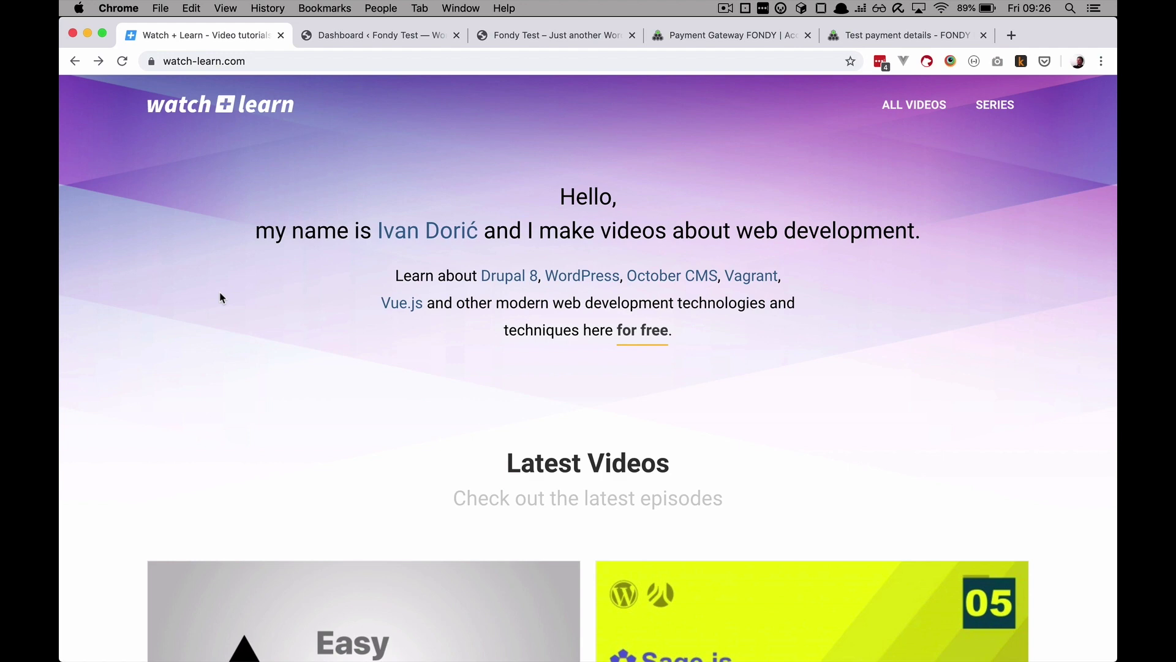
Step: Switch to the Fondy payment gateway home page at fondy.eu
left_click(713, 36)
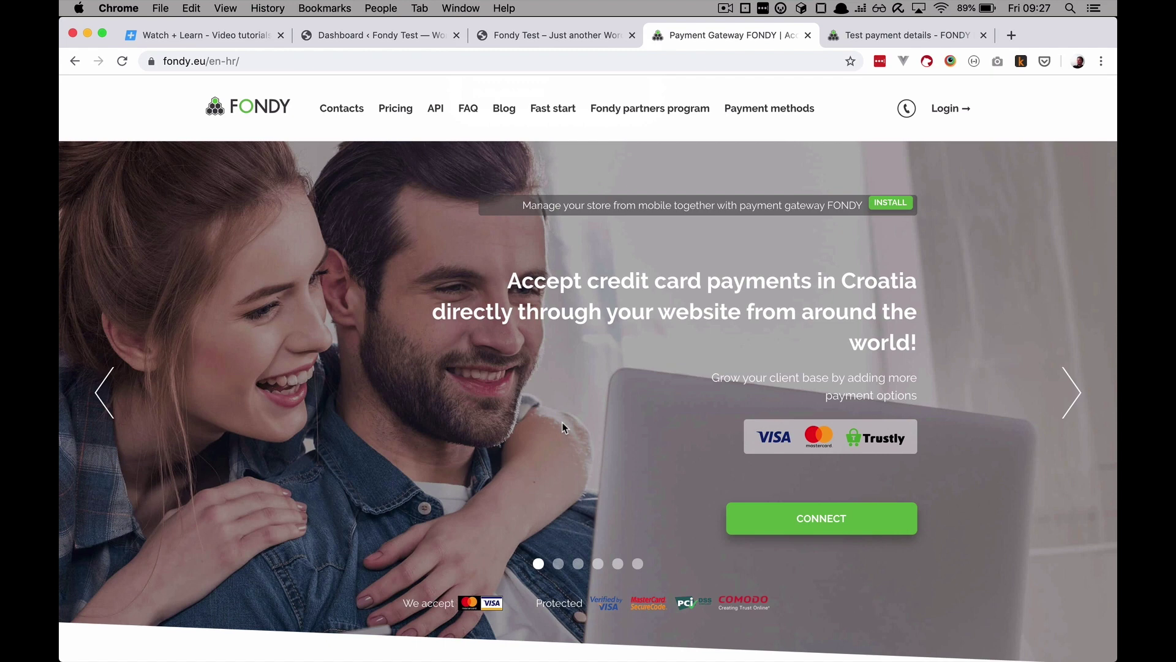
left_click(396, 109)
left_click(951, 108)
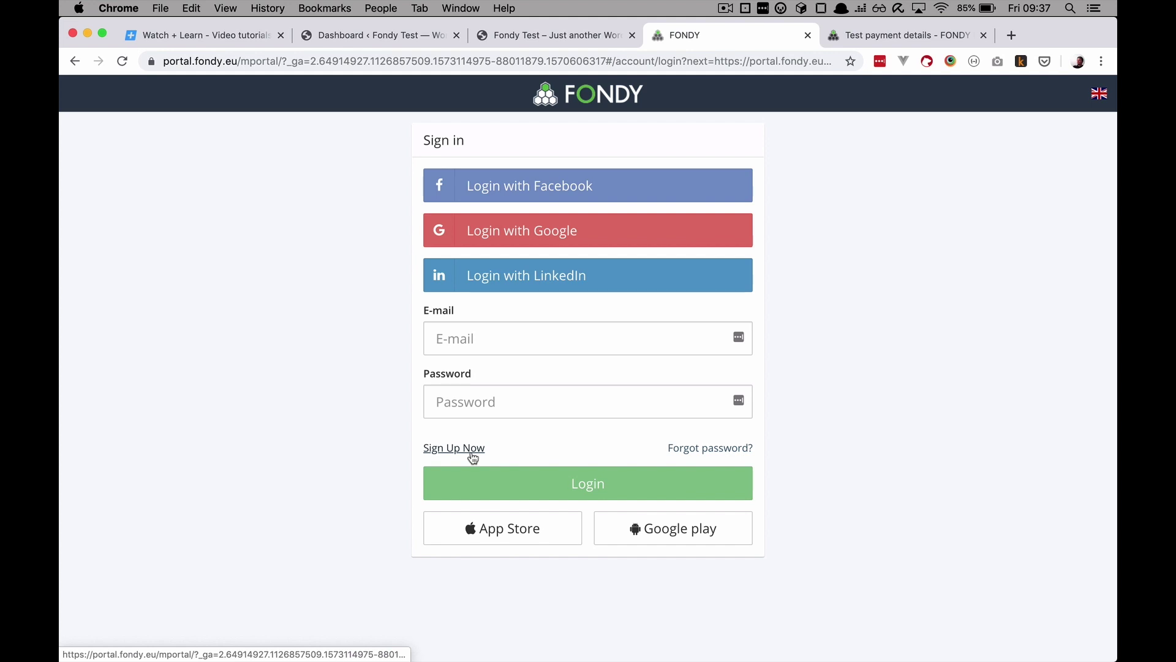
Step: Sign in to Fondy with the Google account and review the Dashboard's payment statistics
left_click(525, 236)
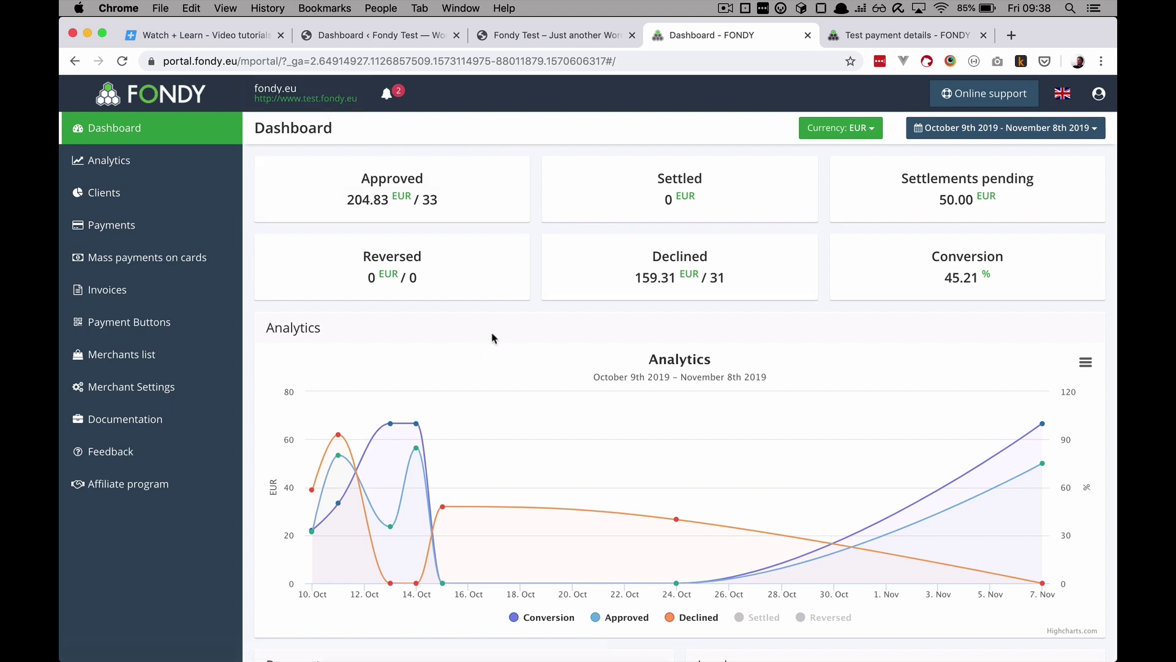
scroll(613, 398, "down", 3)
scroll(588, 429, "up", 3)
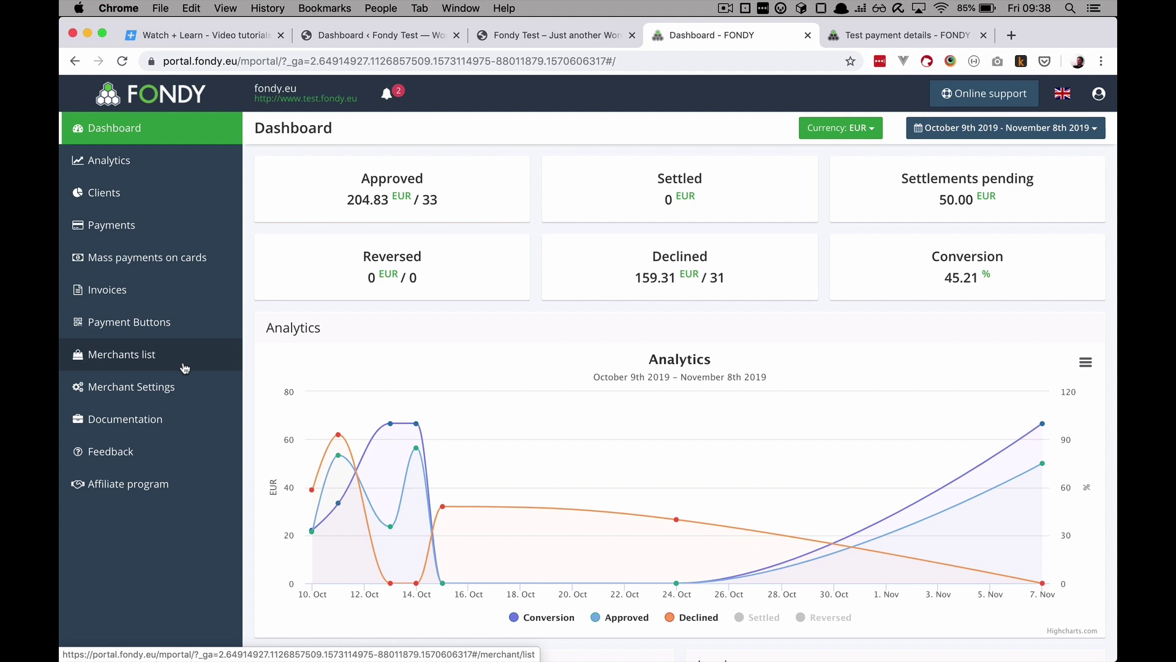
Step: Go to Payment Buttons and open the Button generator form
left_click(158, 329)
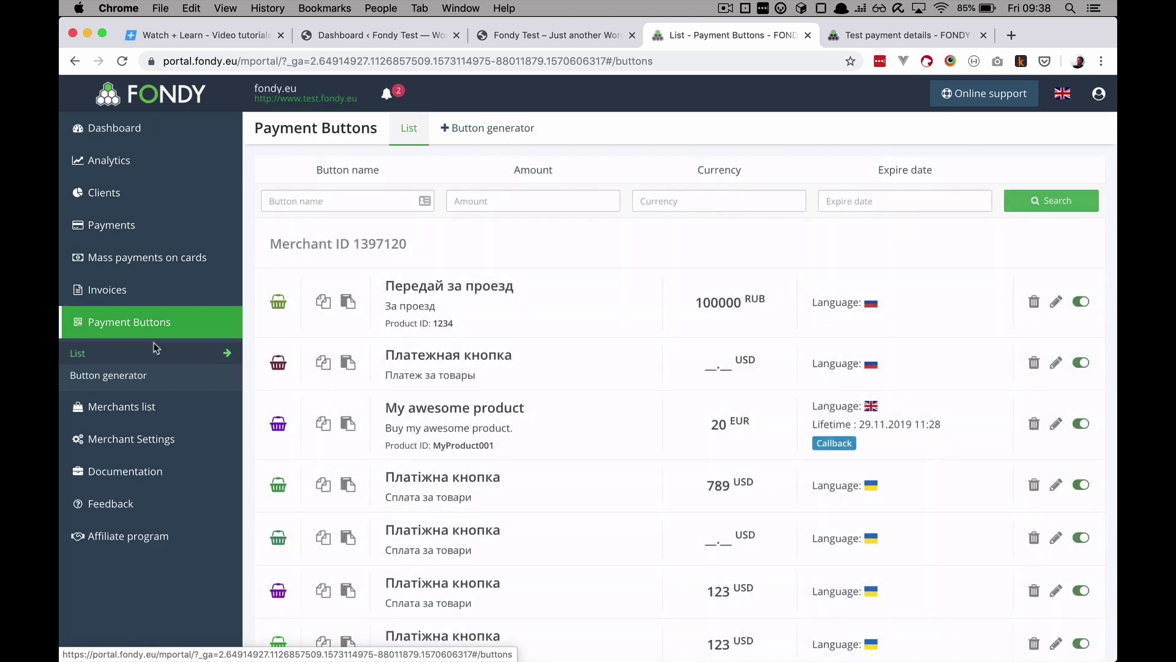
scroll(581, 398, "down", 3)
scroll(580, 399, "down", 10)
scroll(581, 399, "up", 15)
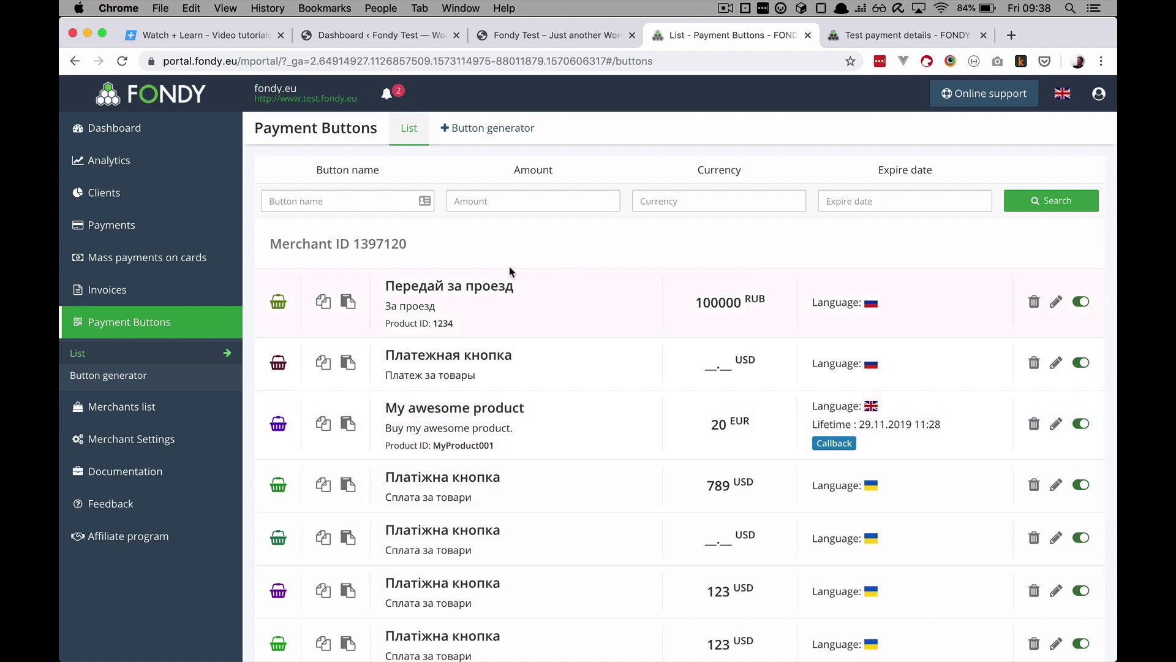
left_click(501, 127)
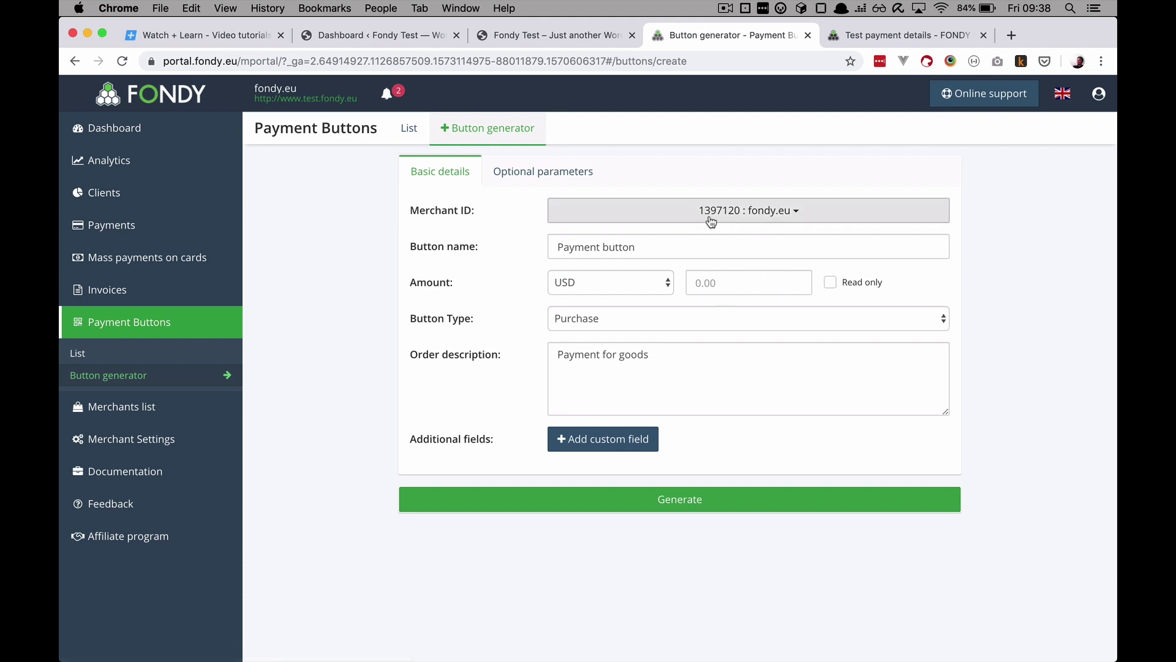
Step: Name the button 'My awesome payment button' and set its currency to EUR
left_click(623, 248)
triple_click(654, 246)
type("M")
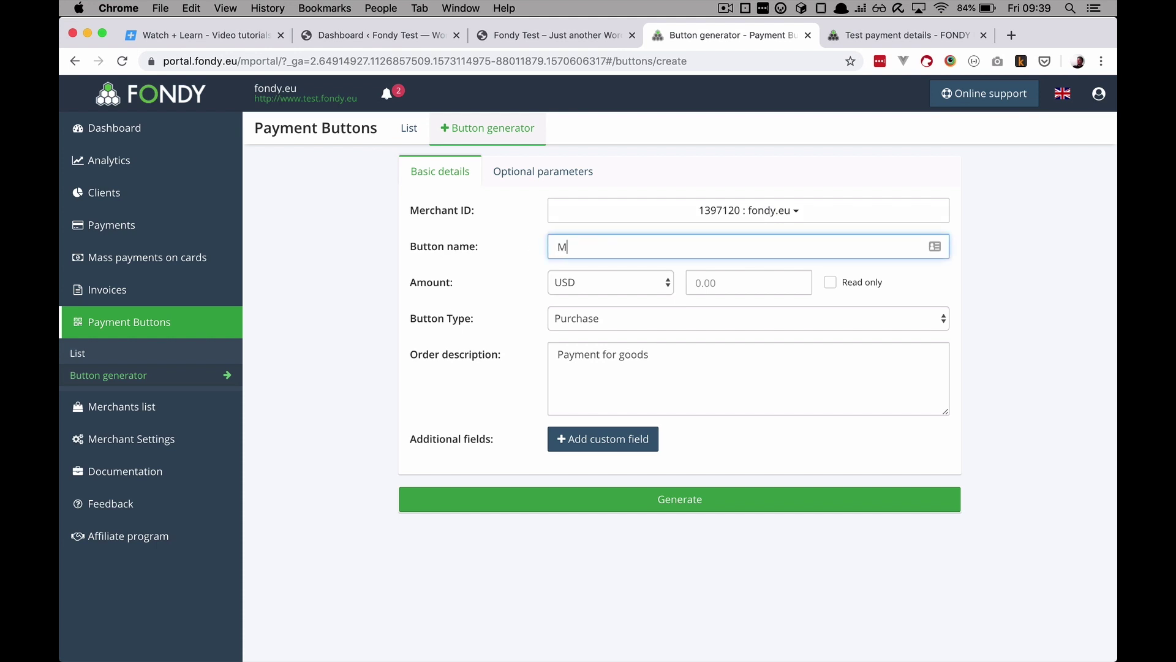
type("y awesome payment button")
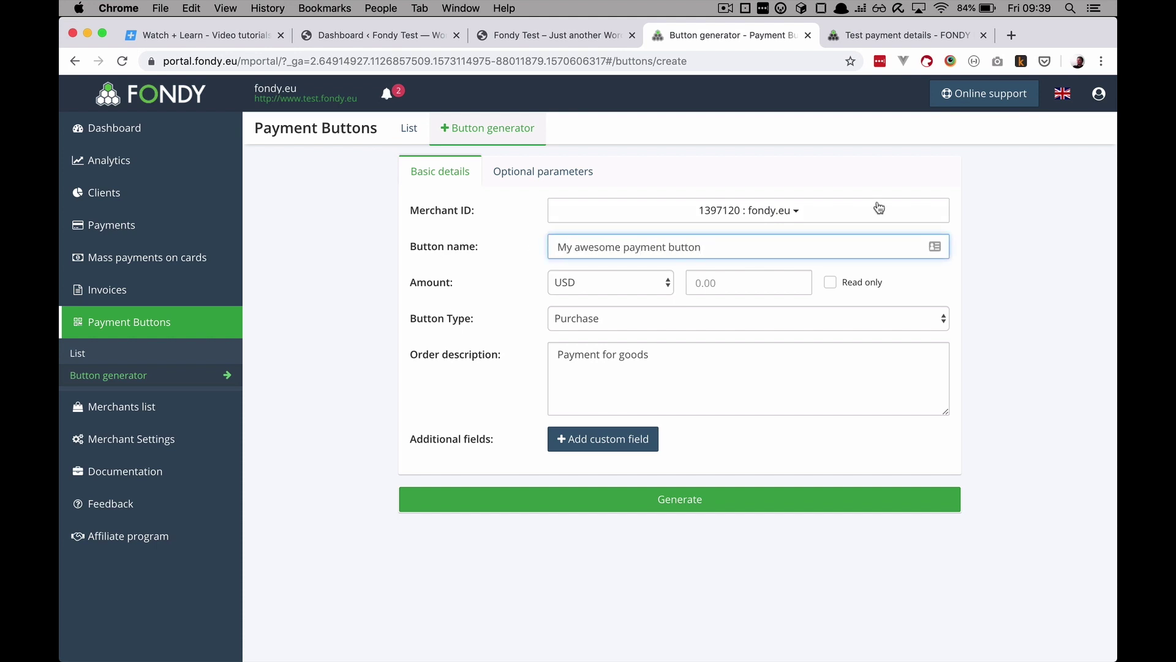
left_click(645, 283)
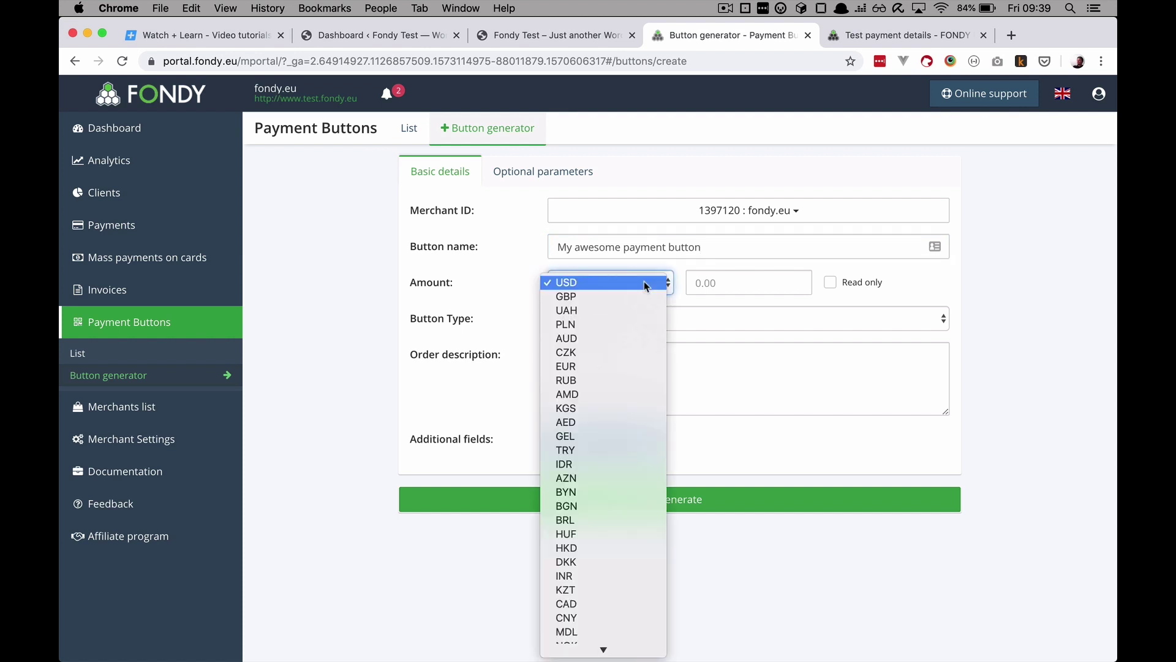
left_click(632, 367)
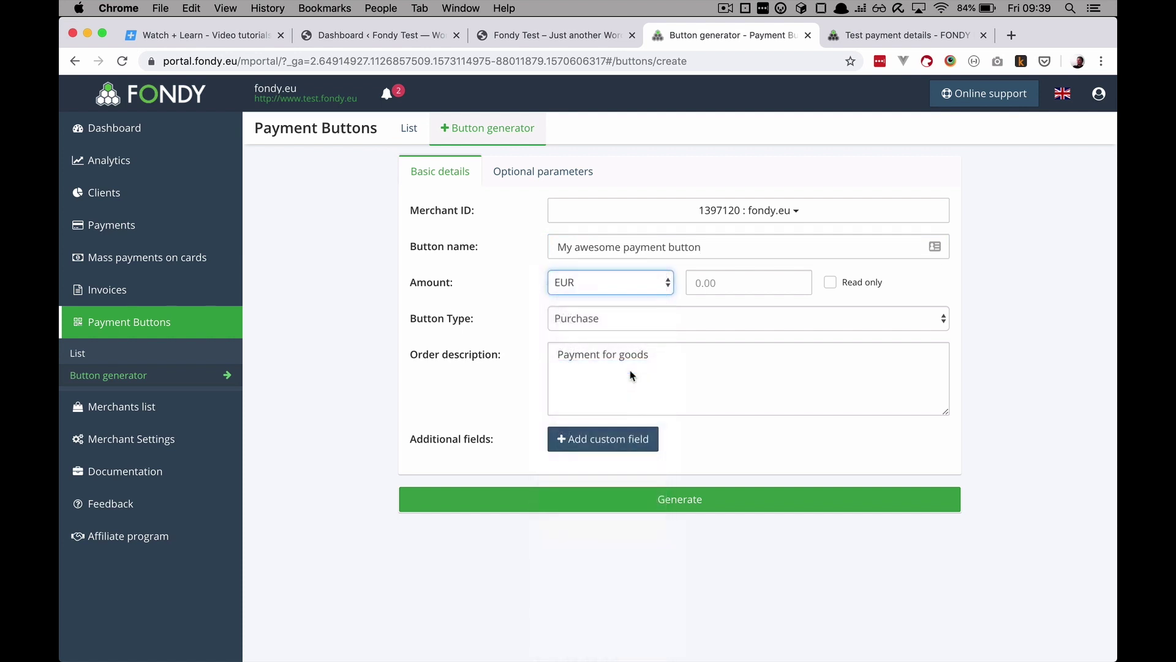
Step: Keep the Purchase type, set the description to 'Button for very good product', and generate the button
left_click(611, 319)
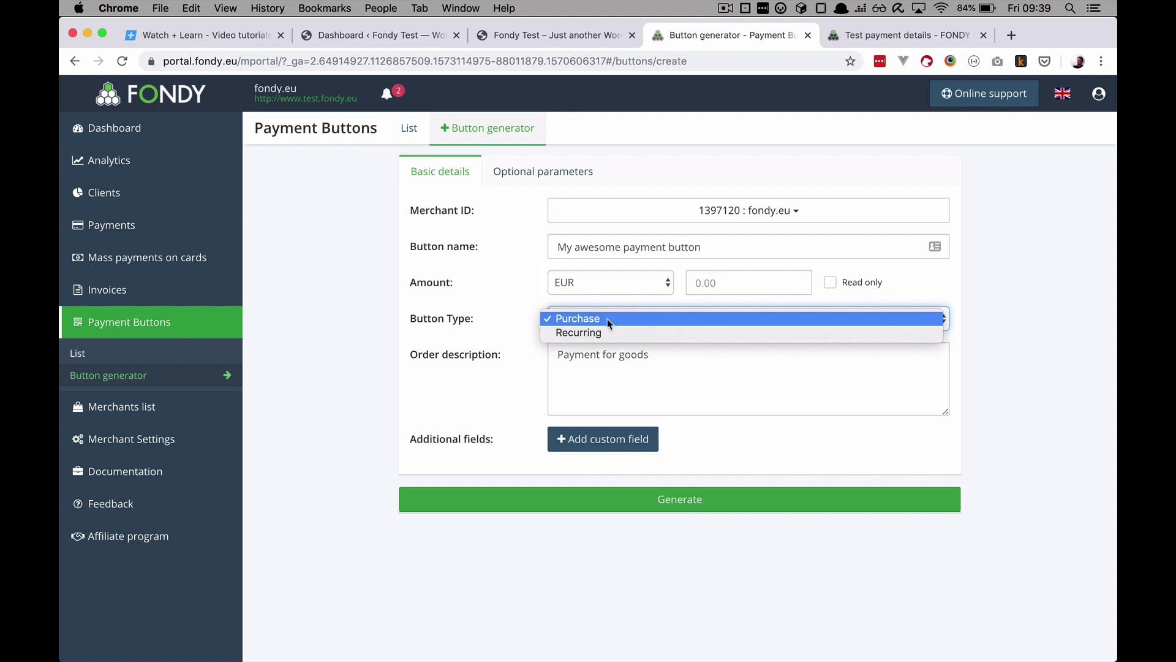
left_click(609, 318)
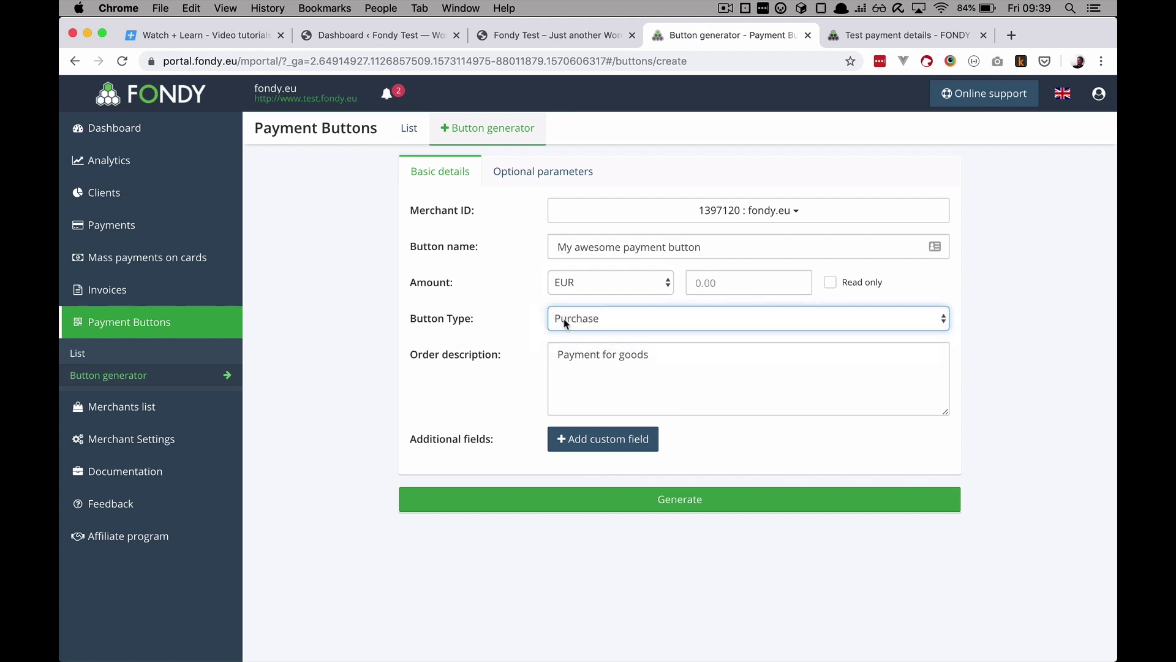
left_click(605, 318)
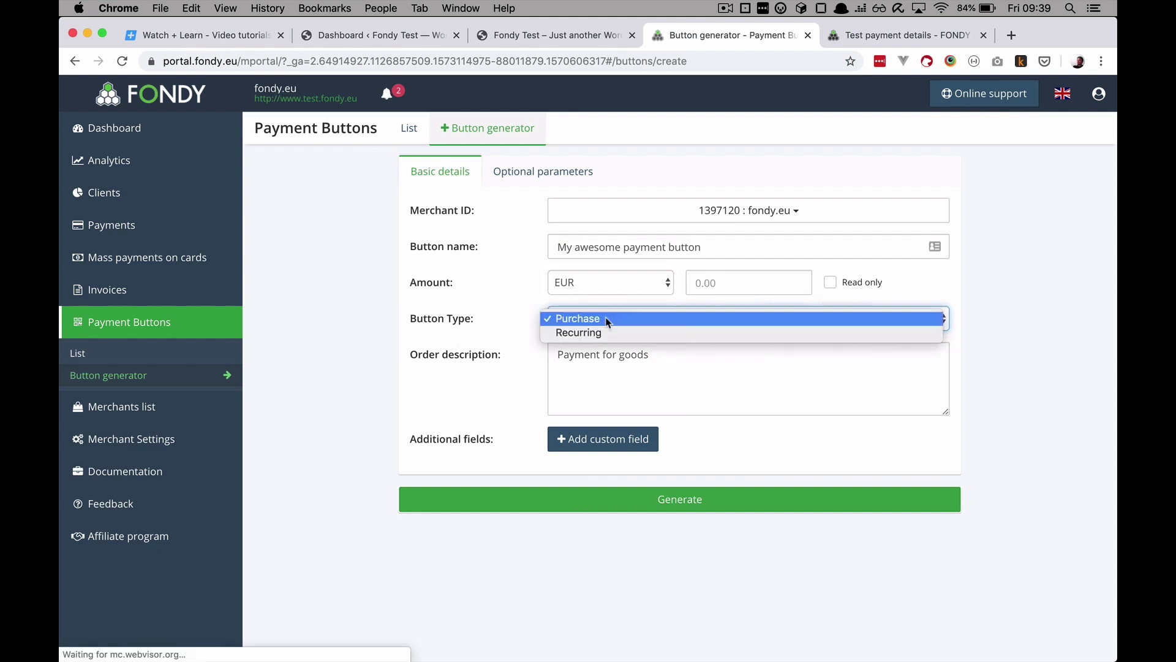
left_click(606, 358)
left_click(577, 359)
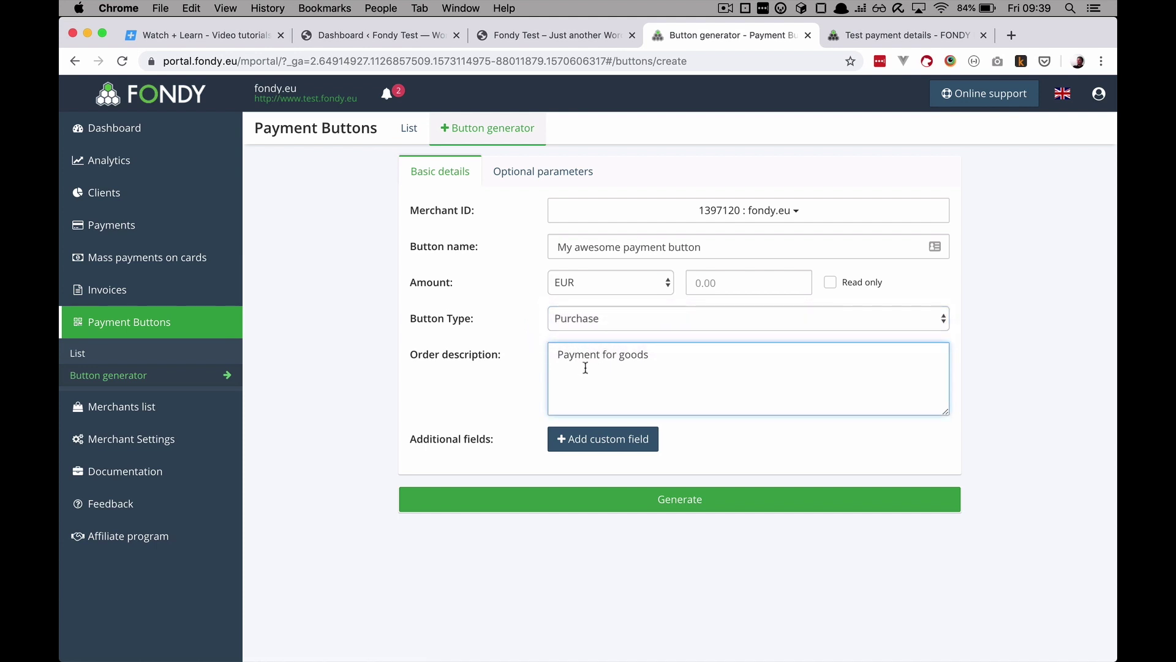
left_click_drag(670, 356, 471, 362)
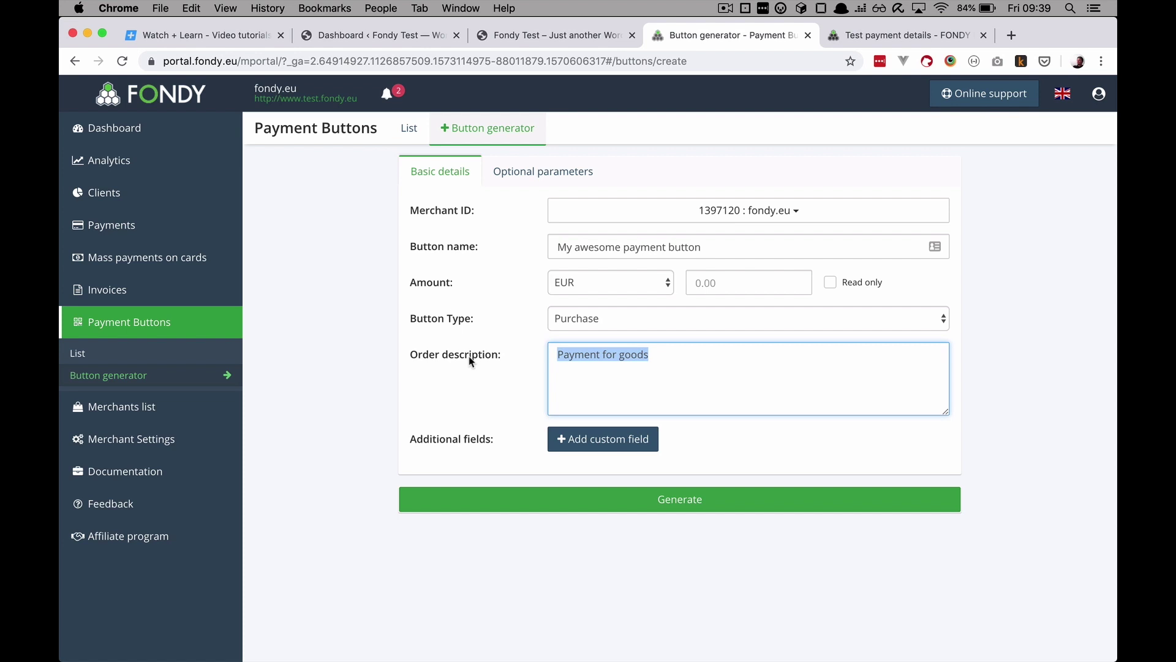
type("Button for ve")
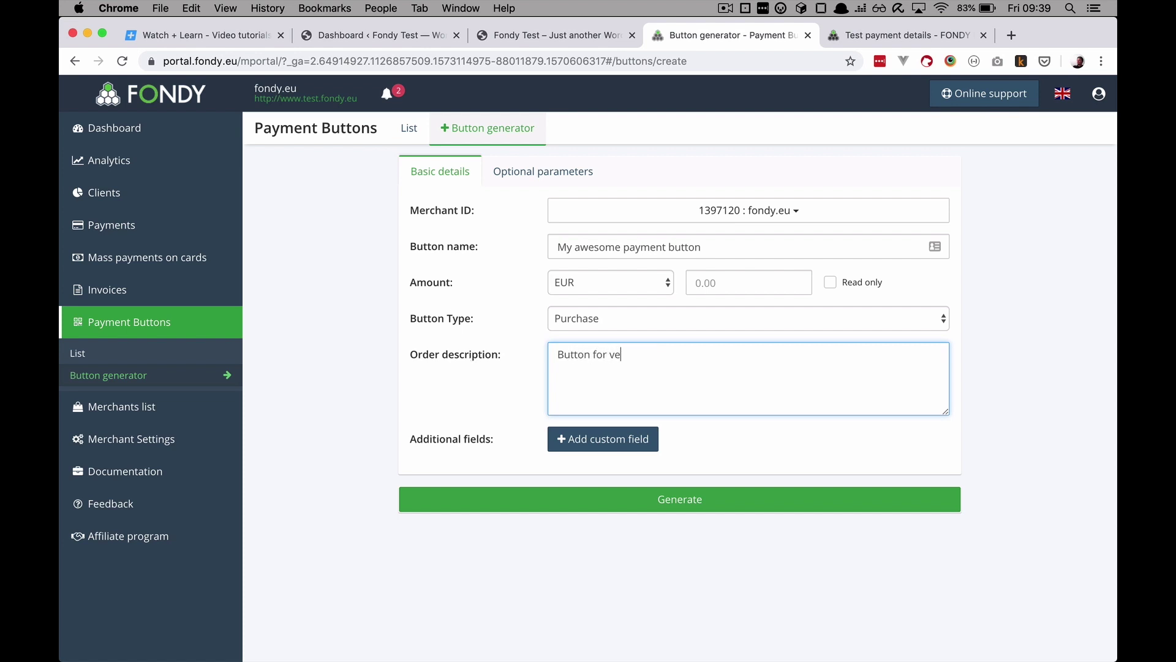
type("ry good product")
left_click(702, 440)
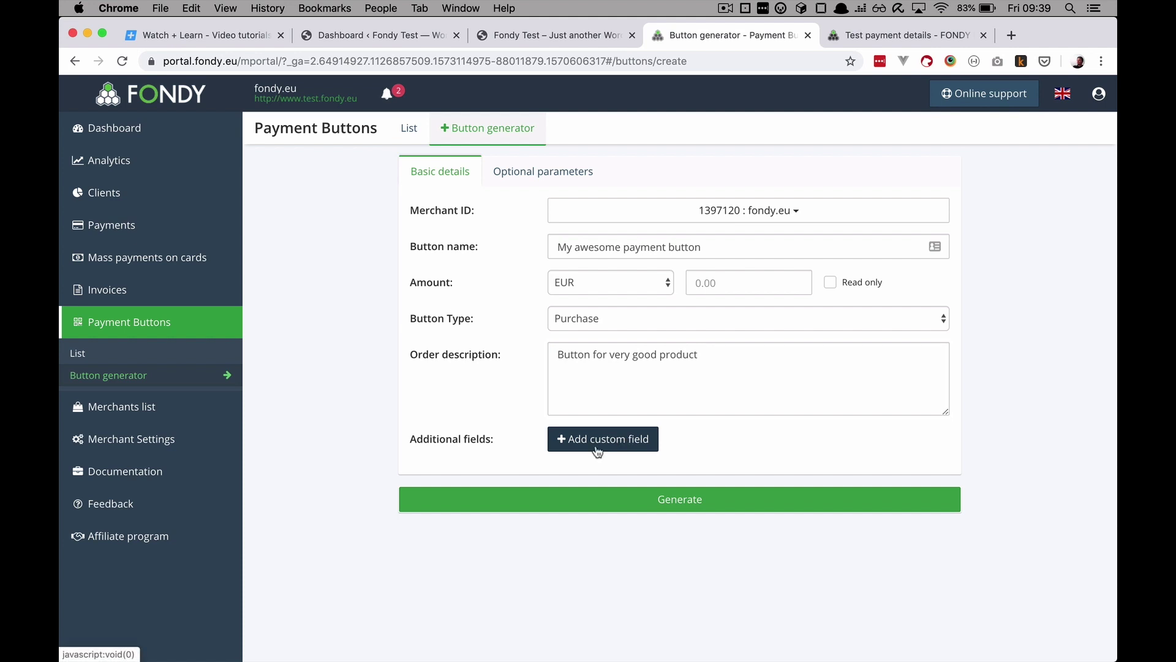
left_click(684, 502)
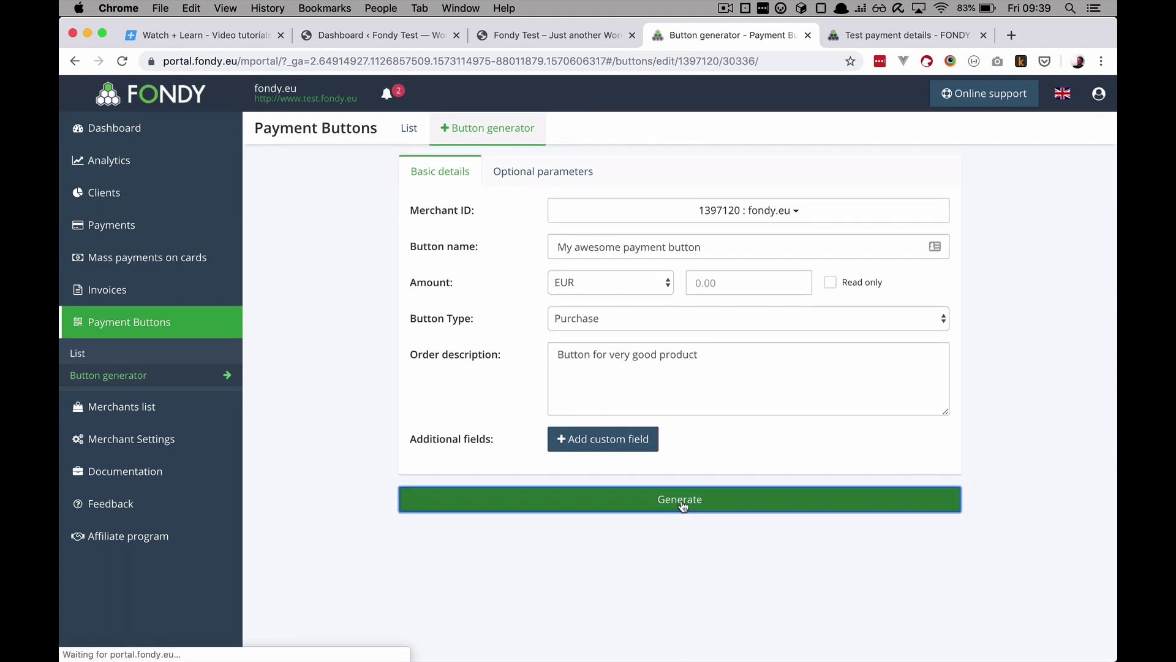
Step: Enter an amount of 20 and save the button so the preview reads Pay 20 EUR
scroll(682, 504, "down", 10)
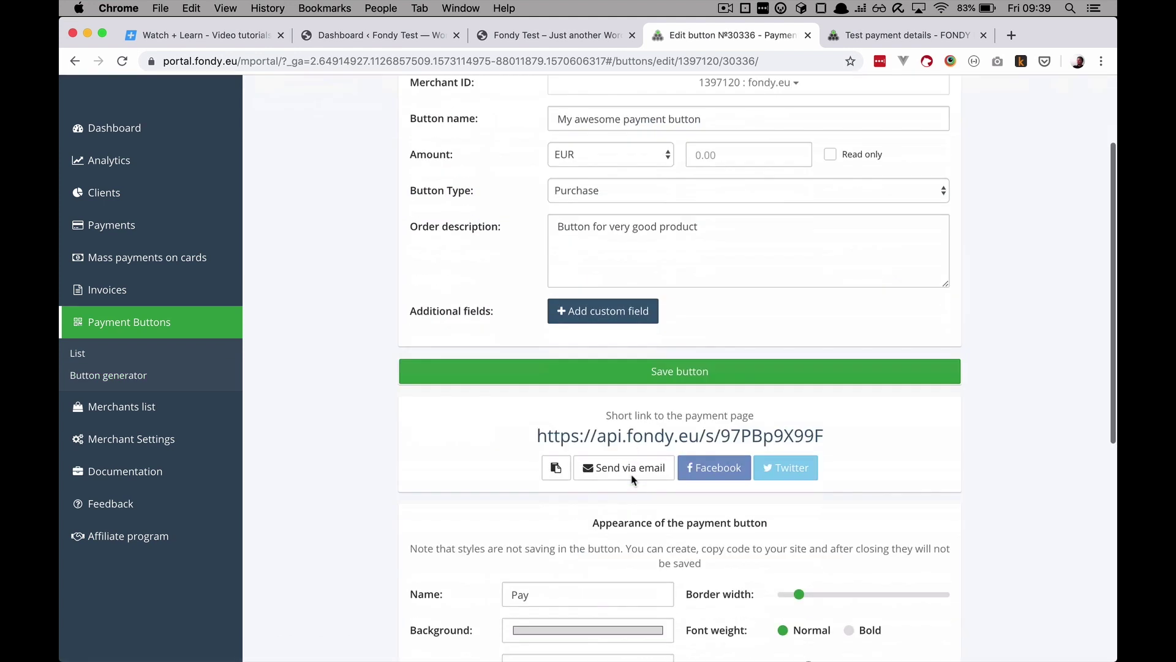
scroll(633, 479, "up", 1)
scroll(633, 479, "down", 1)
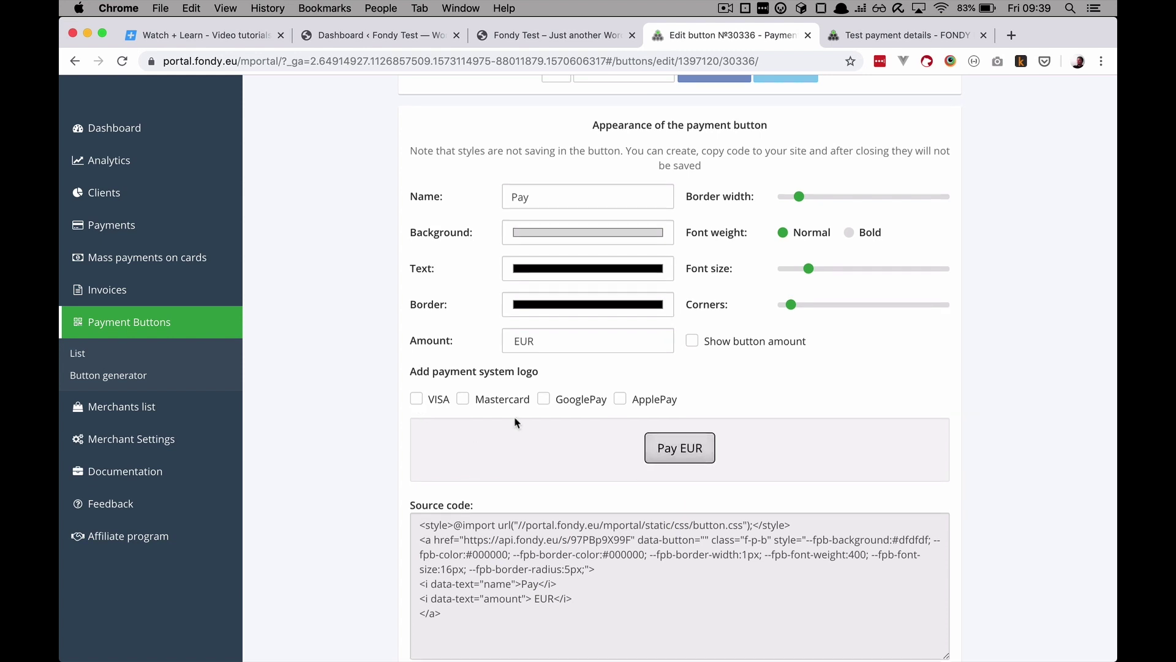
scroll(417, 404, "up", 10)
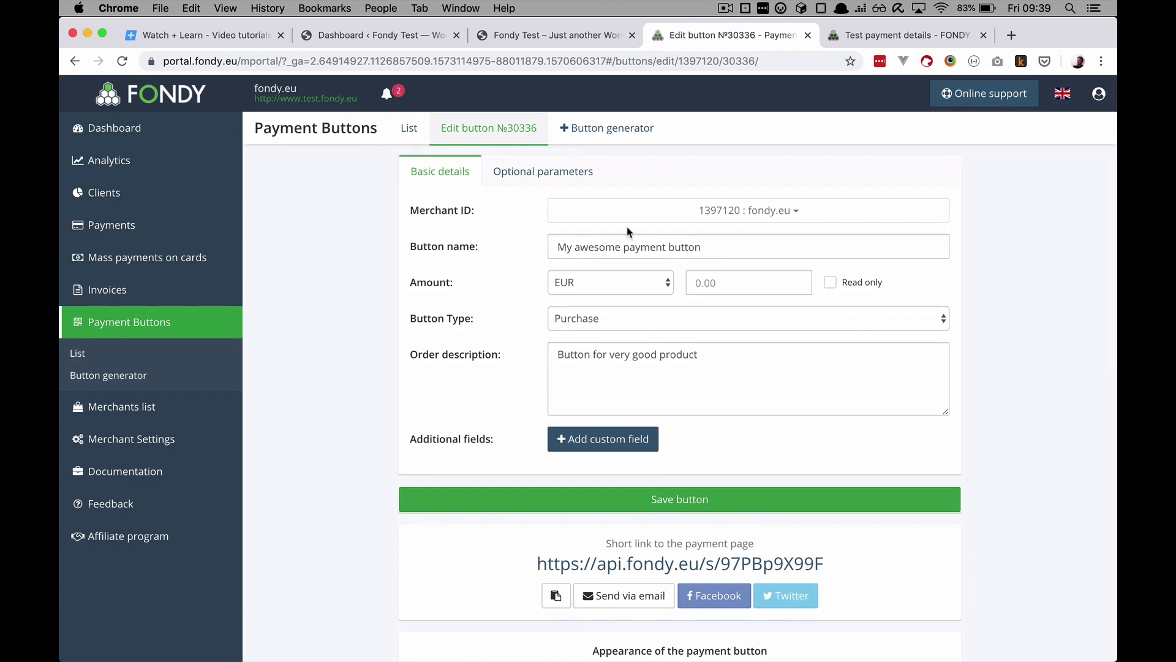
left_click(710, 287)
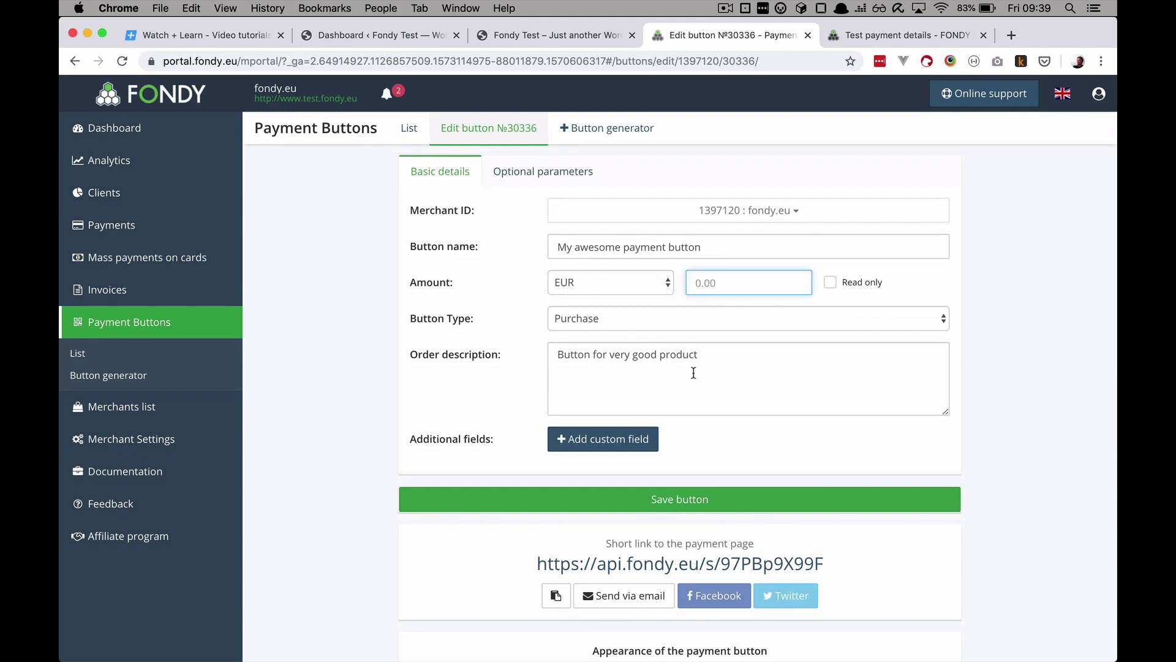
type("20")
left_click(661, 499)
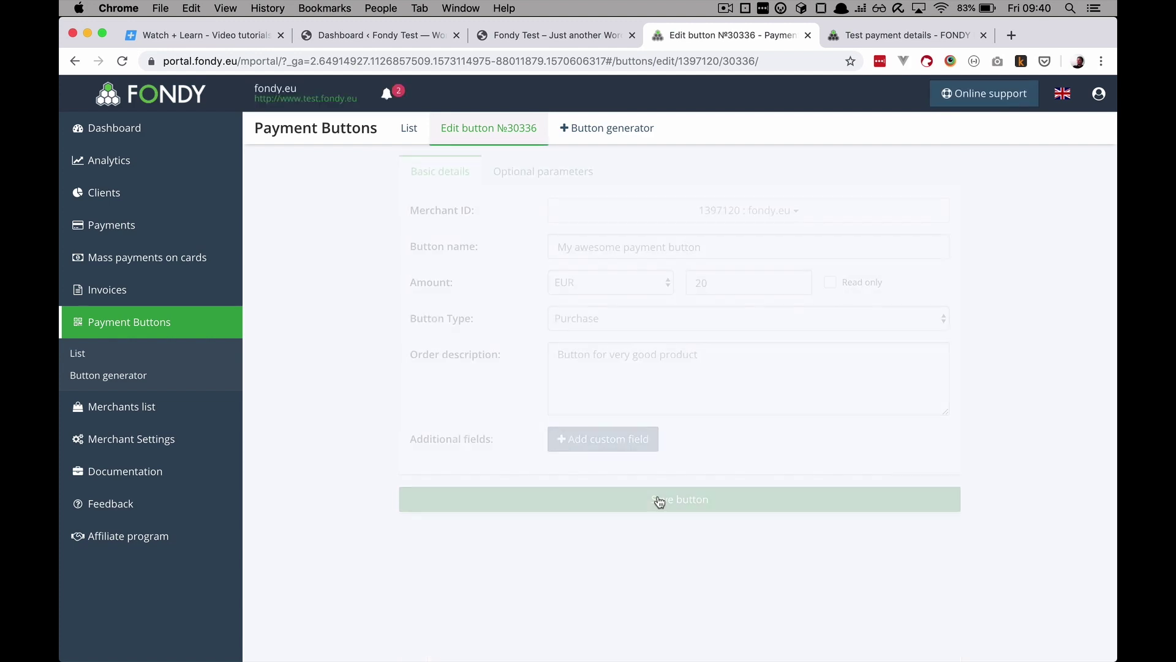
scroll(660, 500, "down", 10)
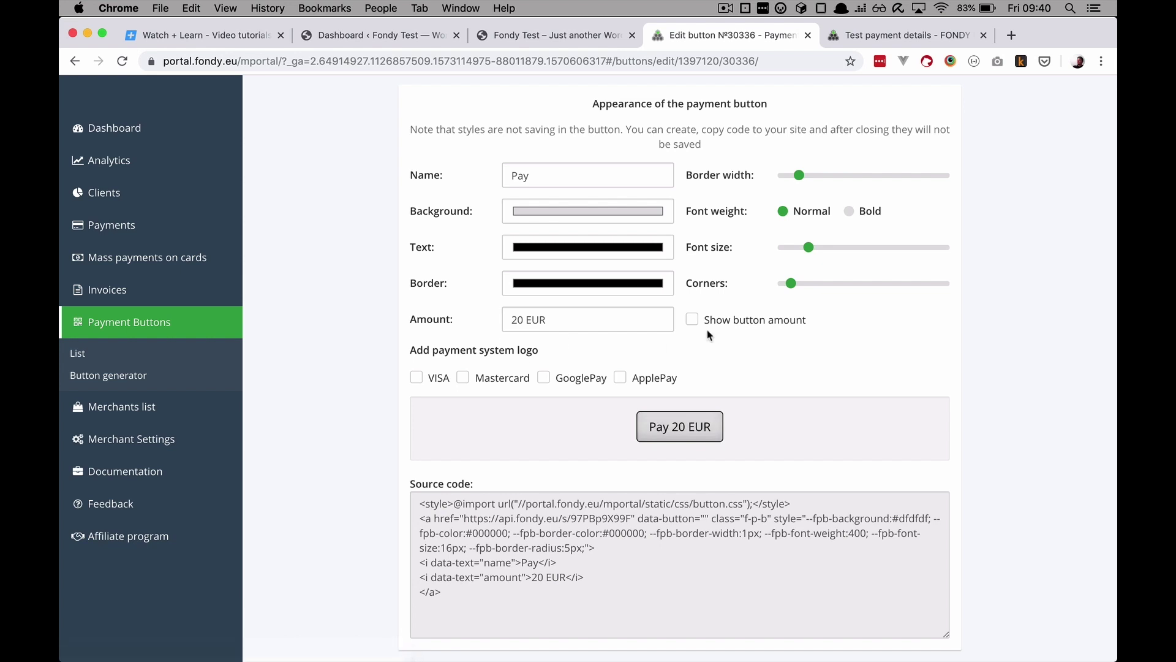
Step: Set the button's background to near white and its border to light grey
left_click(634, 210)
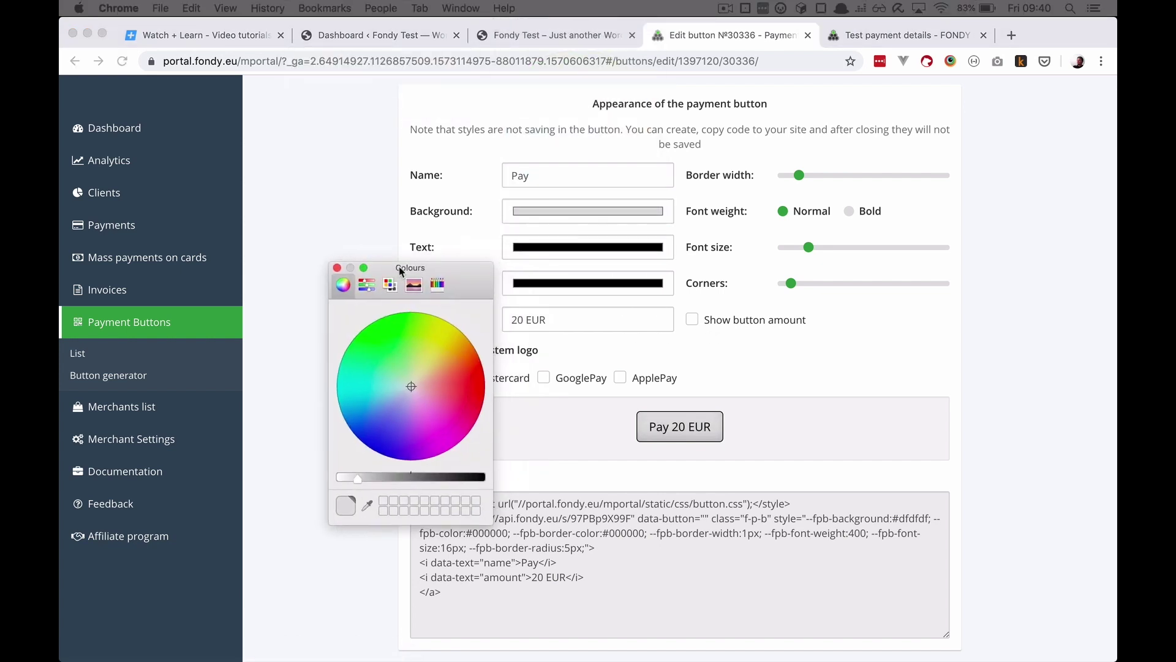
left_click_drag(371, 468, 373, 469)
left_click(545, 438)
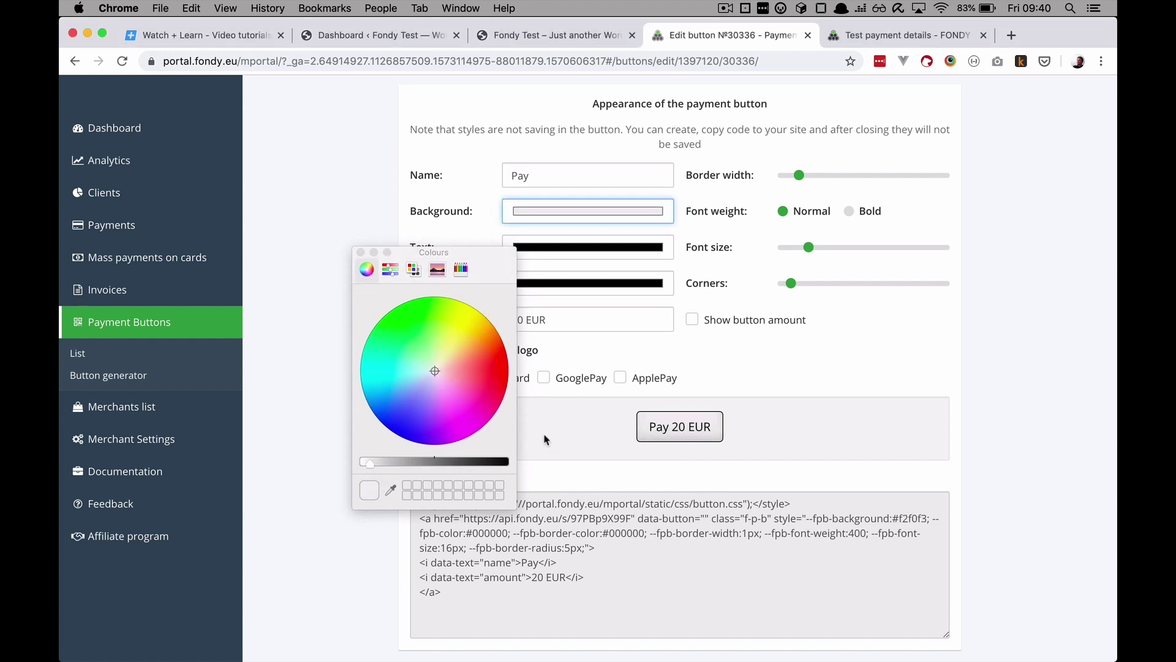
left_click(362, 252)
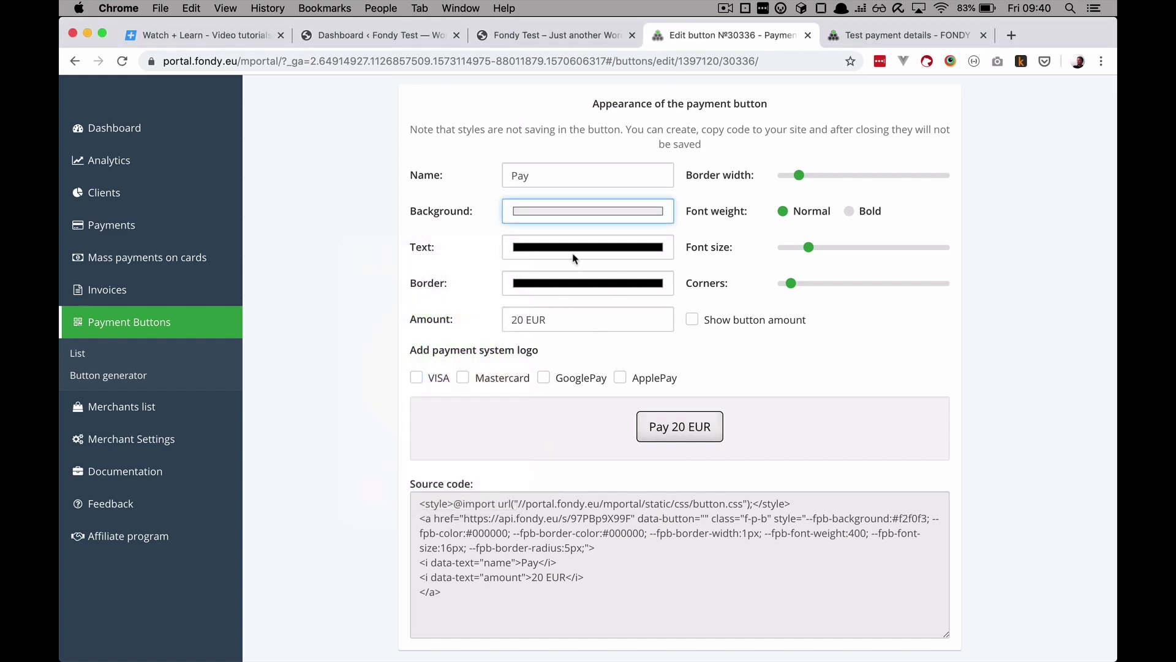
left_click(568, 284)
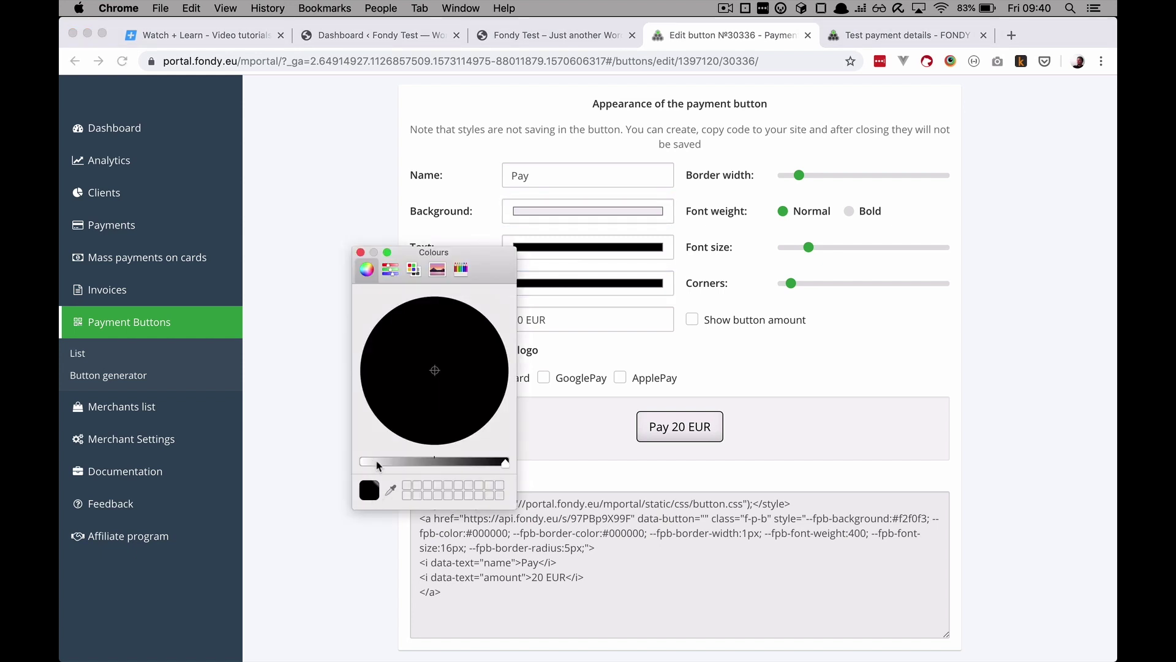
mouse_move(377, 463)
left_mouse_down()
mouse_move(395, 466)
mouse_move(381, 464)
left_mouse_up()
left_click(579, 421)
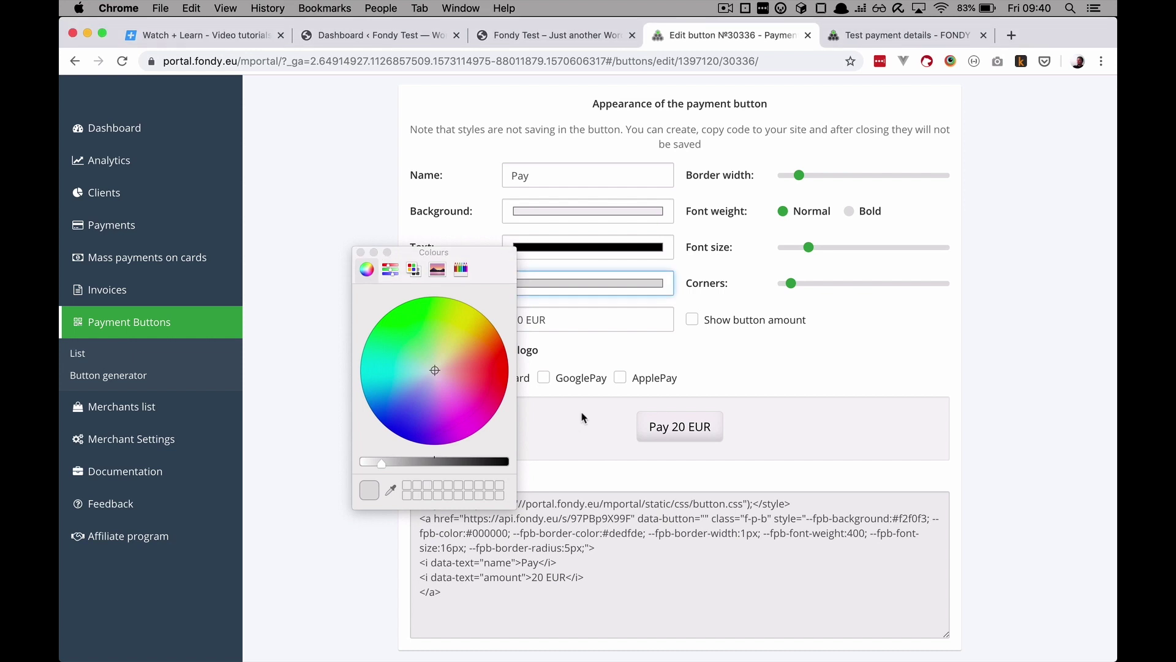
left_click(359, 252)
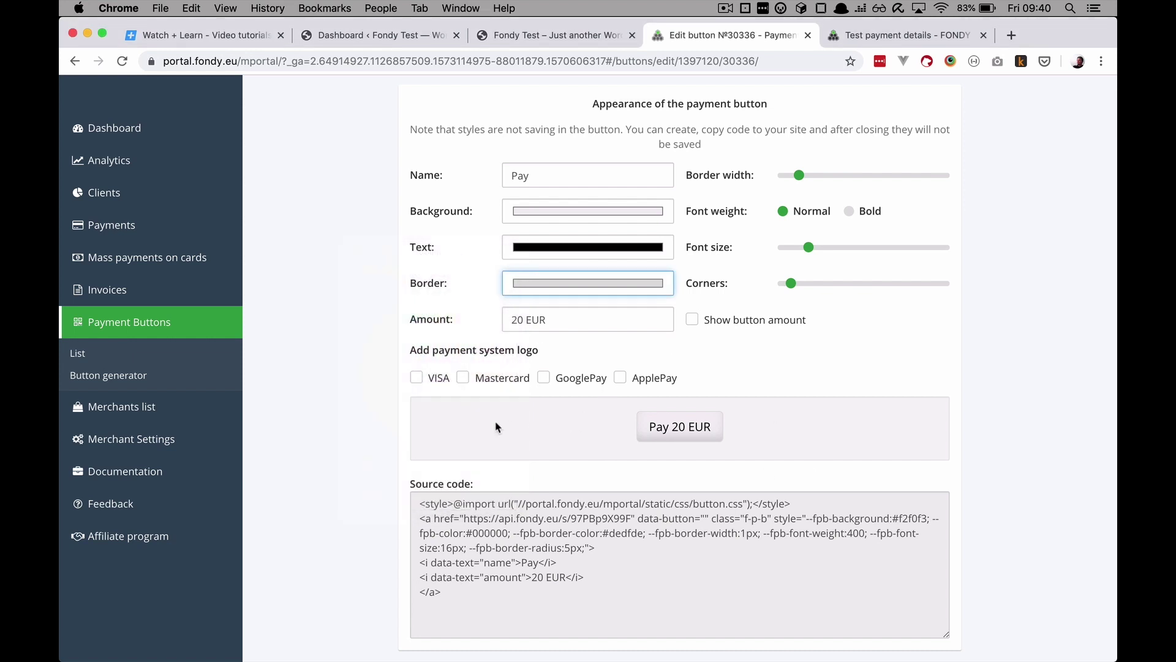
Step: Add VISA, Mastercard, Google Pay and Apple Pay logos, then switch to the WordPress dashboard
left_click(417, 377)
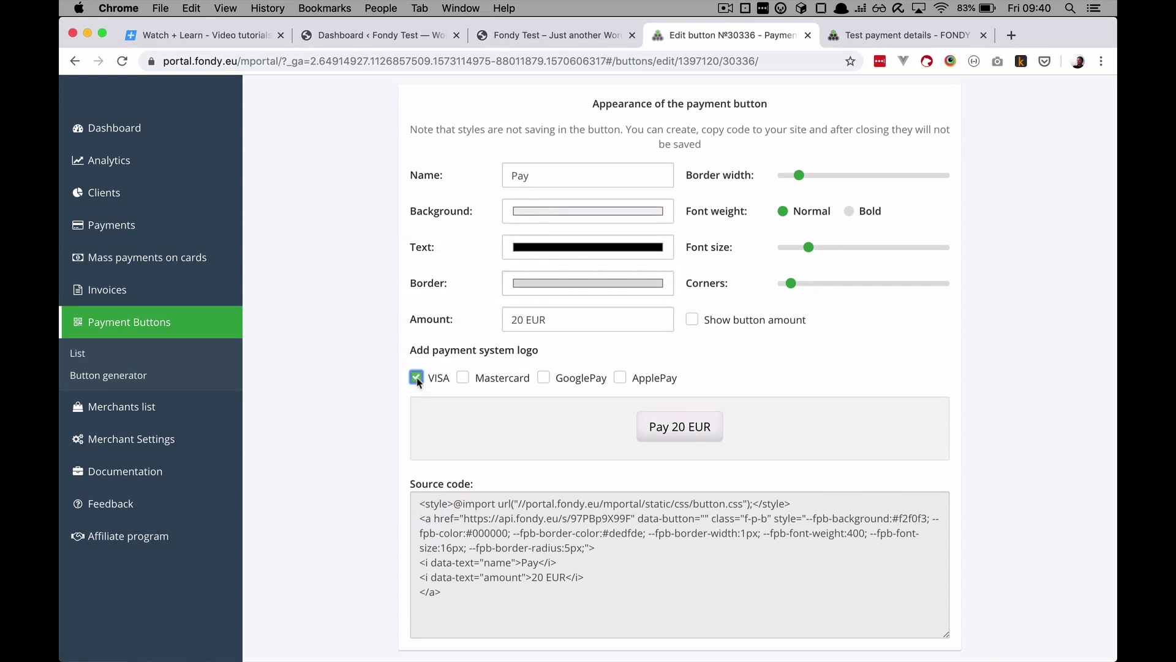
left_click(463, 378)
left_click(544, 378)
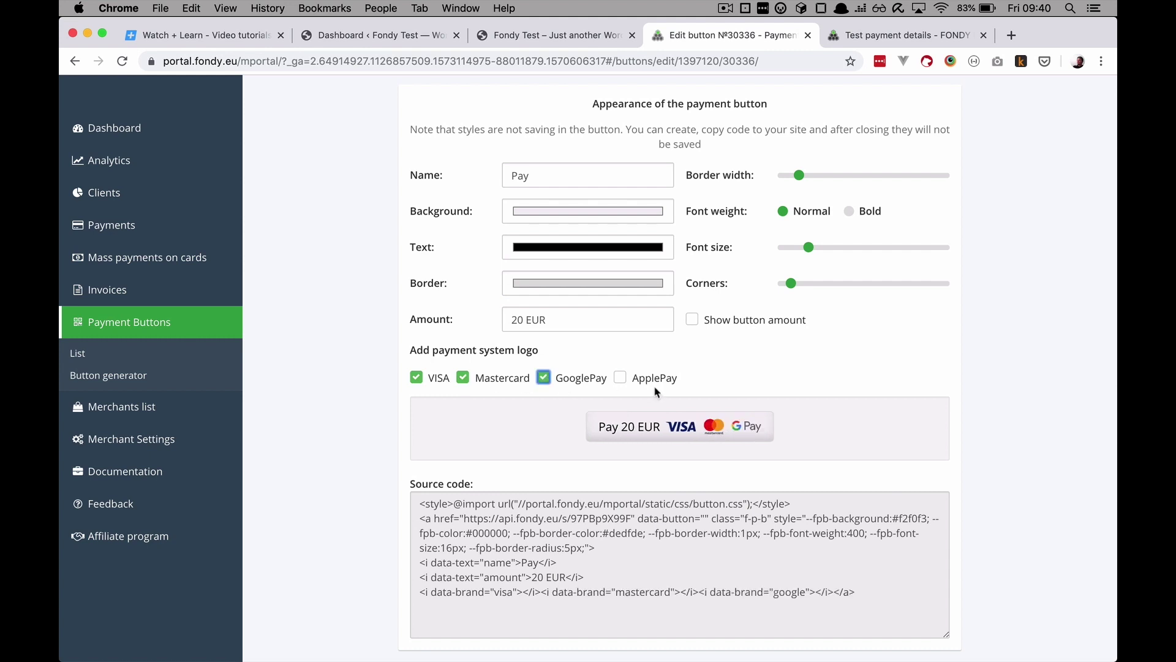
left_click(620, 378)
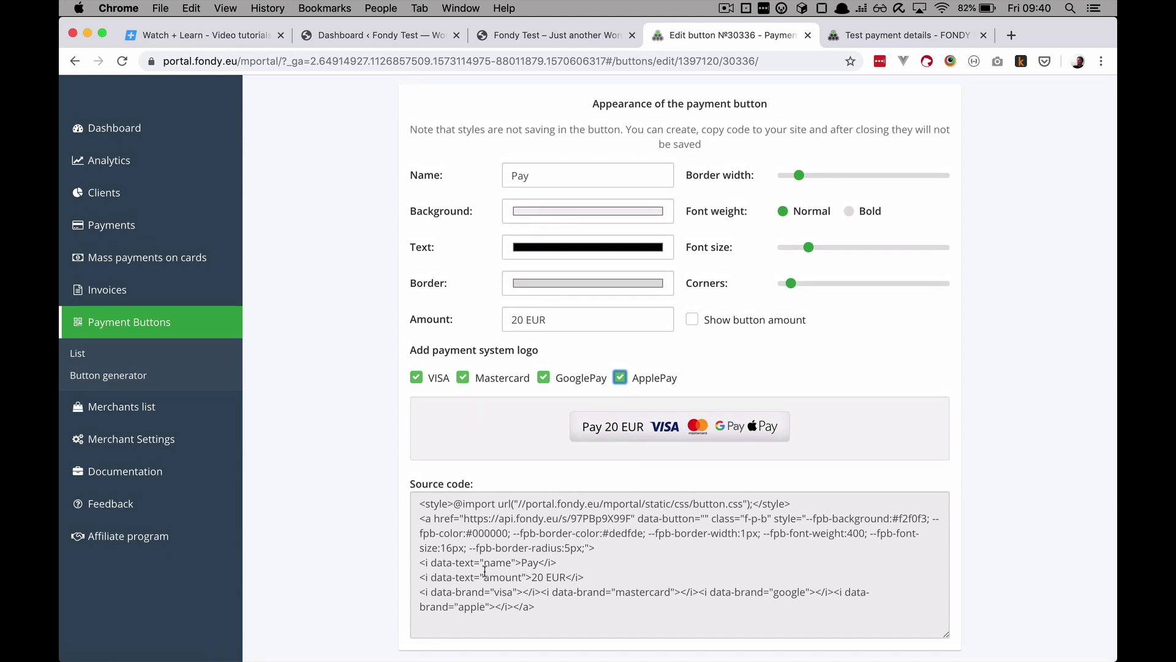
left_click(371, 35)
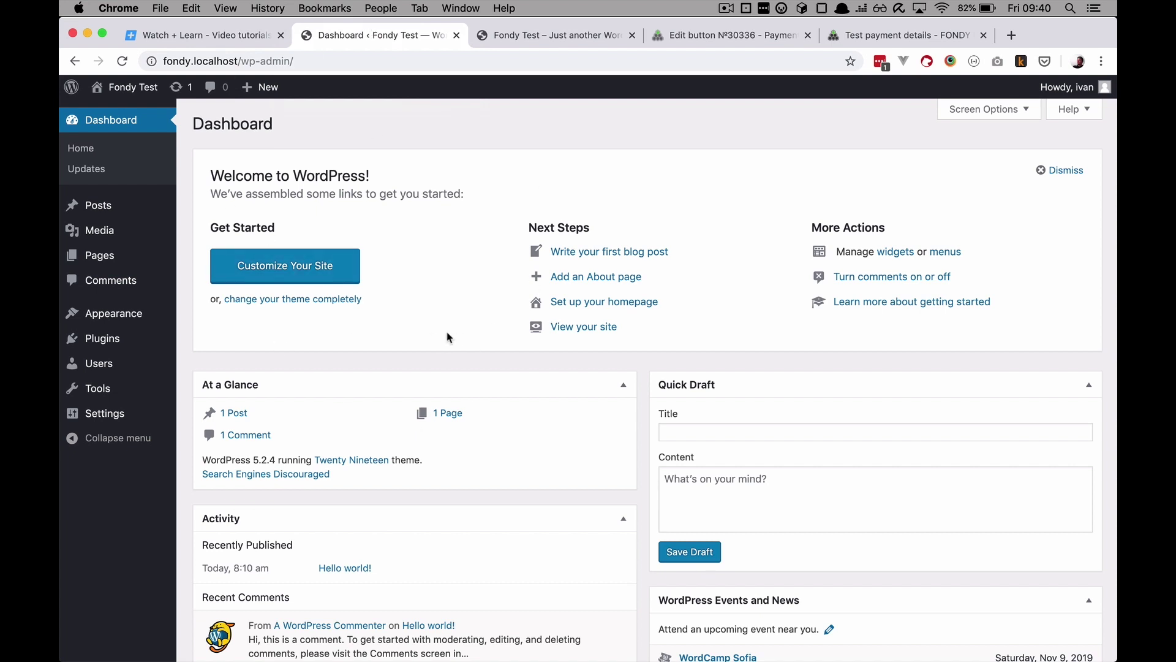
Step: Create a new page titled 'Very Good Product' with a pasted Lorem ipsum paragraph
left_click(101, 255)
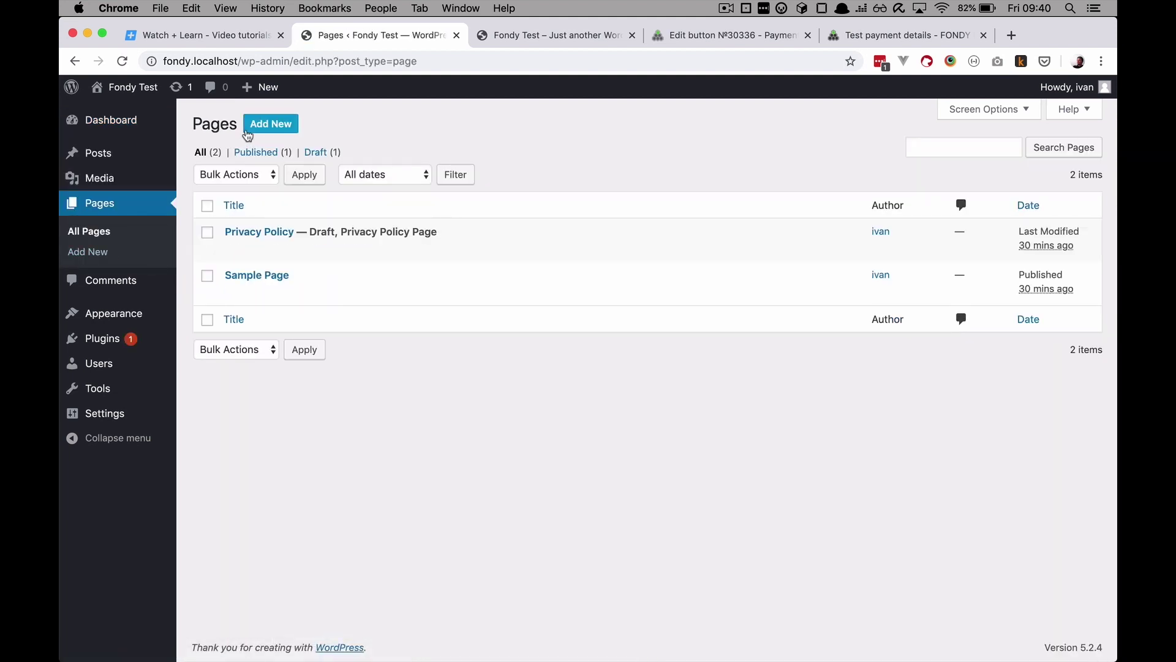
left_click(271, 125)
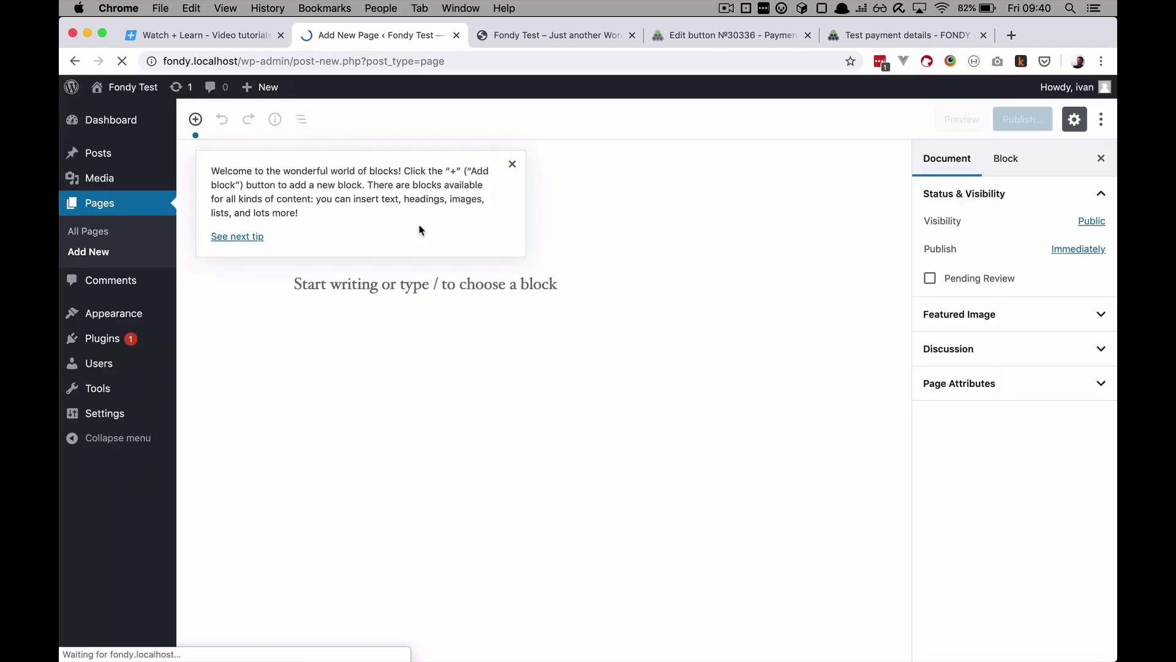
left_click(433, 230)
type("Very Good Product")
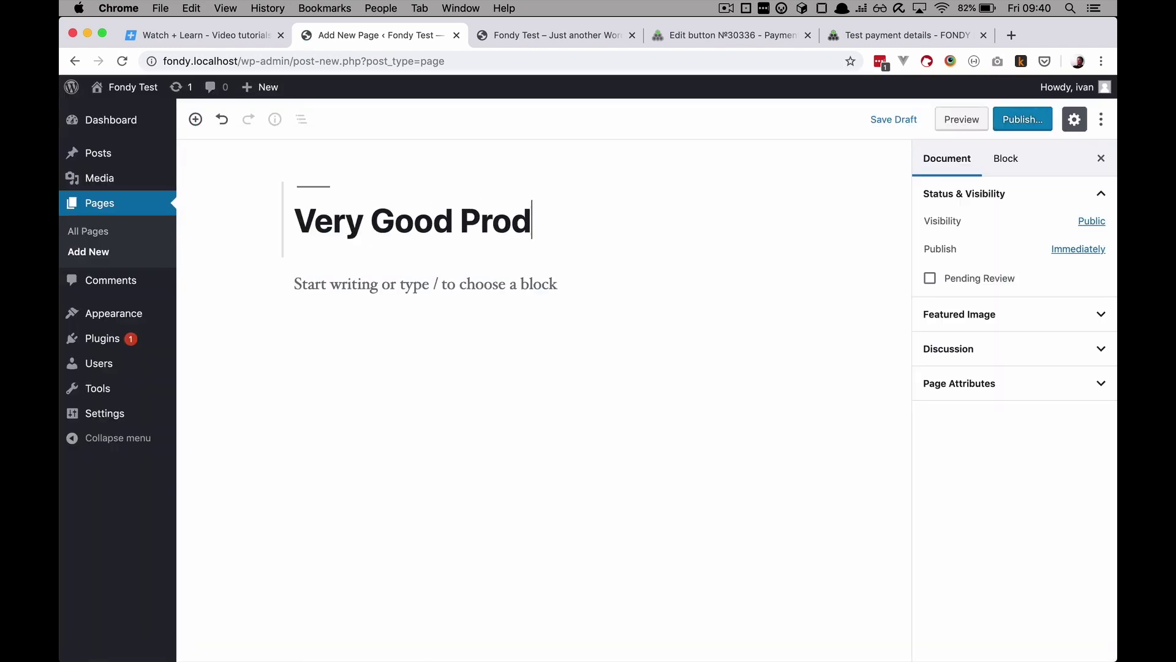
left_click(578, 286)
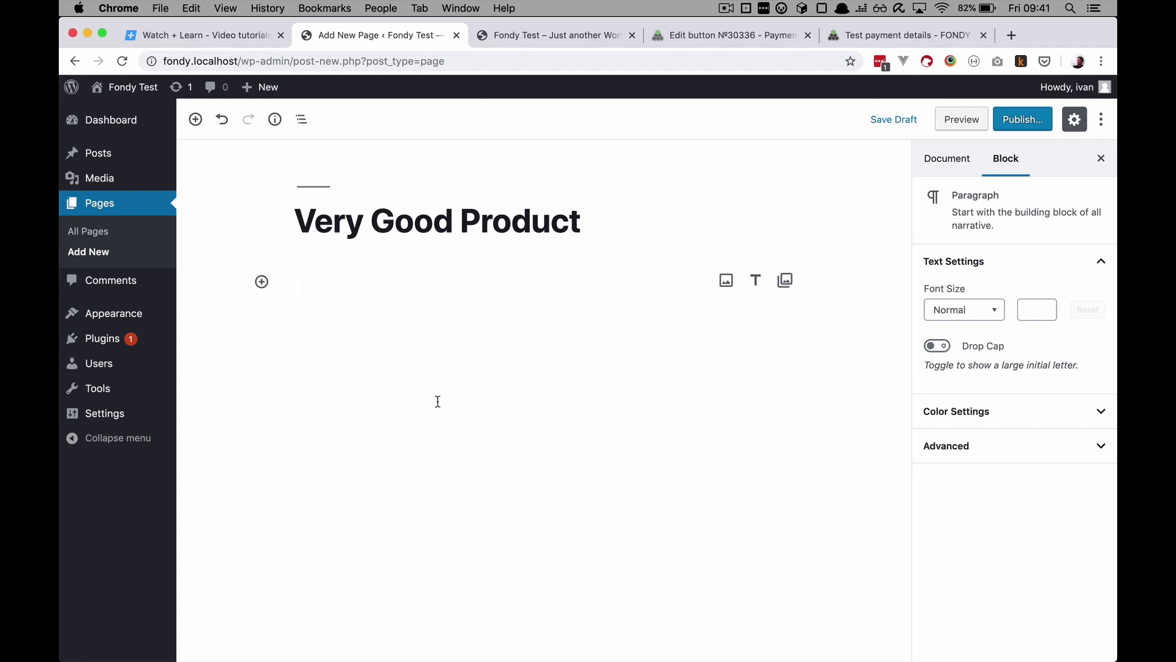
type("Lorem ipsum dolor sit amet, consectetur adipiscing elit, sed do eiusmod tempor incididunt ut labore et dolore magna aliqua. Ut enim ad minim veniam, quis nostrud exercitation ullamco laboris nisi ut aliquip ex ea commodo consequat. Duis aute irure dolor in reprehenderit in voluptate velit esse cillum dolore eu fugiat nulla pariatur. Excepteur sint occaecat cupidatat non proident, sunt in culpa qui officia deserunt mollit anim id est laborum.")
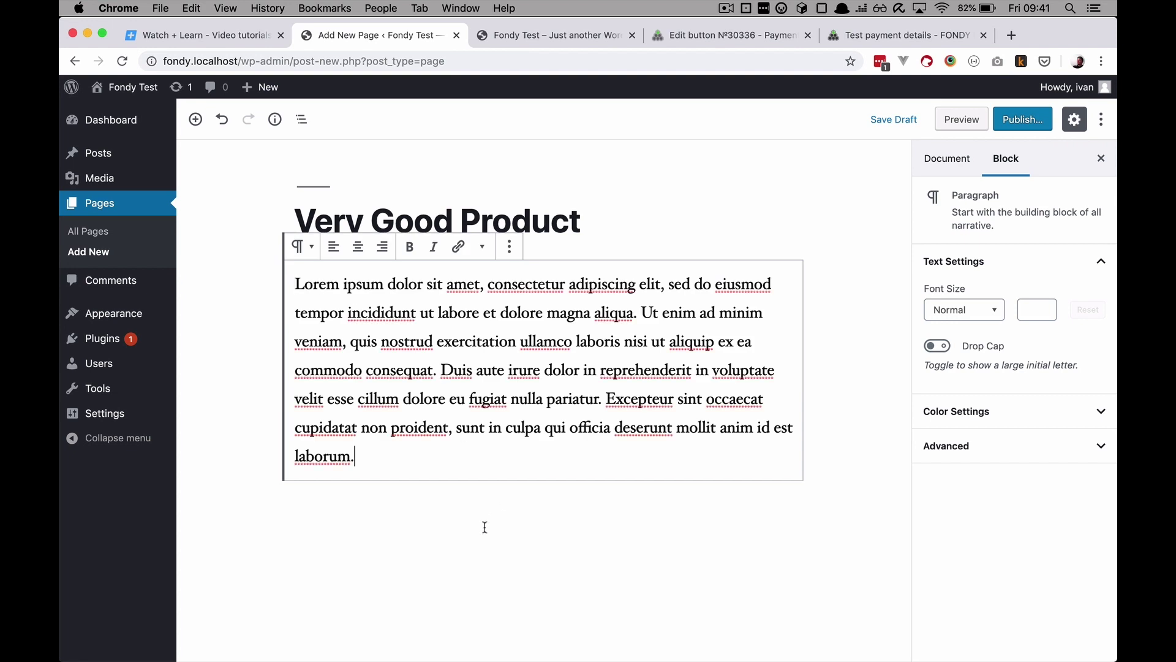
left_click(704, 227)
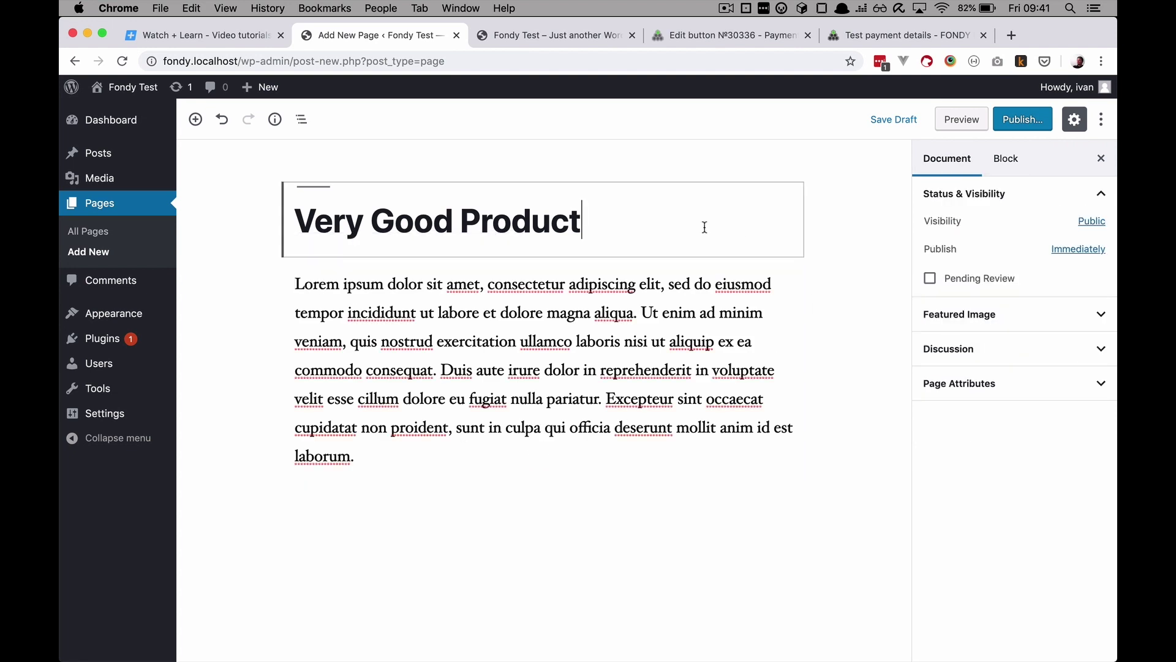
left_click(395, 453)
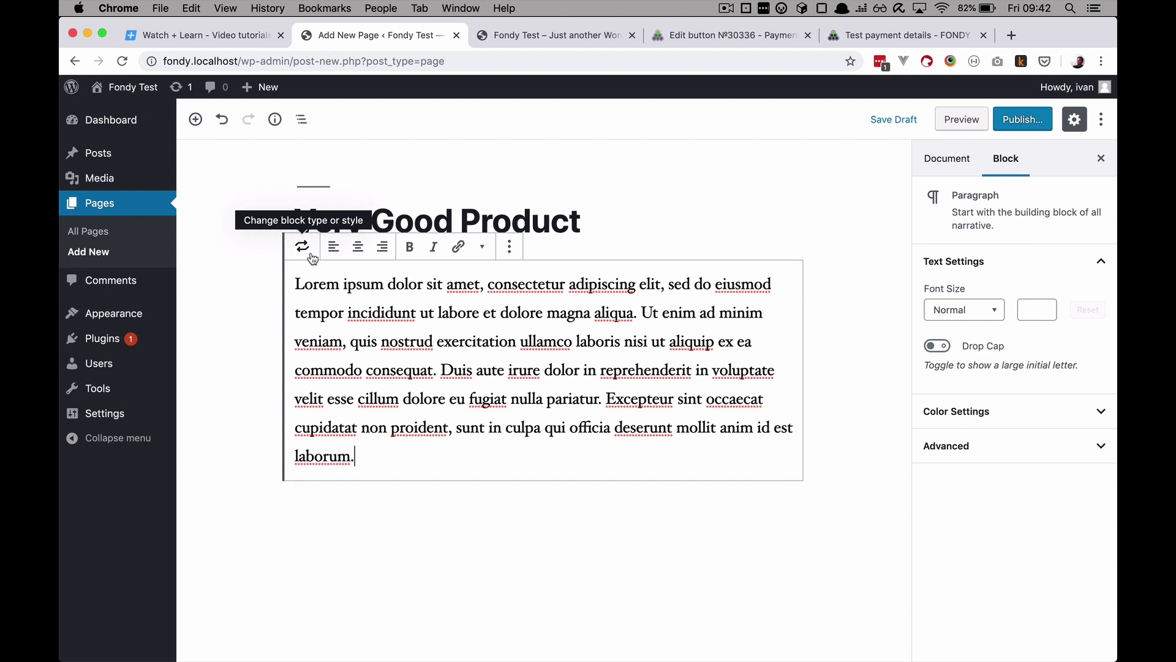
Step: Insert a Custom HTML block below the paragraph and select its wrongly pasted text
left_click(195, 119)
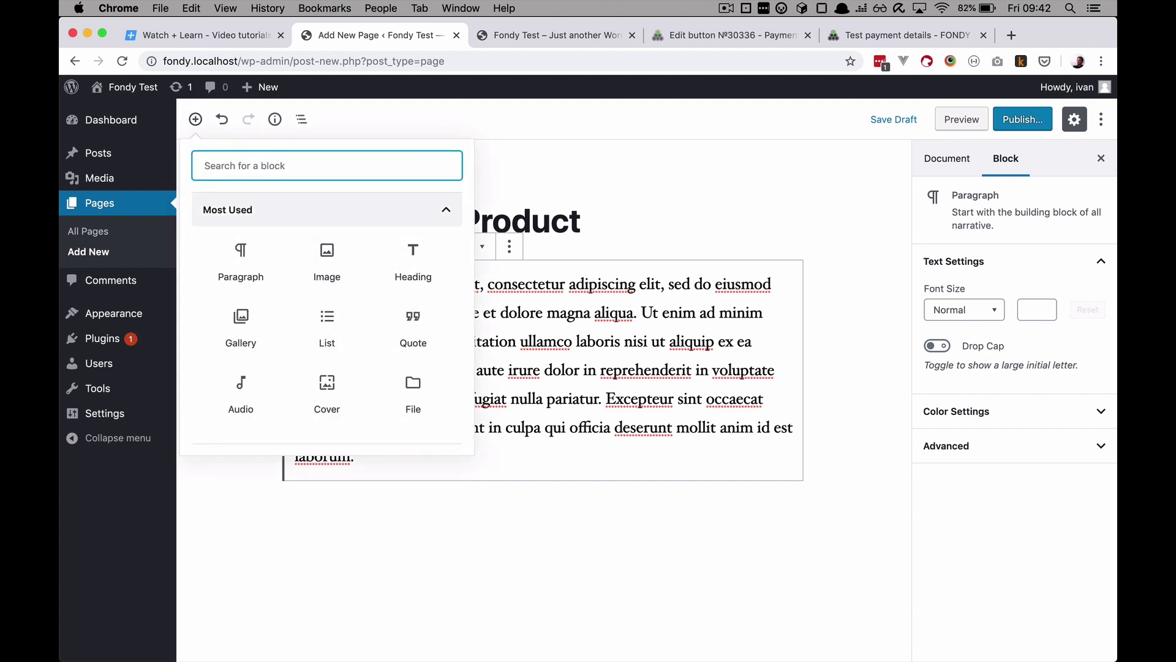
type("html")
left_click(250, 268)
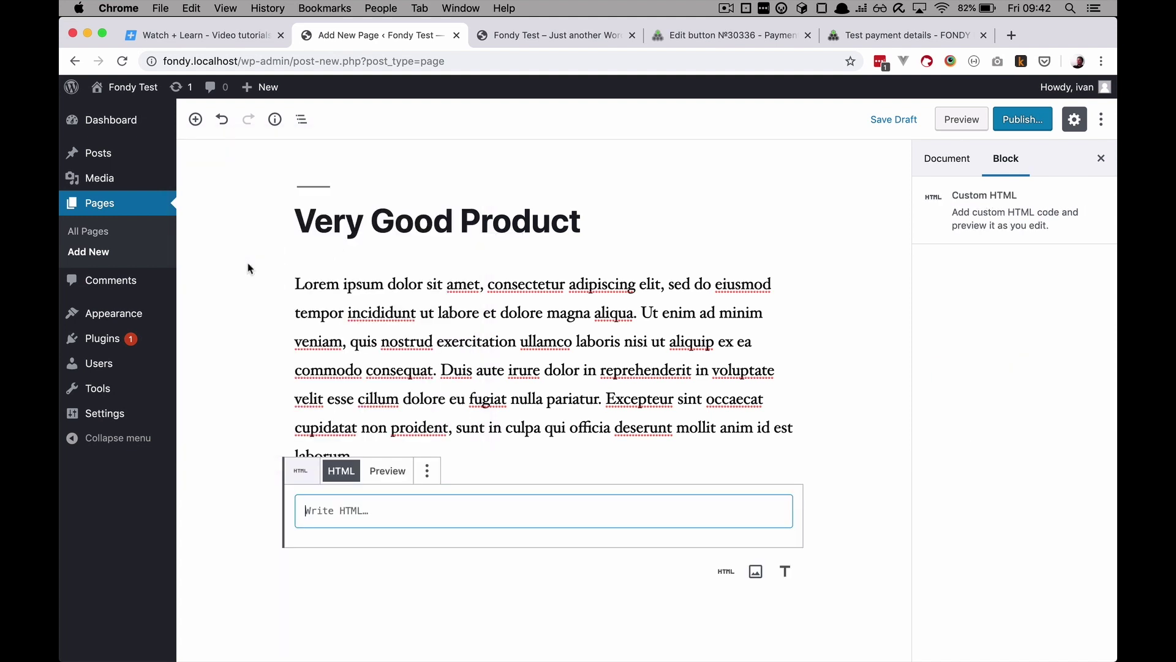
left_click(365, 513)
type("Lorem ipsum dolor sit amet, consectetur adipiscing elit, sed do eiusmod tempor incididunt ut labore et dolore magna aliqua. Ut enim ad minim veniam, quis nostrud exercitation ullamco laboris nisi ut aliquip ex ea commodo consequat. Duis aute irure dolor in reprehenderit in voluptate velit esse cillum dolore eu fugiat nulla pariatur. Excepteur sint occaecat cupidatat non proident, sunt in culpa qui officia deserunt mollit anim id est laborum.")
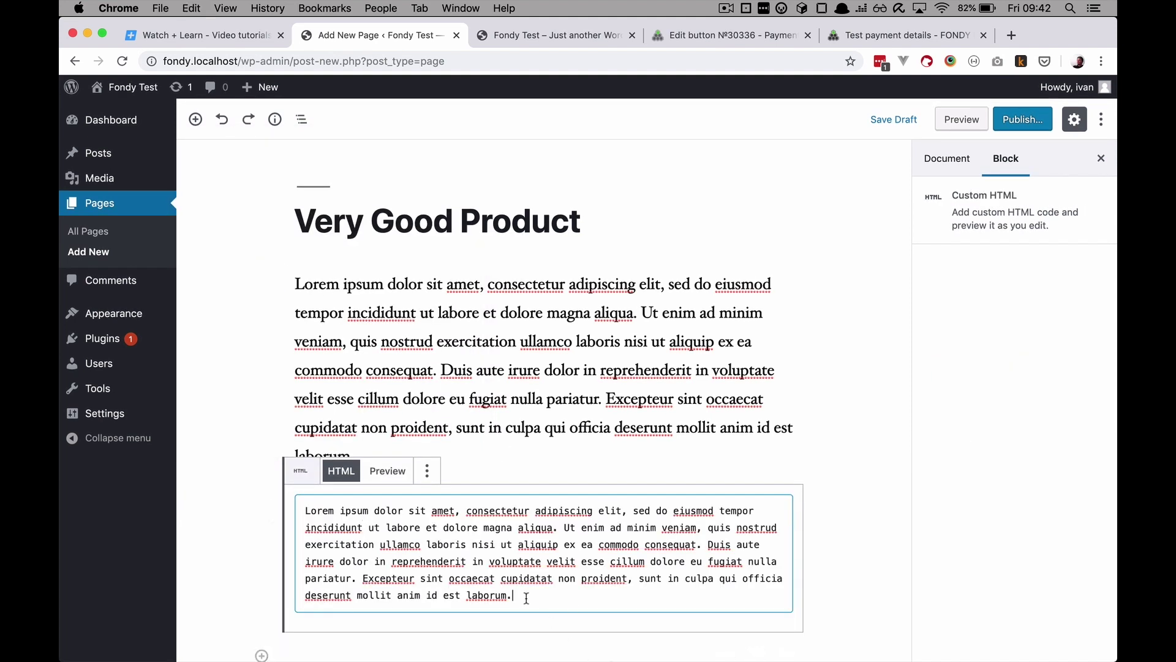
left_click_drag(518, 596, 270, 510)
Step: Clear the HTML block and copy the Fondy button's source code
key("BackSpace")
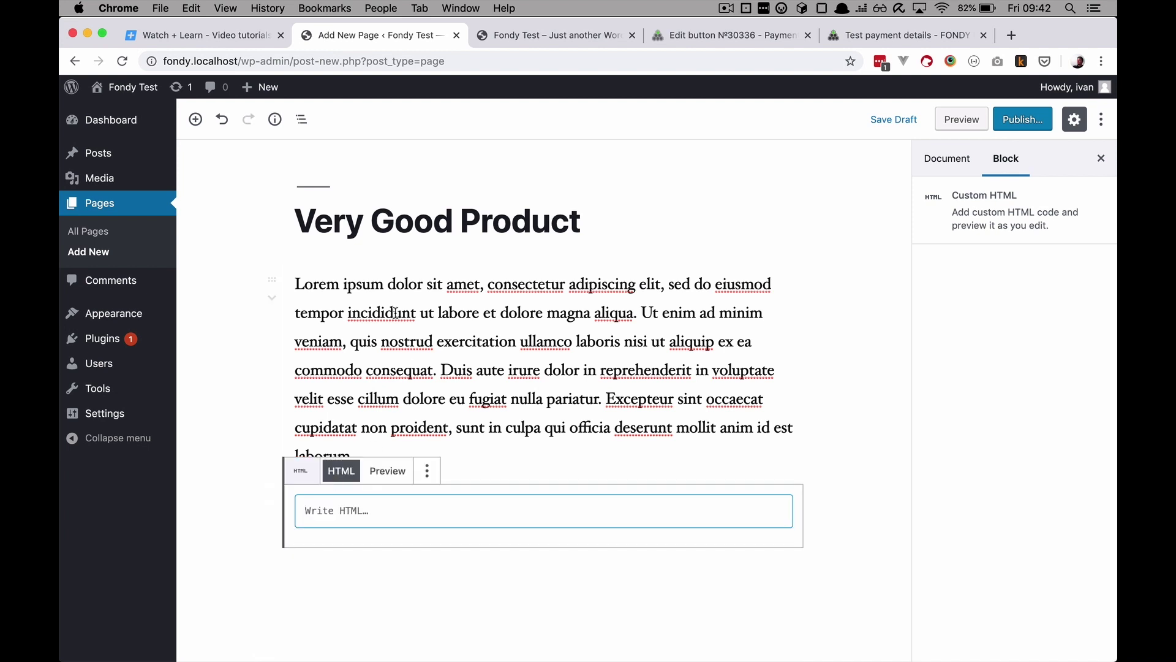
left_click(547, 35)
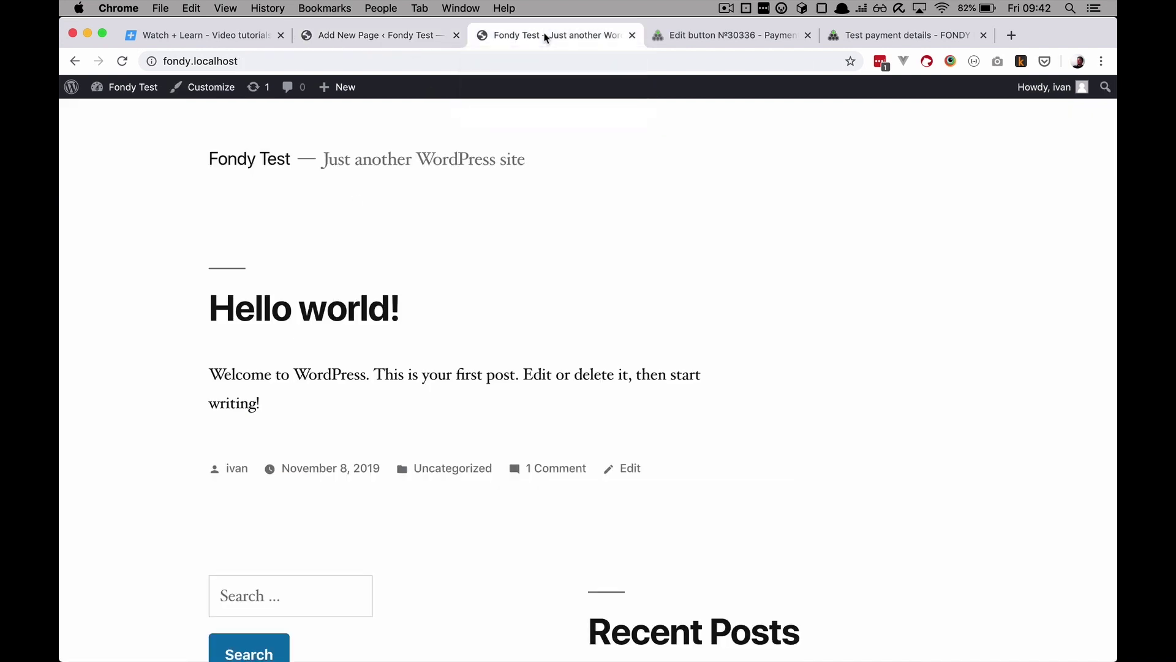
left_click(665, 37)
scroll(535, 604, "down", 2)
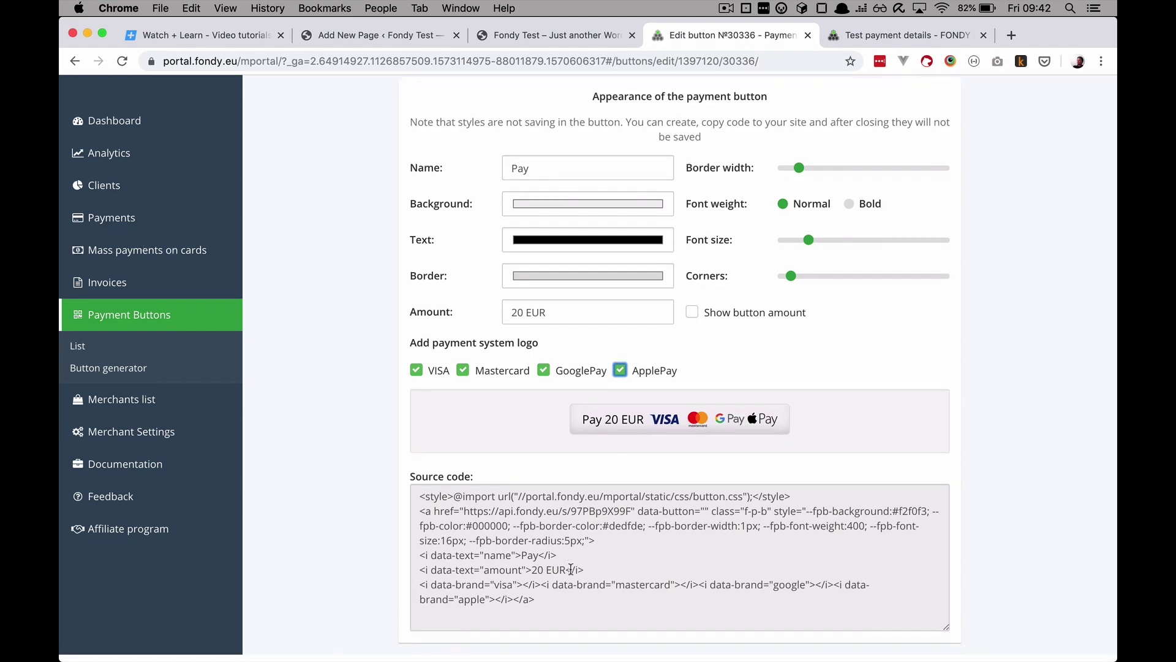
left_click(534, 604)
key("super+a")
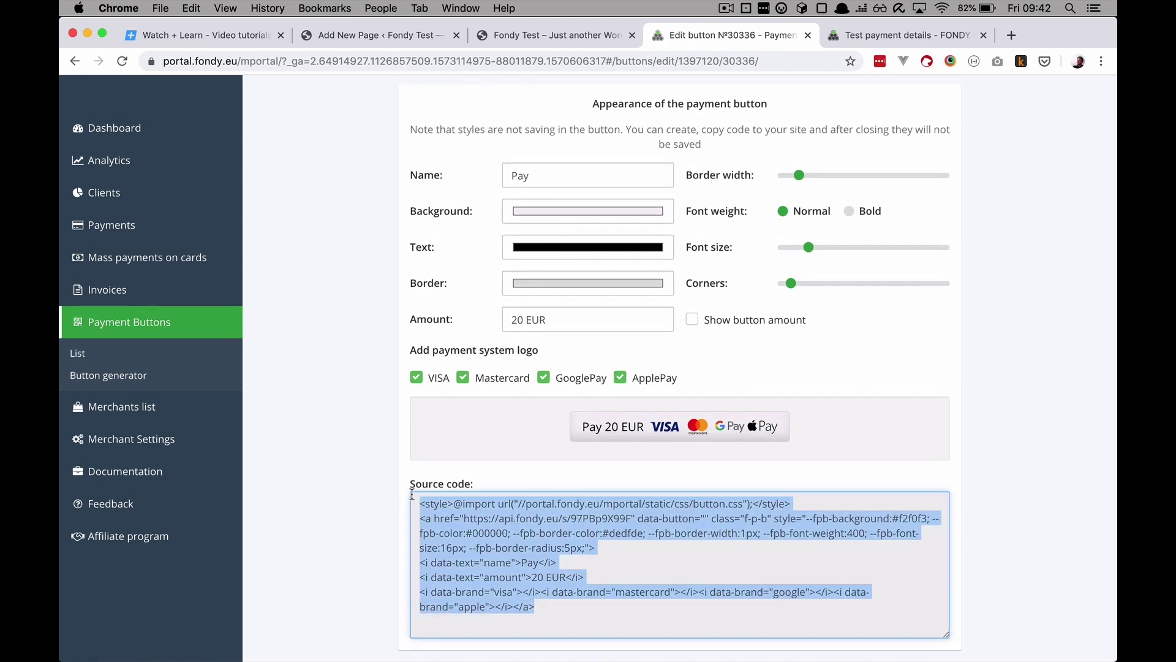
key("super+c")
Step: Paste the Fondy button code into the page's Custom HTML block, then return to the button editor
left_click(362, 37)
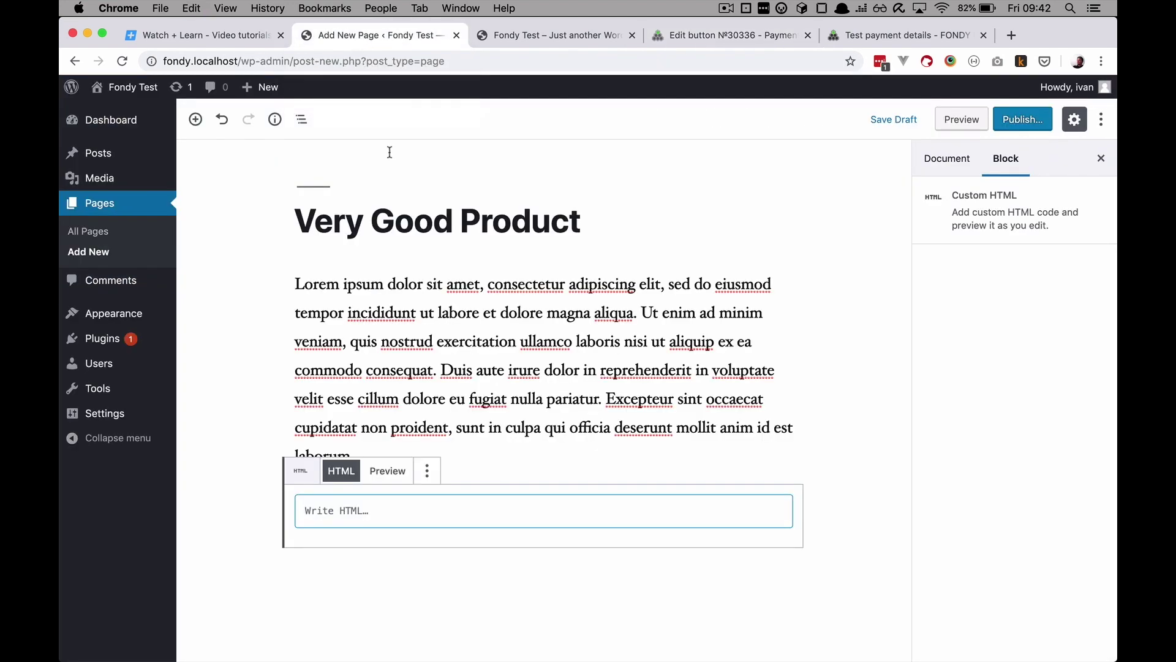
key("super+v")
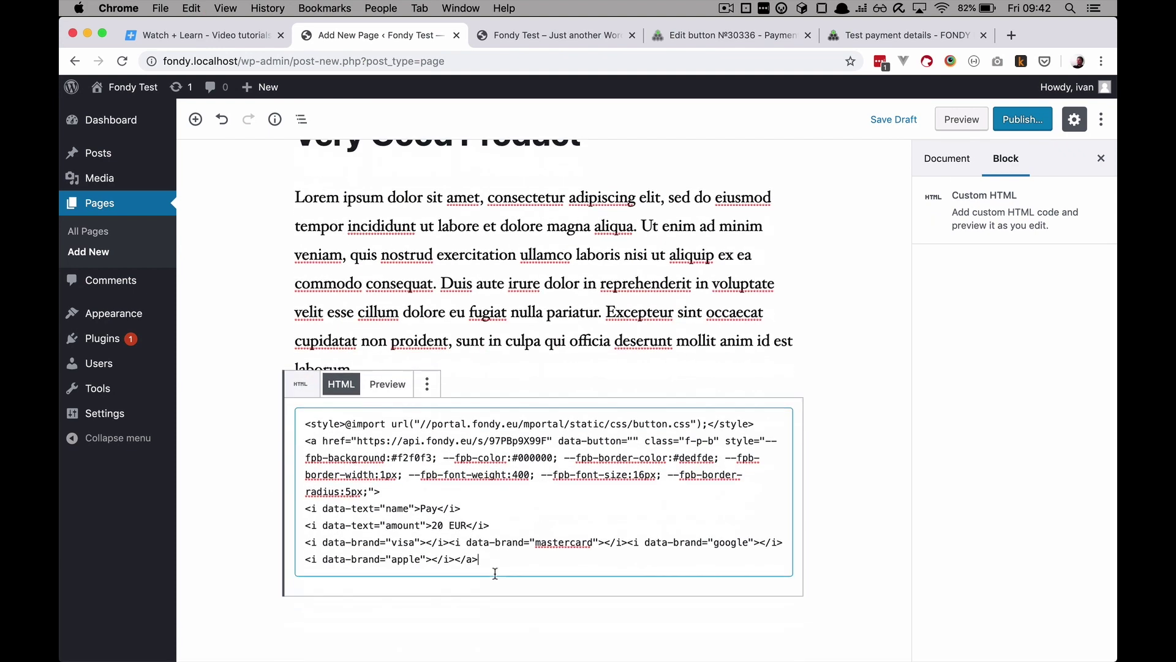
left_click(729, 35)
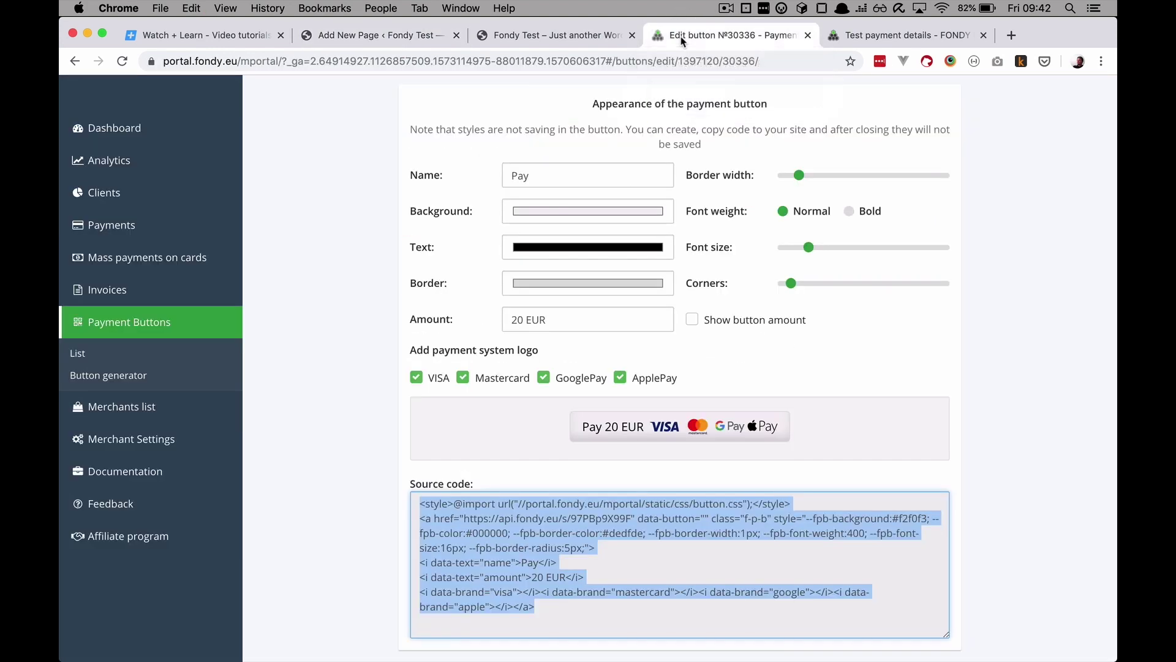
scroll(605, 444, "up", 10)
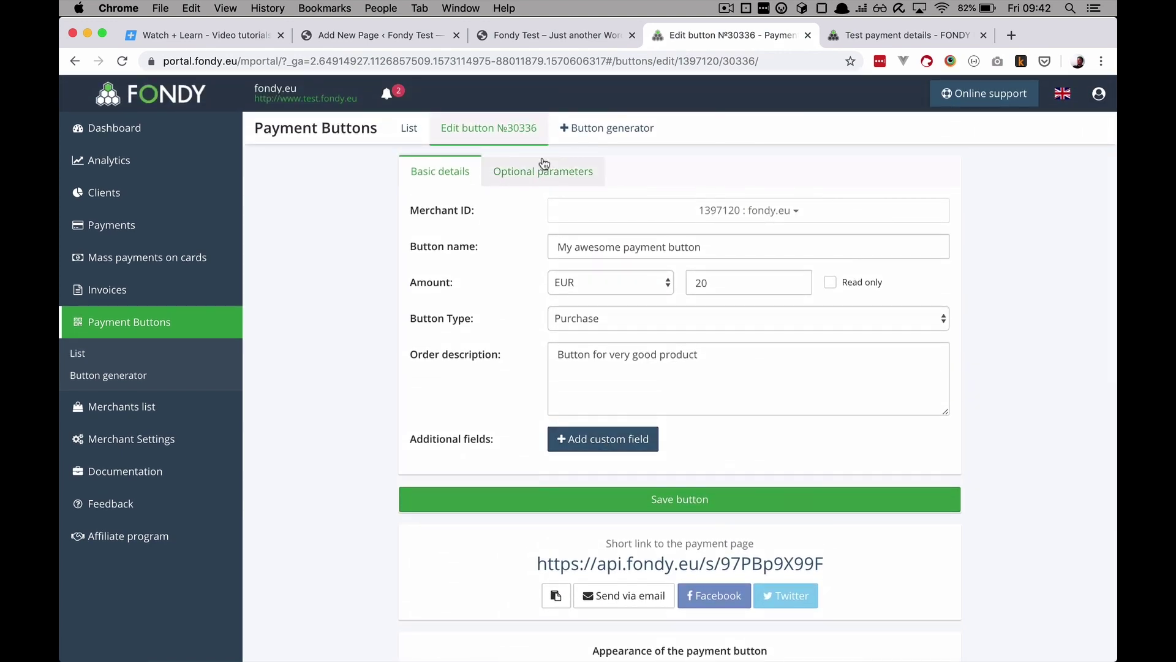
Step: Set the button's expire date to 29.11.2019 10:41 under Optional parameters and save
left_click(539, 173)
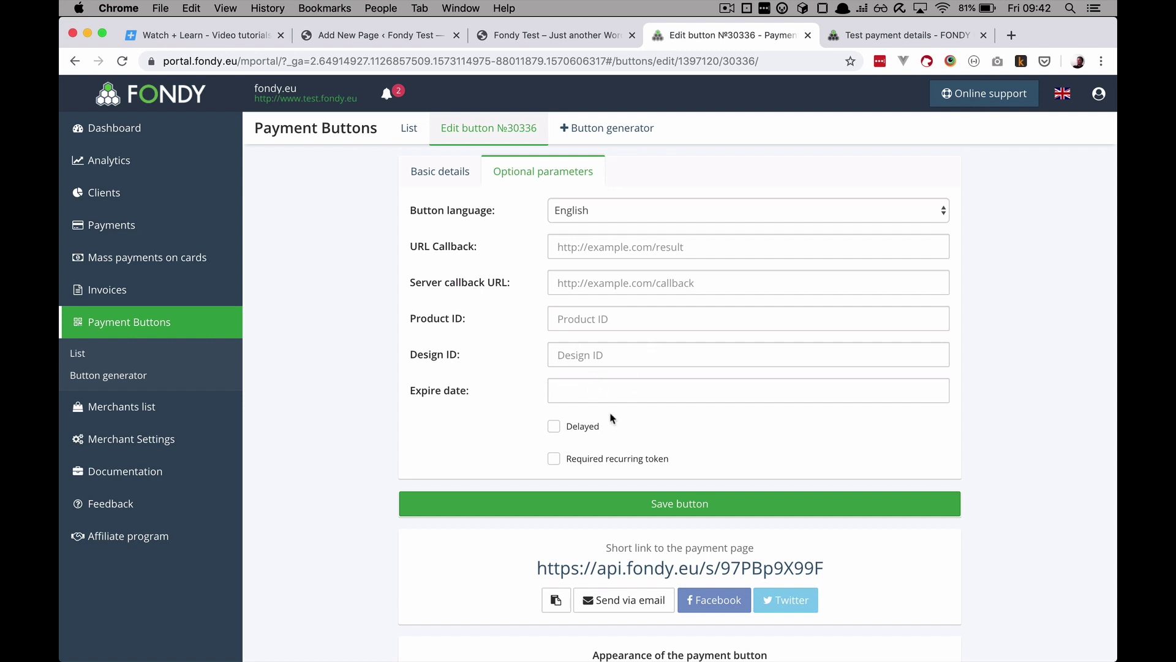
left_click(605, 389)
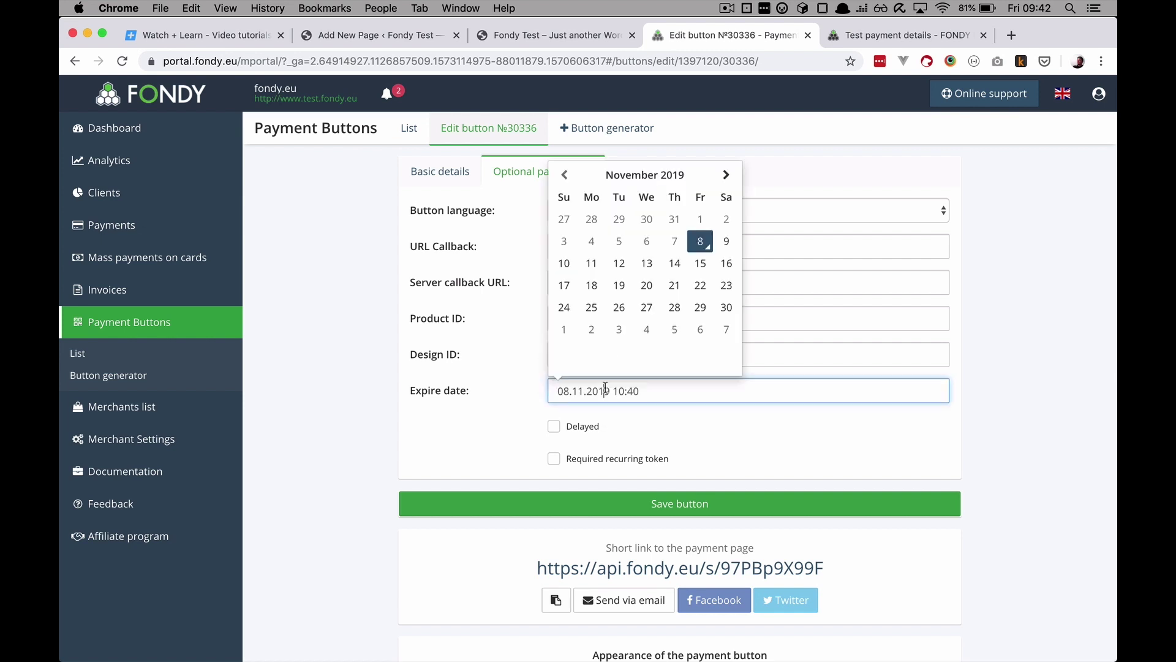
left_click(700, 308)
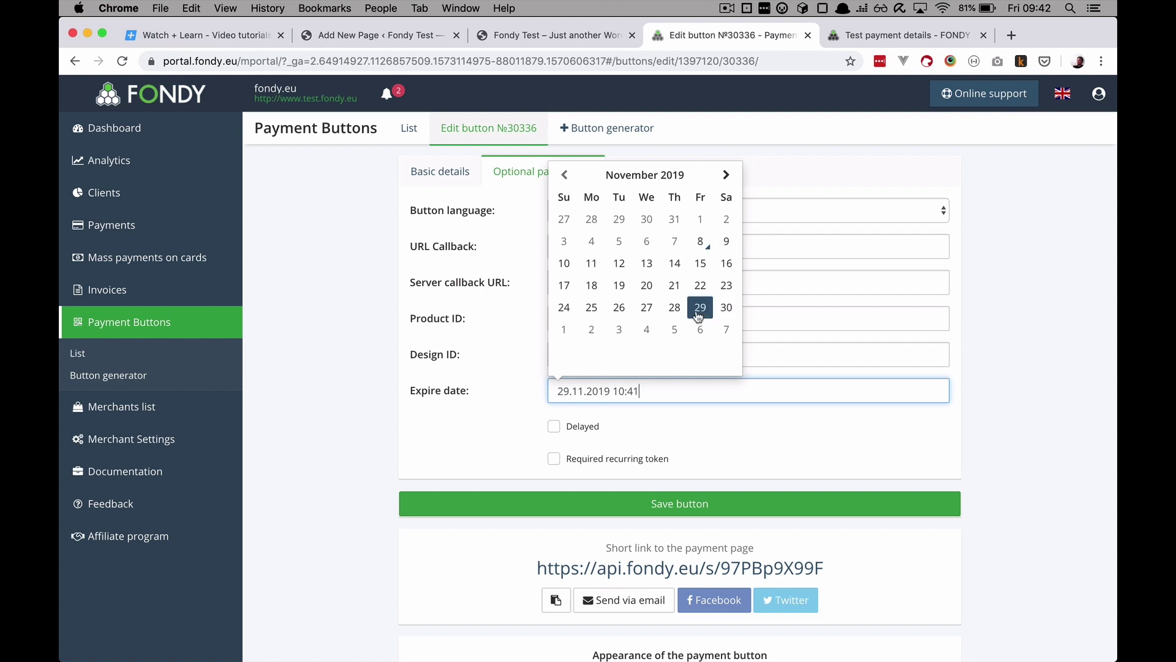
left_click(715, 409)
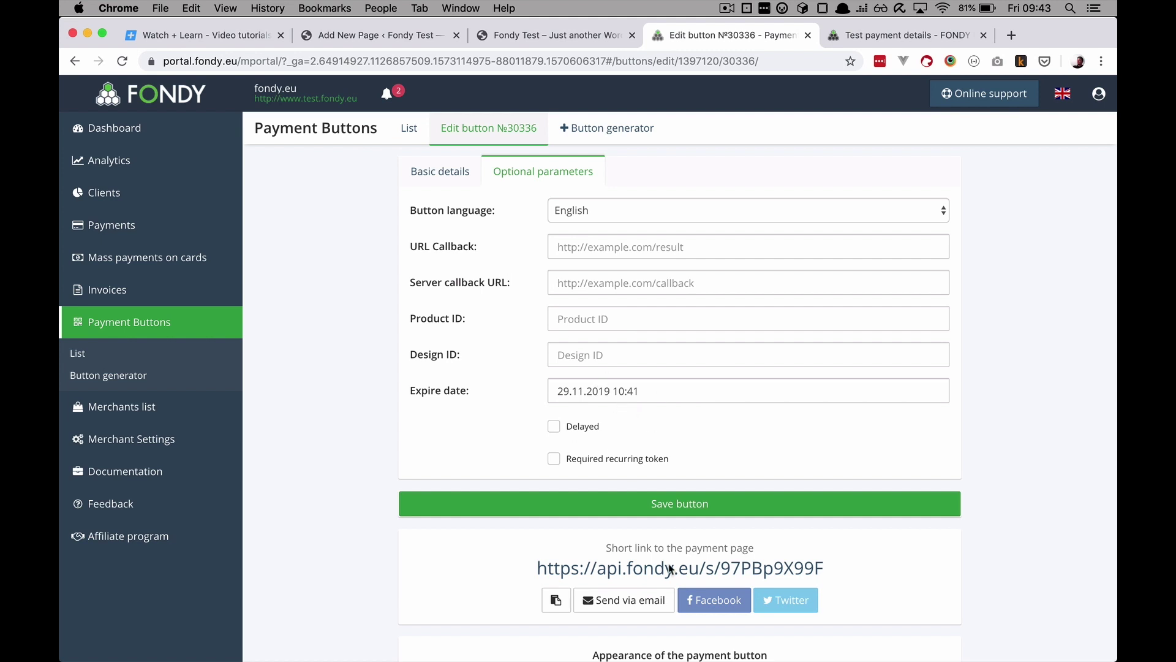
left_click(672, 504)
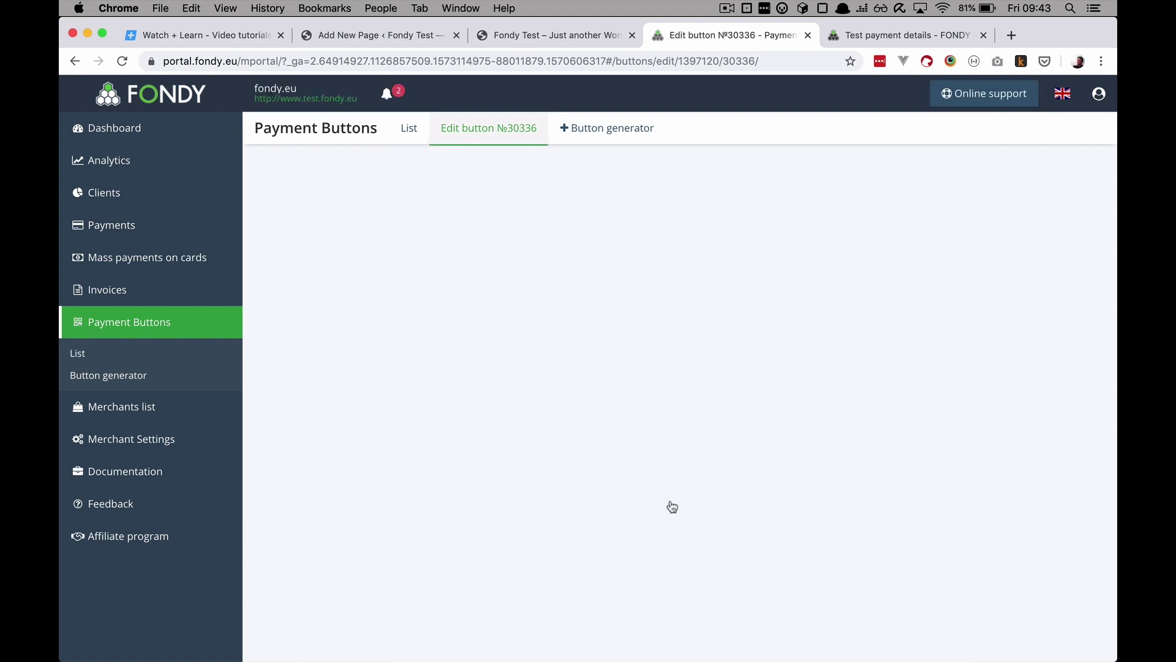
Step: Publish the Very Good Product page and check its Pay 20 EUR button on the live site
left_click(422, 37)
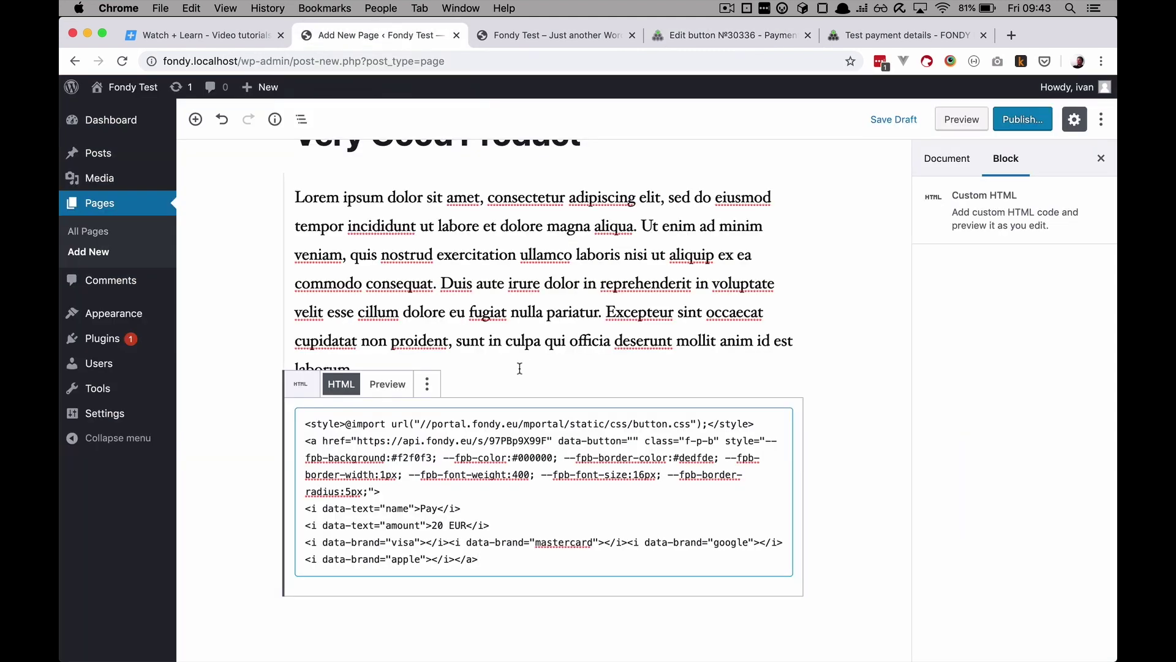
left_click(388, 385)
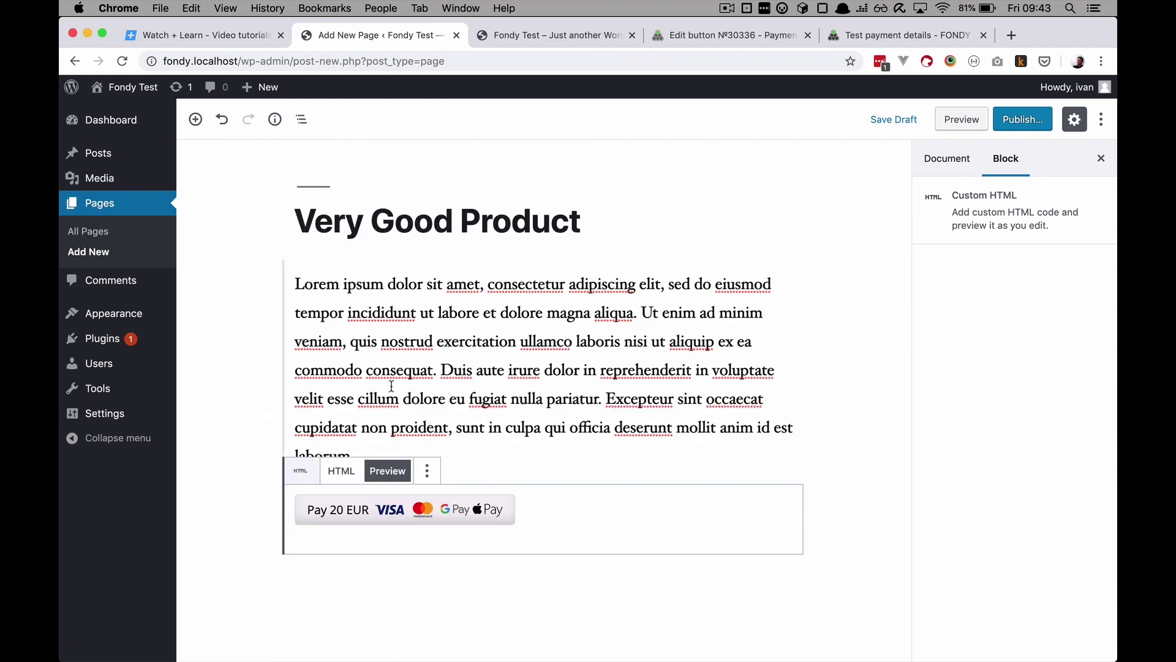
left_click(764, 598)
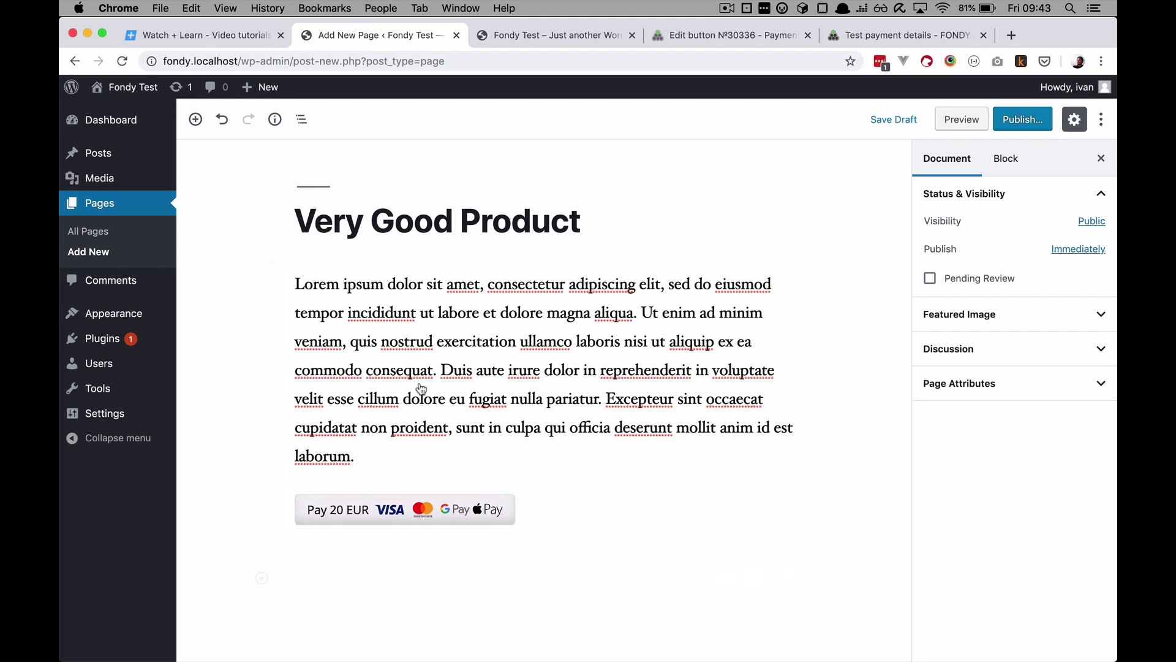
left_click(1017, 121)
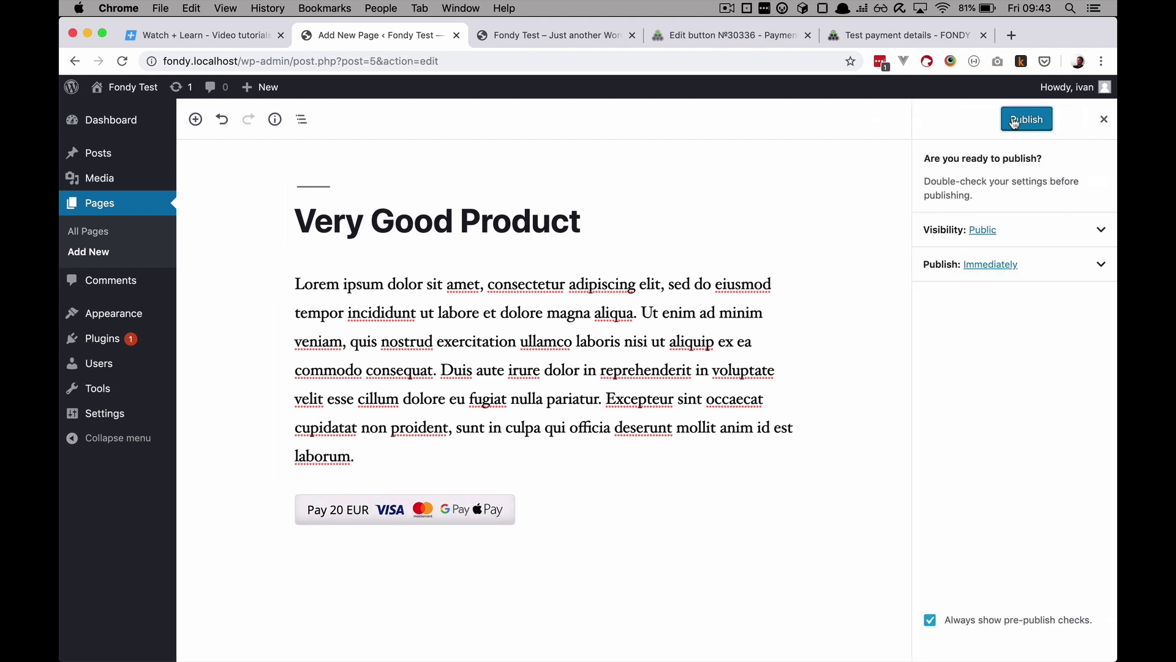
left_click(1014, 122)
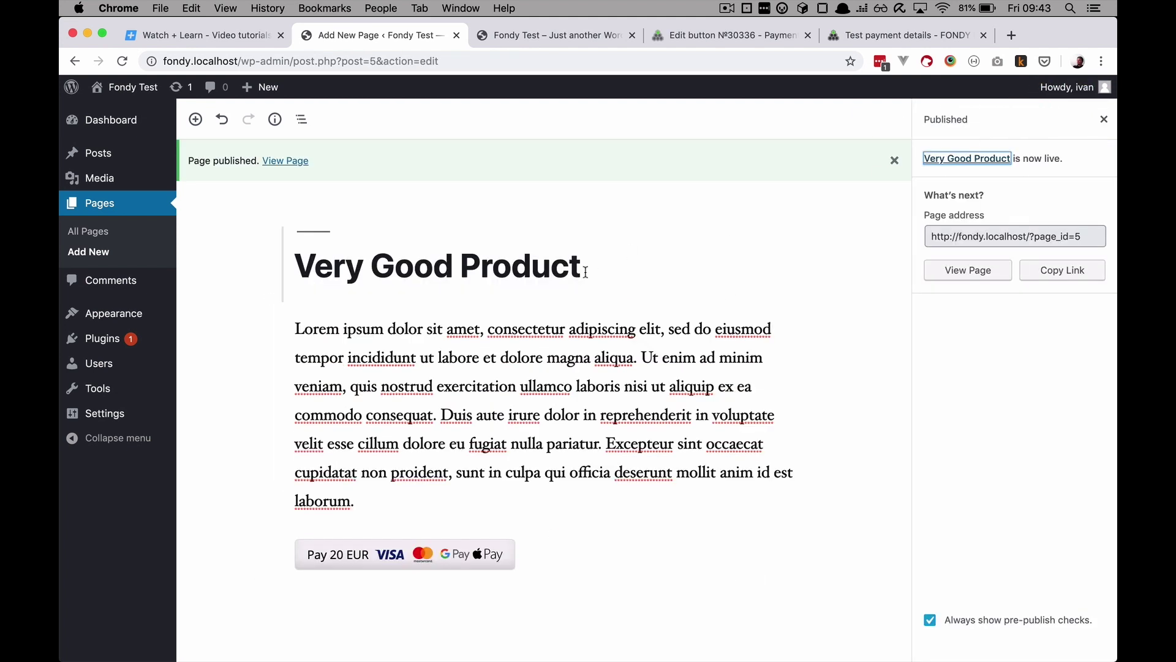
left_click(552, 35)
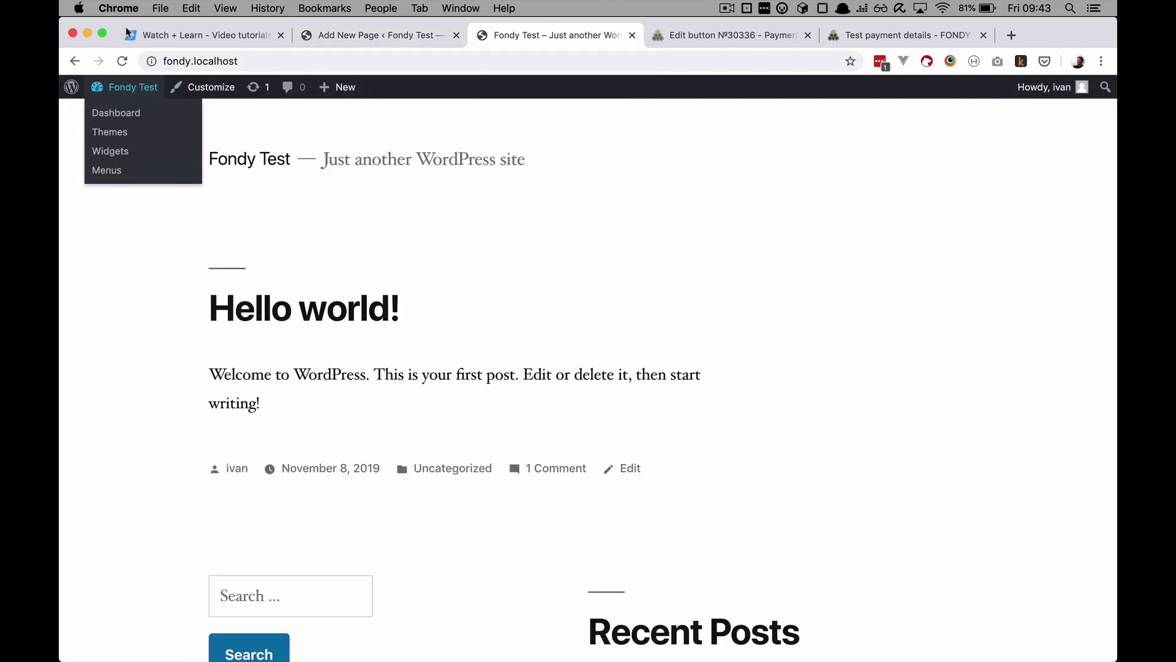
left_click(122, 60)
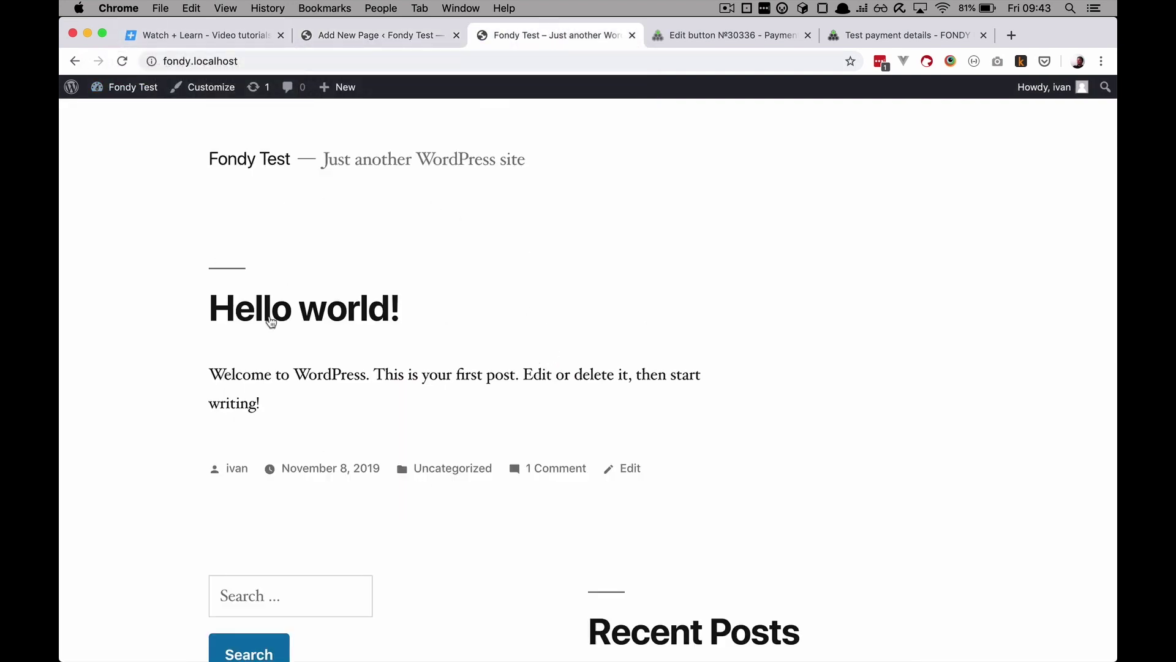
left_click(387, 32)
Step: Create a new navigation menu named 'Main Menu'
mouse_move(126, 322)
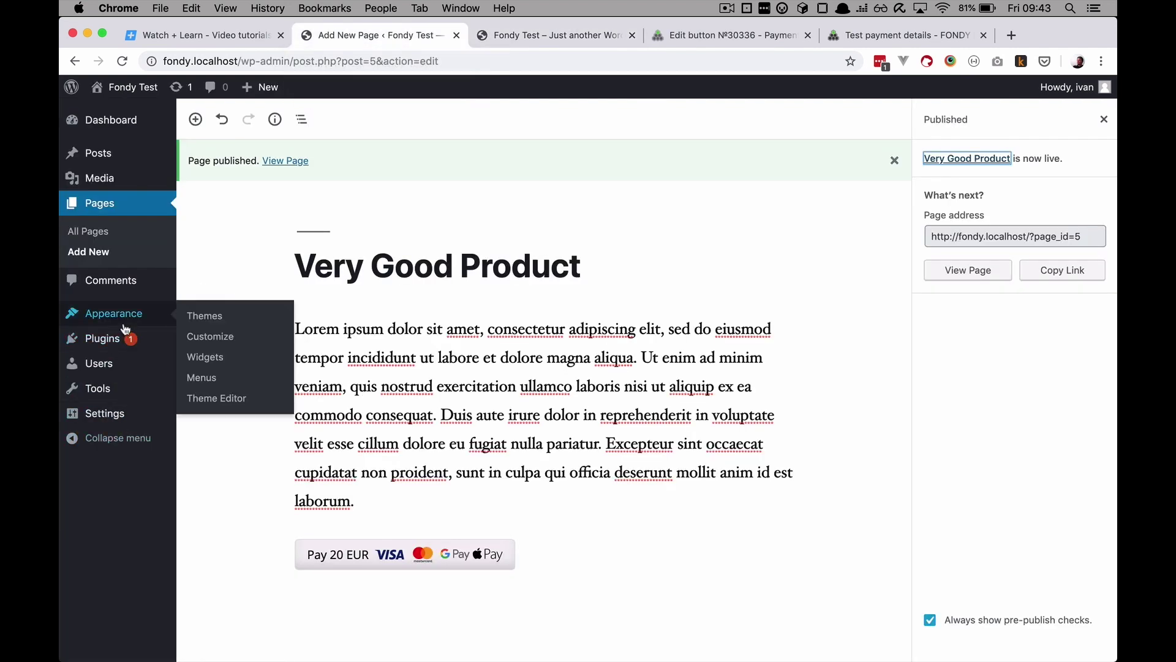
left_click(202, 377)
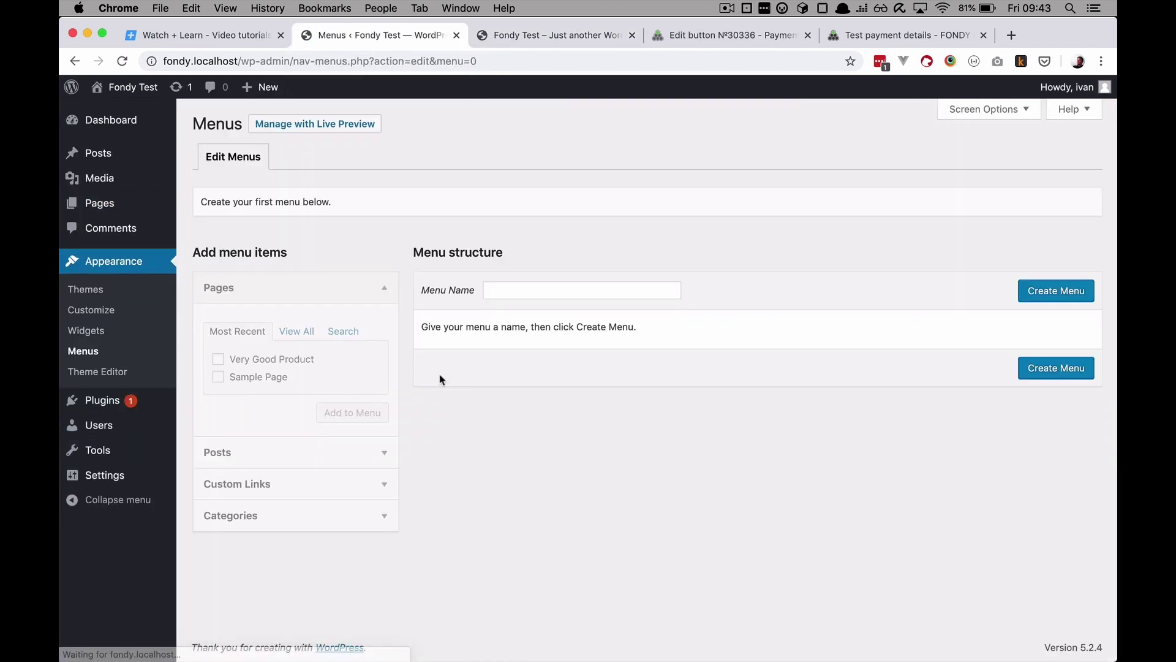
left_click(506, 291)
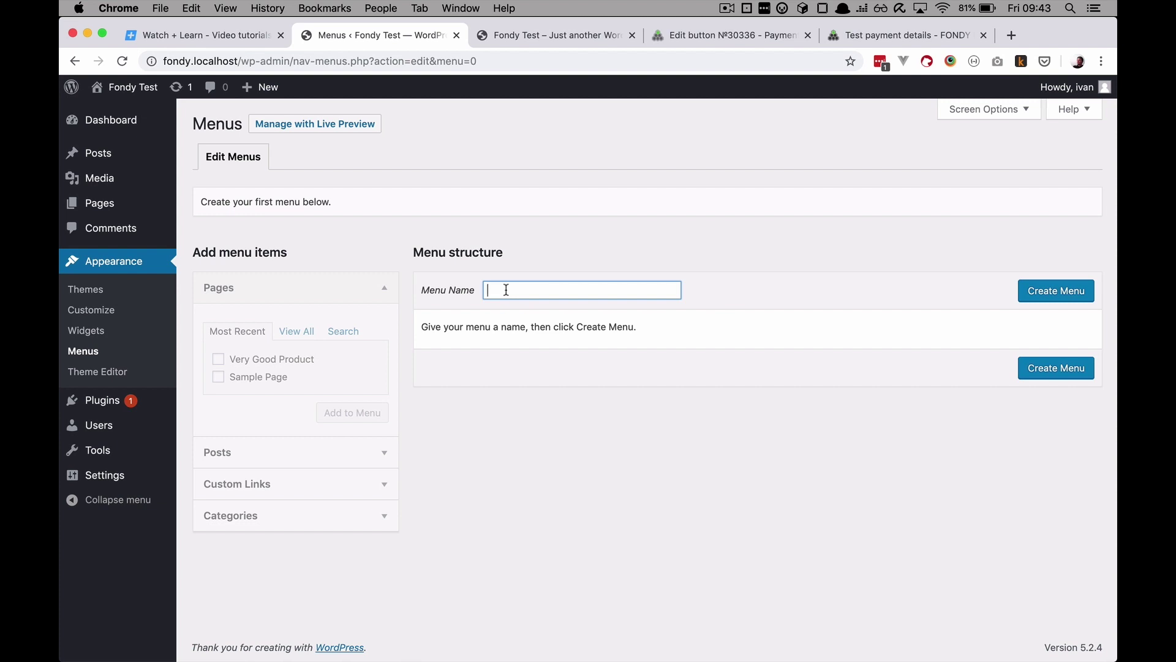
type("Main Menu")
left_click(1064, 296)
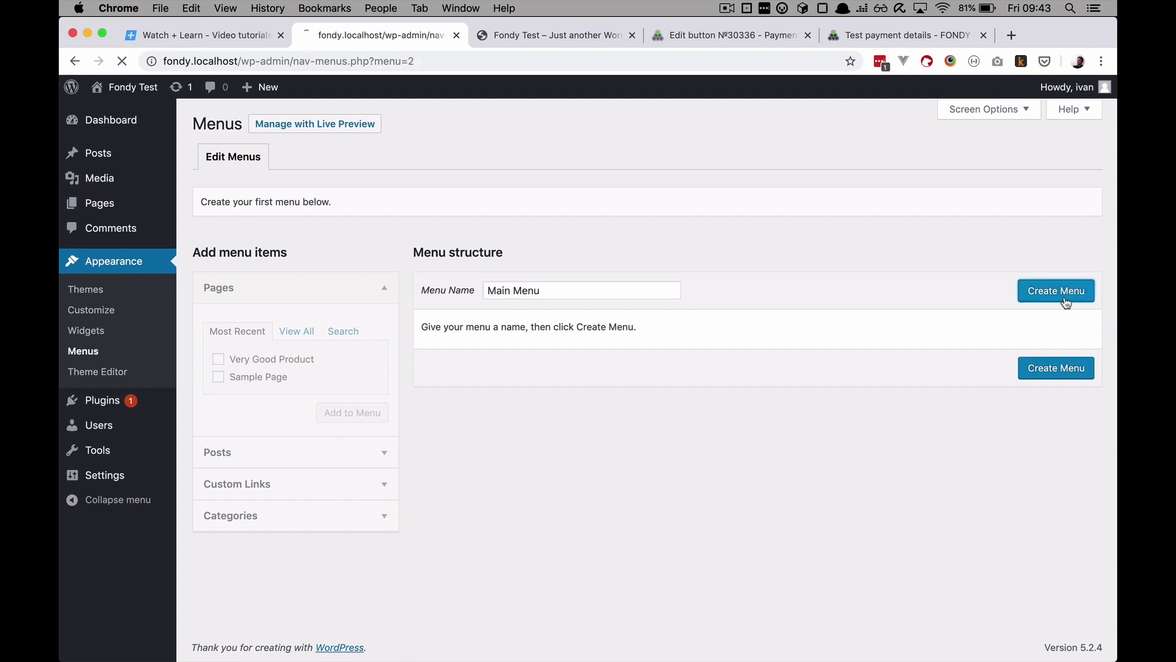
Step: Add the Very Good Product and Home pages to the Main Menu
left_click(219, 361)
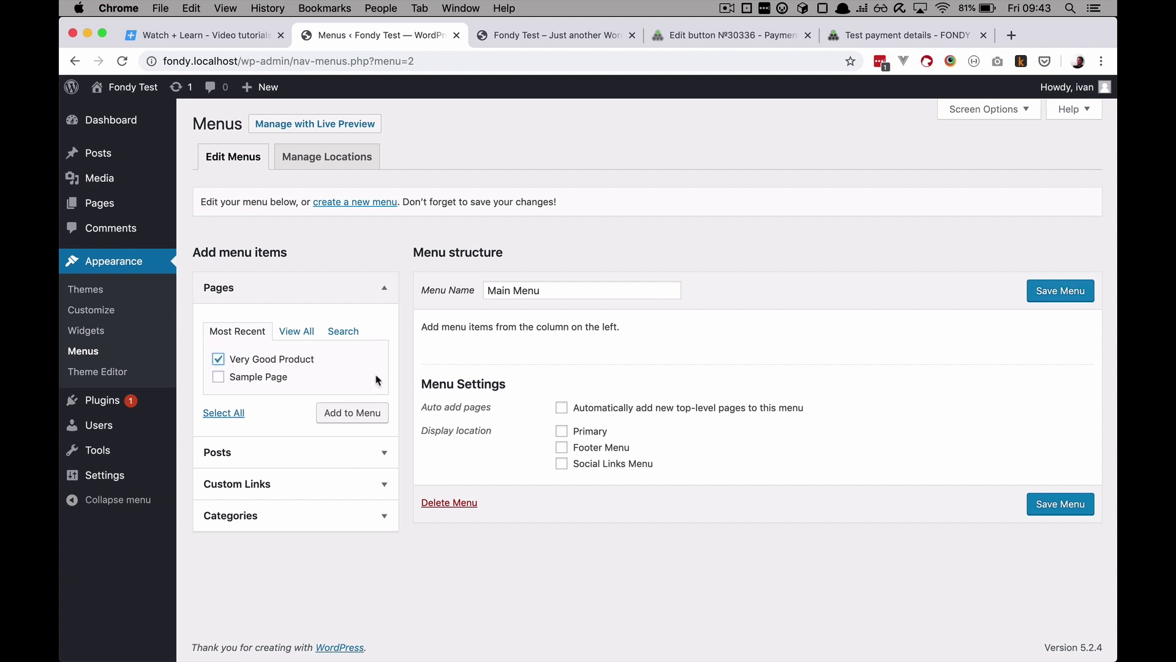
left_click(351, 414)
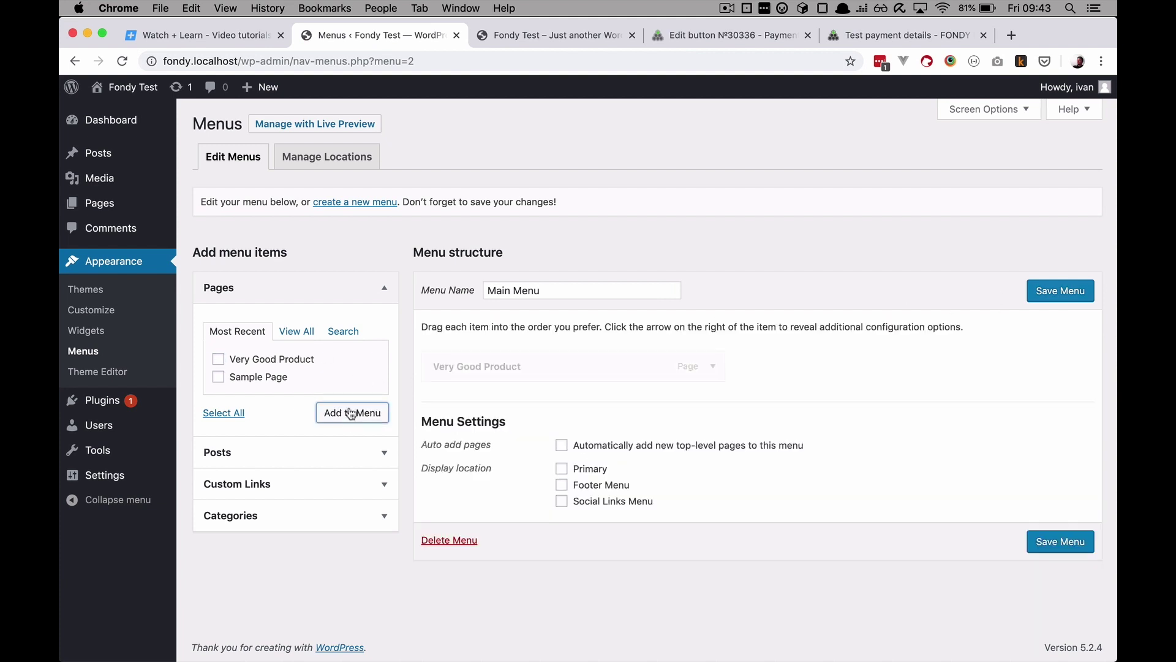
left_click(297, 331)
left_click(218, 362)
left_click(351, 430)
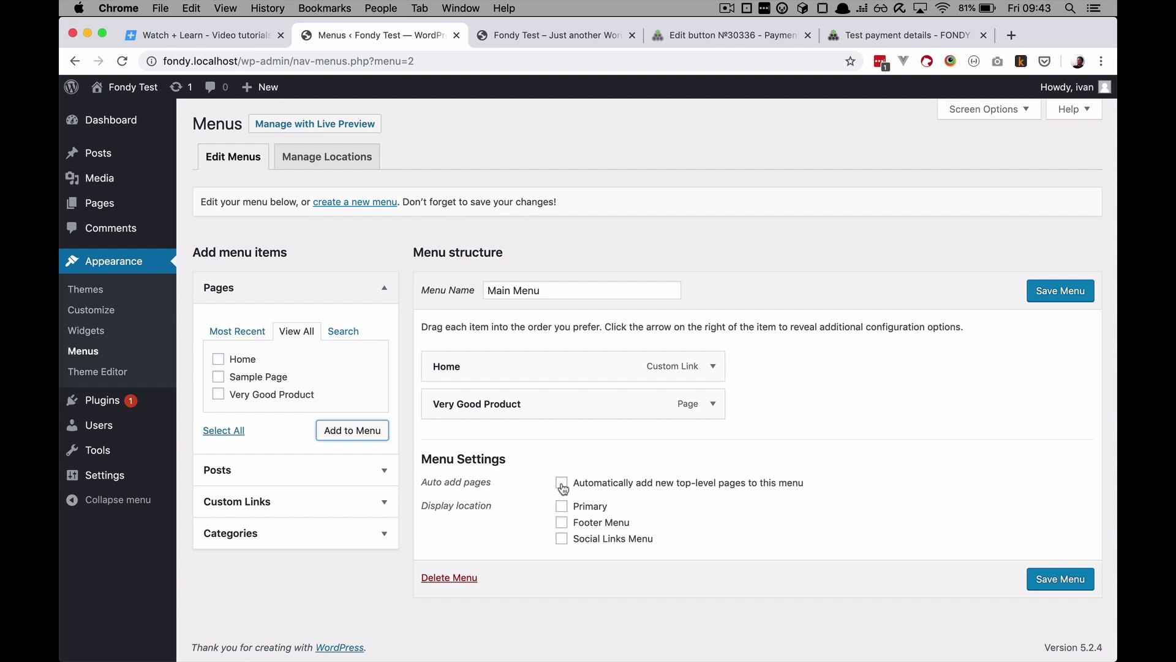
Step: Enable auto-adding new top-level pages, assign the Primary location, and save the menu
left_click(563, 488)
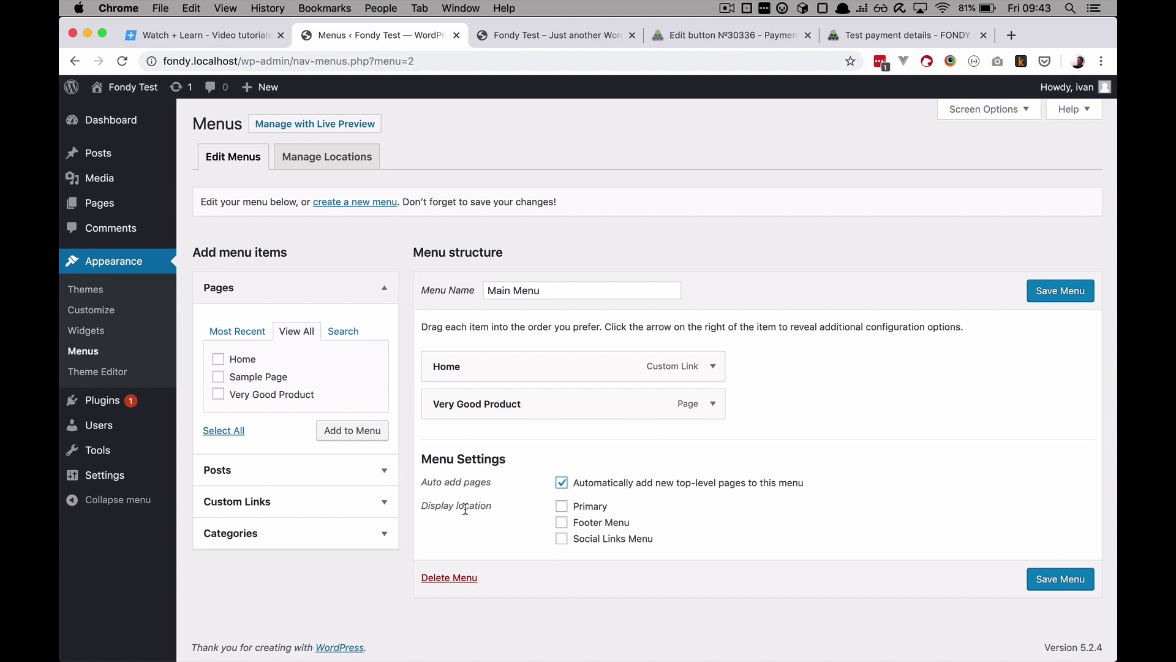
left_click(562, 506)
left_click(1058, 293)
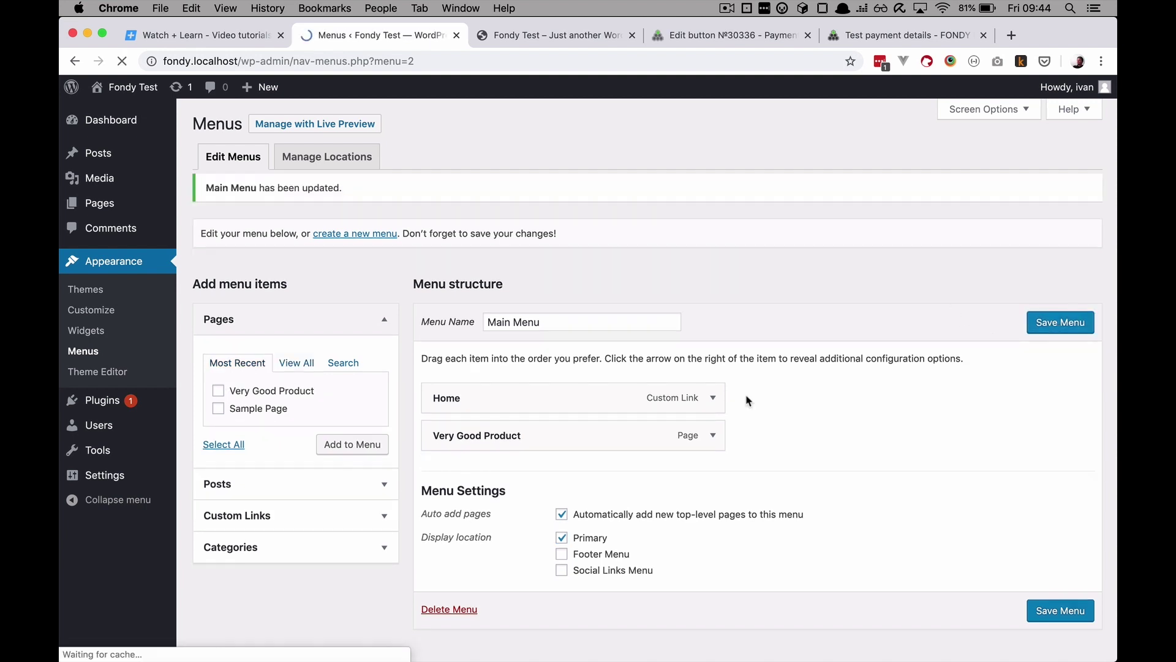
left_click(509, 37)
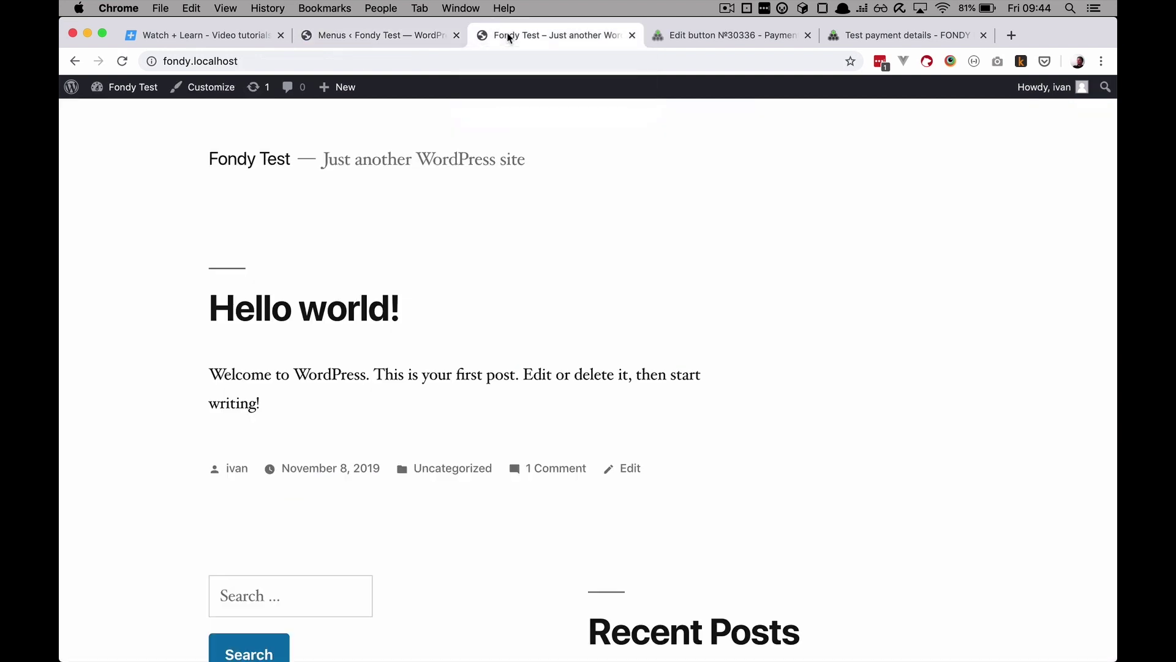
Step: Reload the site, open Very Good Product from the menu, and start its Pay 20 EUR checkout
left_click(122, 60)
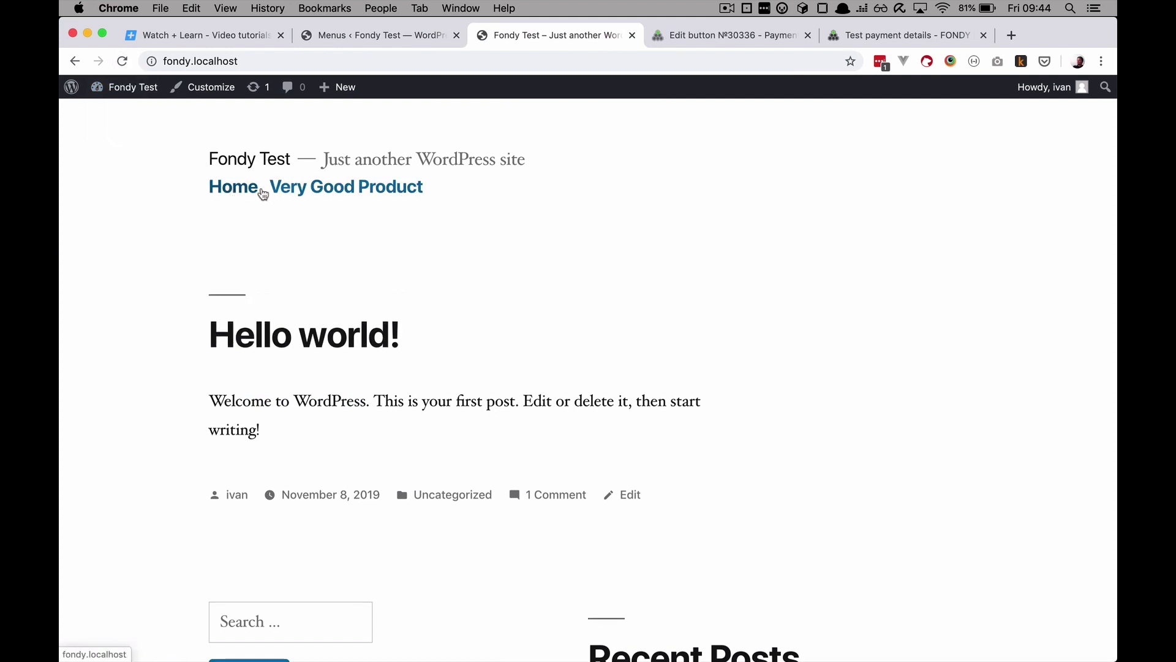
left_click(344, 190)
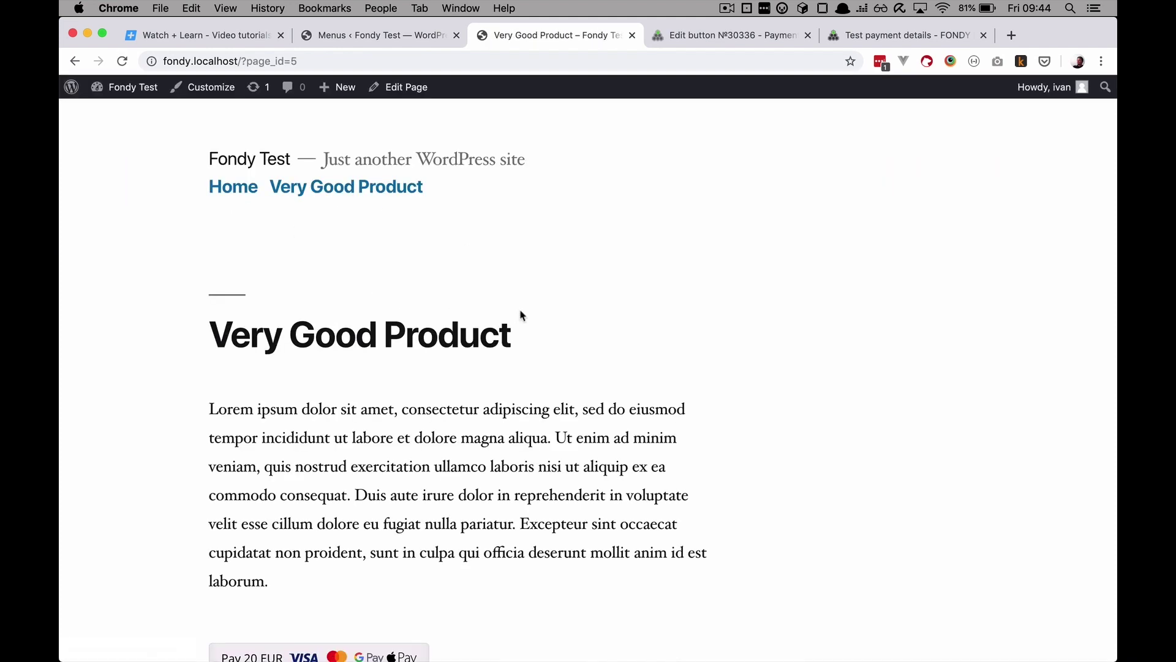
scroll(499, 426, "down", 5)
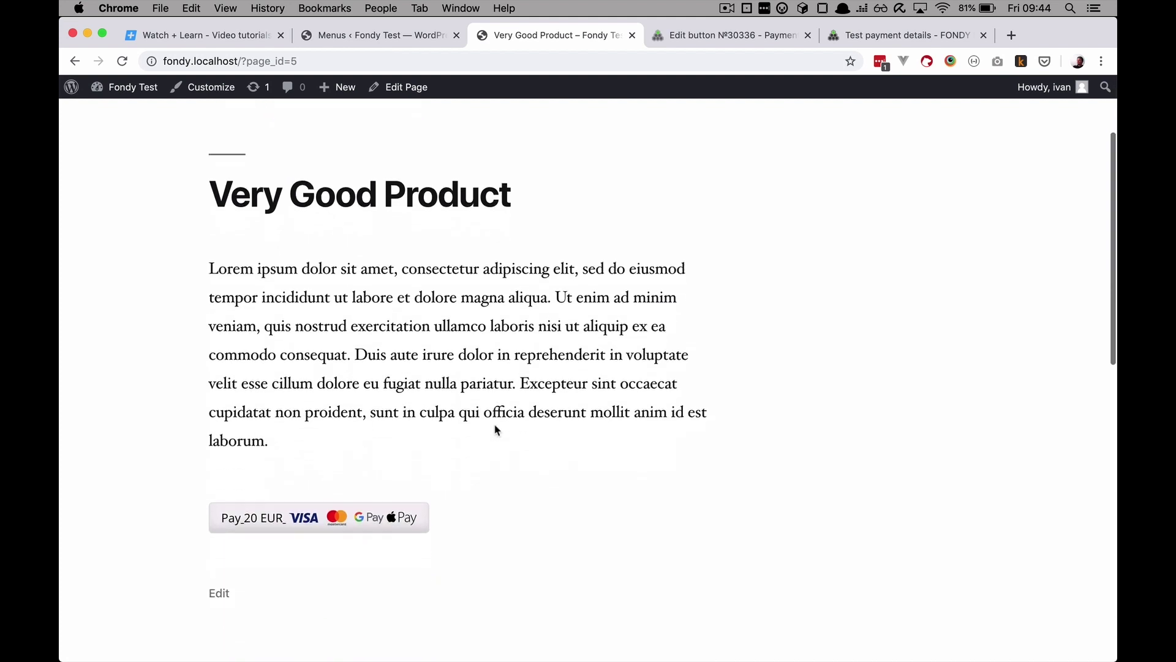
left_click(356, 506)
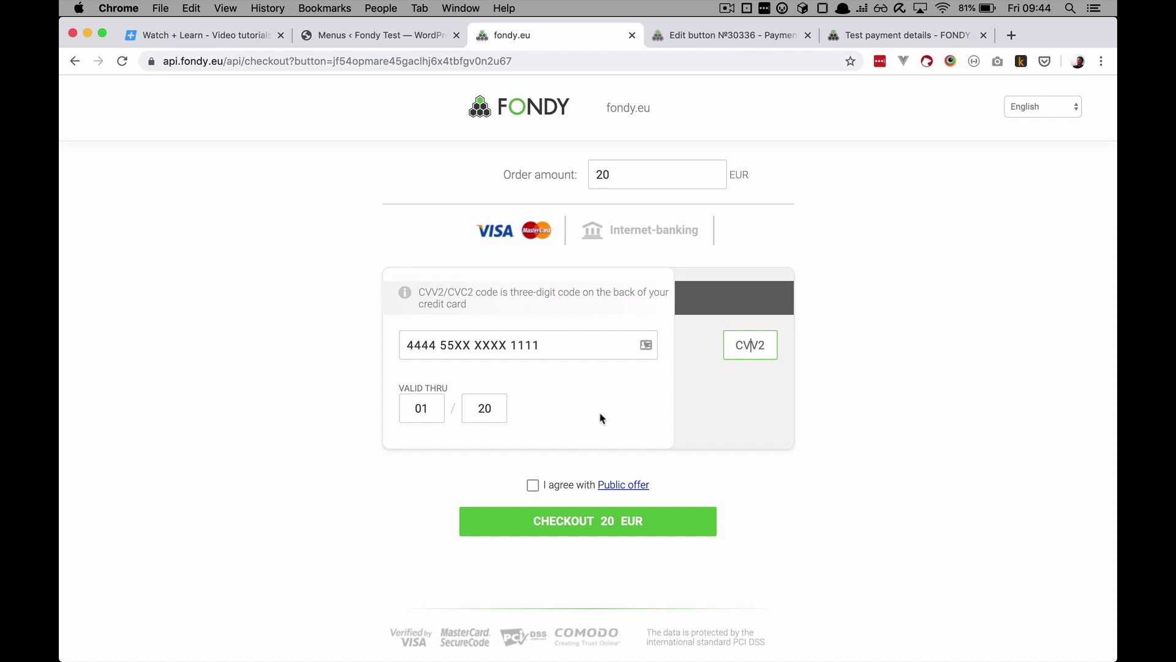
Step: Browse internet-banking banks for Spain, Poland and Croatia, then bring up Fondy's test card details
left_click(623, 236)
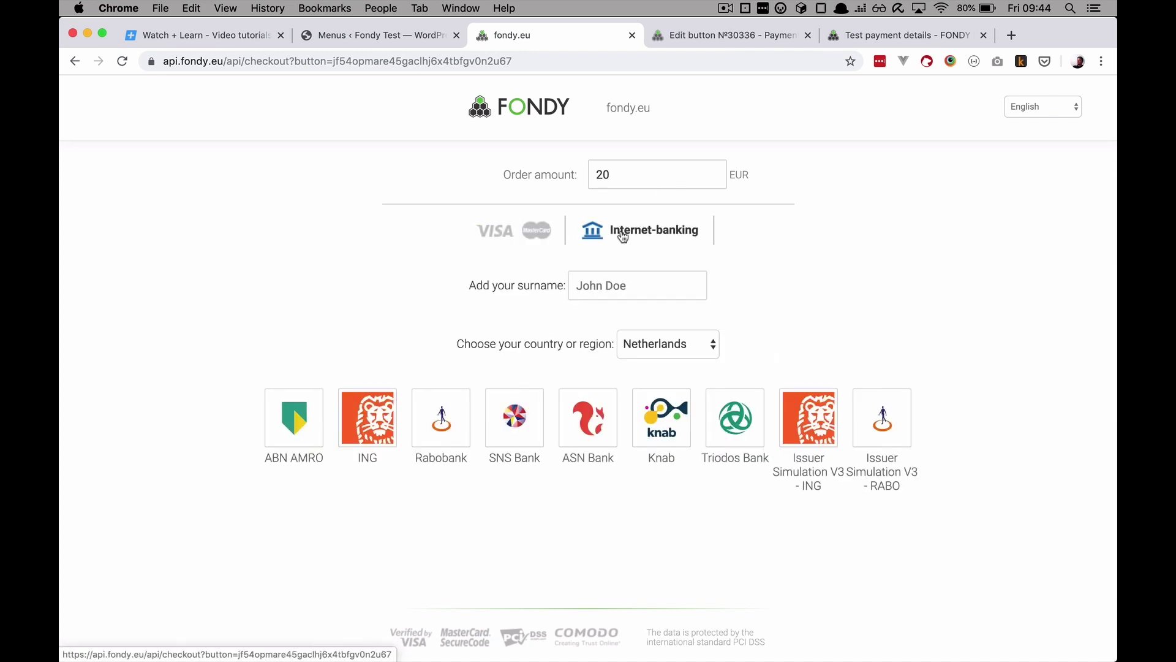
left_click(697, 344)
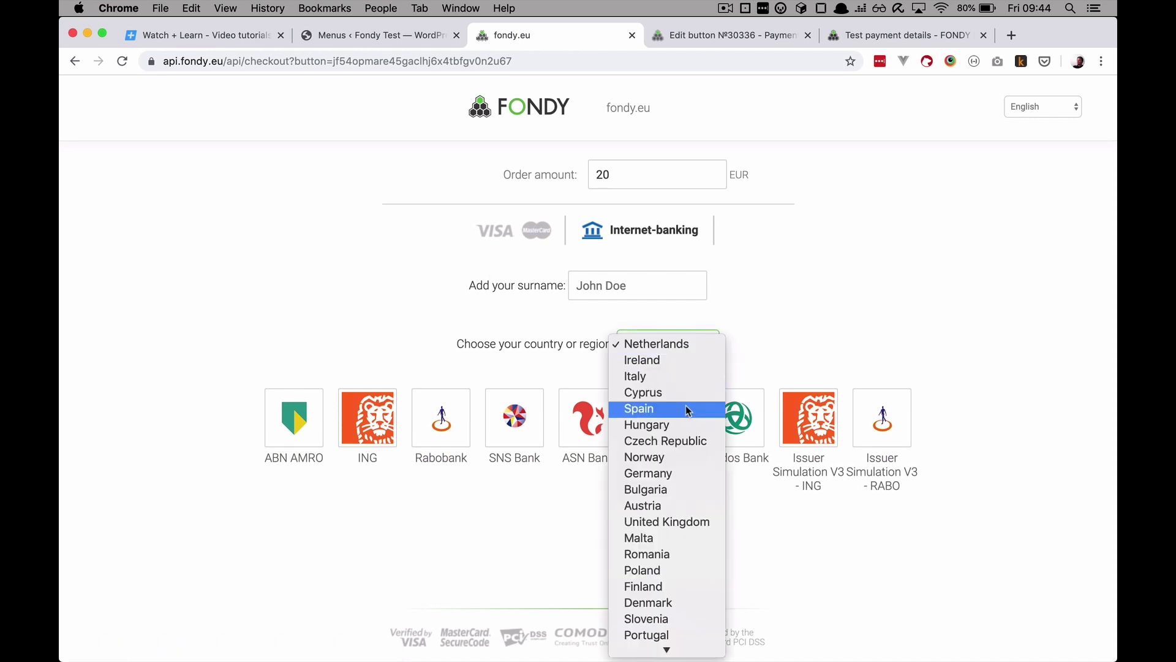
left_click(685, 408)
left_click(678, 344)
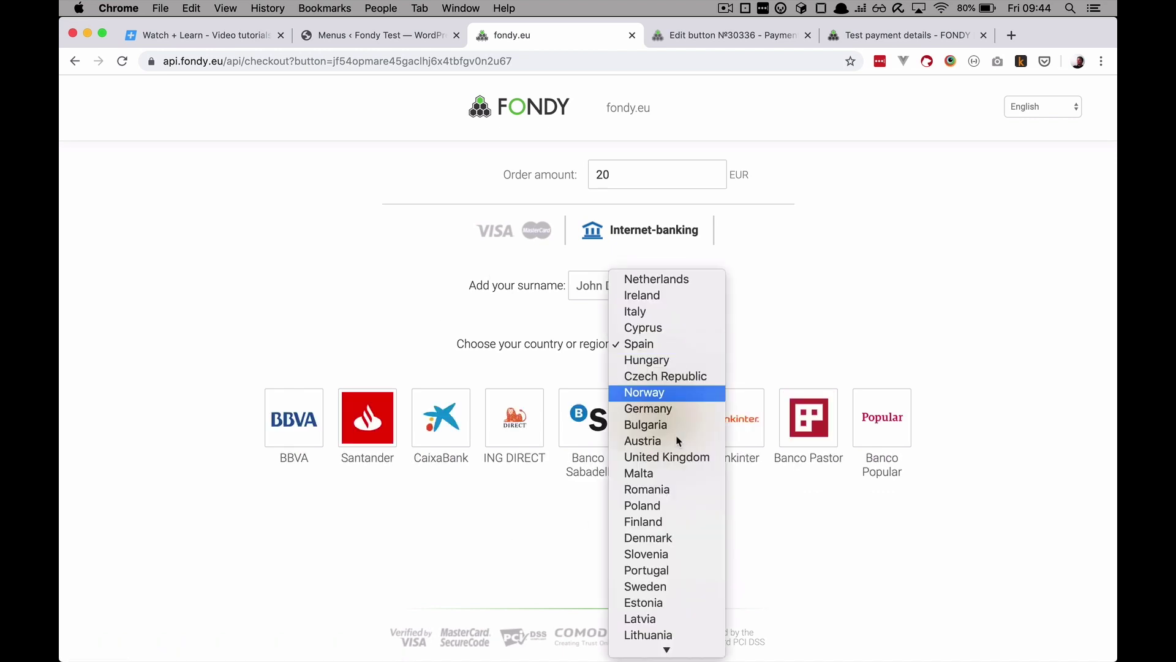
left_click(671, 506)
left_click(674, 345)
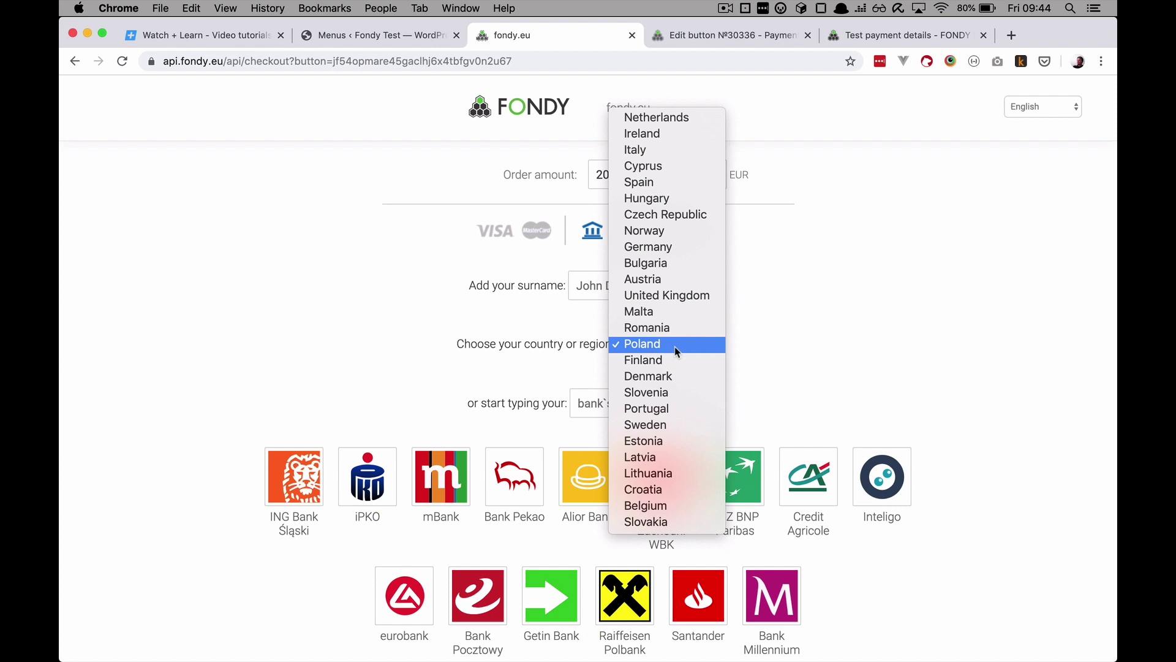
left_click(682, 493)
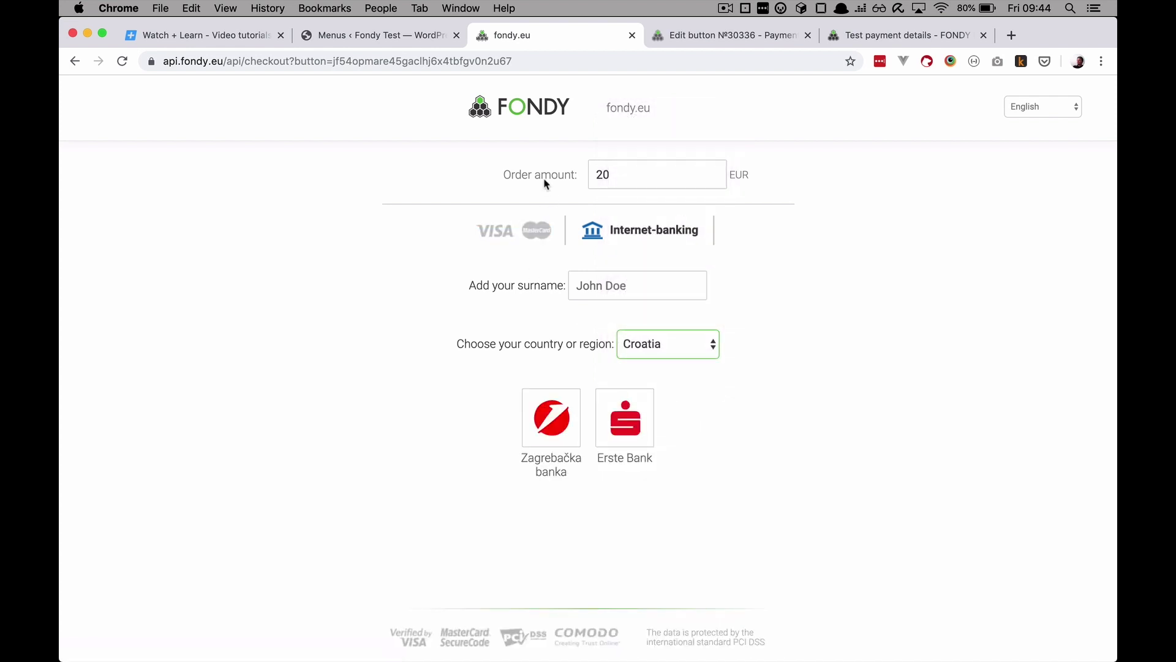
left_click(524, 240)
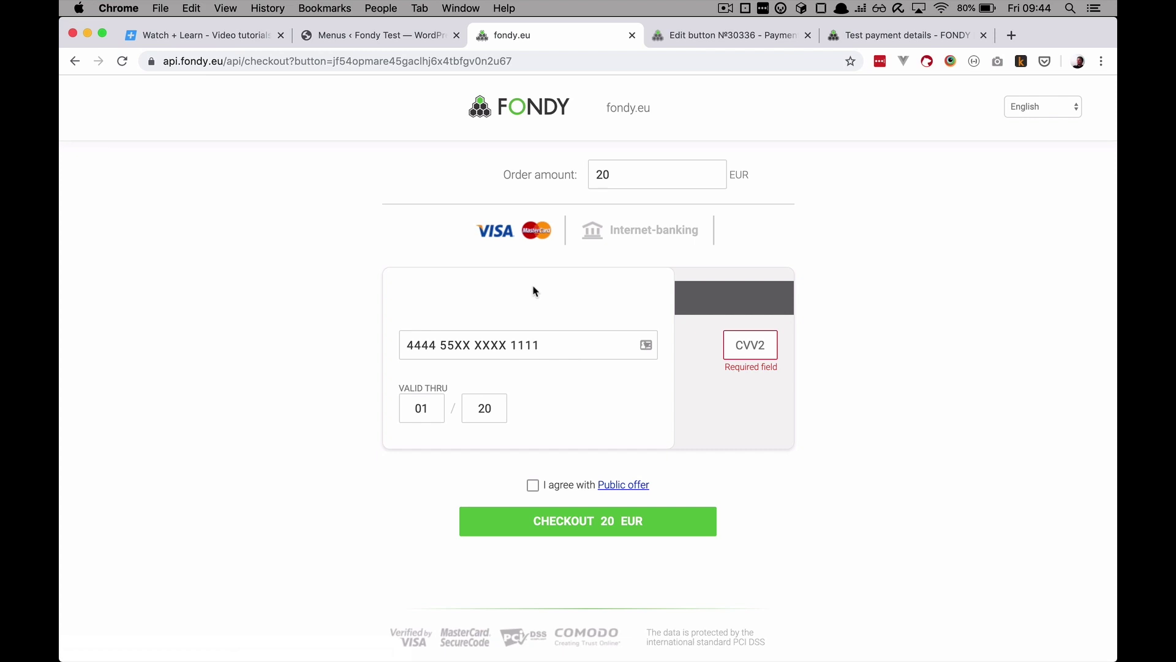
left_click(870, 38)
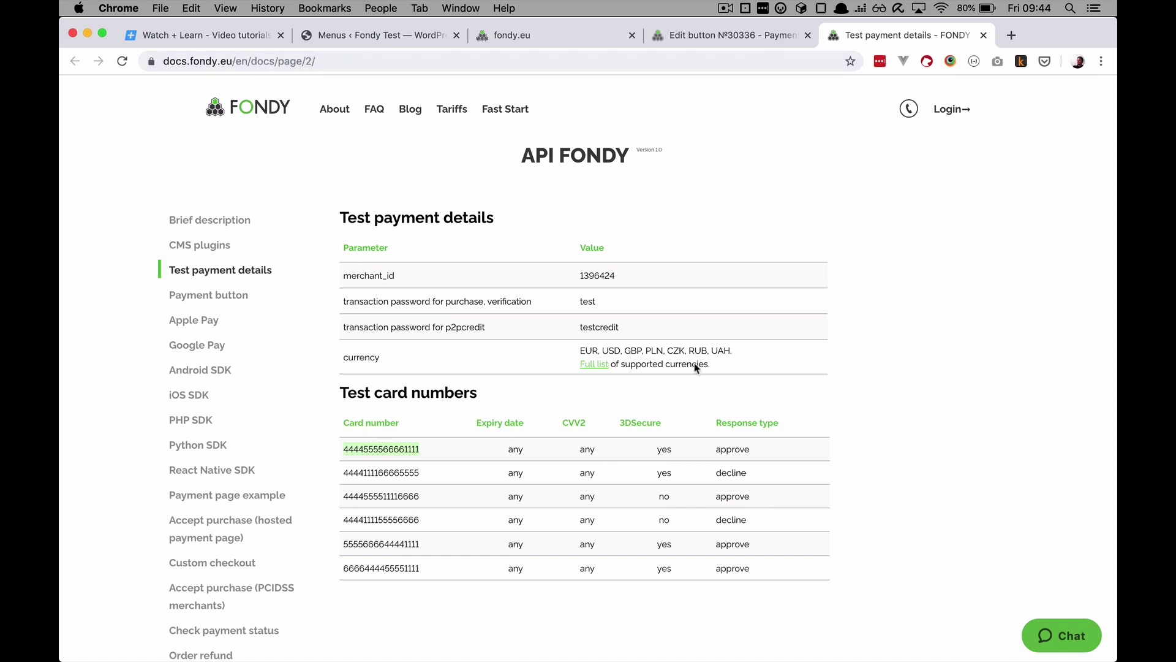
left_click(451, 450)
left_click_drag(418, 450, 345, 449)
left_click(712, 36)
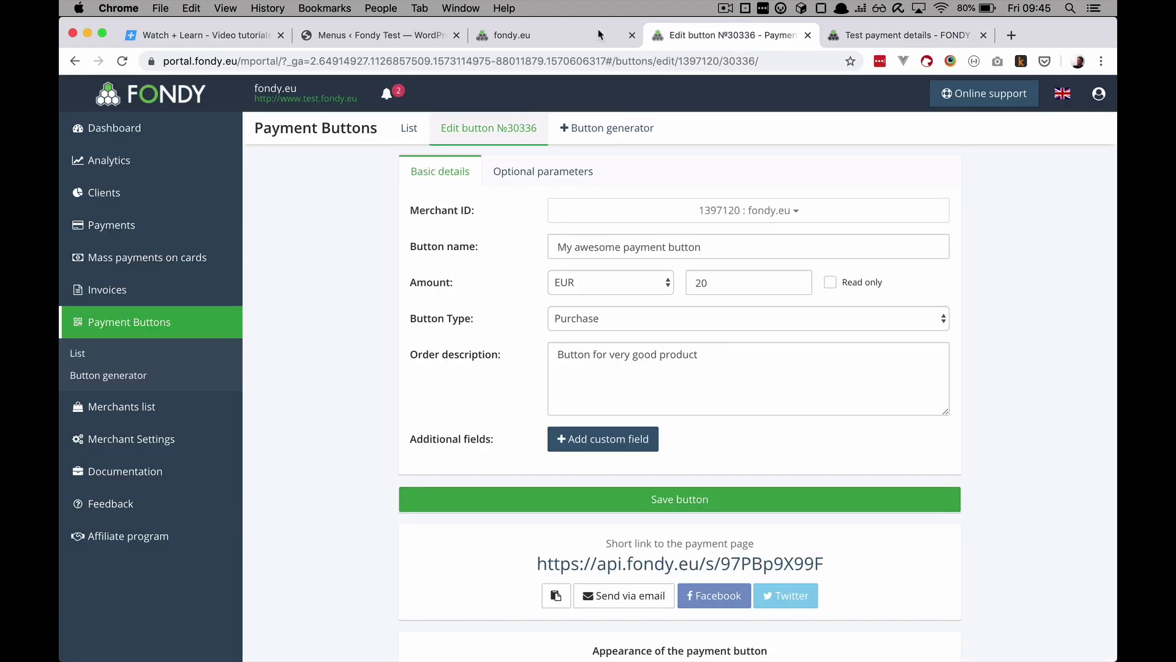
left_click(565, 37)
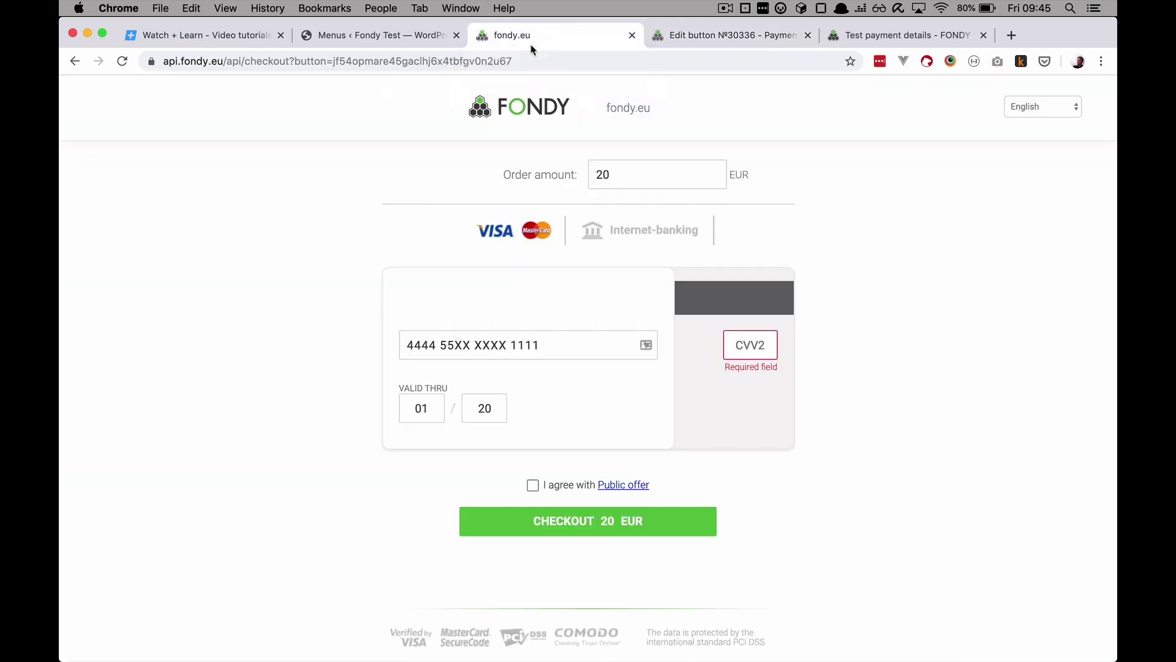
Step: Paste the test card number, enter a CVV2 code, accept the public offer, and select the 20 amount
left_click(541, 347)
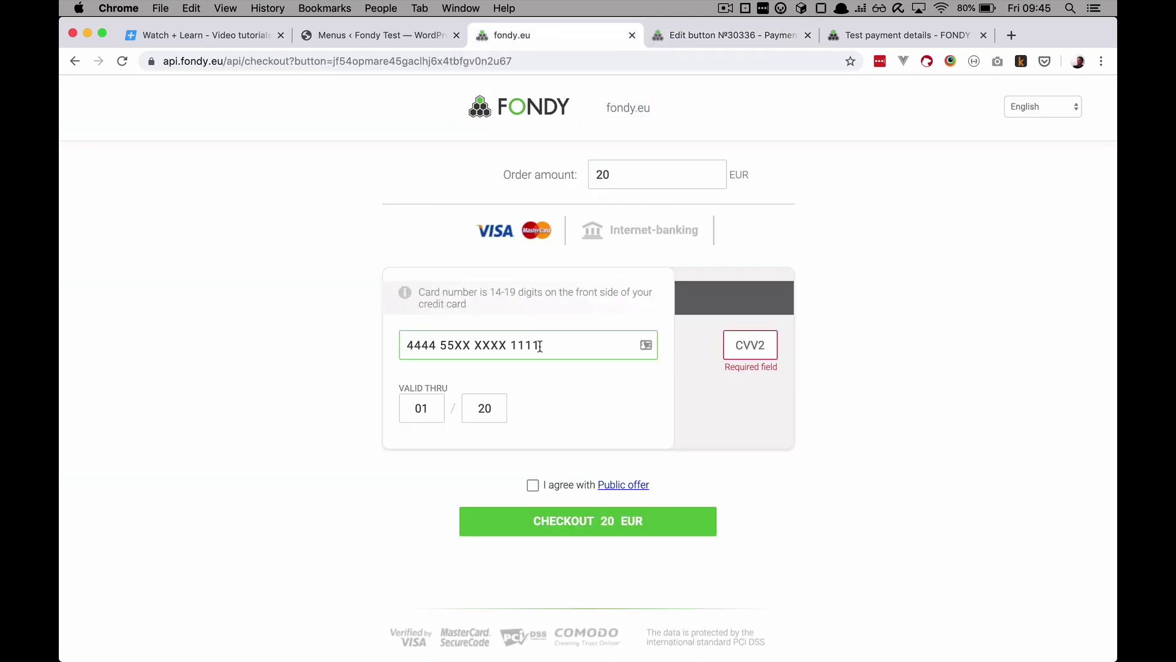
left_click_drag(547, 344, 317, 348)
key("super+v")
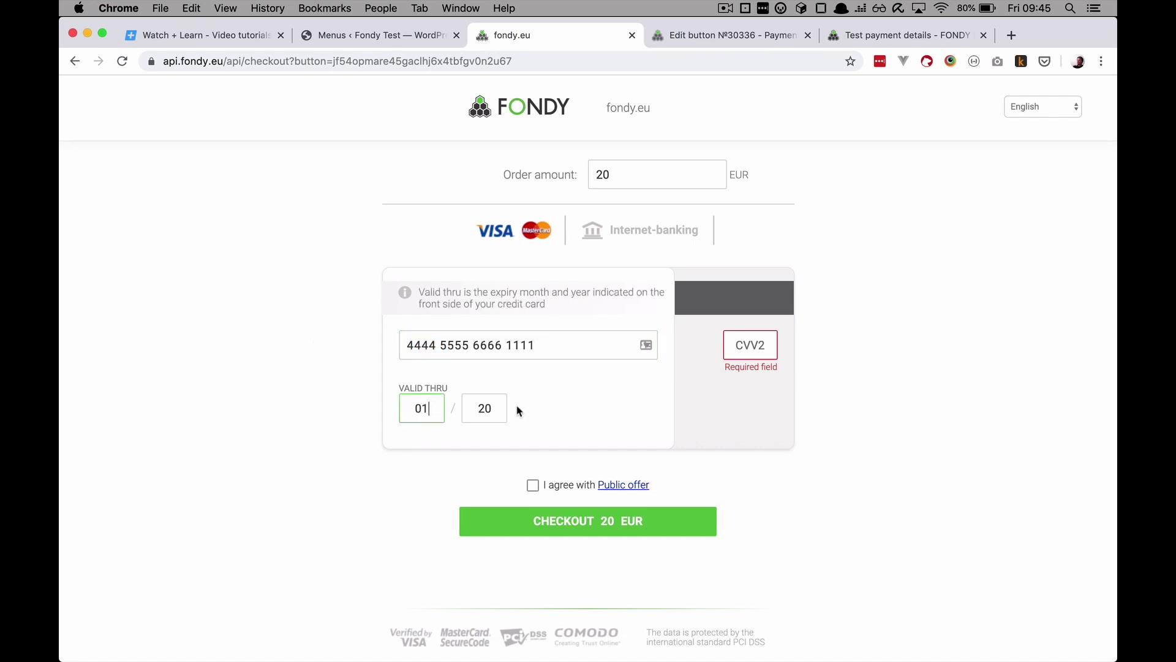
left_click(768, 351)
type("6")
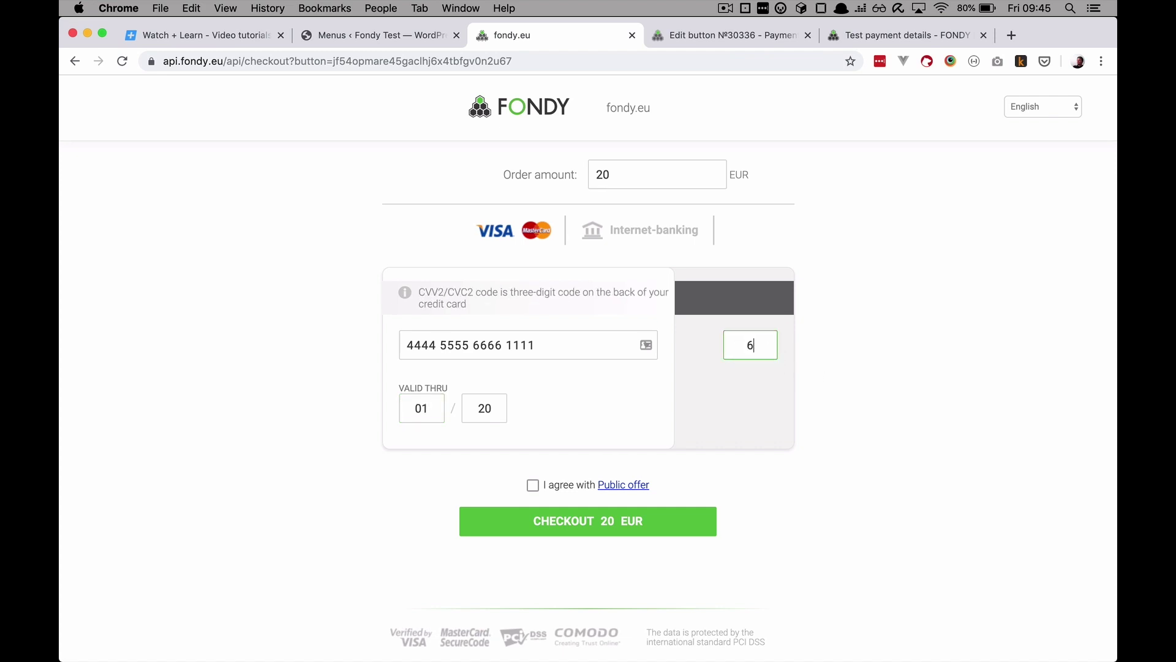
left_click(659, 465)
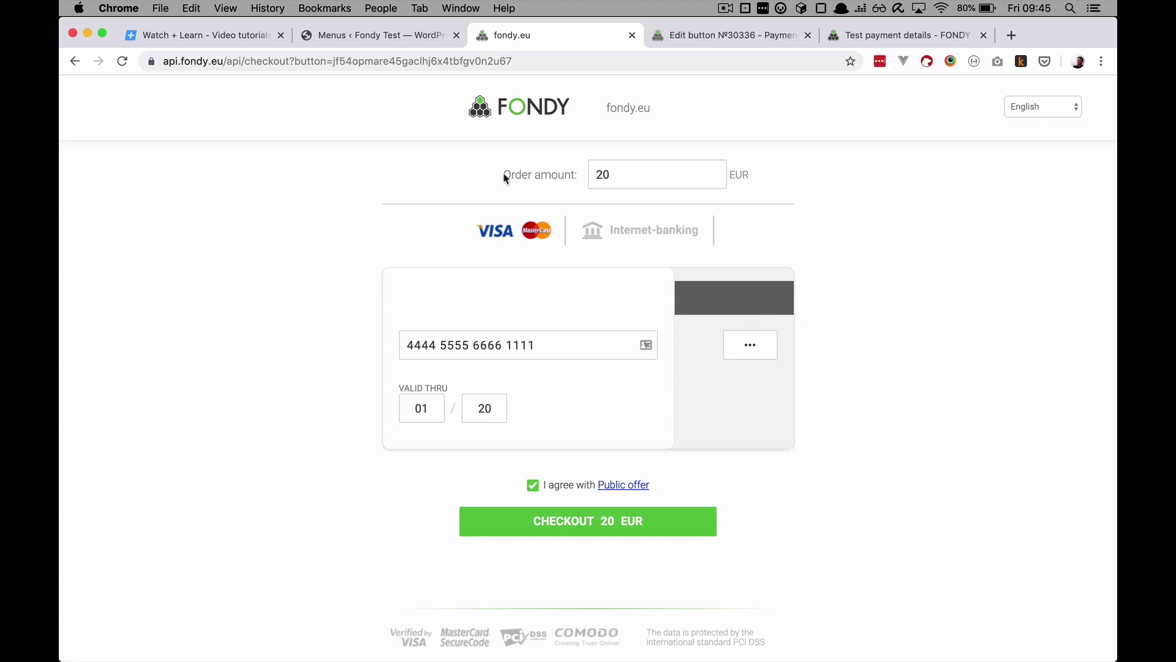
left_click_drag(505, 178, 554, 187)
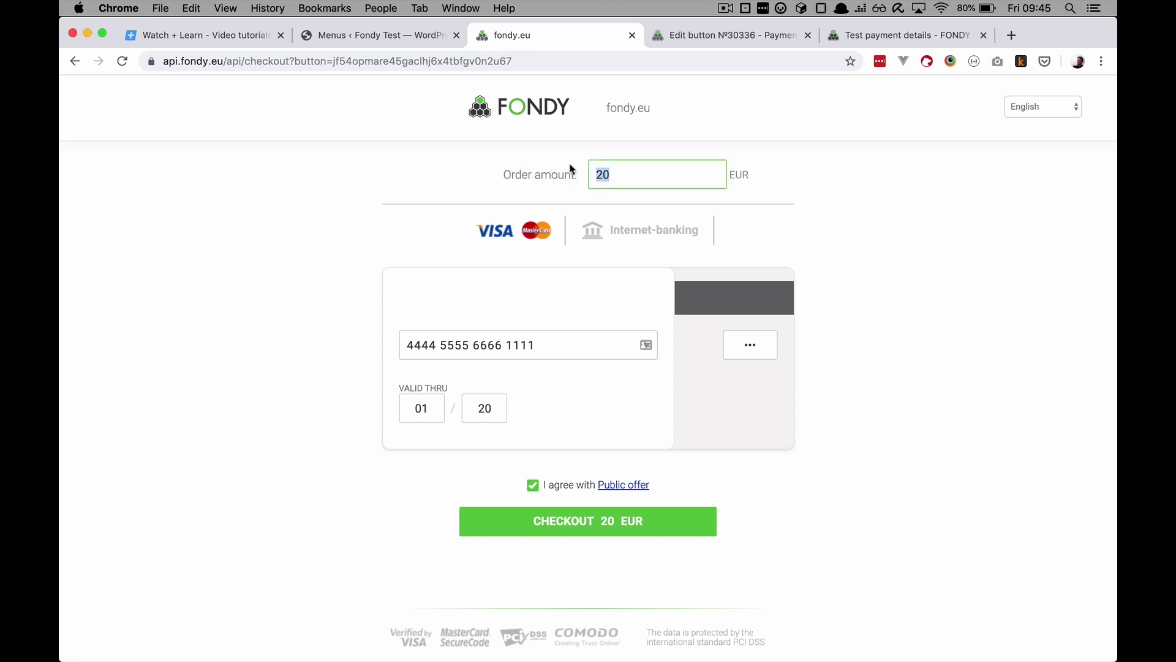
Step: Change the order amount to 10 EUR, submit the test payment, and confirm 3D-Secure
type("10")
left_click(842, 232)
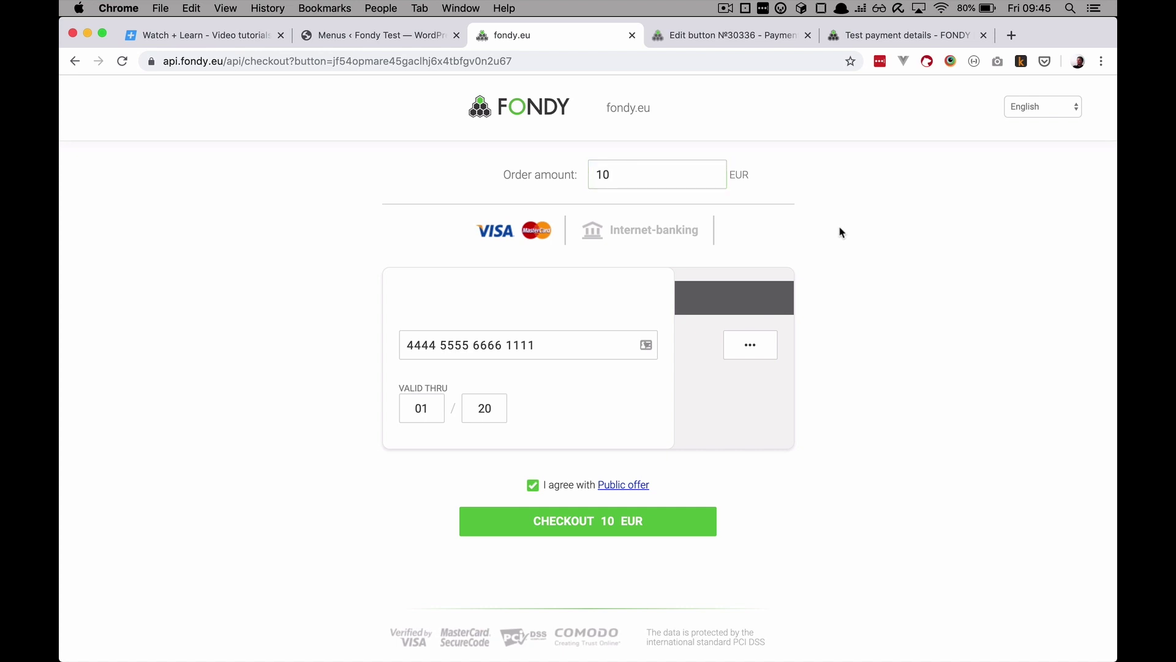
left_click(600, 530)
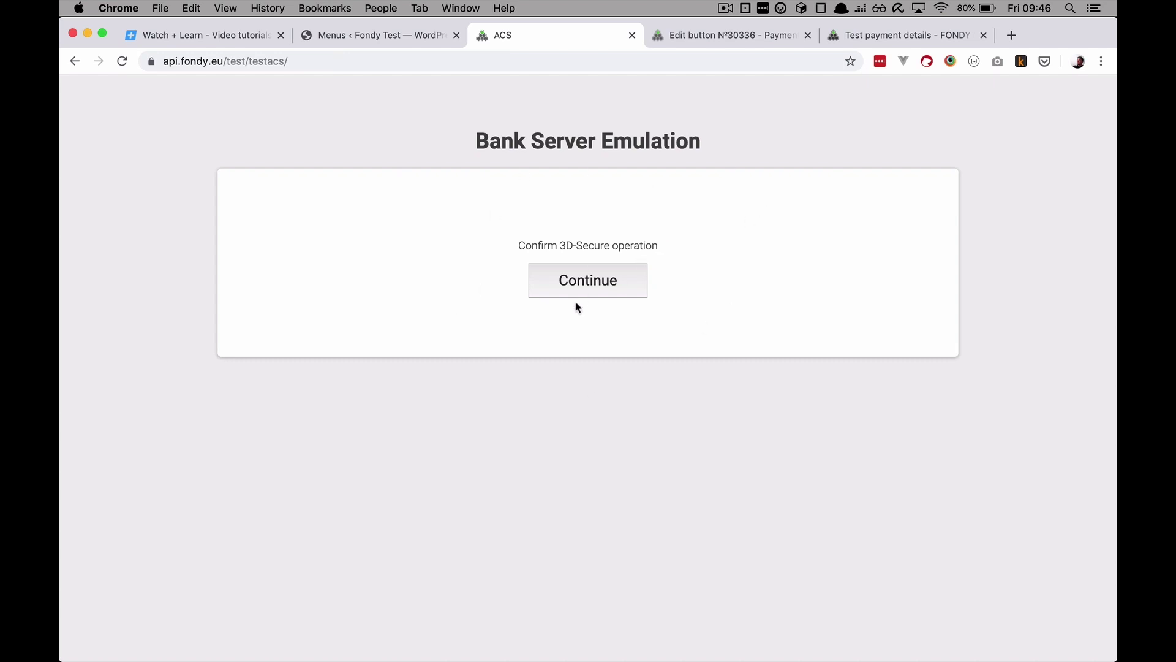
left_click(590, 283)
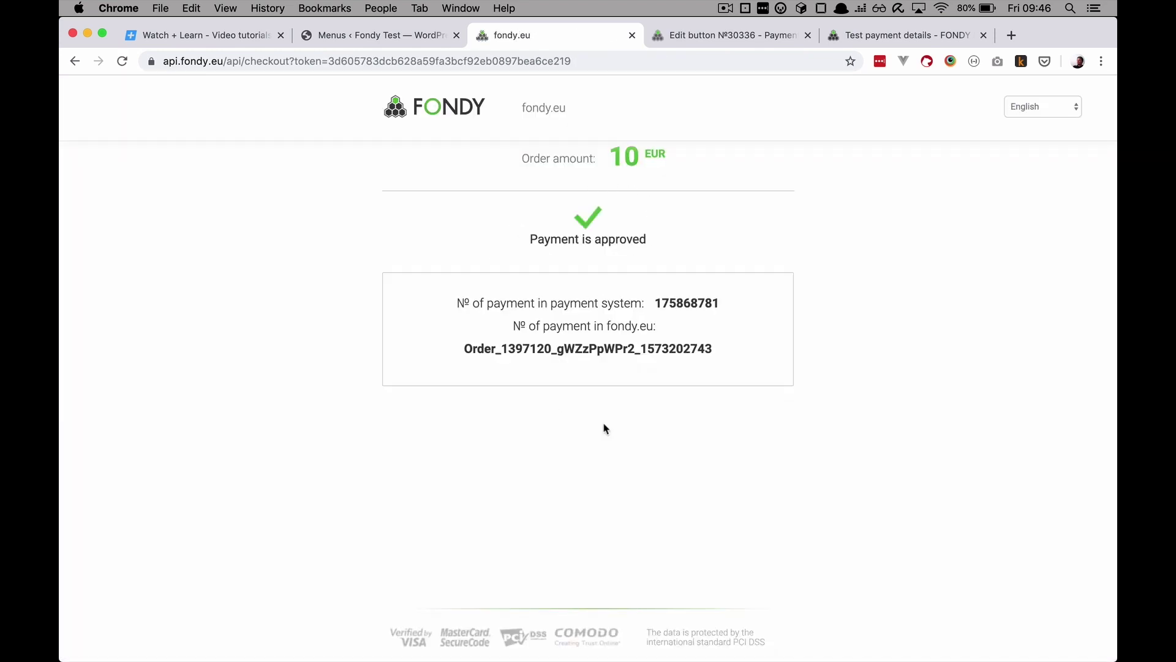
Step: Review which Fondy test card numbers approve and which decline in the test payment docs
left_click_drag(457, 302, 786, 341)
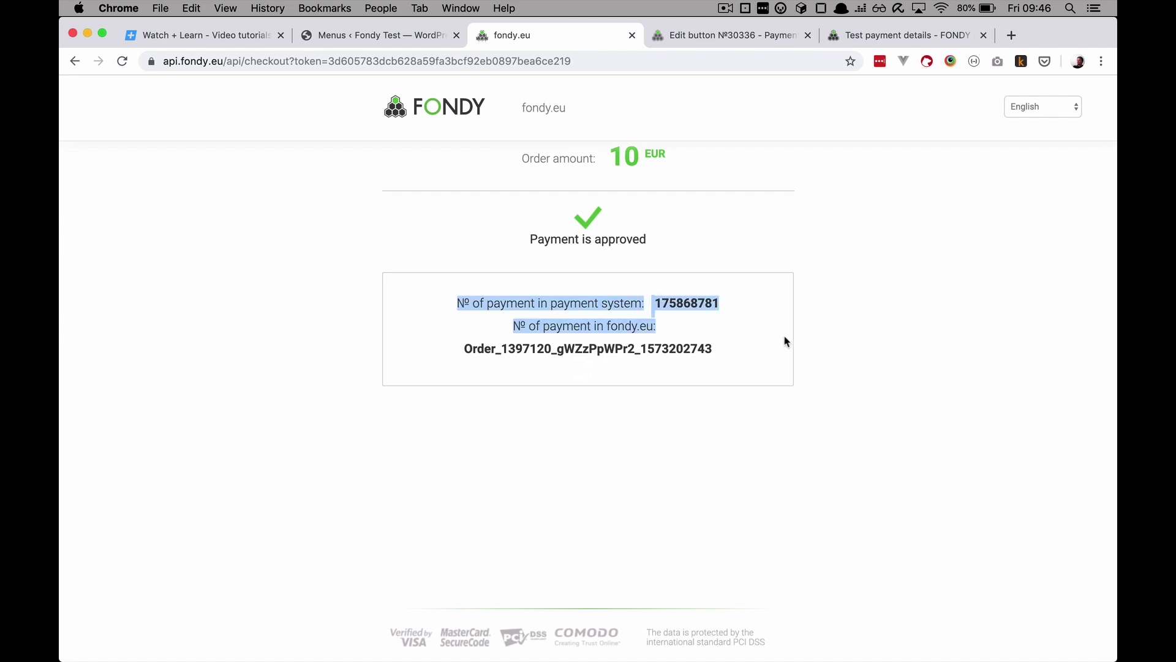
left_click(857, 39)
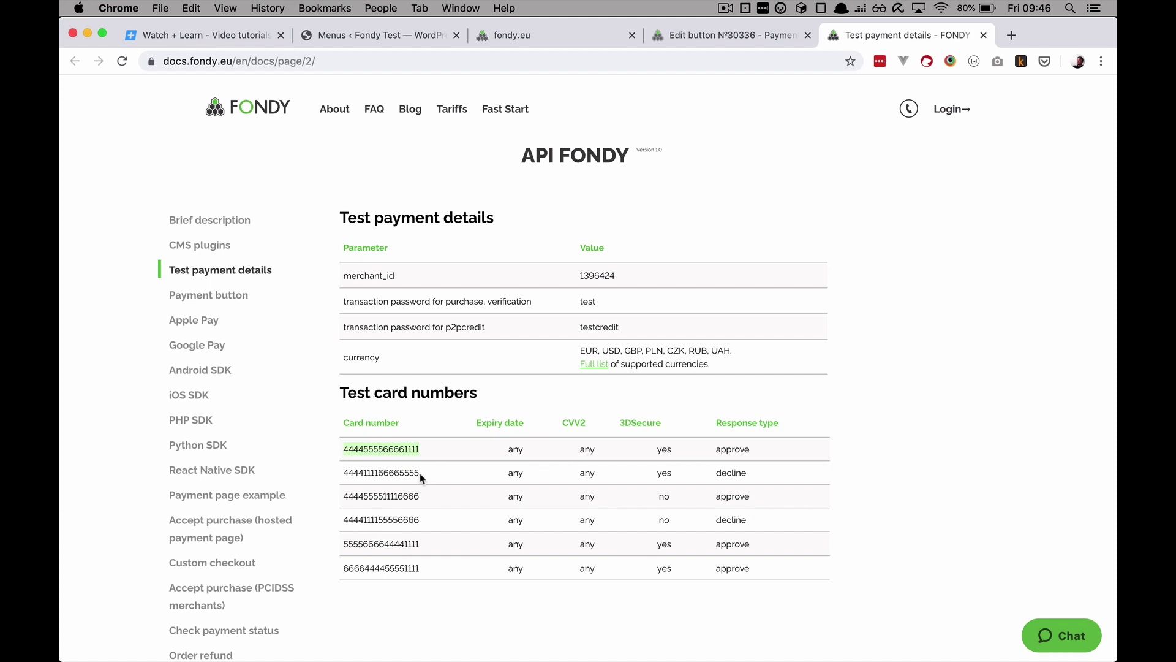
left_click_drag(422, 476, 371, 474)
left_click_drag(713, 476, 705, 500)
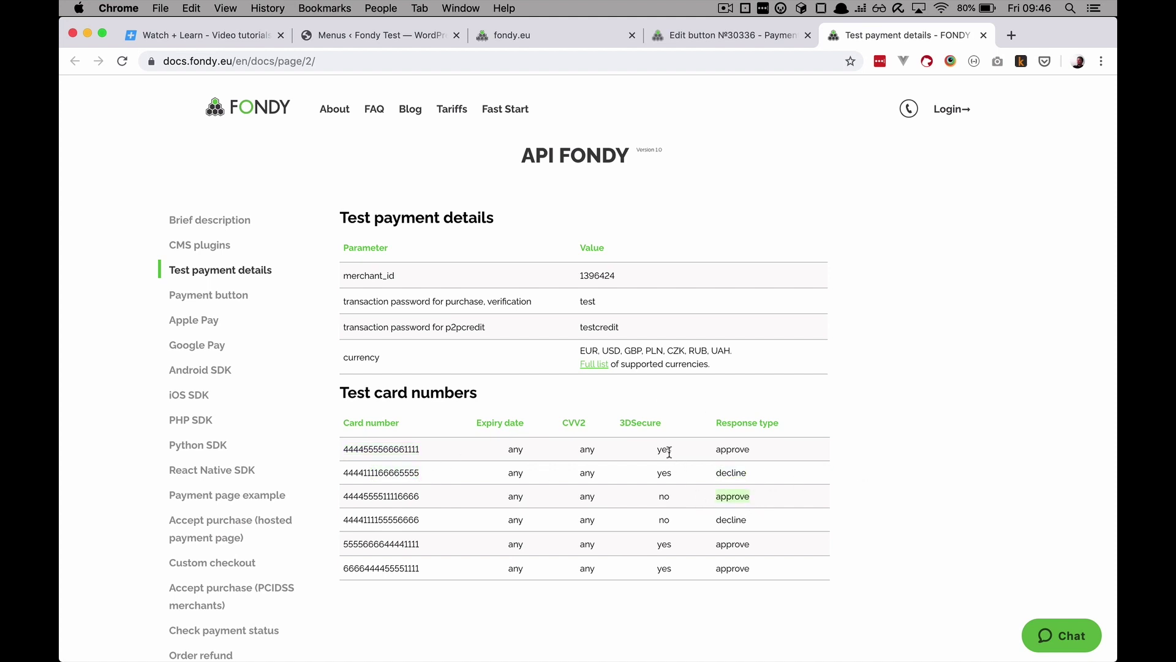
left_click(662, 498)
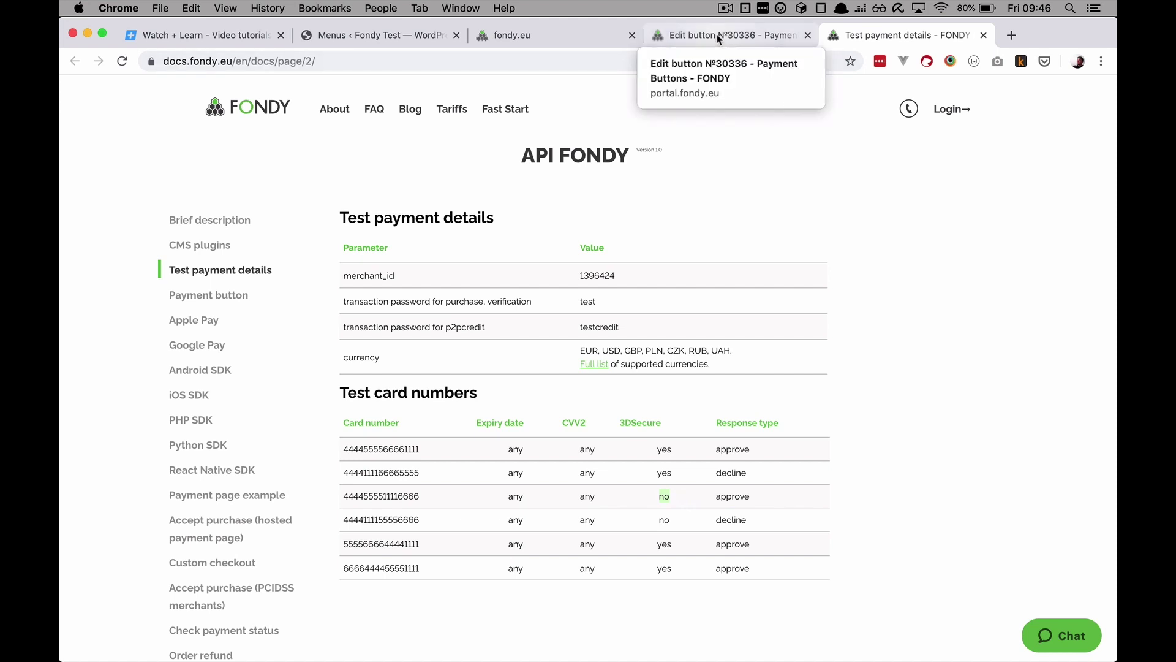
Step: Recheck the approved payment's 10 EUR order amount, then go to button №30336's edit page
left_click(550, 37)
left_click(712, 242)
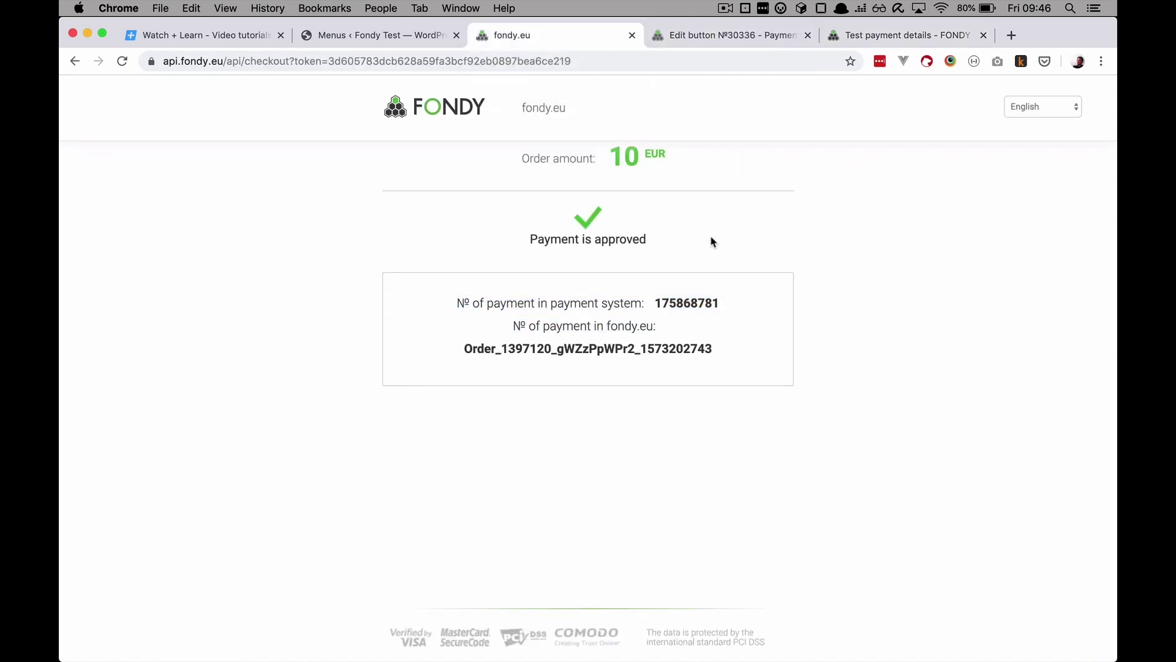
scroll(705, 237, "down", 1)
left_click_drag(522, 158, 613, 163)
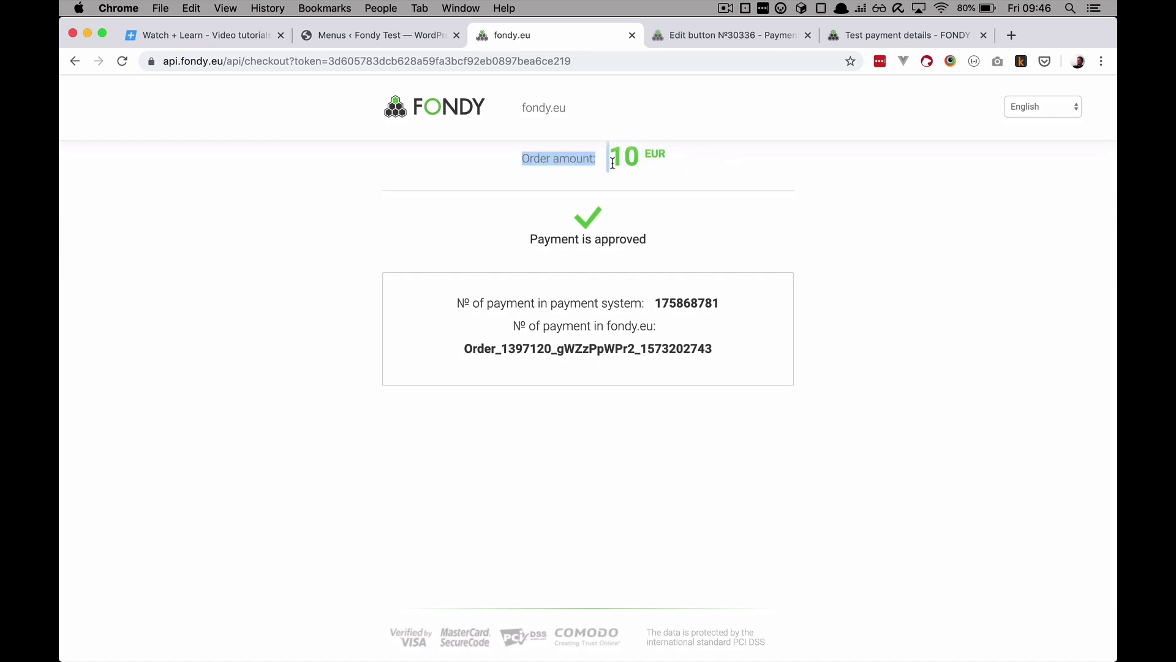
left_click(640, 188)
left_click(717, 38)
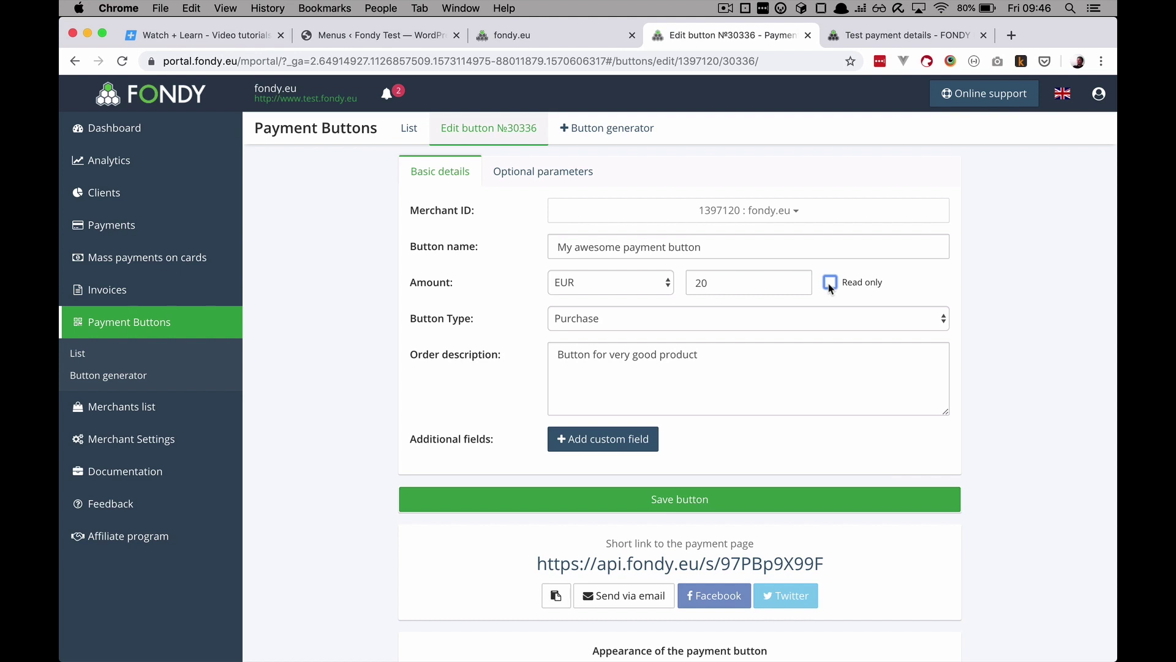
Step: Mark button №30336's 20 EUR amount as Read only and save the button
left_click(828, 283)
left_click(918, 284)
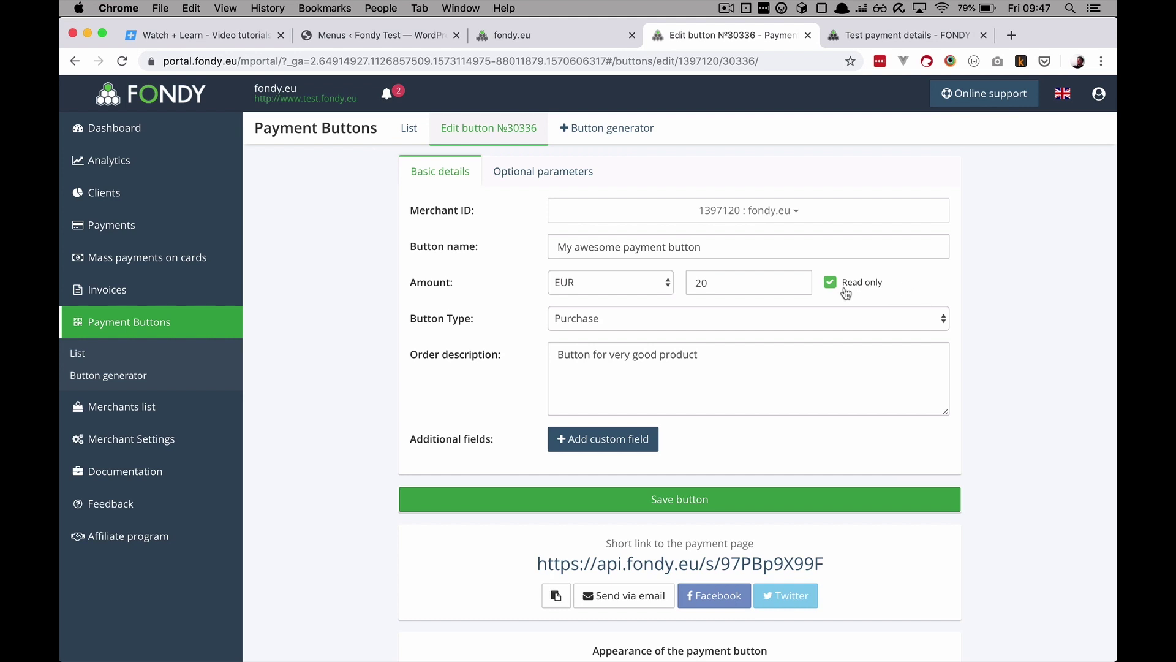
left_click(689, 501)
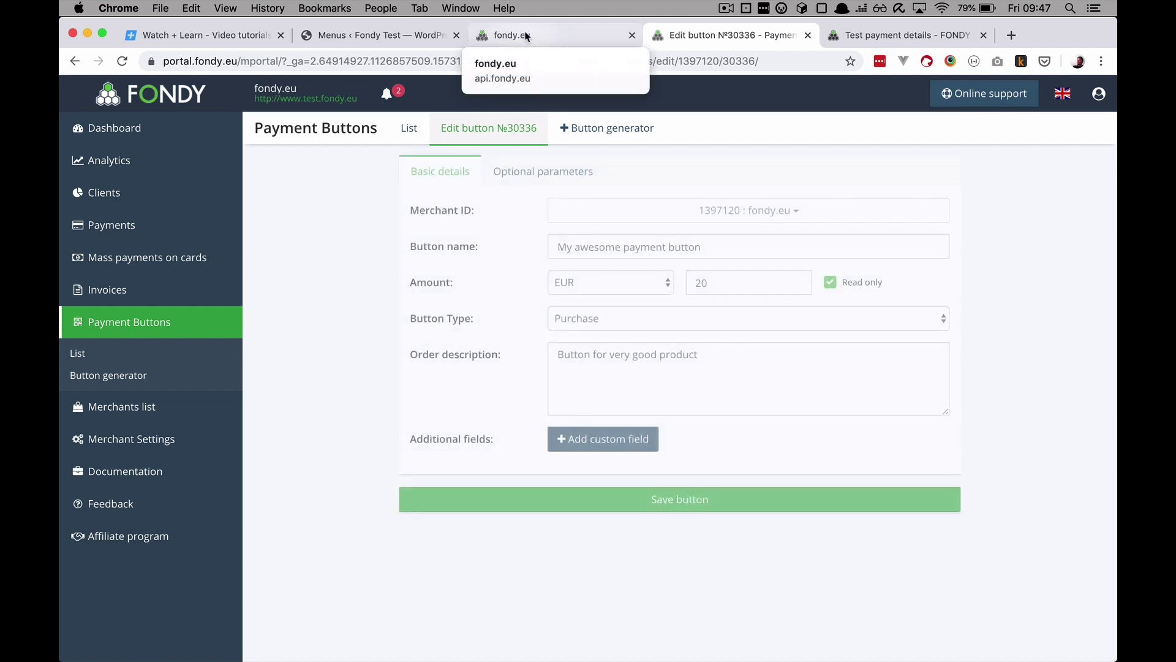
Step: Load fondy.localhost, open Very Good Product, and start the Pay 20 EUR payment
left_click(524, 35)
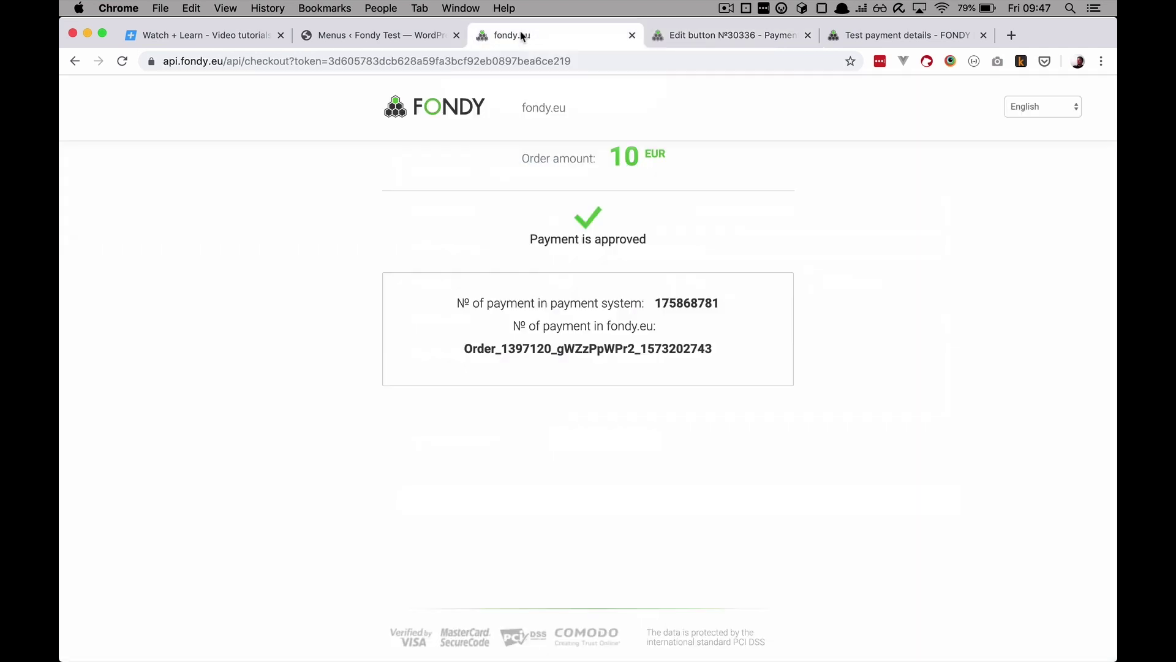
left_click(324, 64)
type("fond")
type("y.localhost")
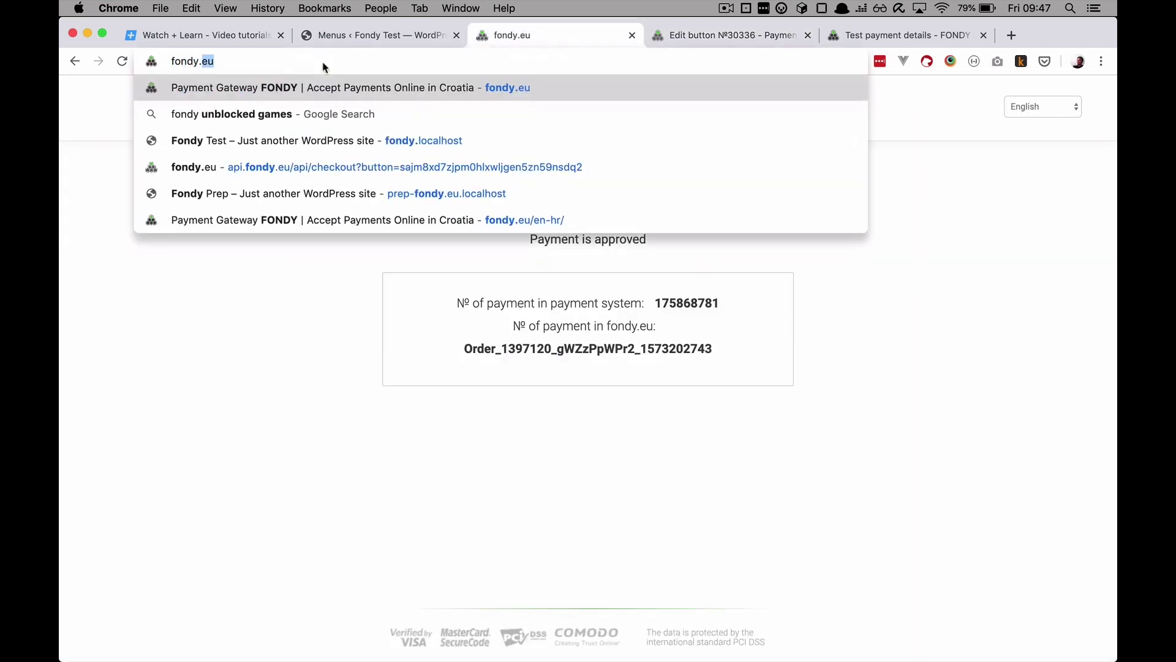
key("Return")
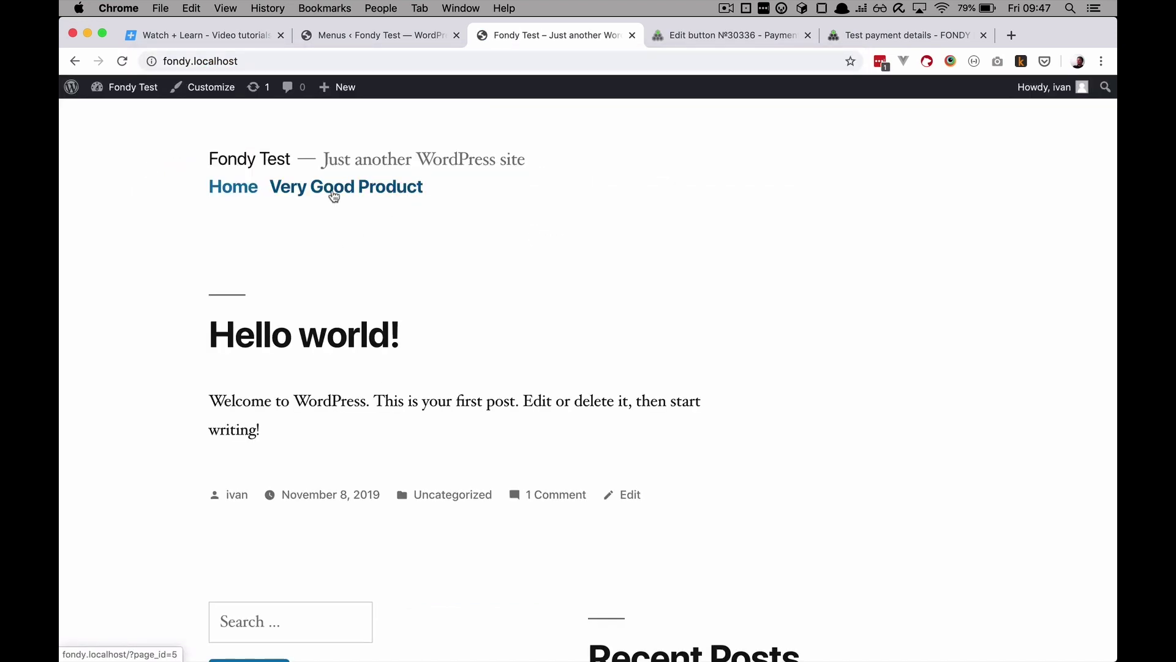
left_click(333, 190)
scroll(391, 411, "down", 5)
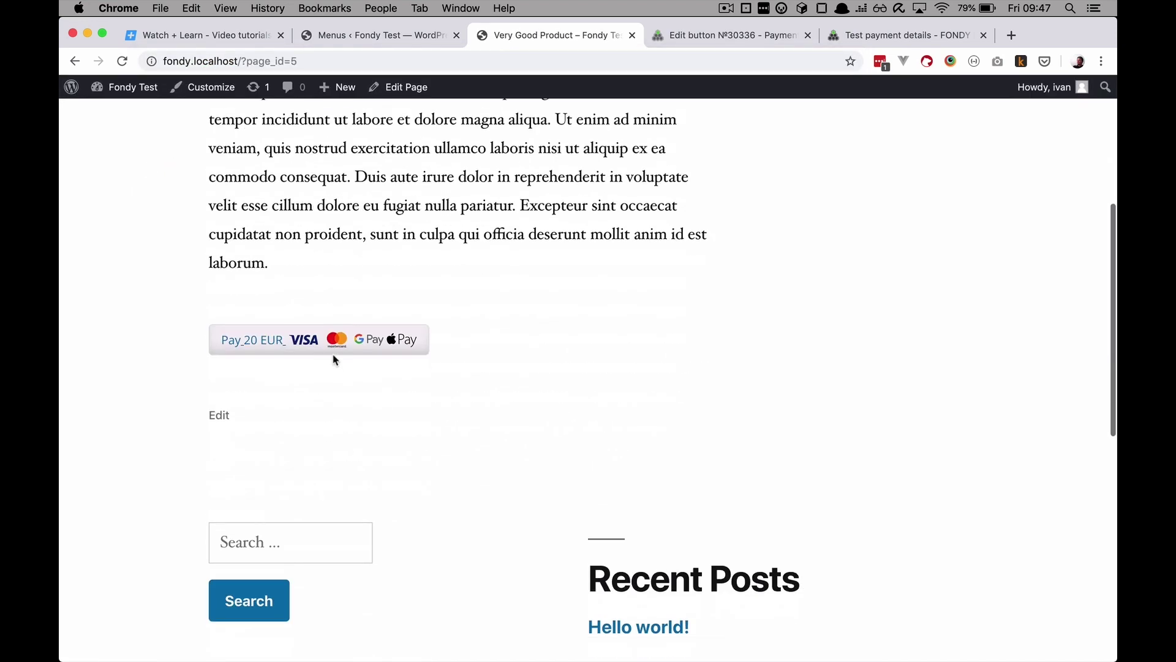
left_click(335, 351)
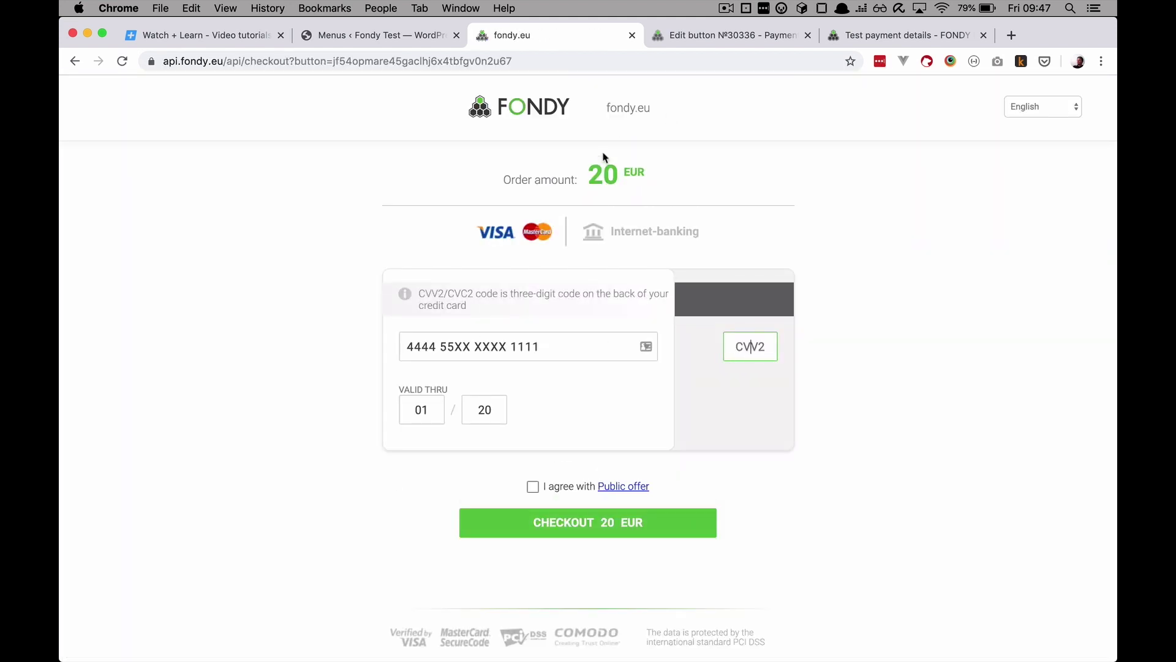
Step: Pay the fixed 20 EUR with a CVV2 code and the public offer accepted, passing 3D-Secure
left_click_drag(587, 176, 712, 178)
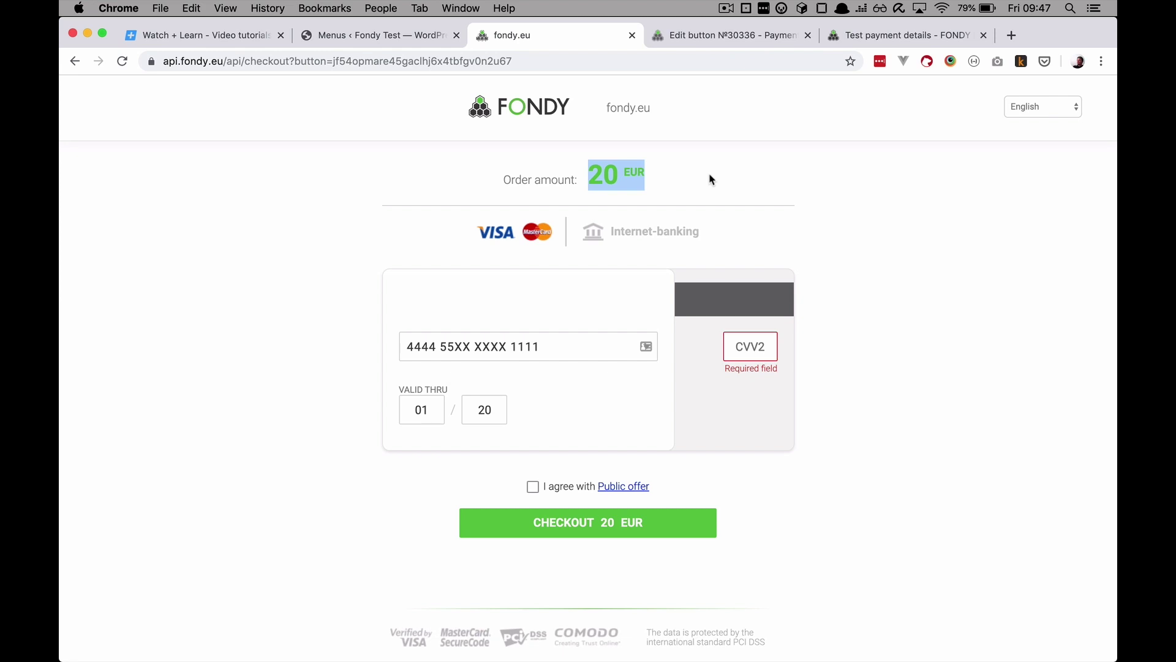
left_click(755, 341)
type("123")
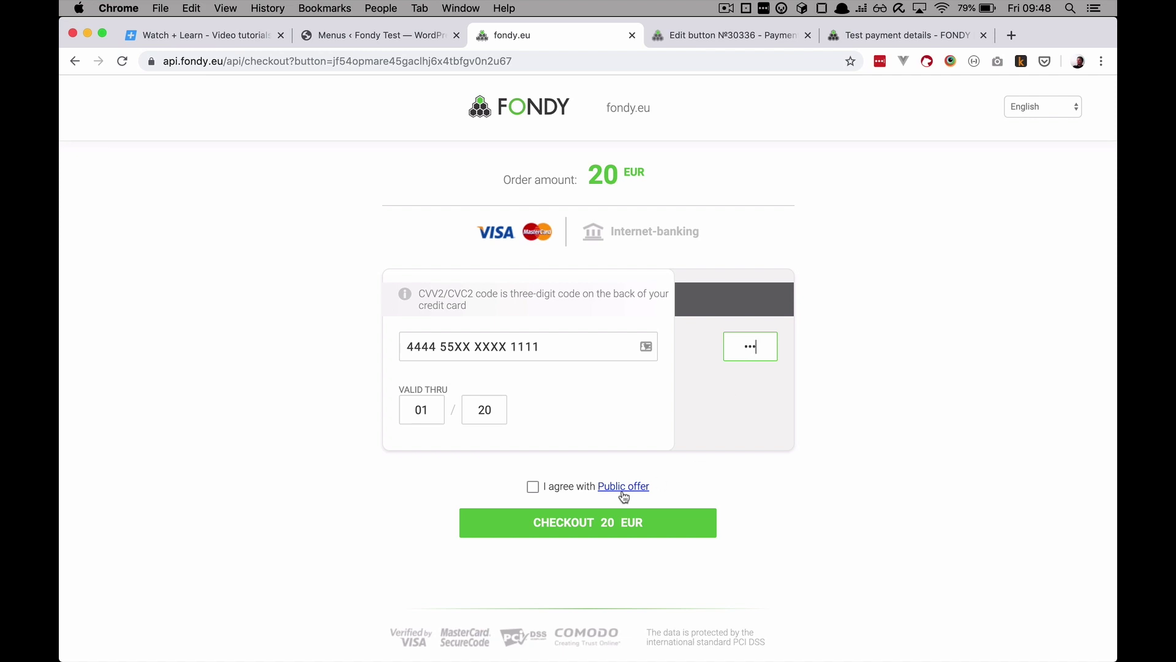
left_click(533, 488)
left_click(552, 529)
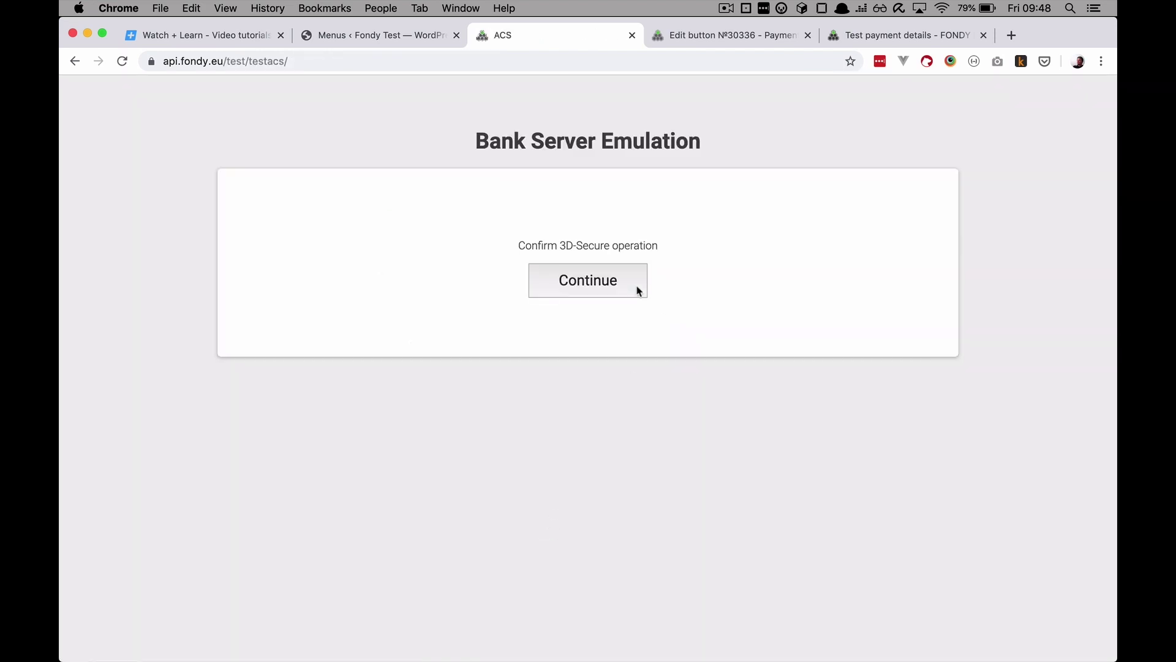
left_click(636, 288)
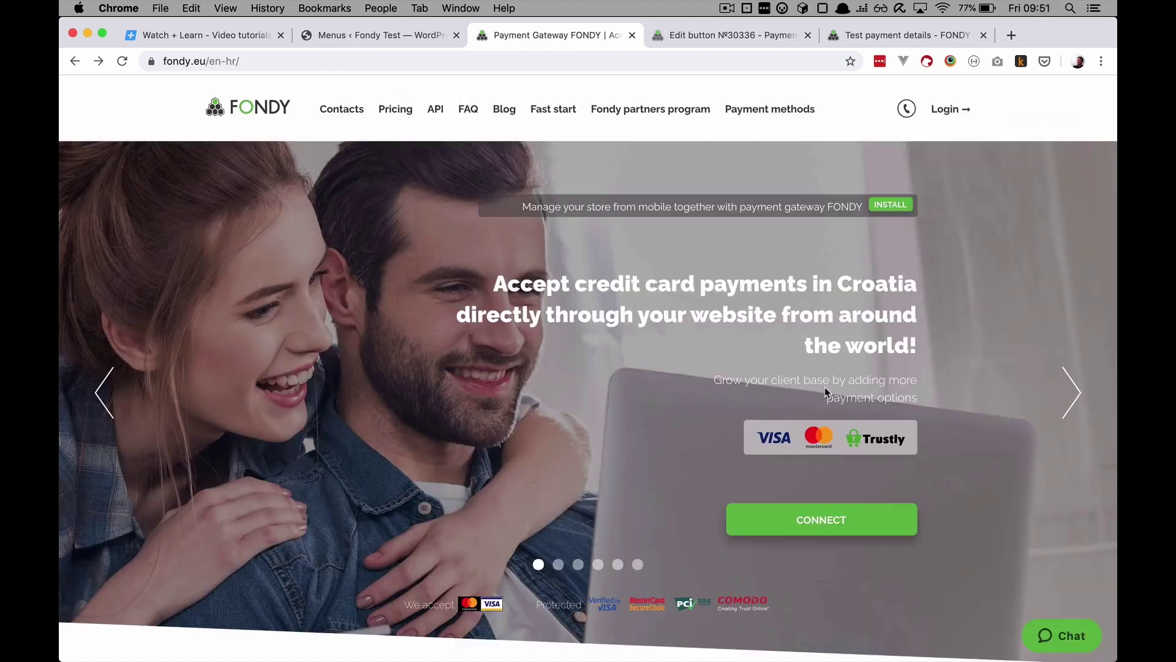
Step: Scroll Fondy's homepage and open the full list of supported CMS plugins
scroll(824, 388, "down", 10)
scroll(824, 391, "down", 2)
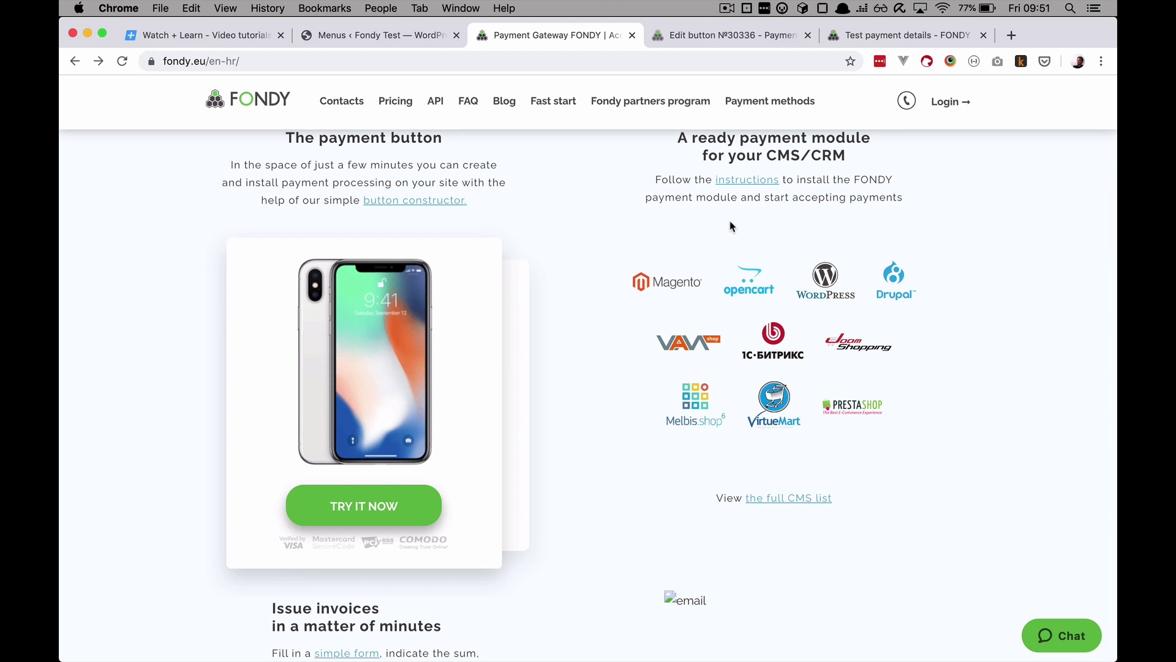
left_click(788, 501)
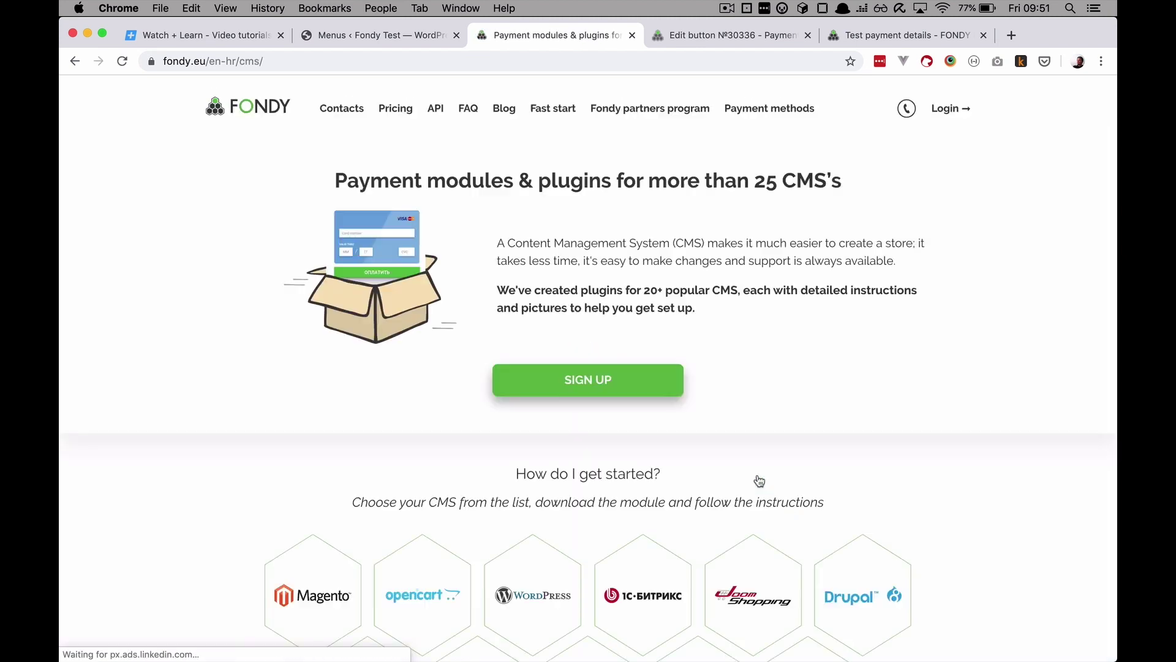
scroll(562, 495, "down", 12)
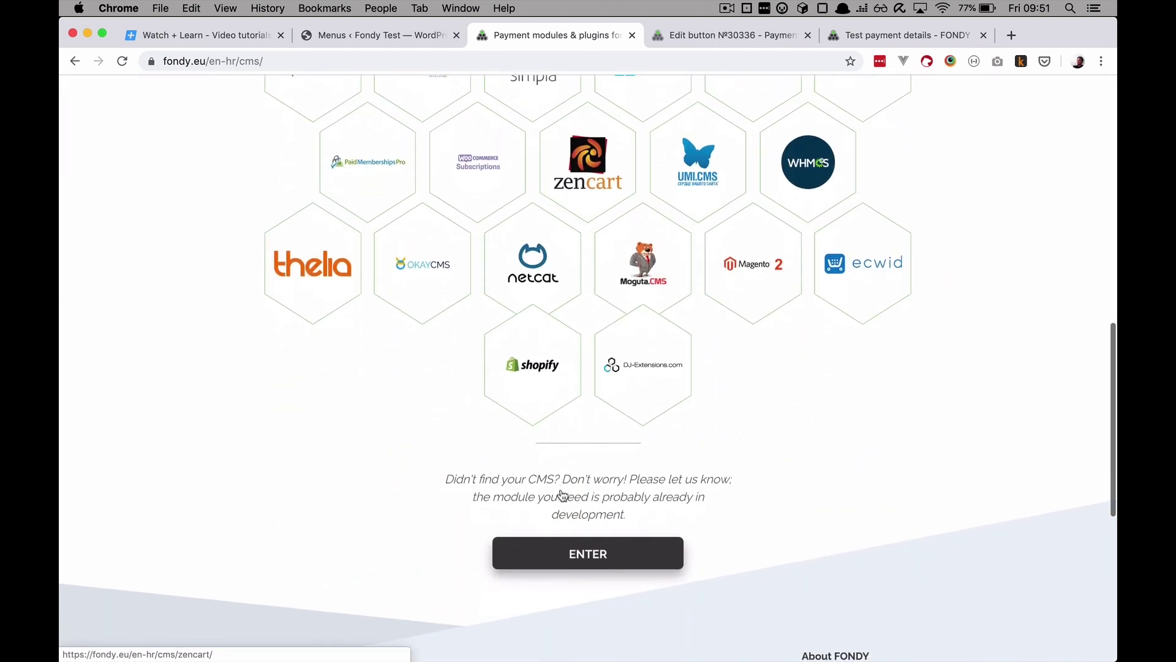
scroll(563, 495, "up", 10)
scroll(559, 490, "down", 1)
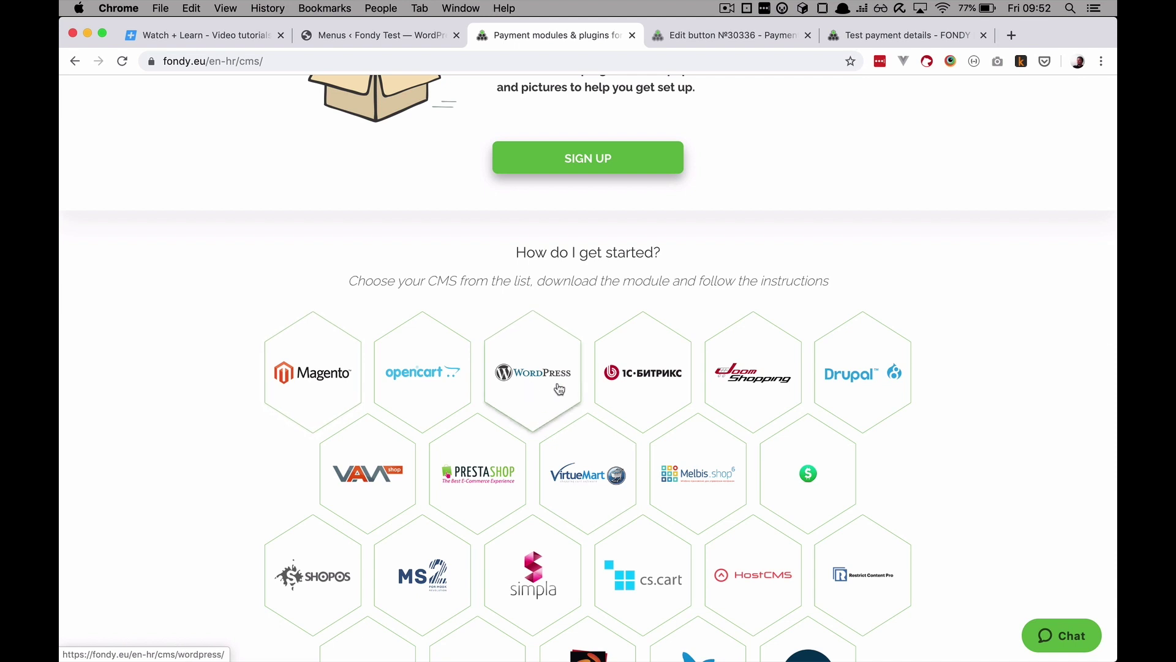
scroll(851, 440, "down", 2)
scroll(851, 440, "down", 2)
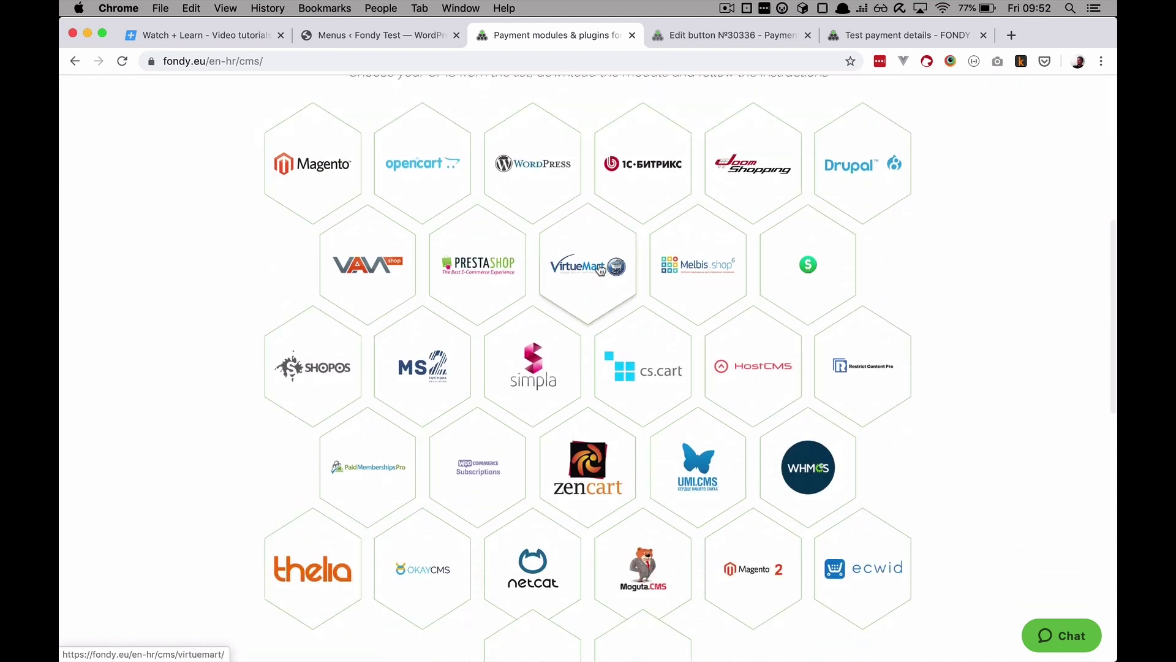
scroll(696, 475, "down", 5)
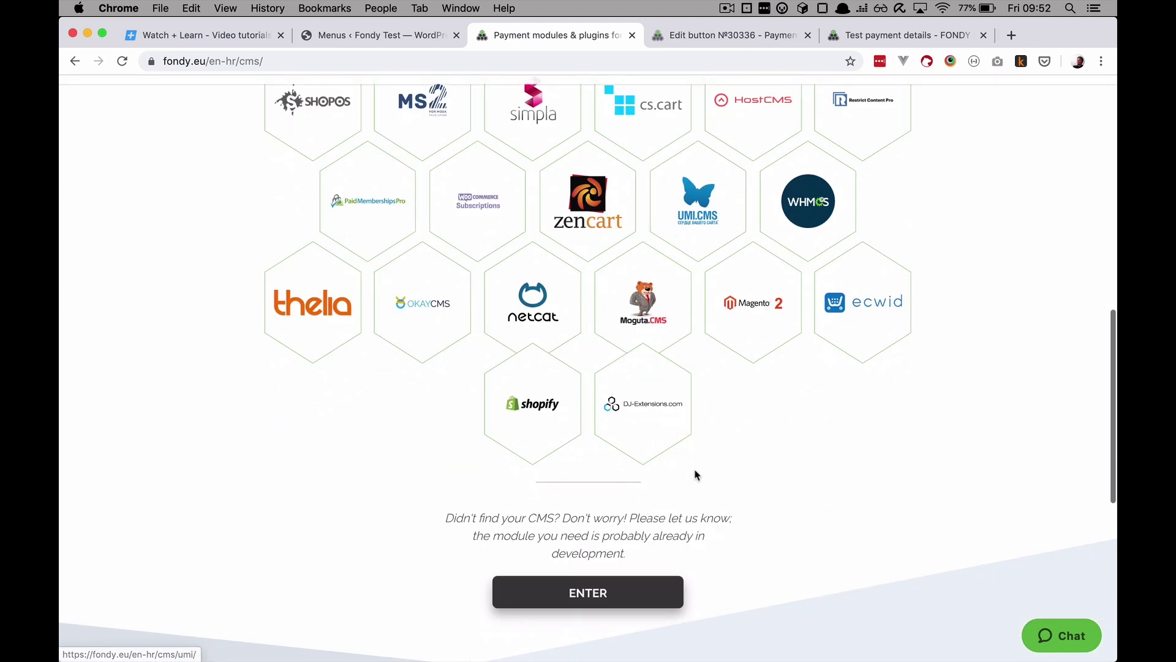
scroll(695, 476, "up", 2)
scroll(695, 475, "up", 5)
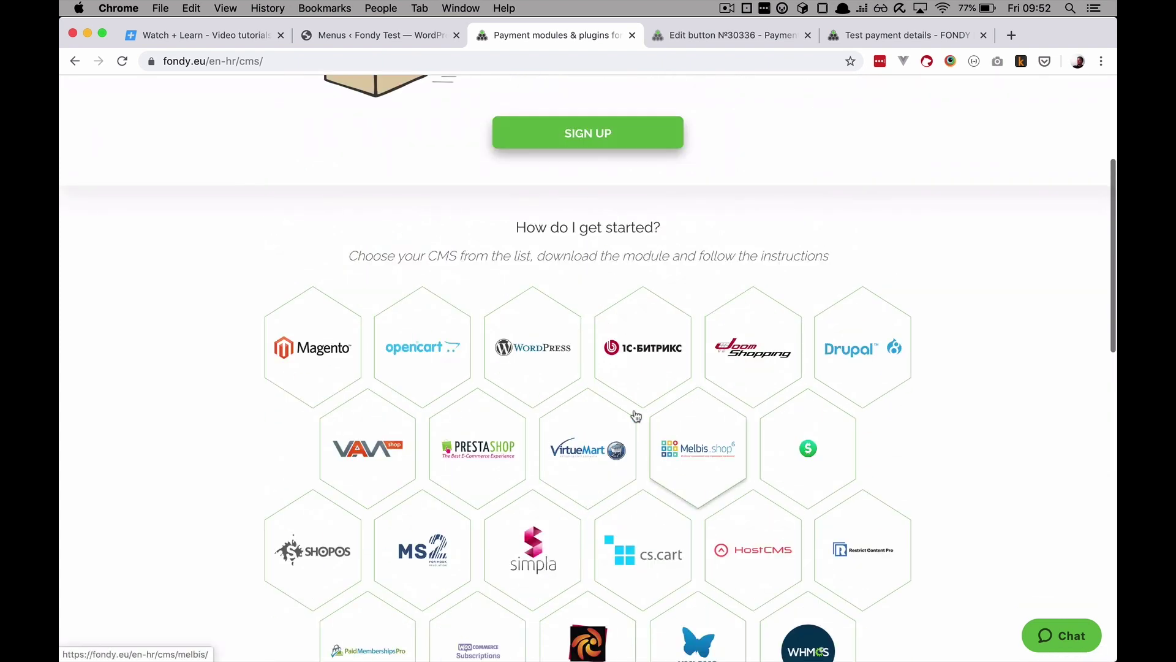
Step: Open the CMS WordPress page and look through its WooCommerce, Subscriptions, Paid Memberships Pro and Restrict Content Pro plugins
left_click(549, 356)
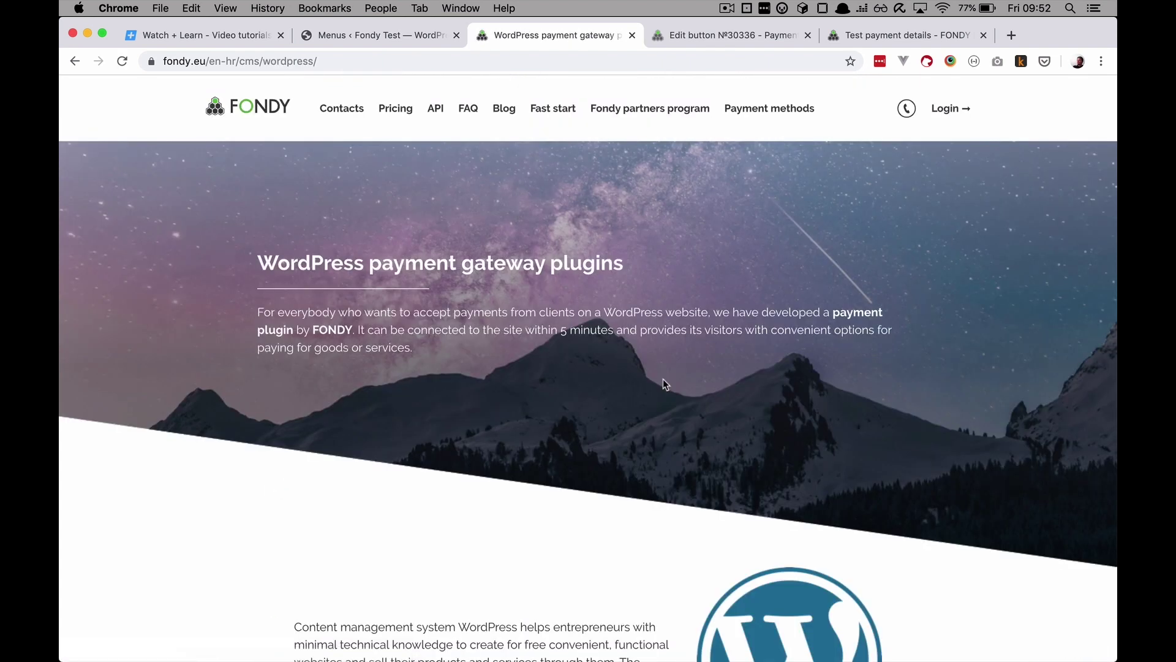
scroll(663, 382, "down", 8)
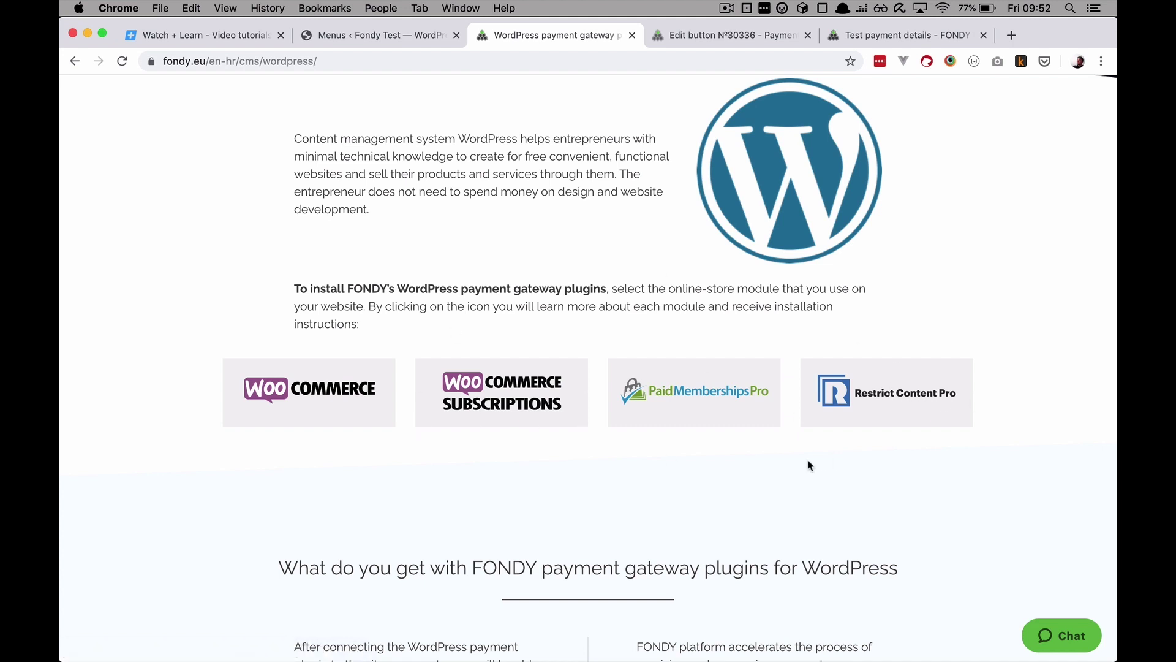
scroll(809, 465, "down", 1)
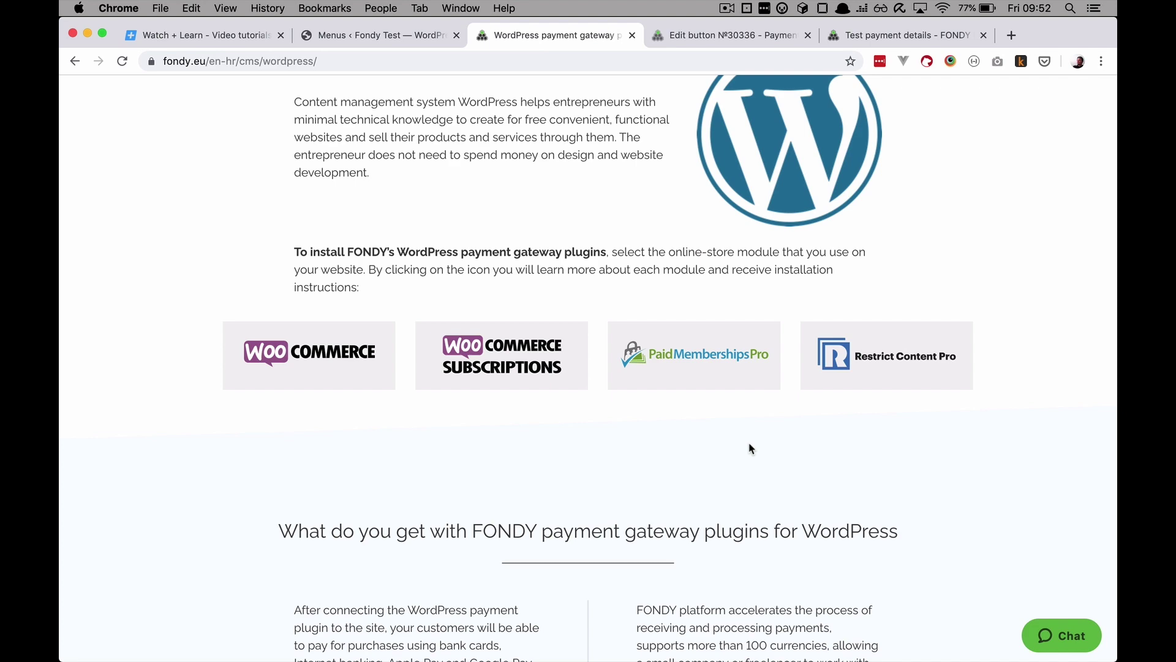
scroll(751, 450, "down", 5)
scroll(752, 449, "up", 5)
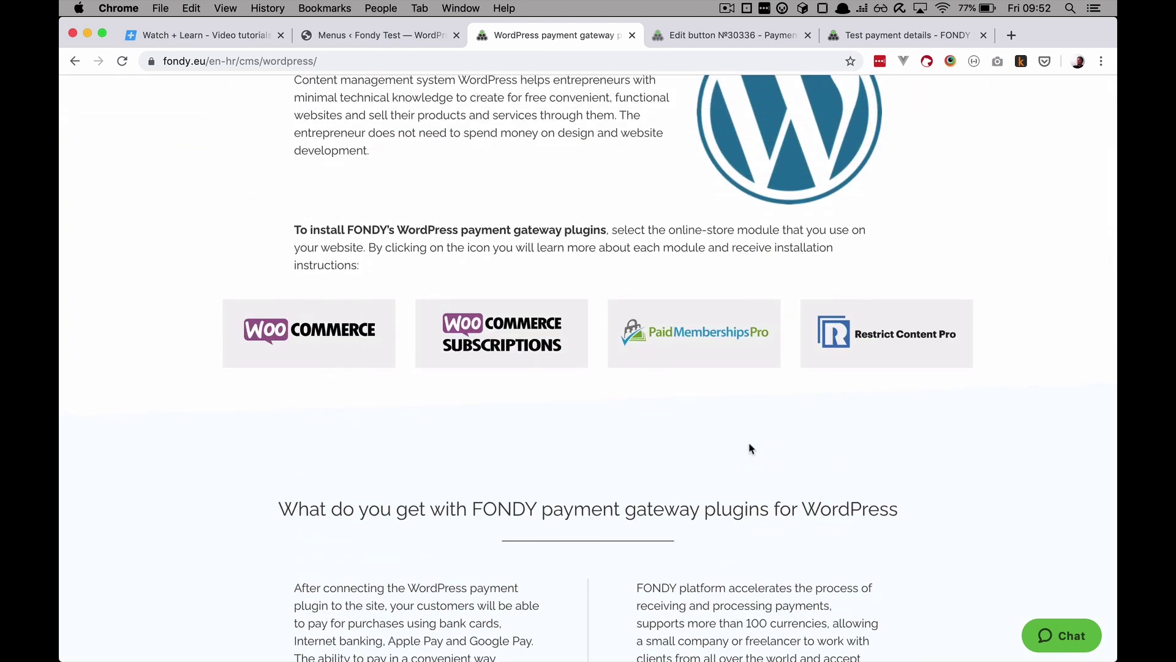
Step: Search Add Plugins for 'Woocommerce', then install and activate the WooCommerce plugin
left_click(377, 38)
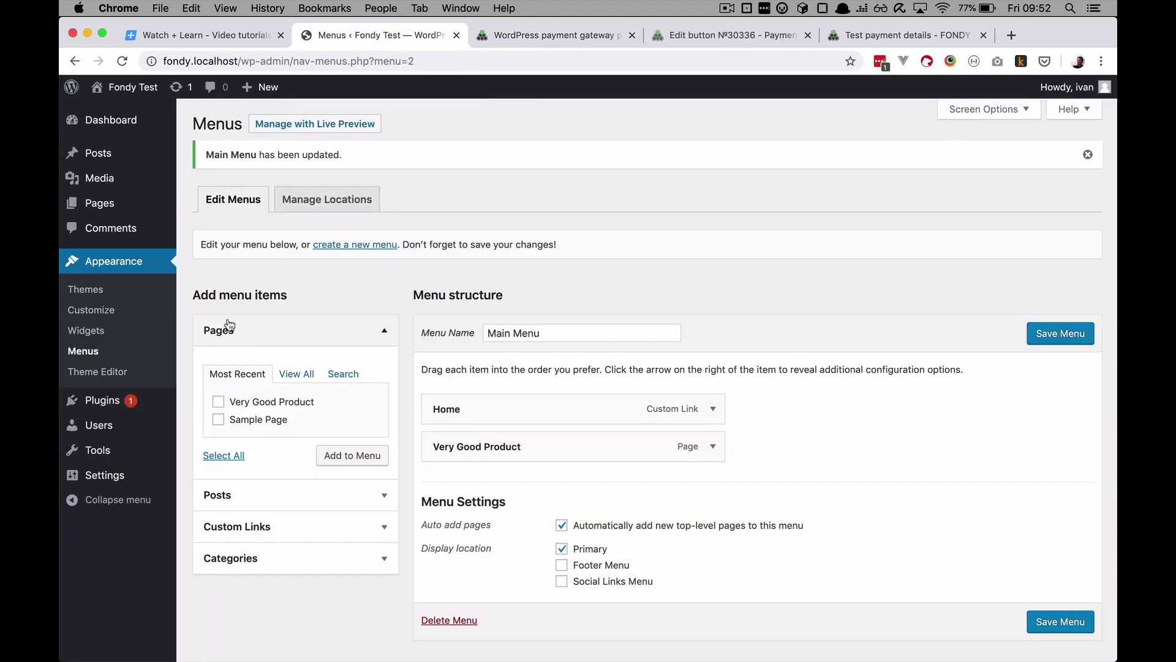
mouse_move(126, 407)
left_click(211, 425)
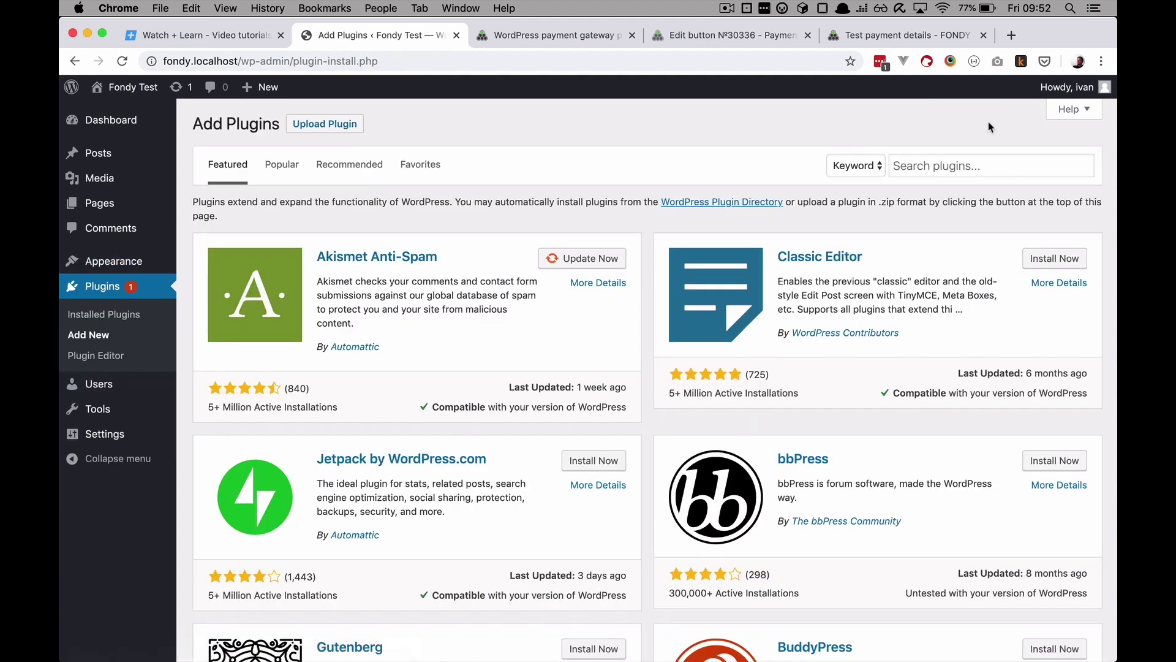
left_click(900, 168)
type("Woocommerce")
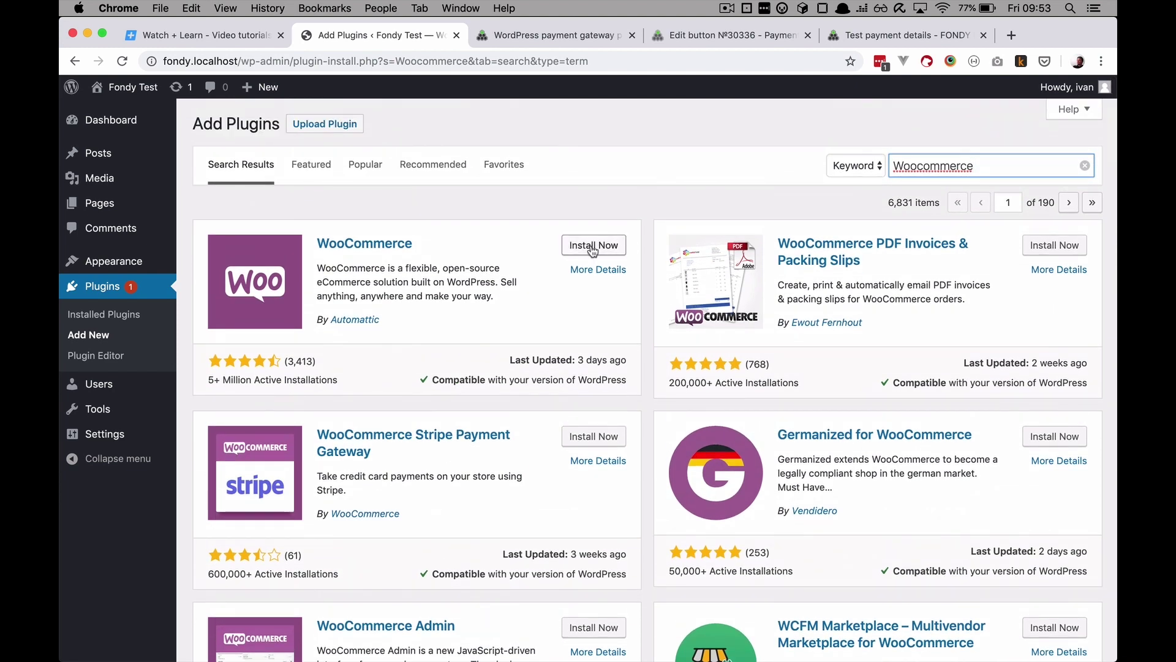
left_click(594, 246)
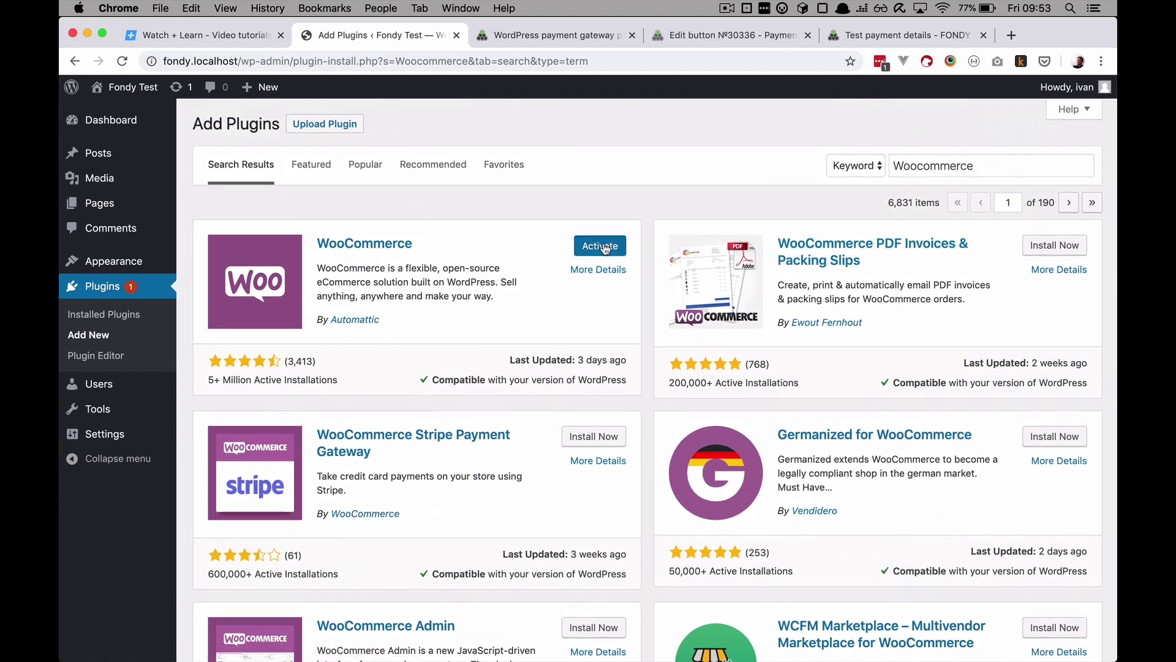
left_click(603, 246)
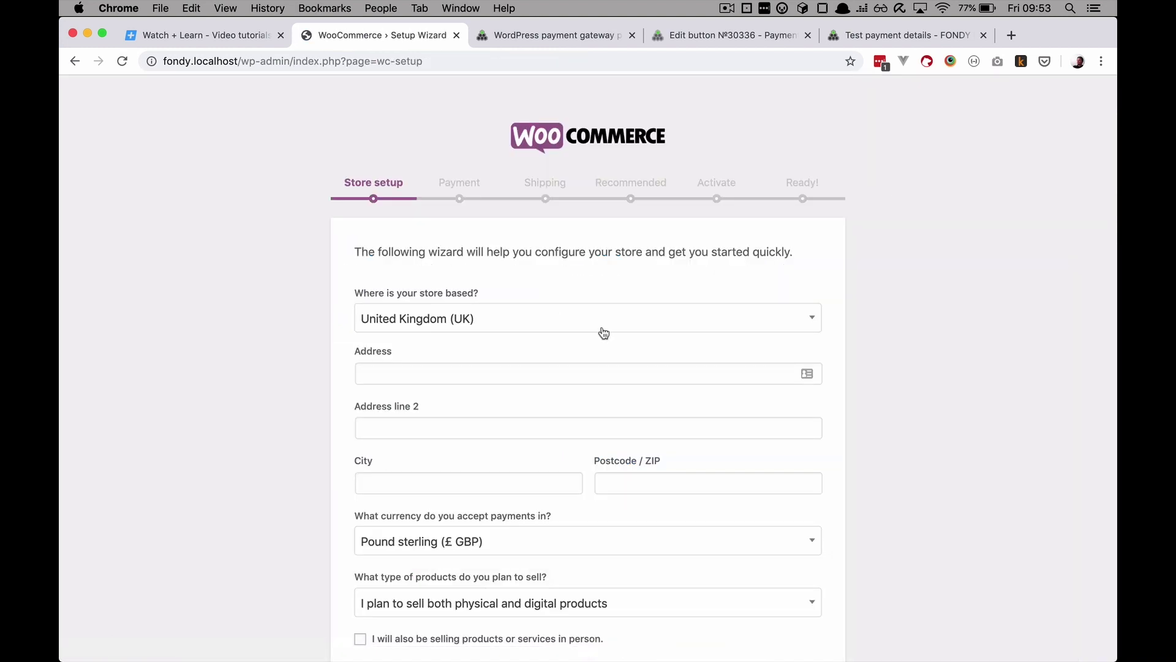
Step: Set the store location to Croatia with address 'Some Address', city Osijek, postcode 31000
left_click(603, 332)
type("cro")
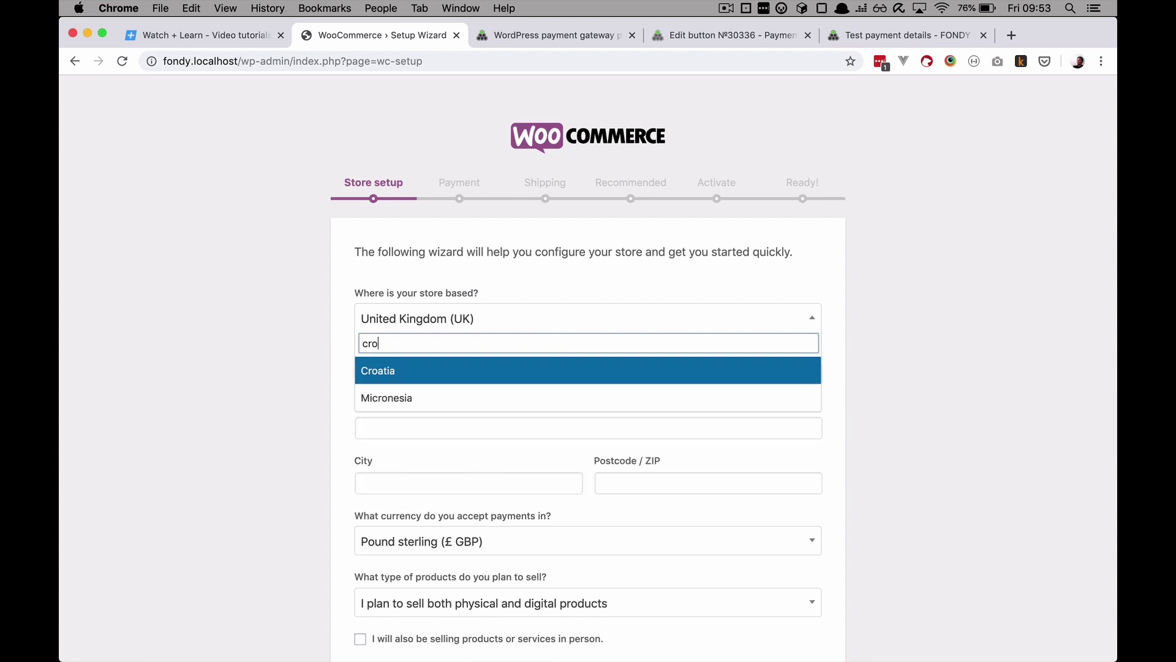
key("Return")
scroll(428, 325, "down", 2)
left_click(401, 304)
type("Some Address")
scroll(455, 341, "down", 2)
left_click(456, 340)
type("Osijek")
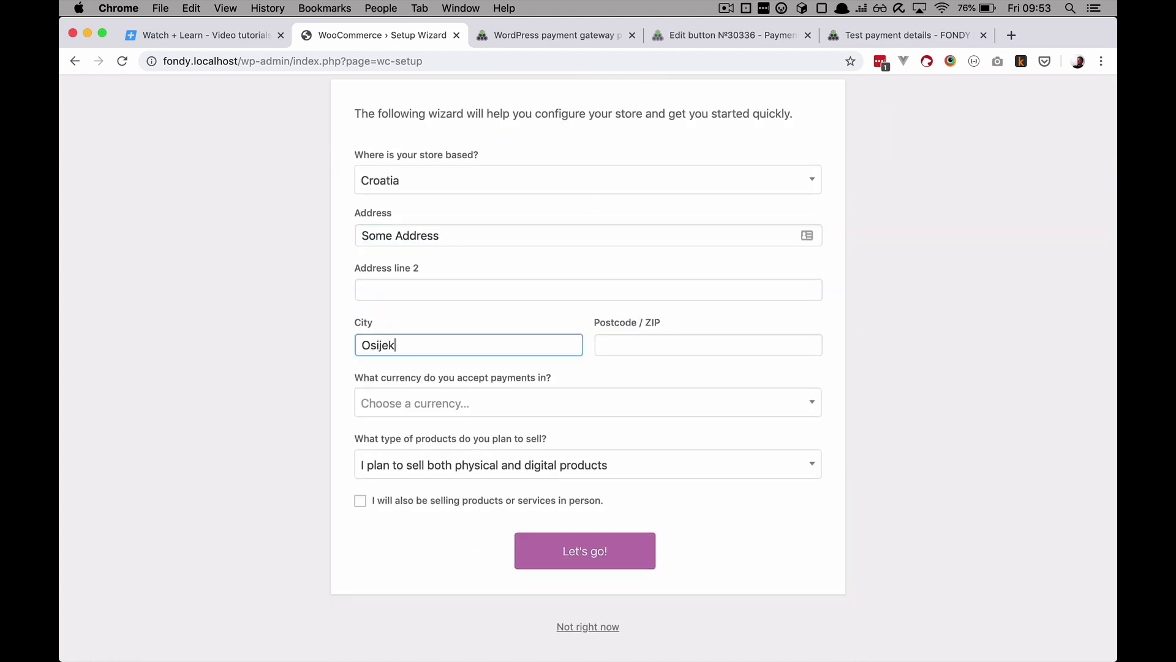
key("Tab")
type("31000")
Step: Choose Euro (€ EUR) as the currency, submit the store details and decline usage tracking
left_click(553, 406)
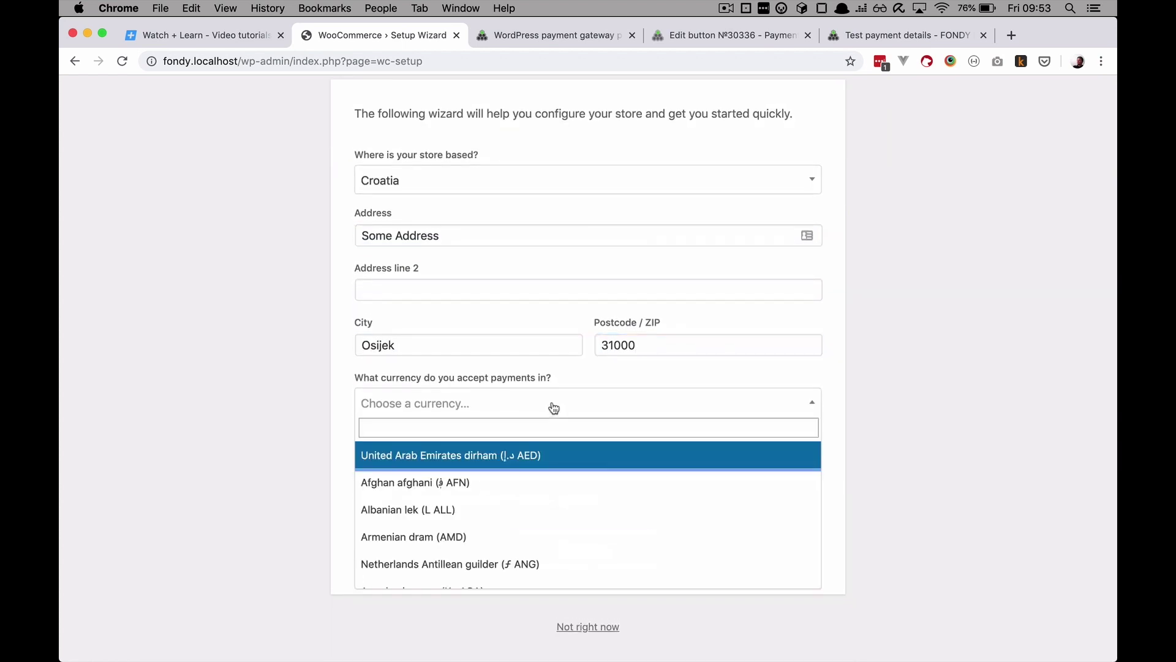
left_click(448, 429)
type("e")
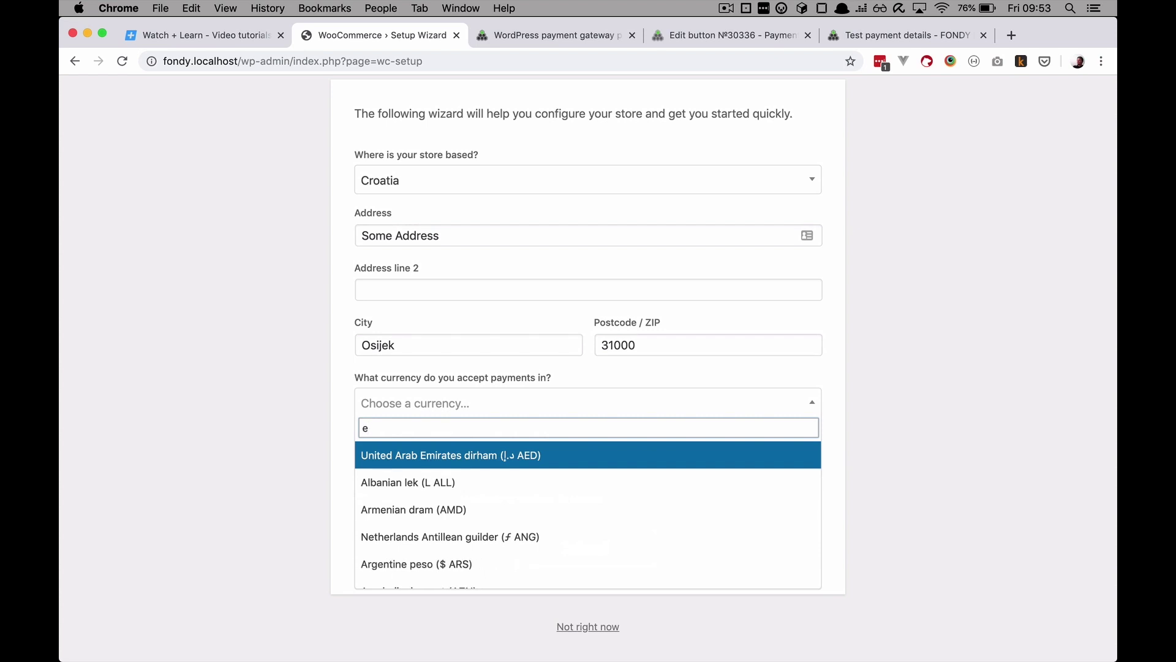
type("ur")
key("Return")
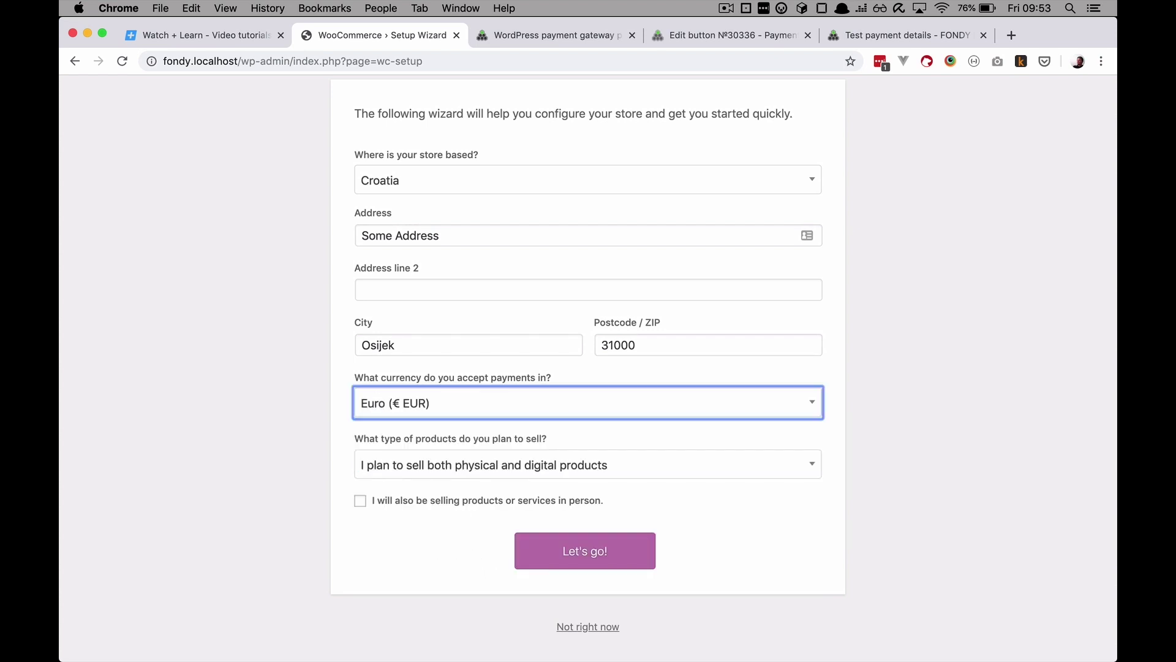
left_click(360, 501)
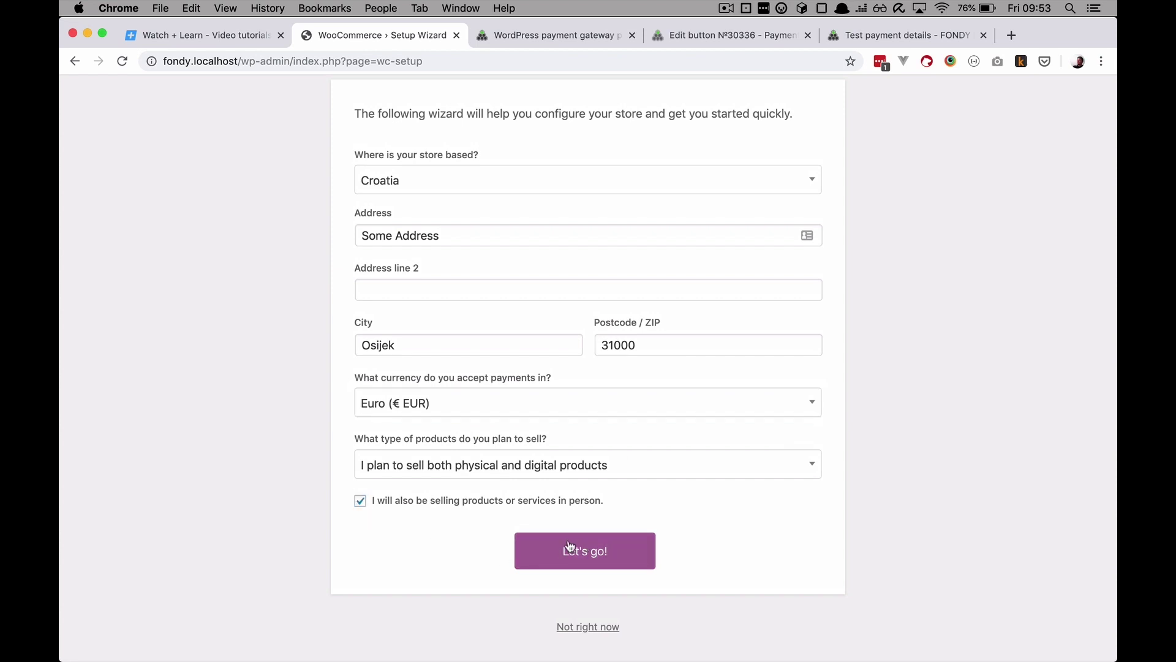
left_click(360, 502)
left_click(585, 551)
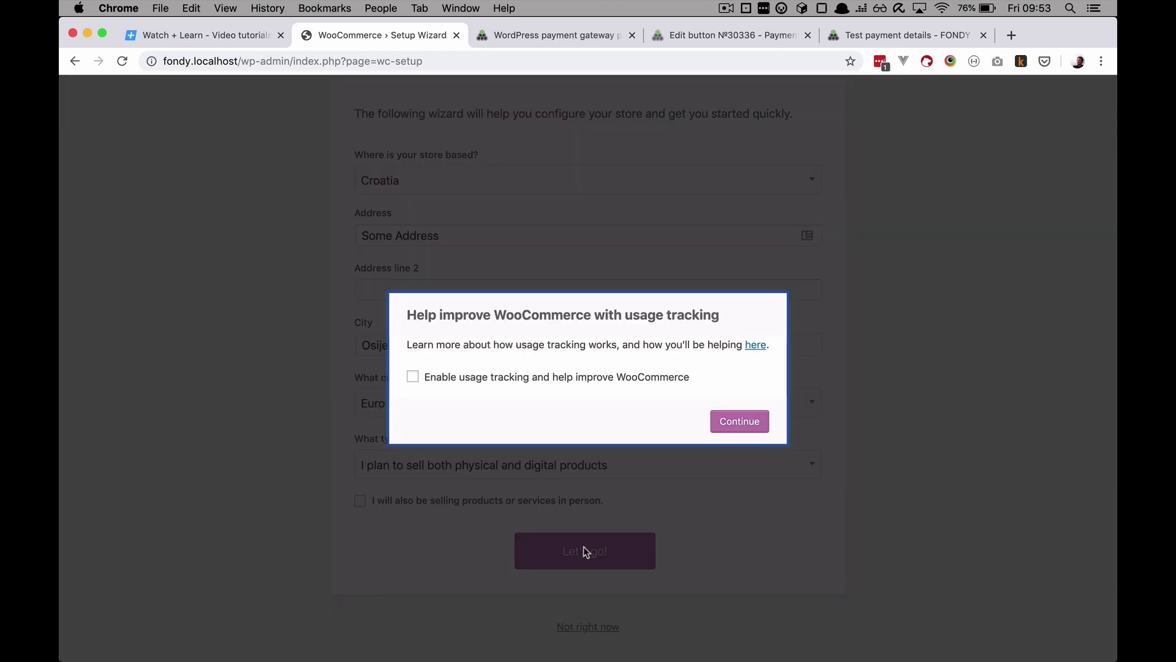
left_click(755, 427)
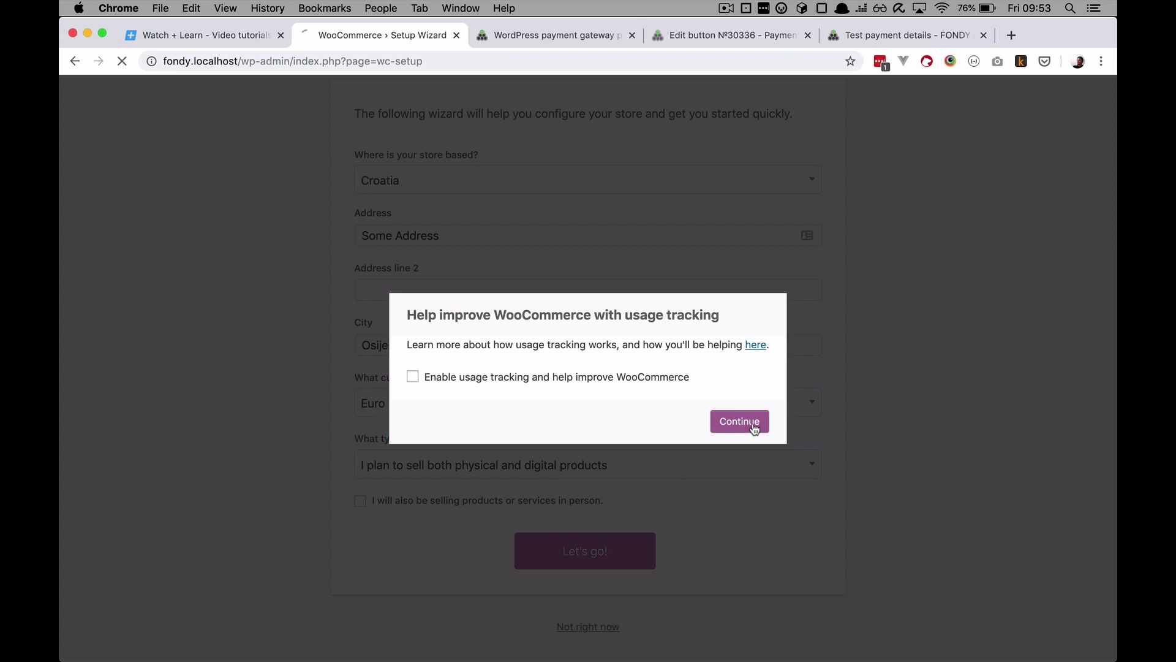
scroll(581, 514, "down", 2)
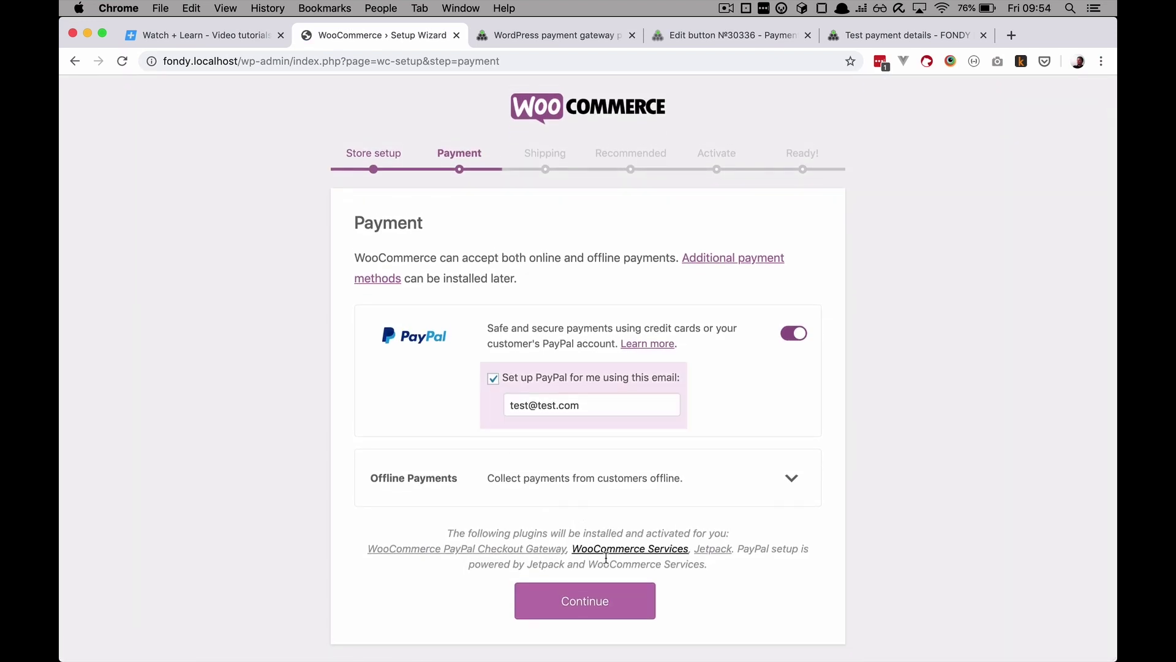
Step: Switch off PayPal payments and move on to the shipping step
left_click(798, 333)
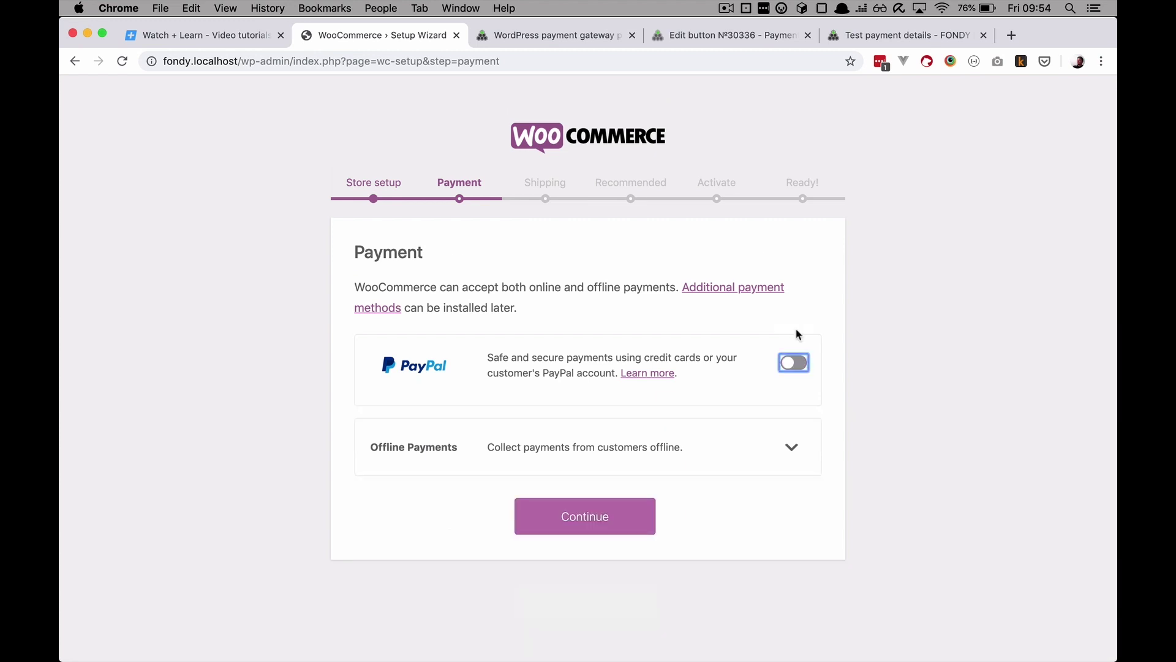
left_click(581, 518)
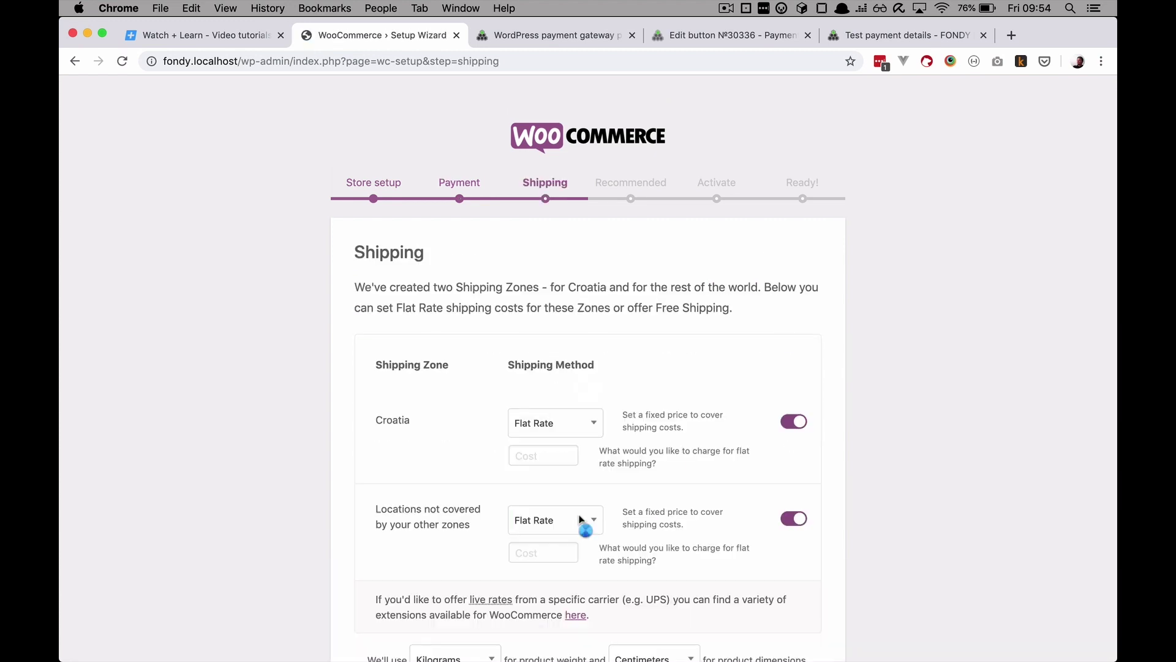
scroll(547, 459, "down", 3)
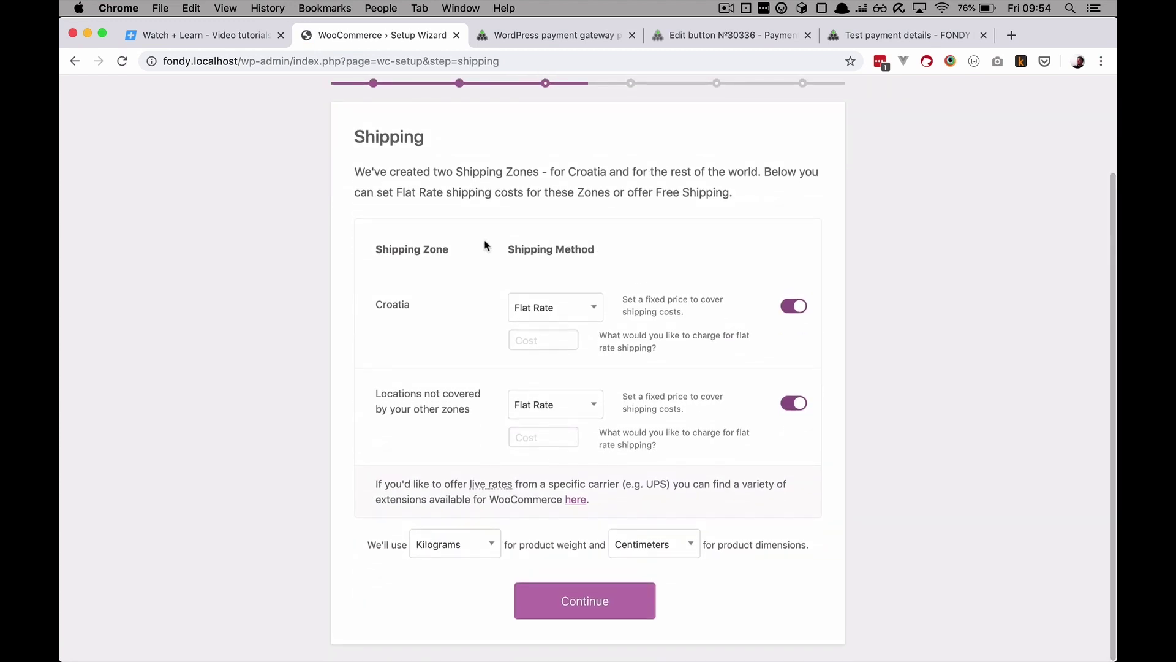
scroll(621, 299, "up", 2)
scroll(622, 299, "down", 2)
Step: Set flat-rate shipping to 10 for Croatia and 15 for other locations
left_click(532, 339)
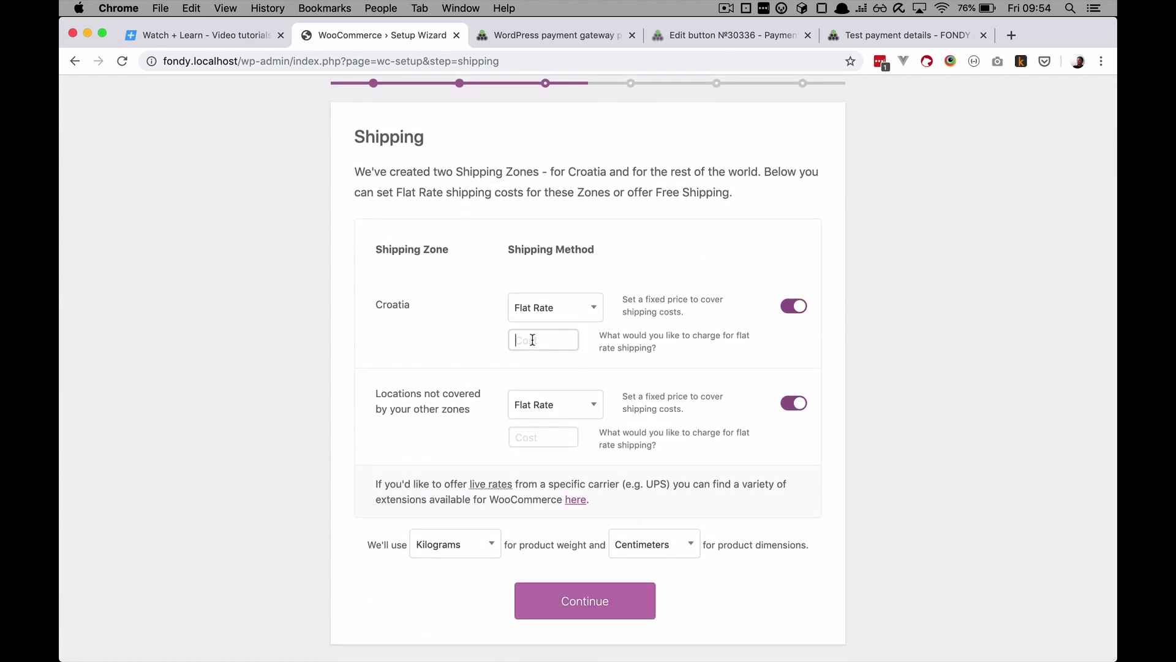
type("10")
left_click(549, 440)
type("15")
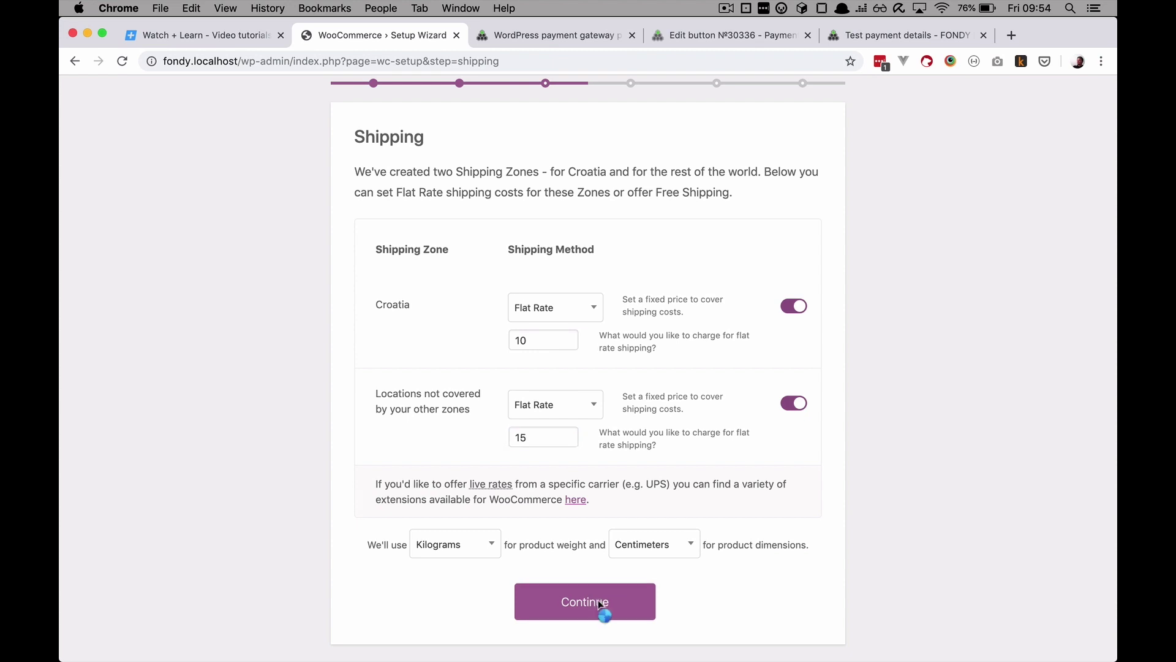
left_click(598, 601)
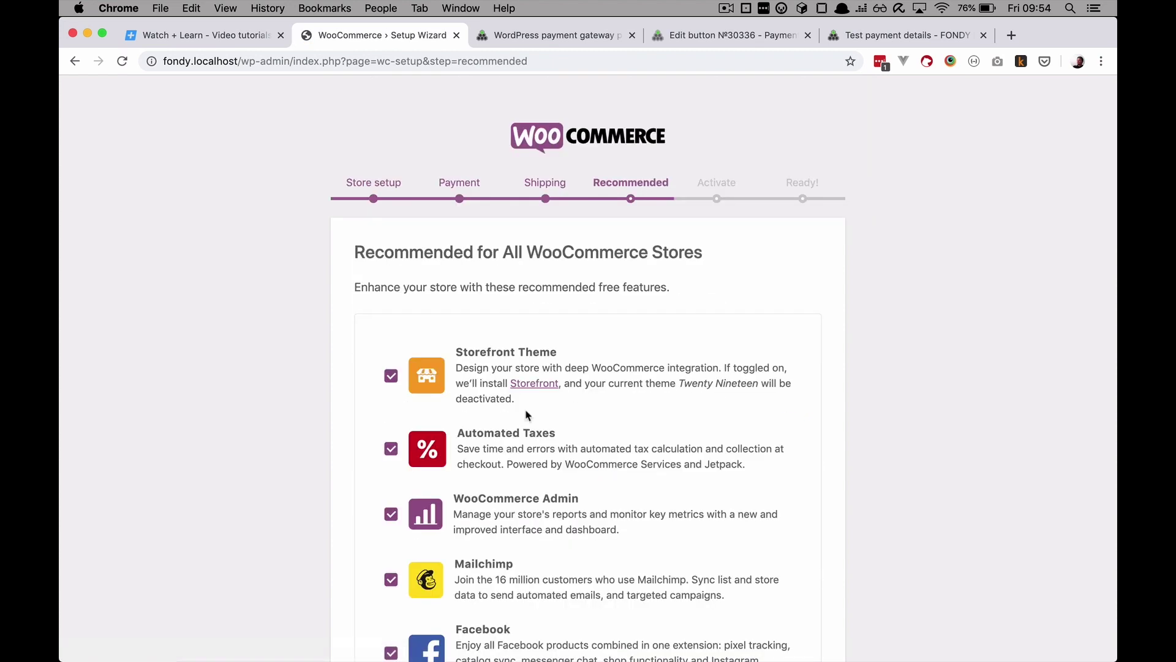
Step: Exclude the Mailchimp and Facebook add-ons and continue with the remaining recommended features
scroll(525, 412, "down", 5)
scroll(527, 416, "up", 2)
scroll(527, 416, "up", 2)
scroll(527, 414, "down", 2)
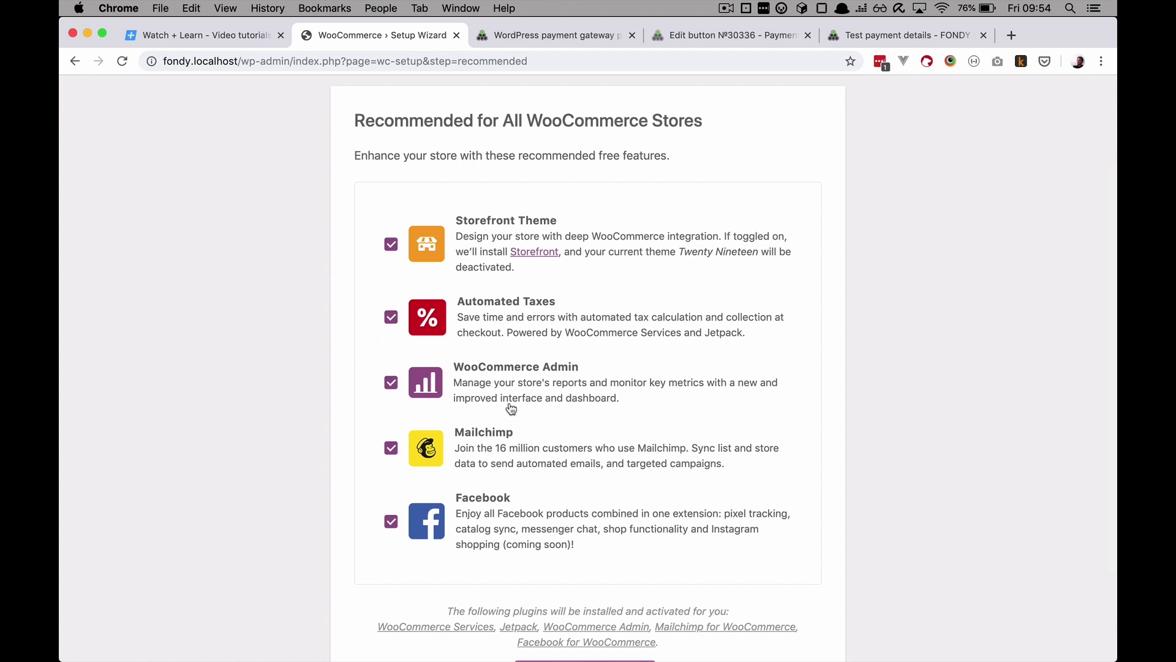
left_click(391, 448)
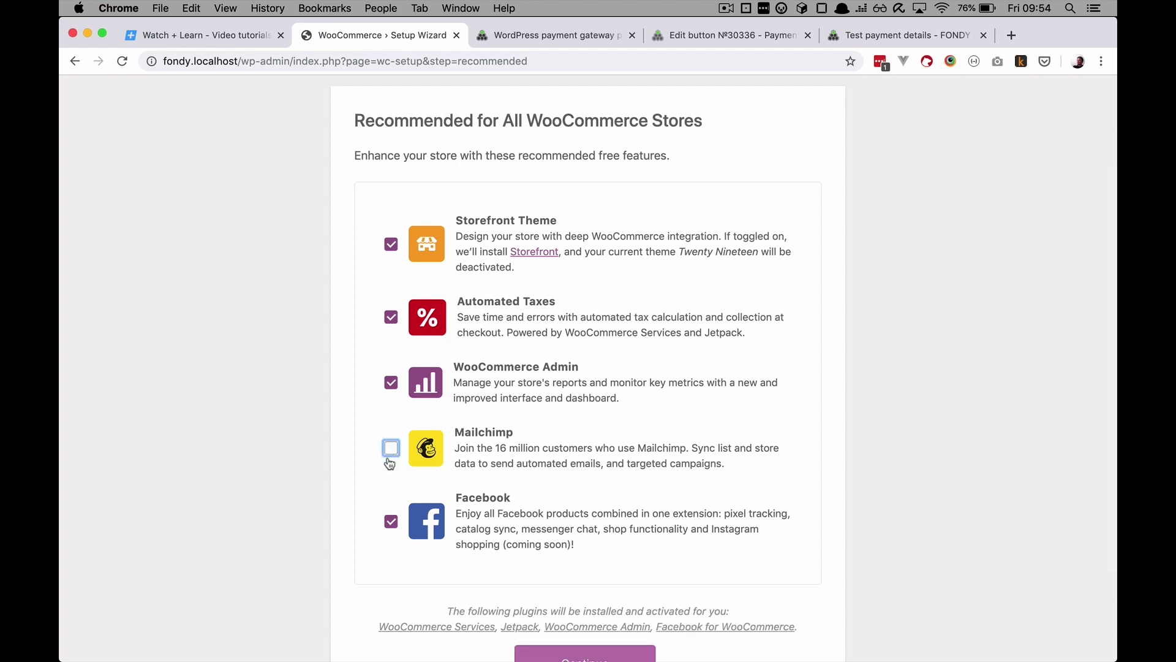
left_click(391, 521)
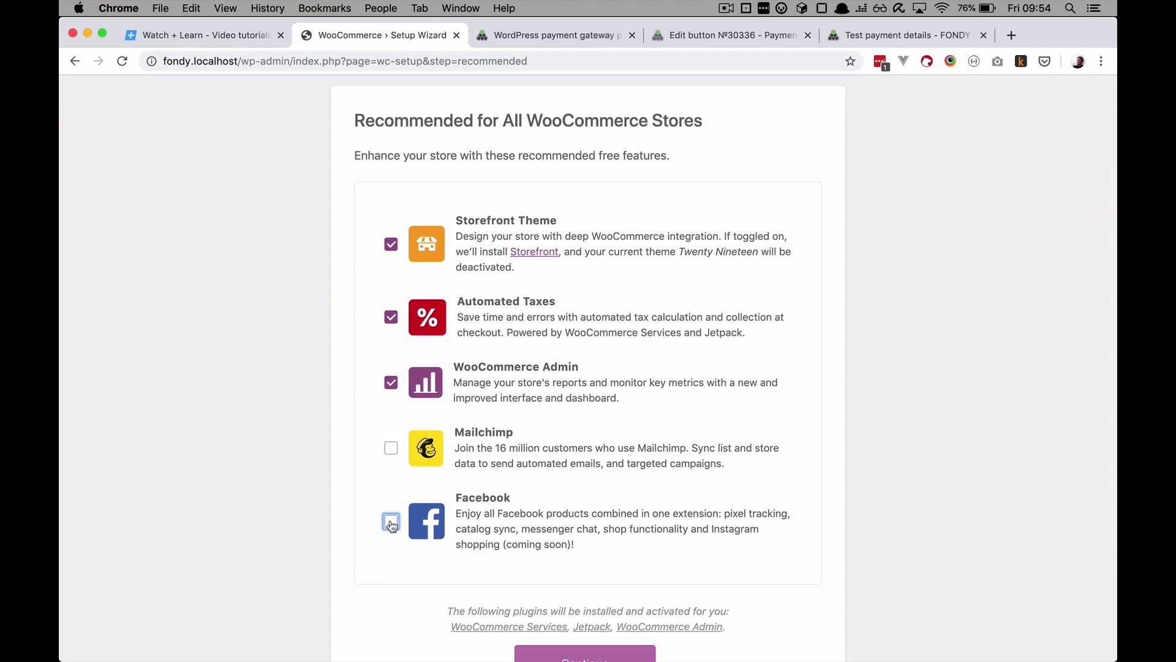
scroll(583, 520, "down", 3)
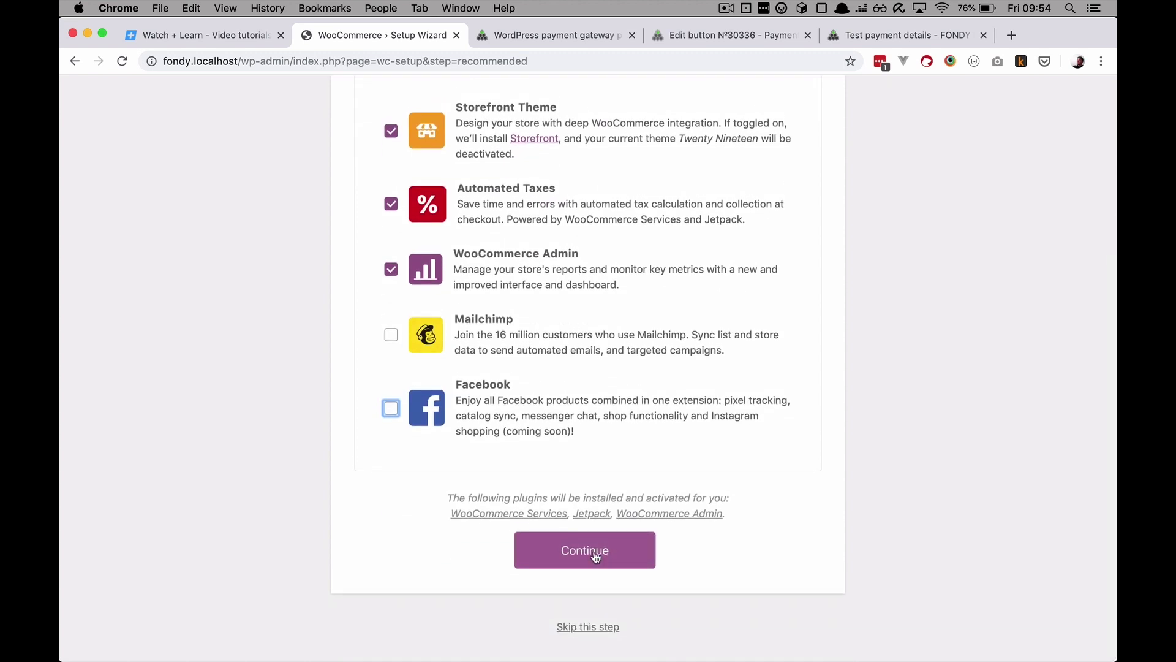
left_click(595, 555)
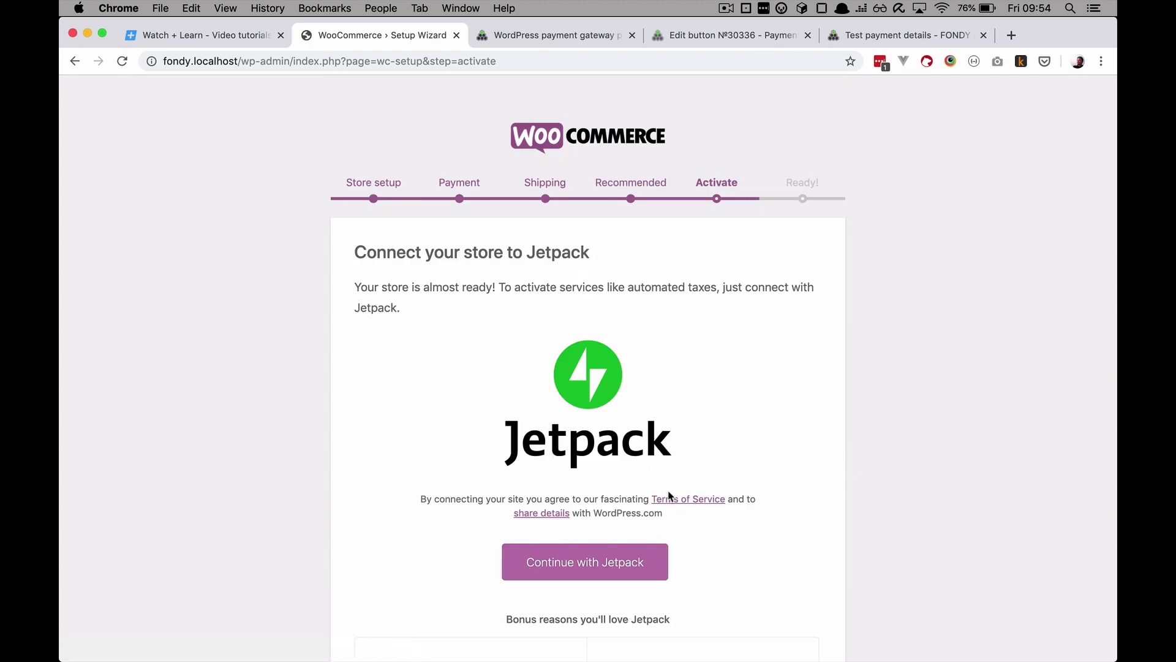
Step: Skip the Jetpack connection and go on to the product import page
scroll(669, 495, "down", 7)
left_click(587, 626)
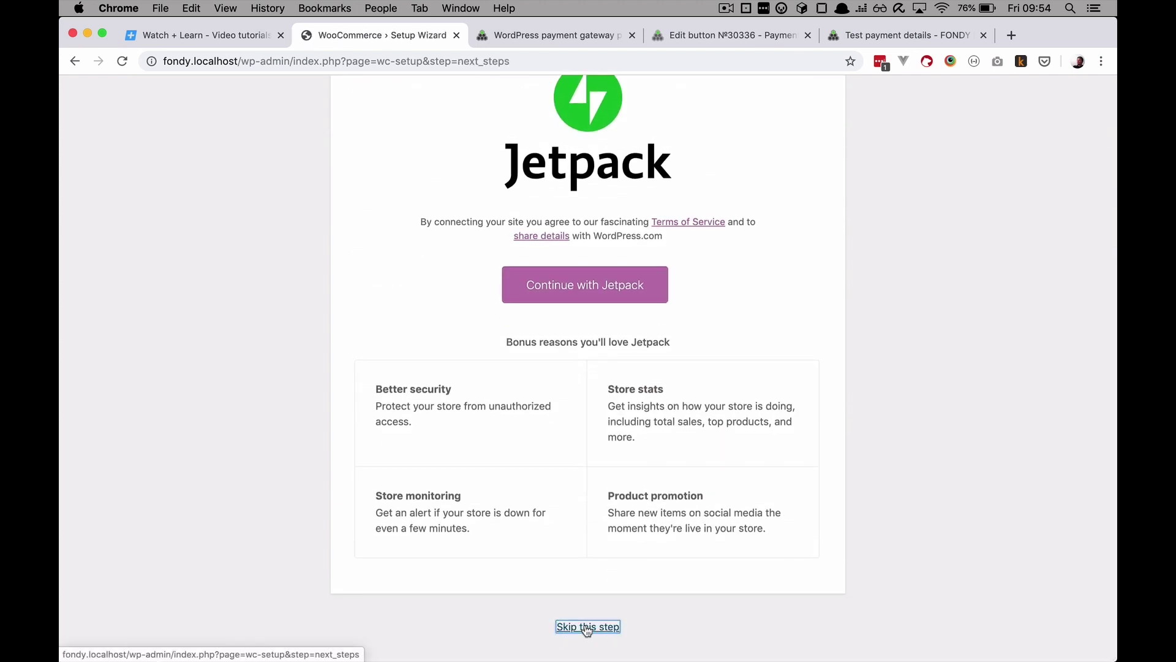
scroll(548, 509, "down", 4)
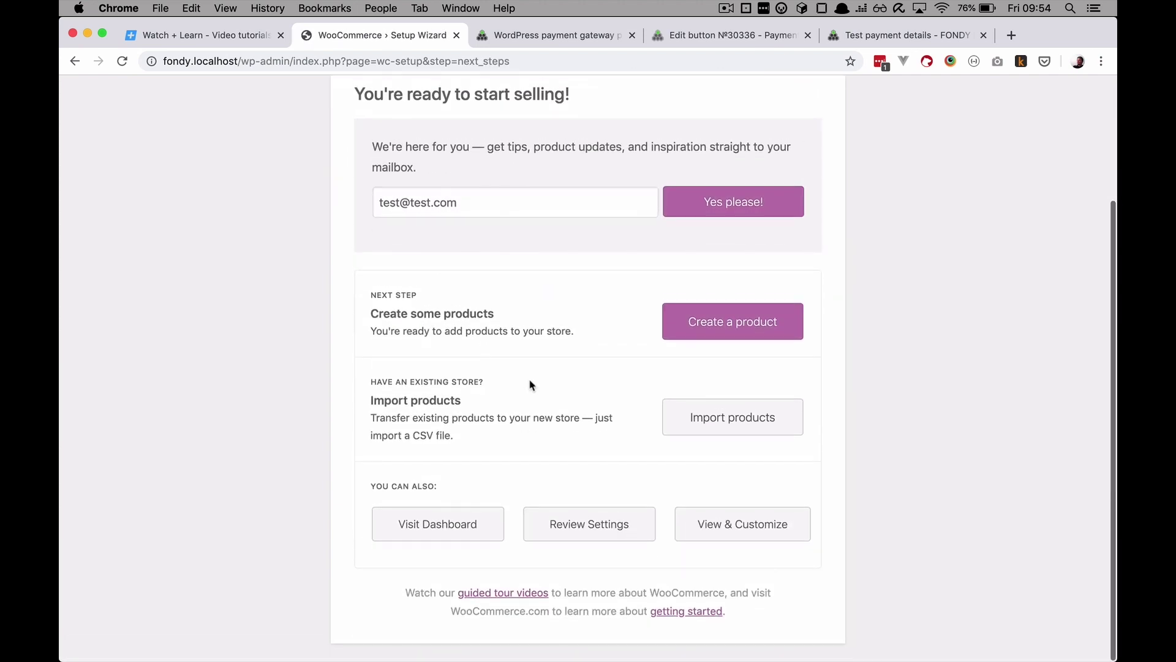
scroll(557, 455, "up", 2)
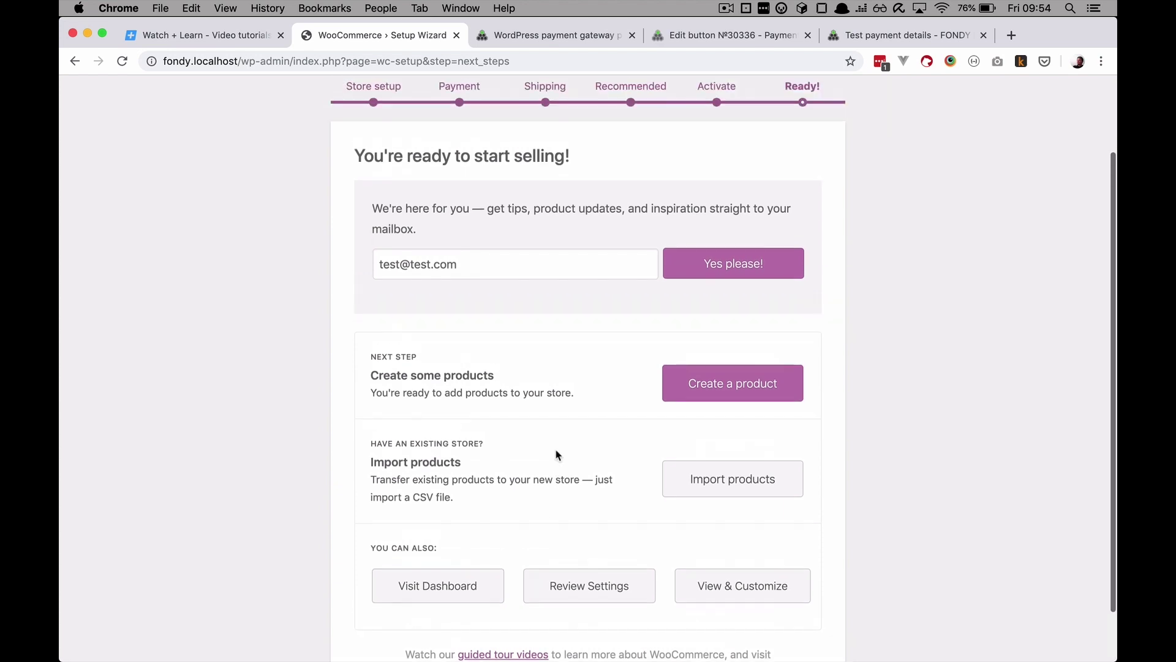
scroll(558, 455, "up", 1)
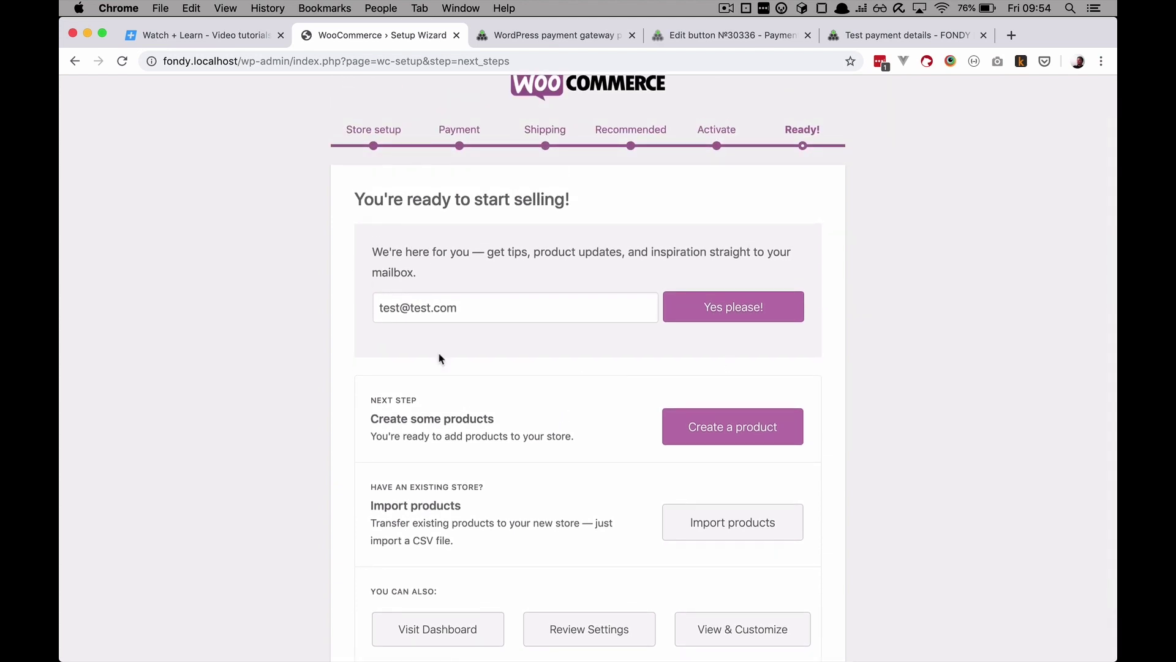
scroll(588, 472, "down", 1)
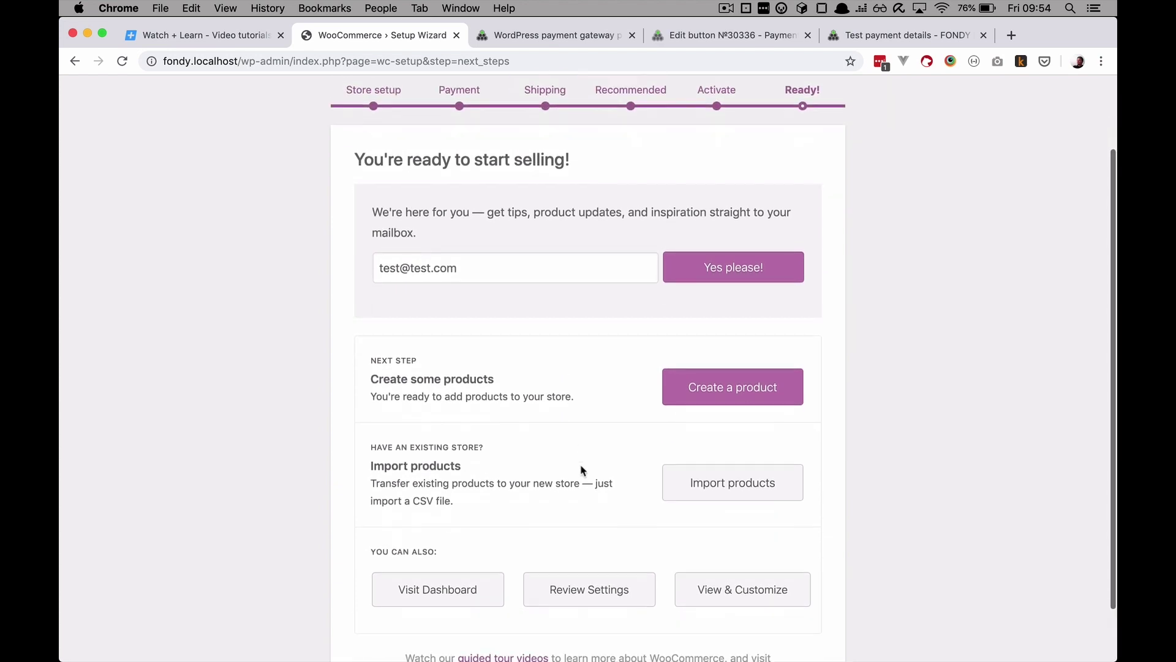
left_click(692, 498)
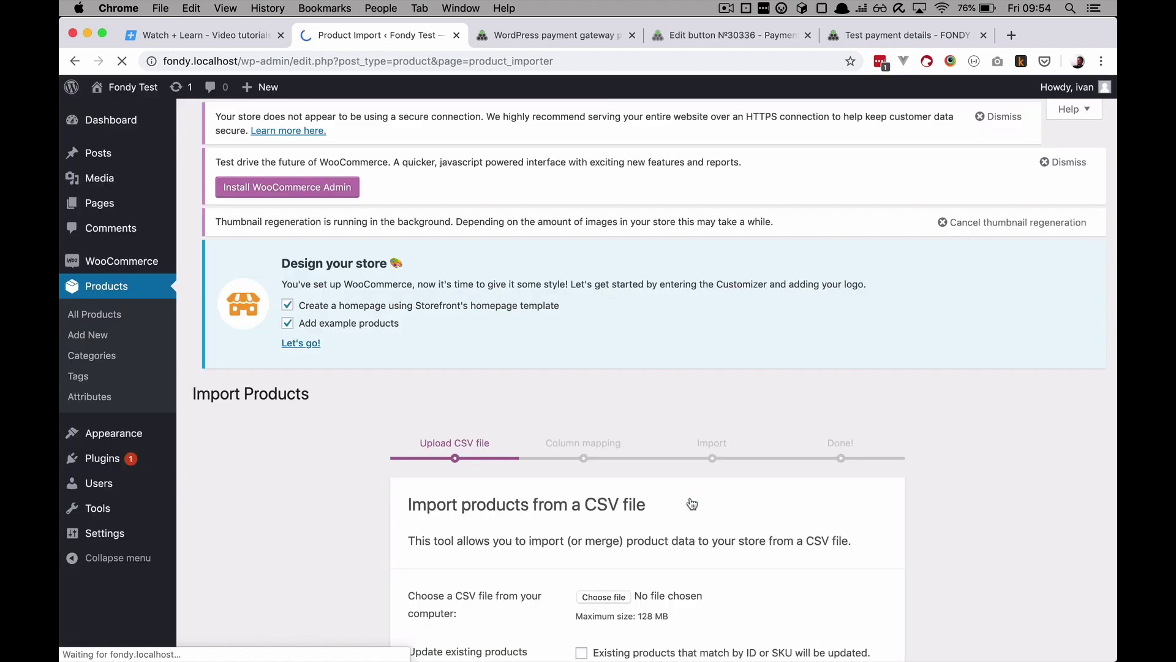
Step: Load sample_products.csv from fondy/wp-content/plugins/woocommerce/sample-data and continue to column mapping
scroll(551, 416, "down", 4)
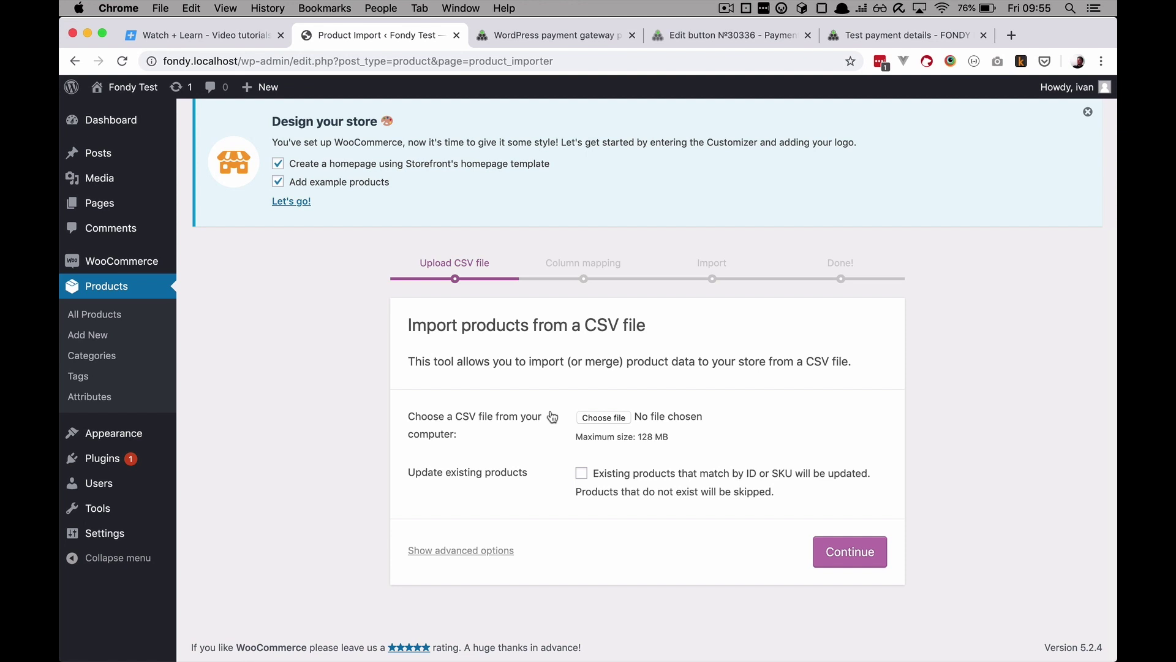
left_click(611, 422)
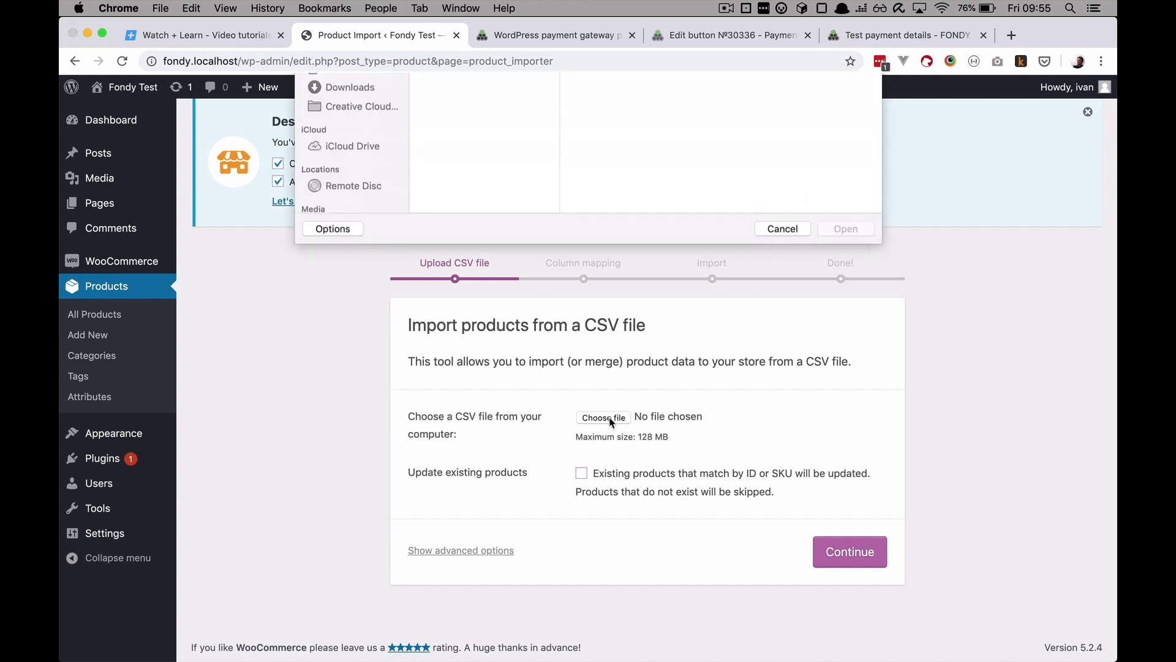
left_click(357, 209)
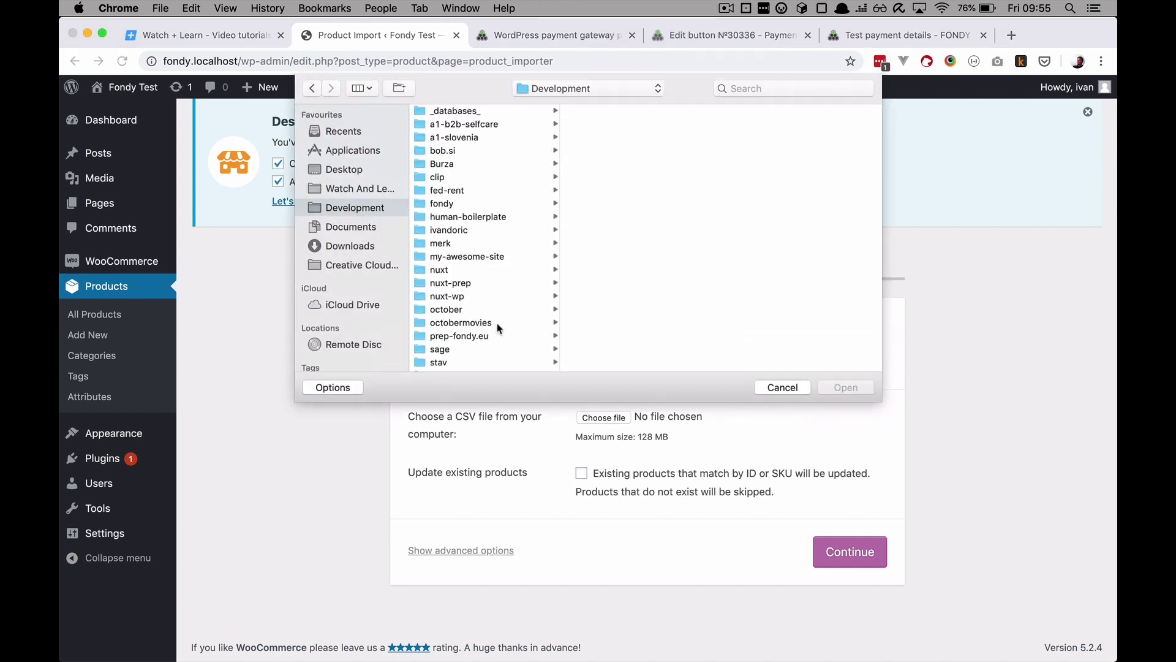
left_click(462, 209)
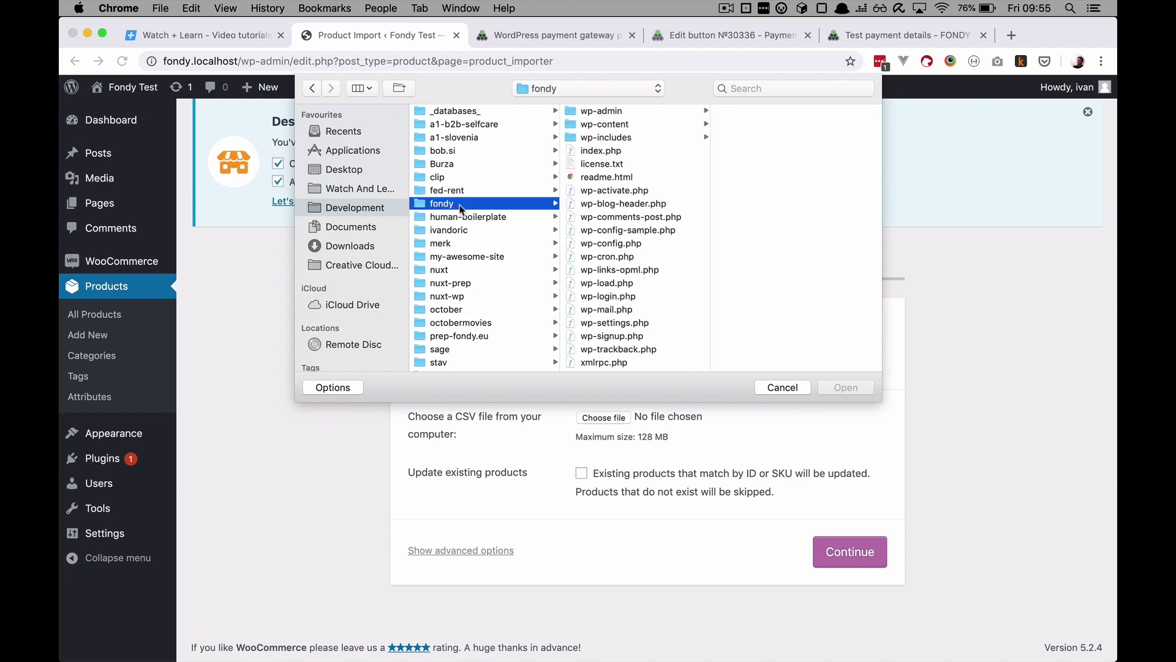
left_click(626, 127)
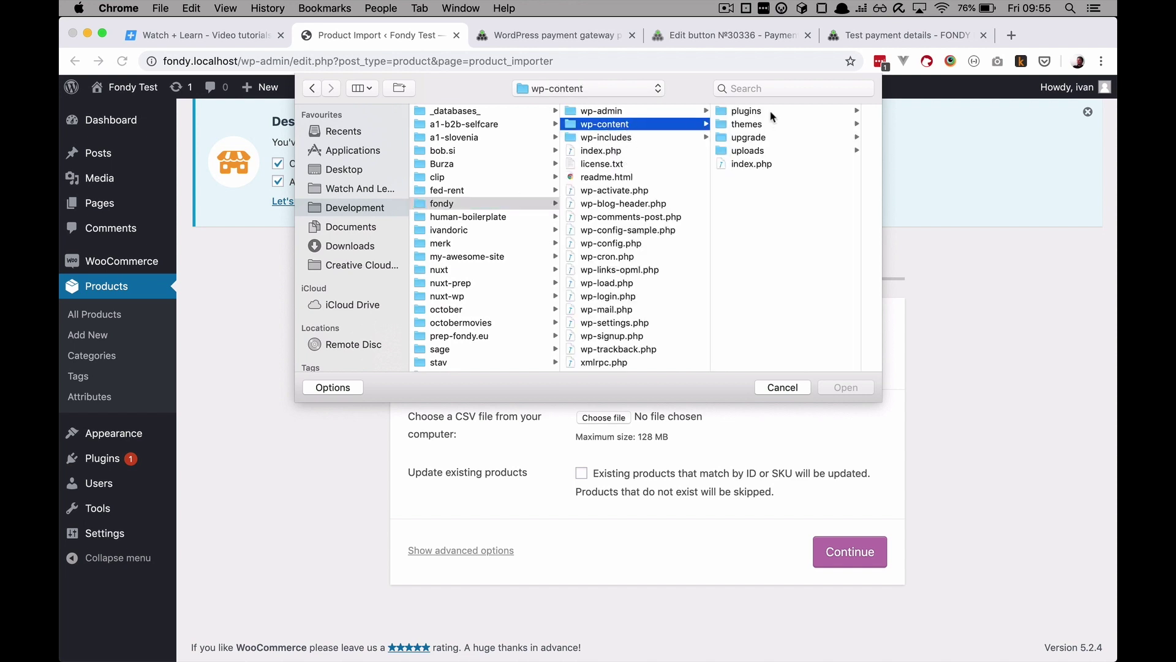
left_click(766, 112)
left_click(796, 136)
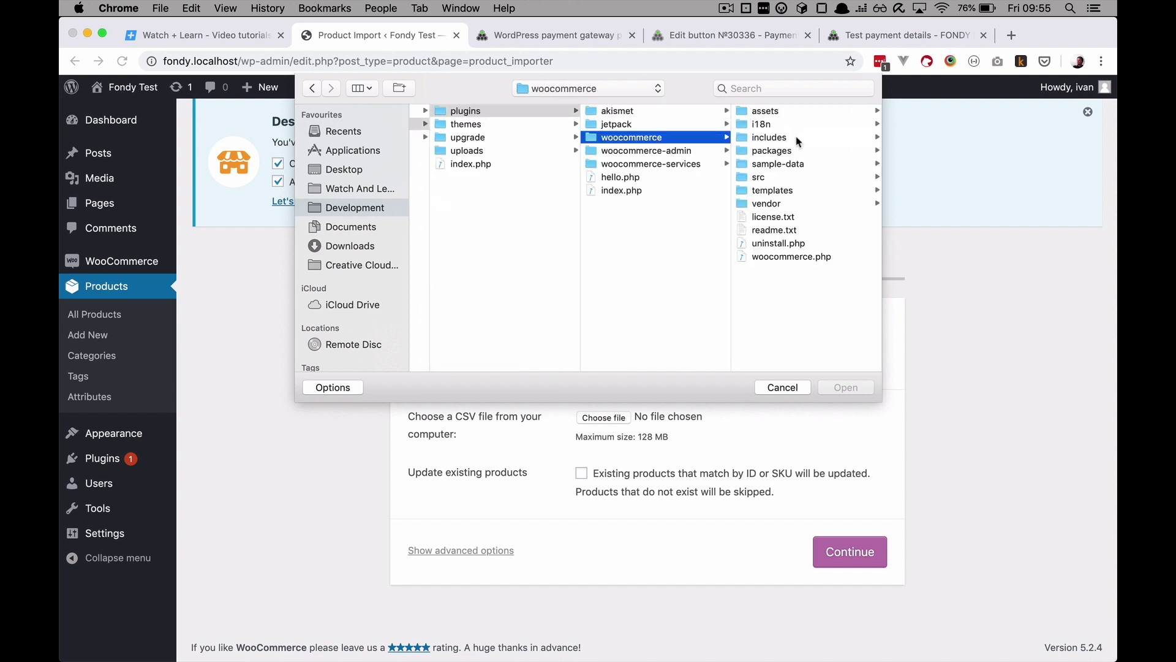
left_click(795, 164)
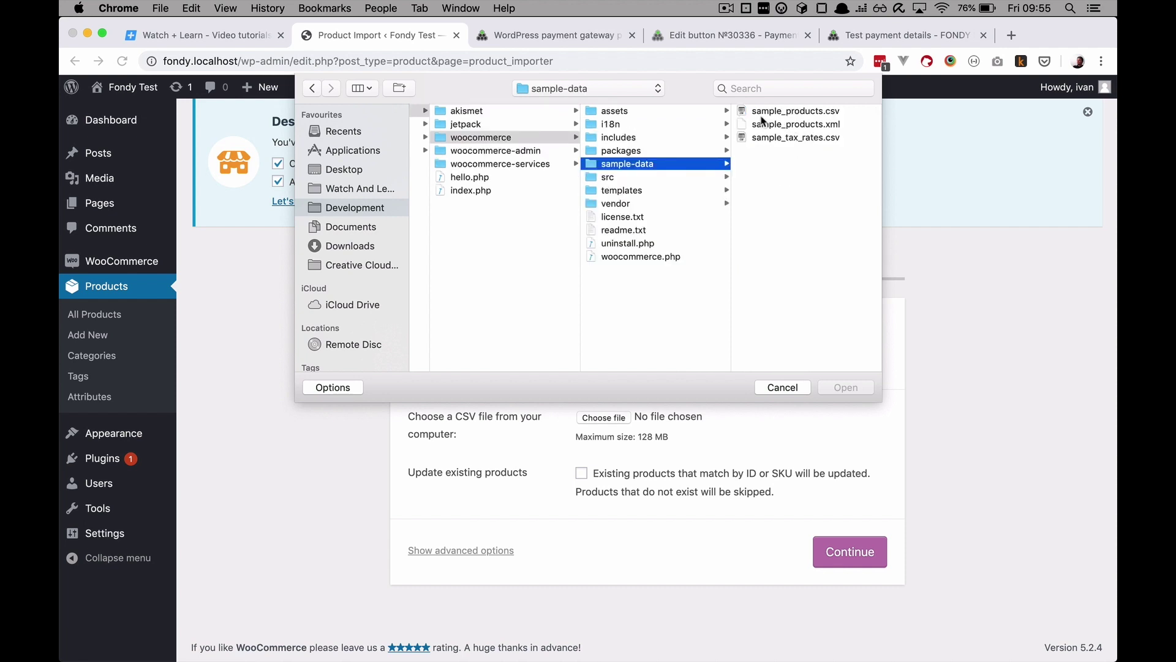
left_click(781, 112)
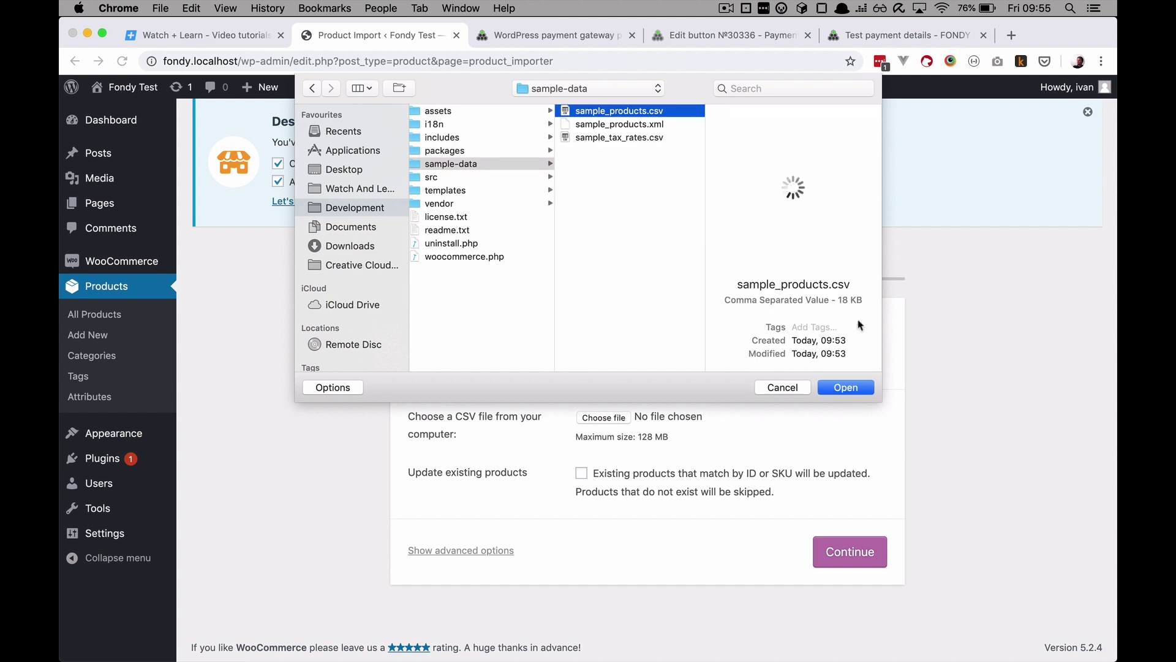
left_click(851, 391)
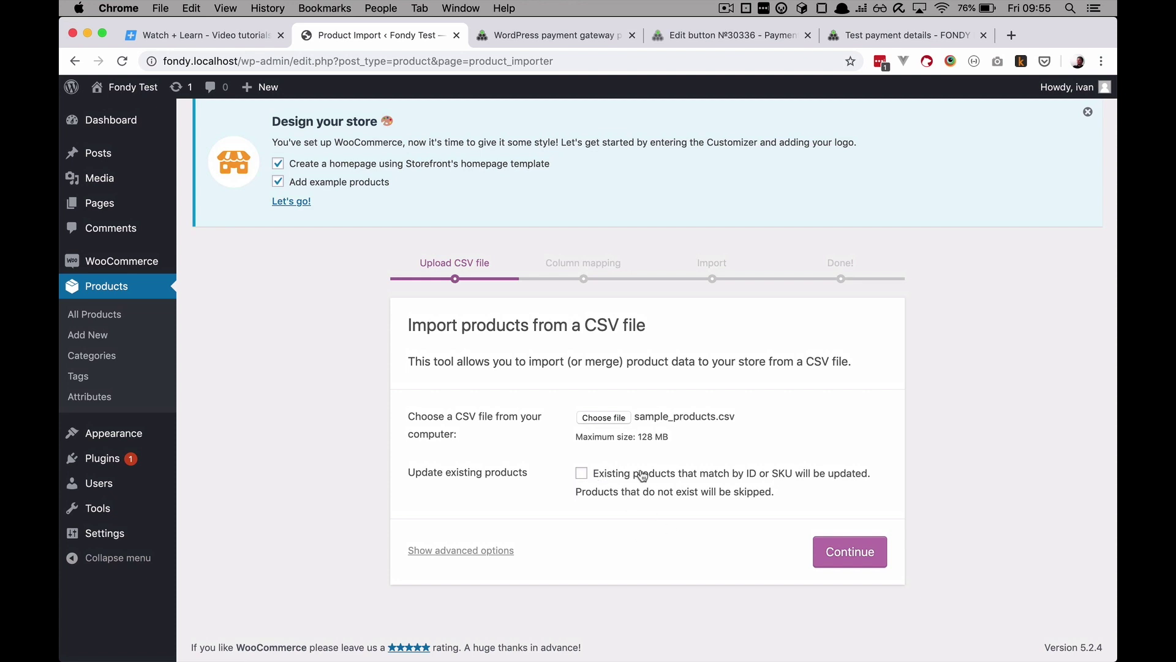
left_click(851, 553)
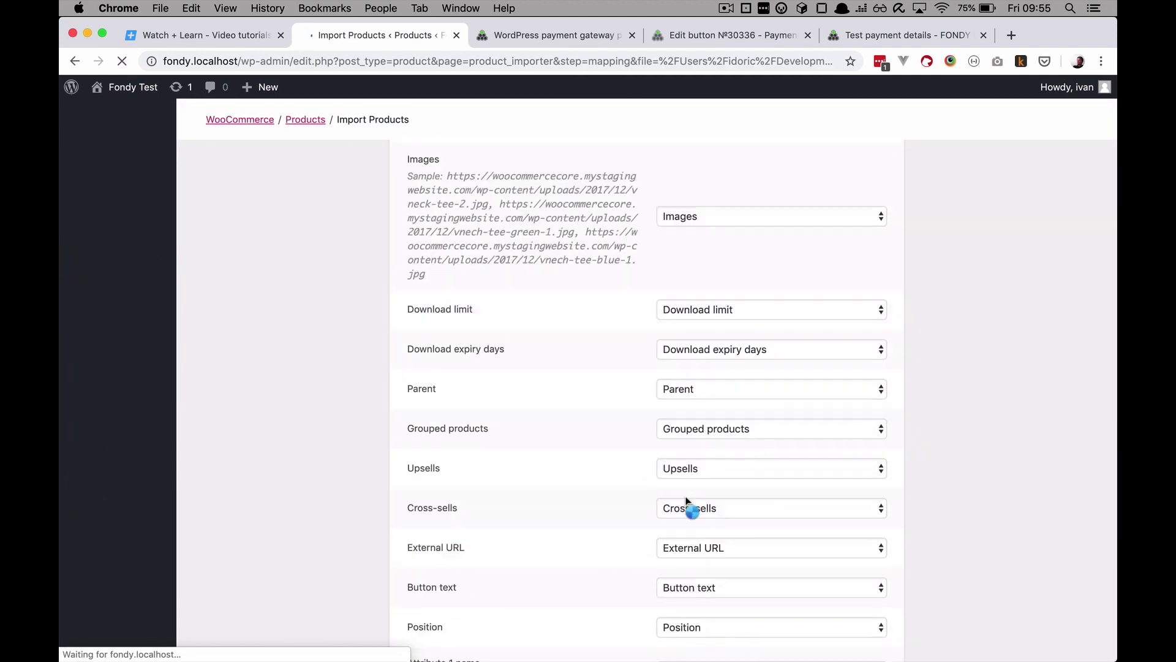
Step: Run the importer with default mapping, review the 25 imported products, then return to the Fondy plugins tab
scroll(688, 505, "down", 15)
left_click(846, 554)
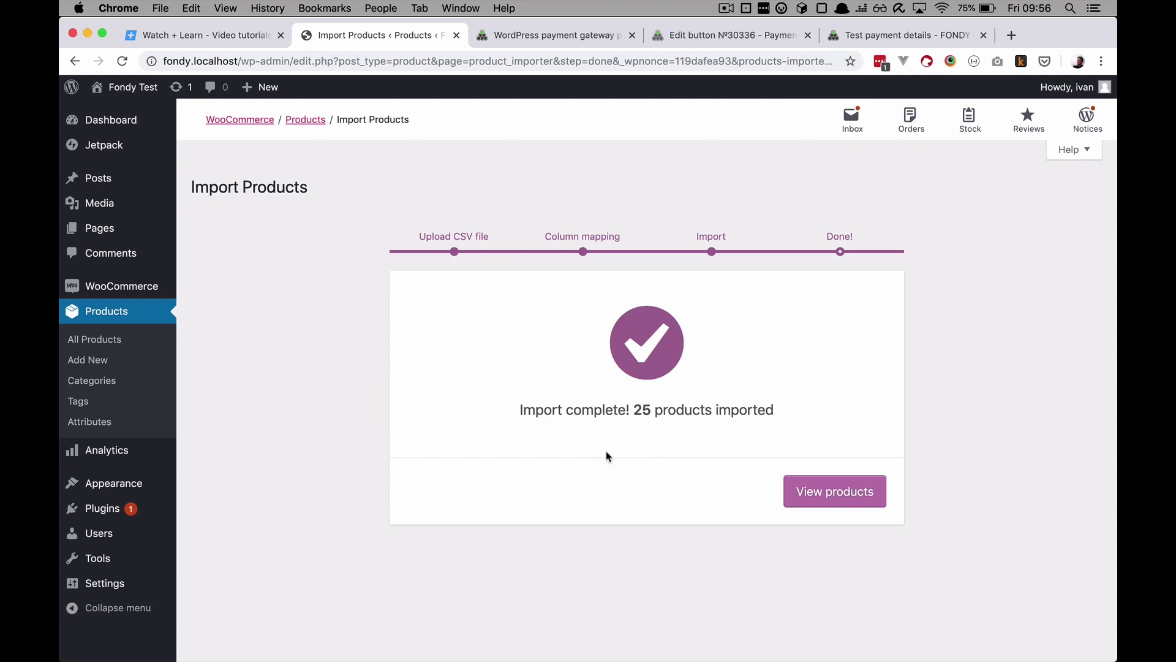
left_click(827, 491)
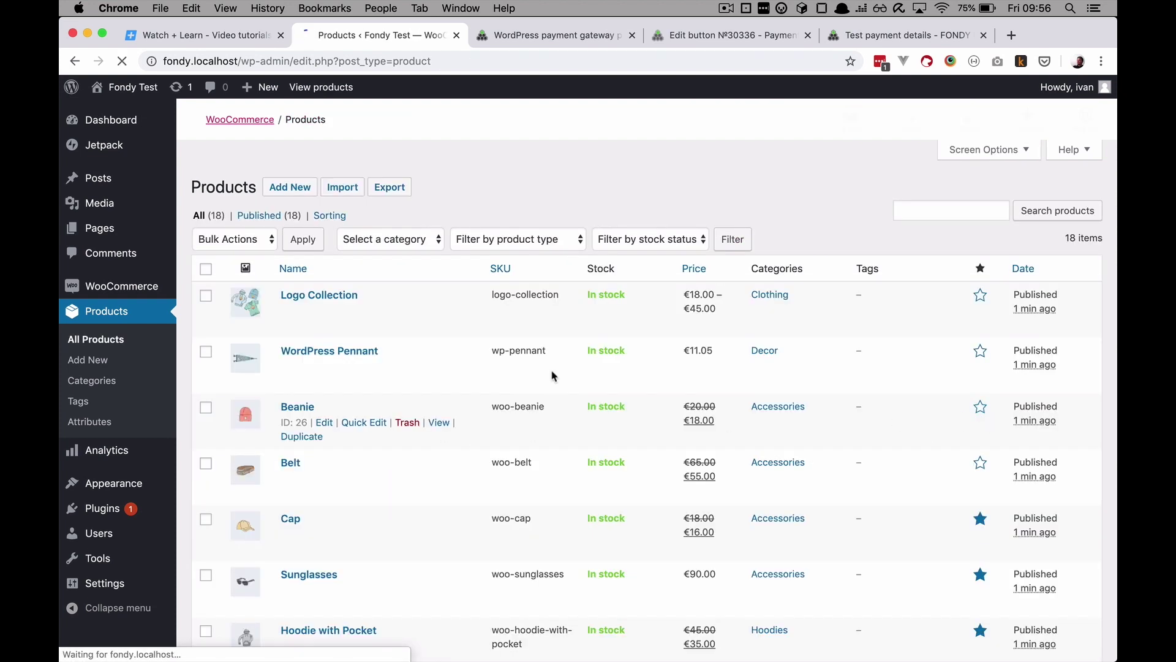
scroll(552, 376, "down", 10)
scroll(459, 394, "up", 10)
scroll(461, 397, "down", 10)
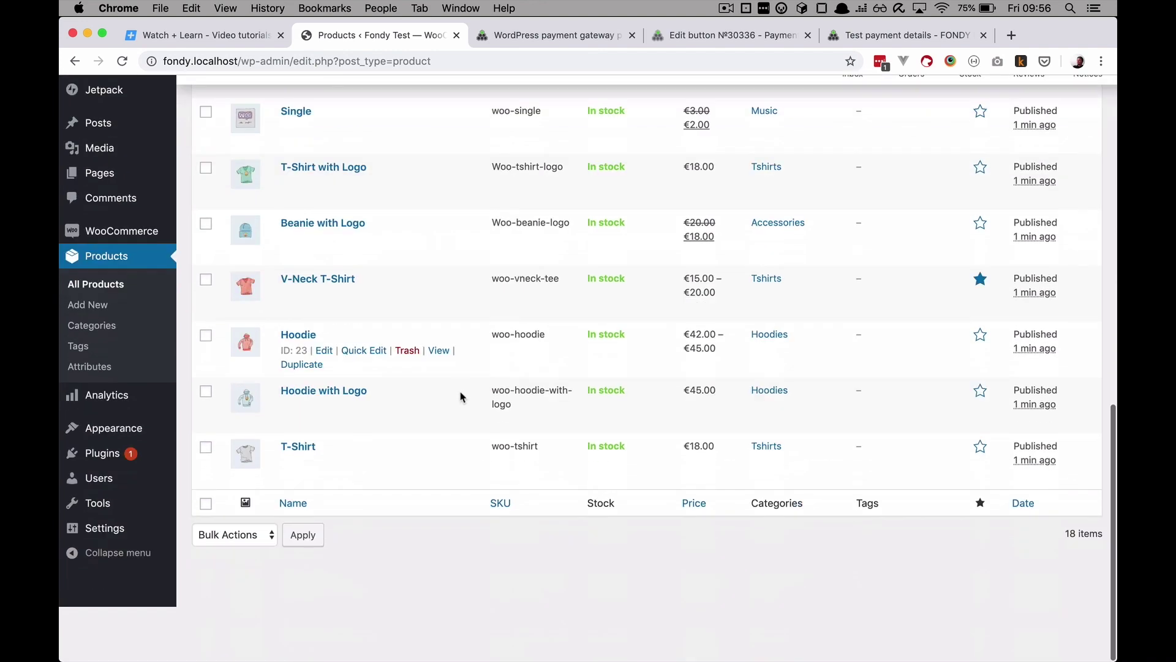
scroll(462, 343, "up", 5)
left_click(527, 37)
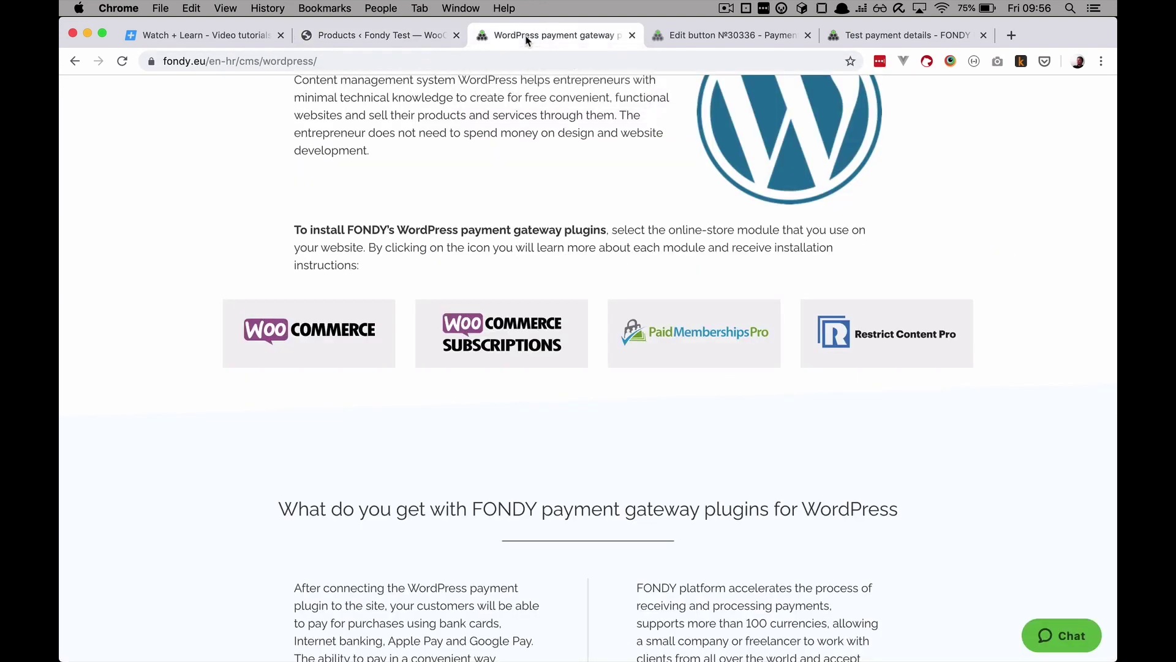
Step: Open the Fondy Test storefront's Shop page to see the imported products, then return to the admin product list
left_click(370, 36)
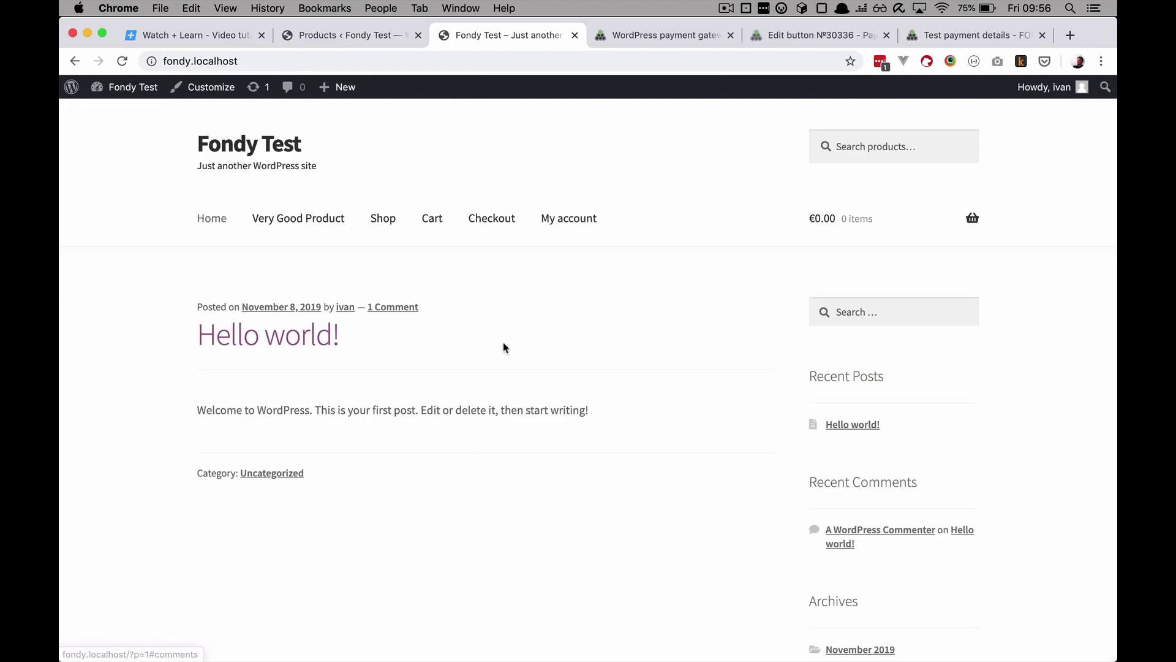
scroll(504, 348, "down", 10)
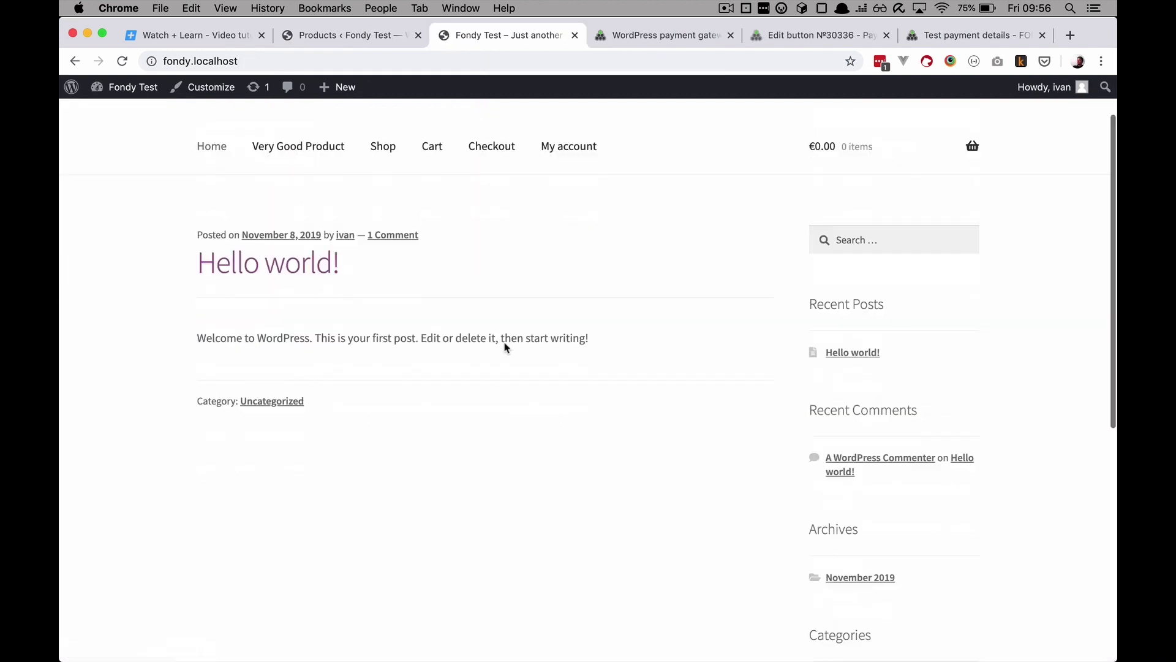
scroll(505, 348, "up", 10)
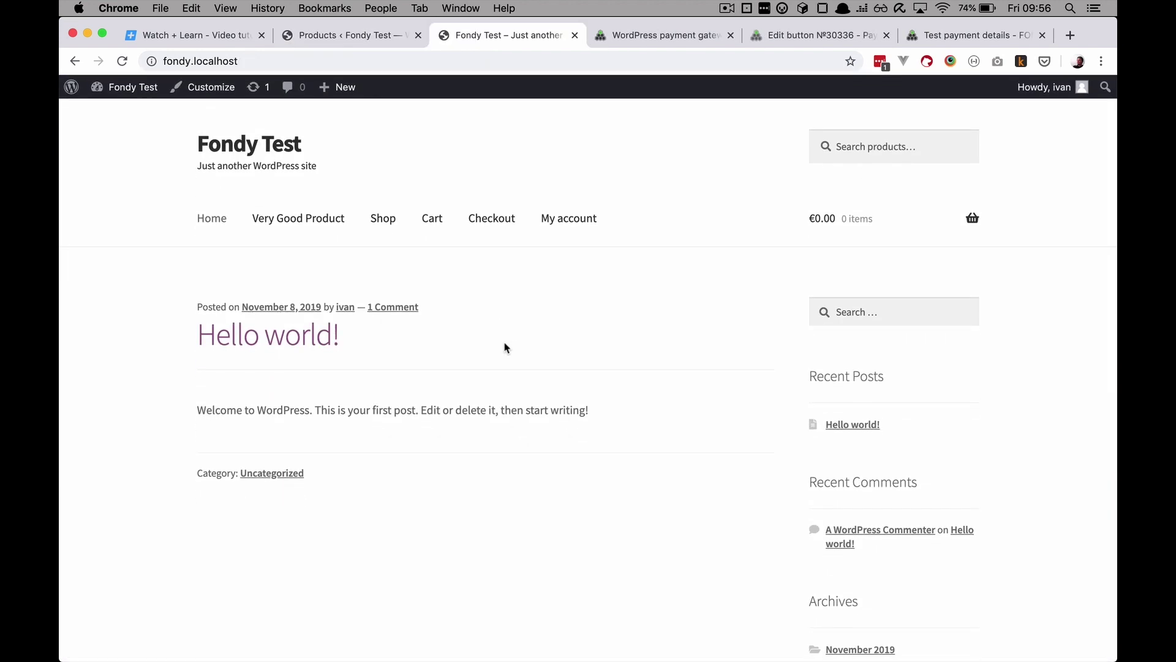
left_click(383, 222)
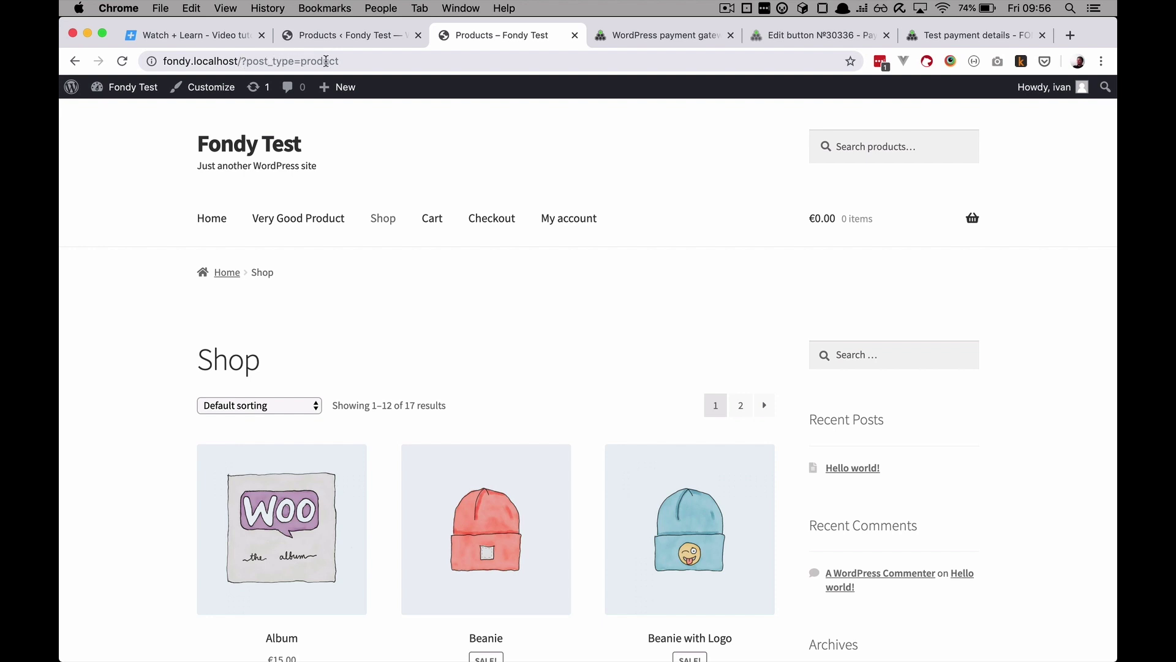
left_click(350, 38)
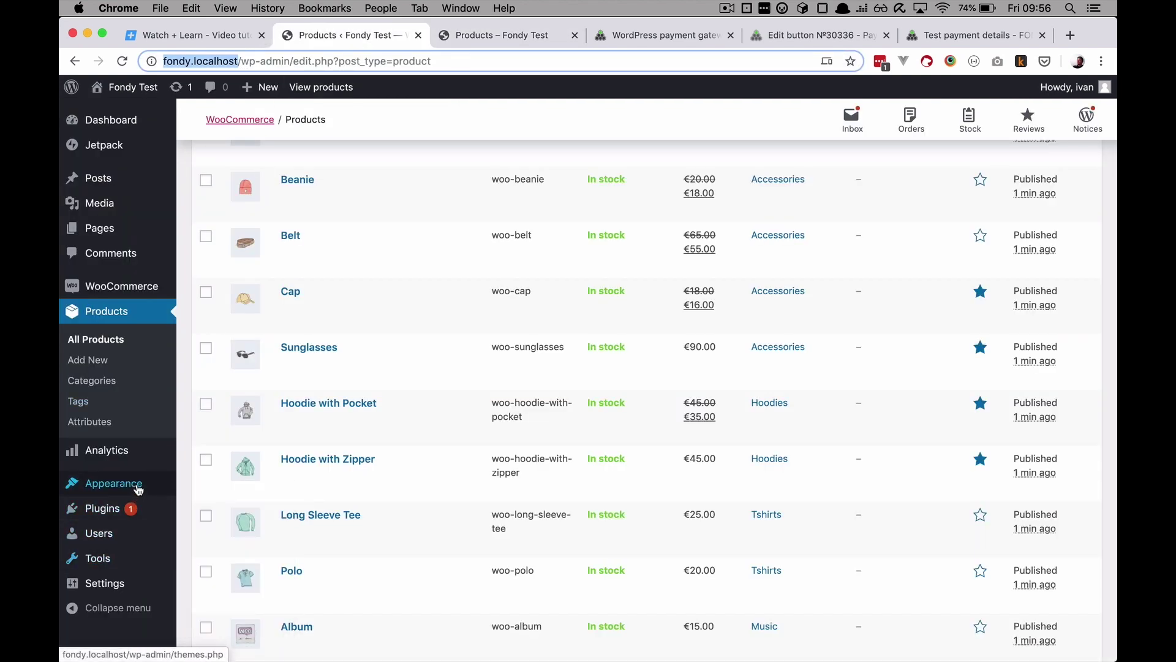
Step: Switch permalinks to the Post name structure (/%postname%/), save, and return to the Shop page tab
mouse_move(139, 489)
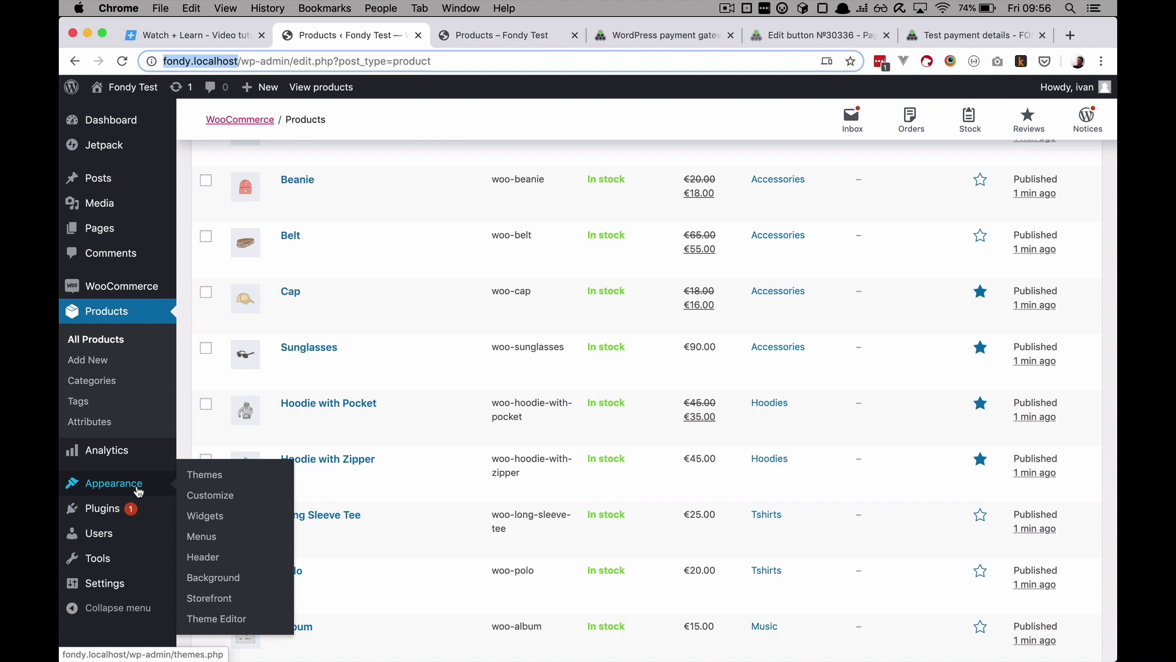
mouse_move(128, 582)
left_click(218, 600)
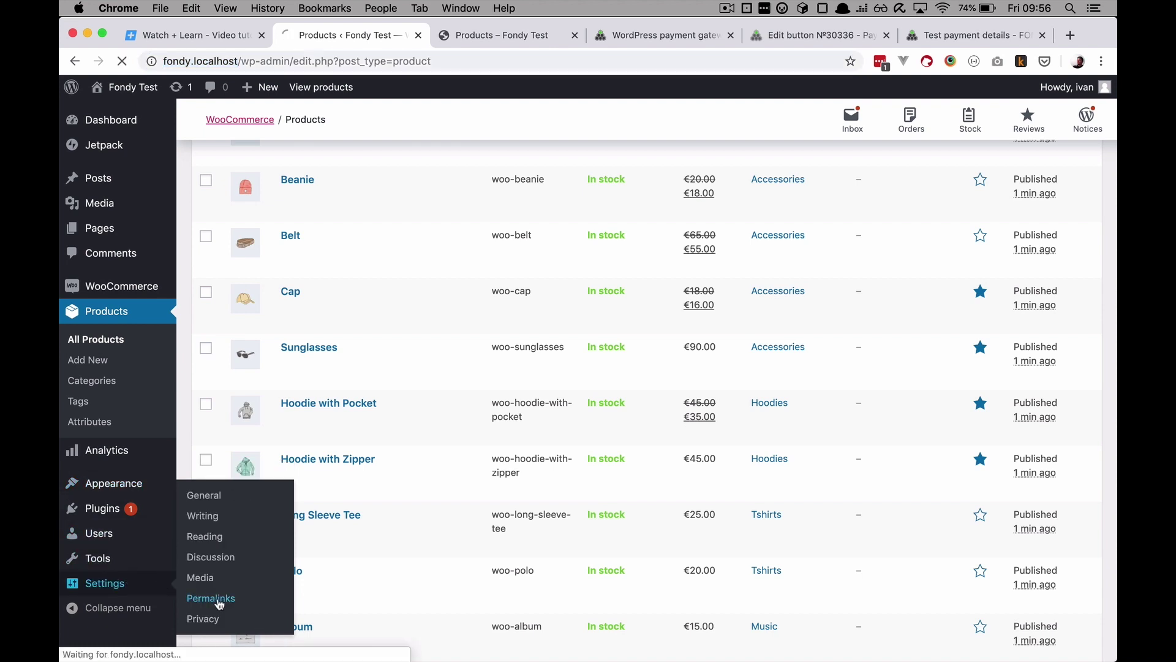
scroll(219, 600, "down", 5)
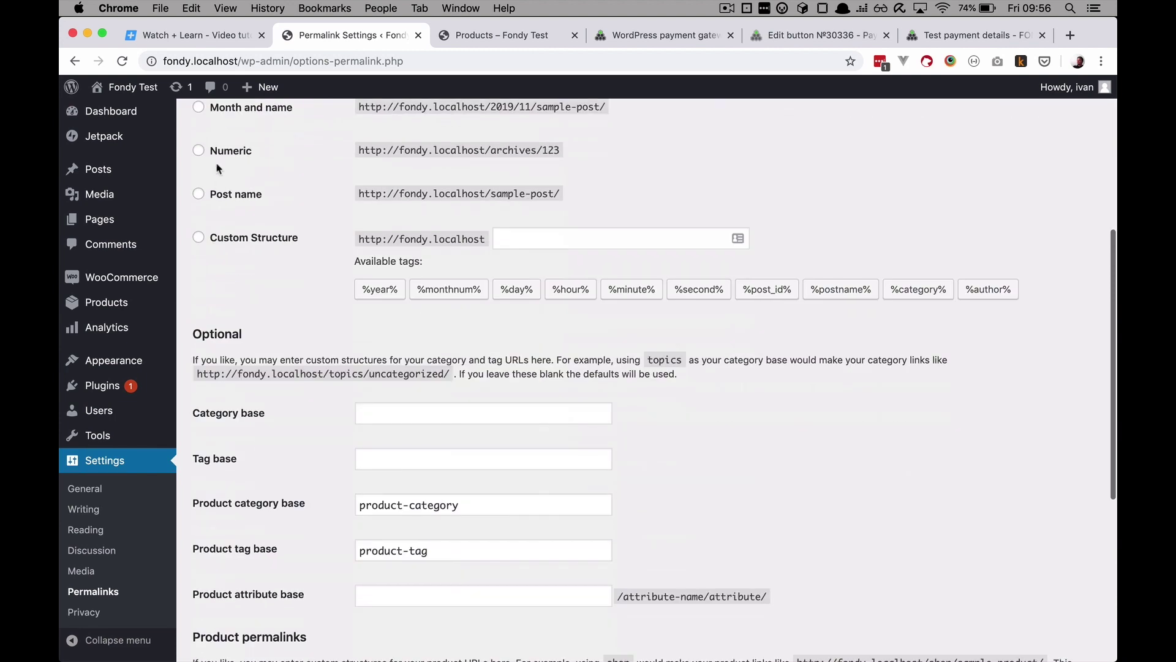
left_click(198, 193)
scroll(287, 345, "down", 6)
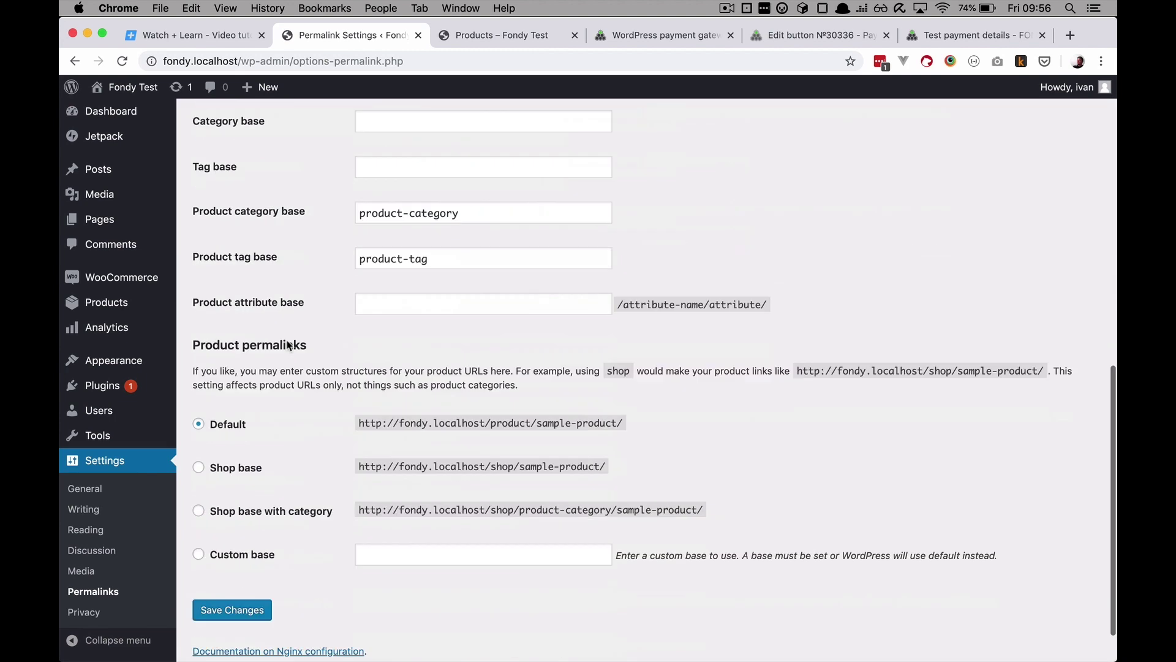
left_click(242, 556)
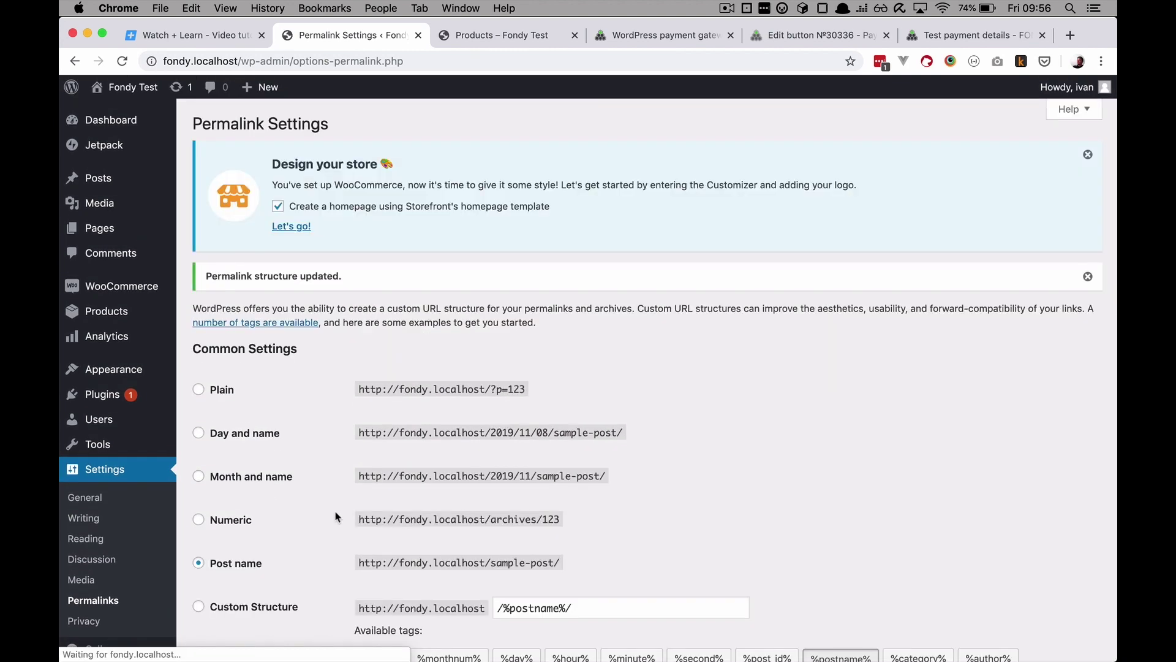
left_click(493, 35)
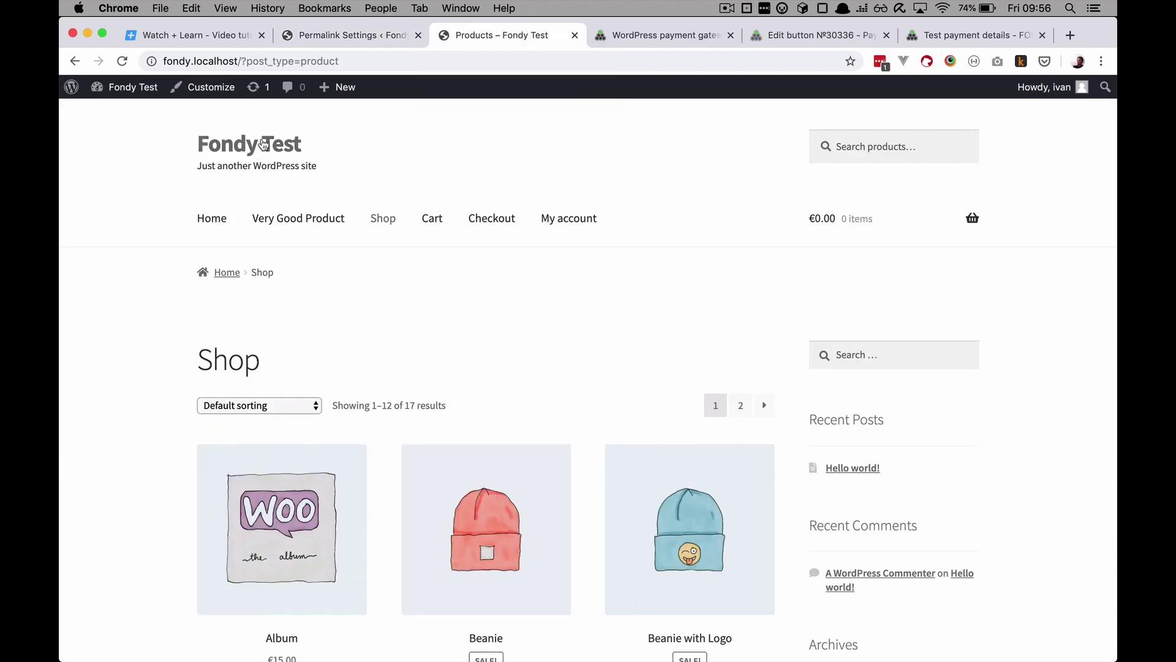
Step: Open the Shop page at /shop/ and the Beanie product at /product/beanie/ to check clean URLs
left_click(263, 147)
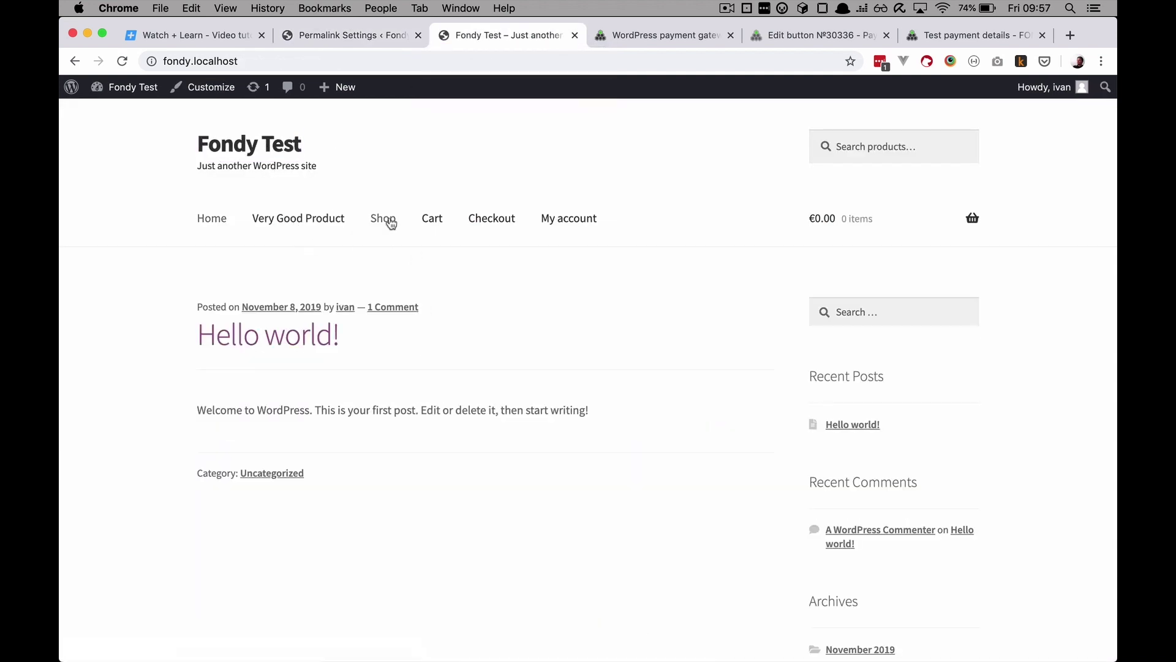
left_click(384, 219)
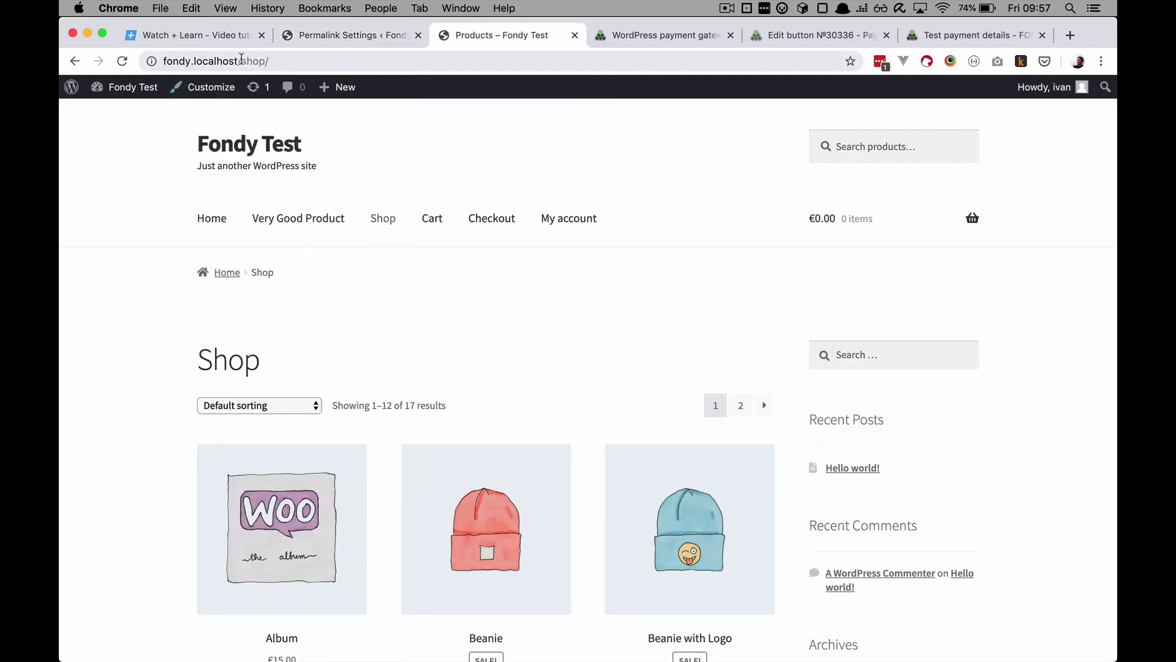
left_click_drag(237, 61, 290, 62)
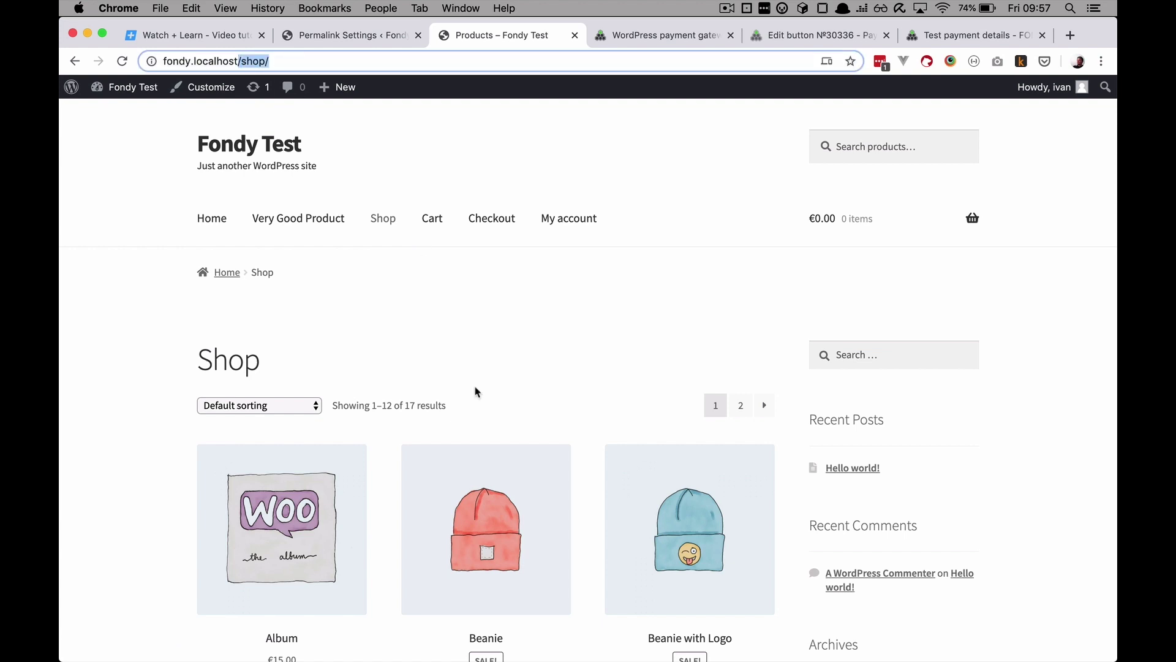
left_click(483, 361)
scroll(483, 365, "down", 5)
left_click(495, 204)
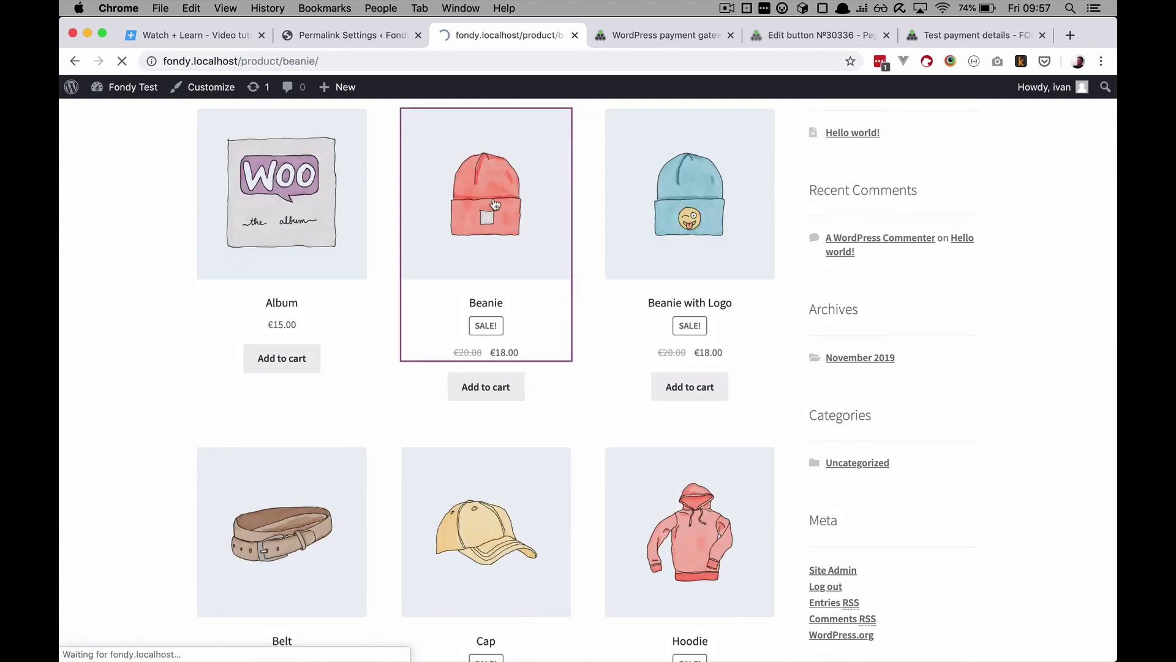
scroll(544, 490, "down", 5)
scroll(547, 497, "up", 5)
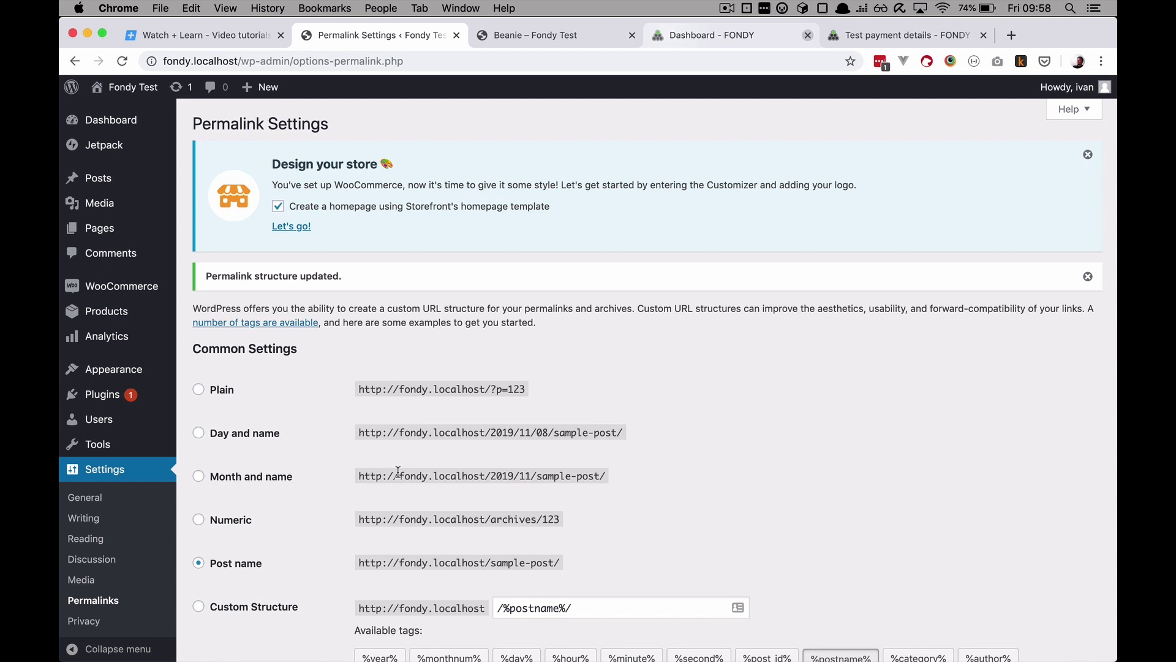
Step: Search plugins for 'fon', then install and activate FONDY — WooCommerce Payment Gateway
mouse_move(102, 394)
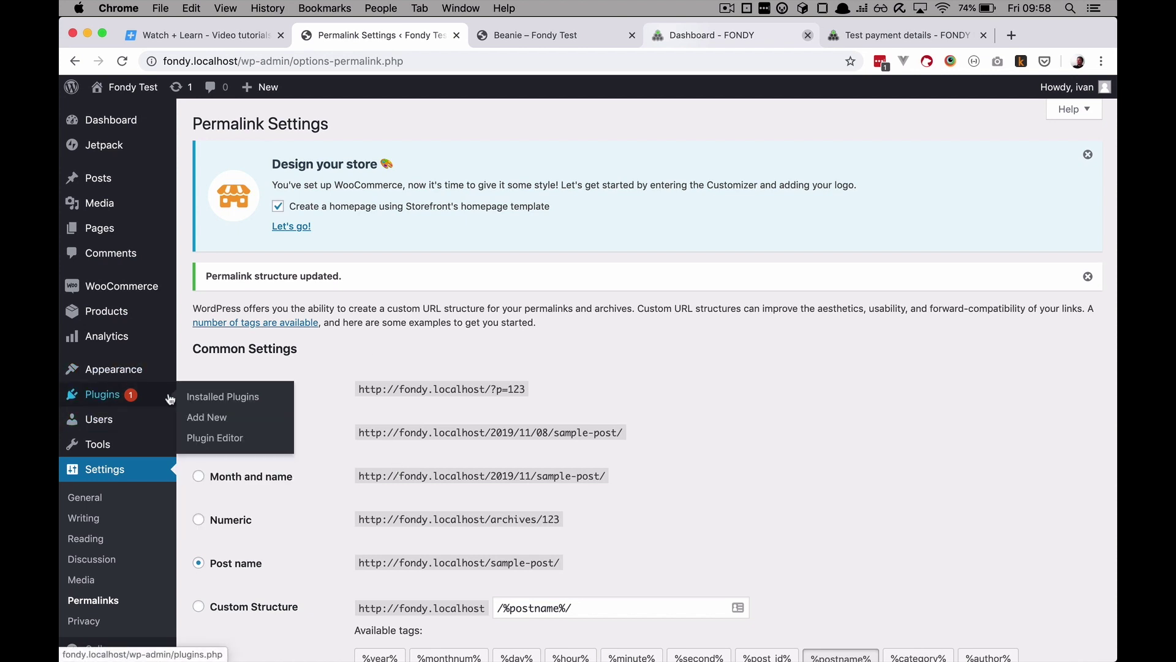
left_click(208, 419)
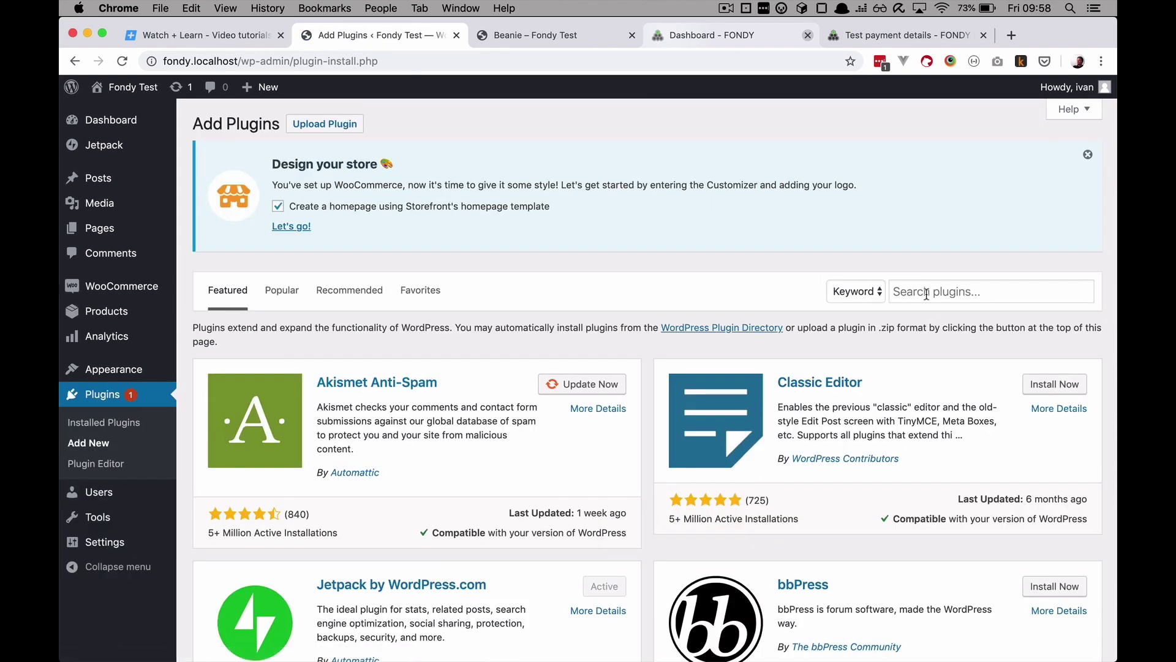
left_click(927, 295)
type("fondy")
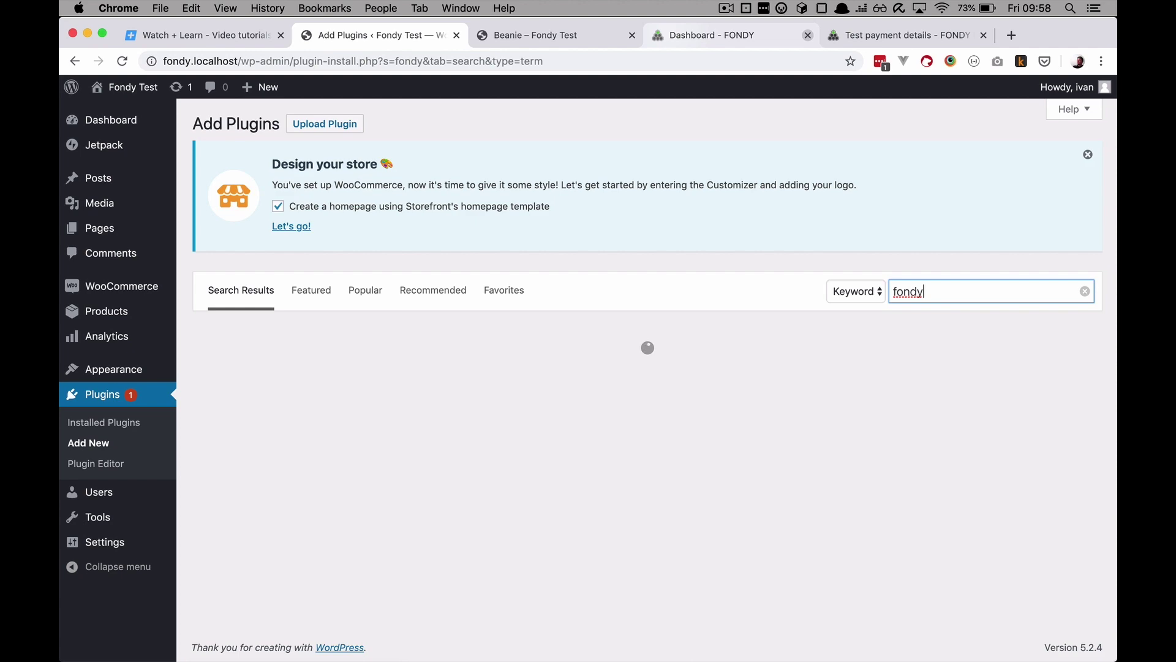
scroll(788, 408, "down", 5)
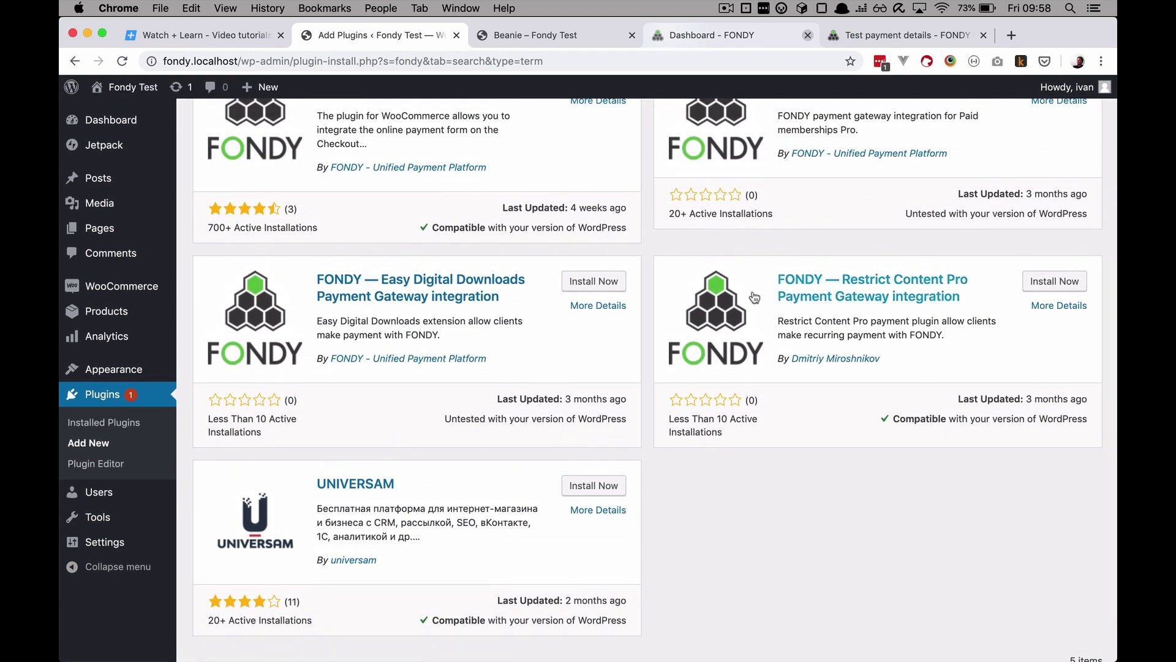
scroll(659, 338, "up", 2)
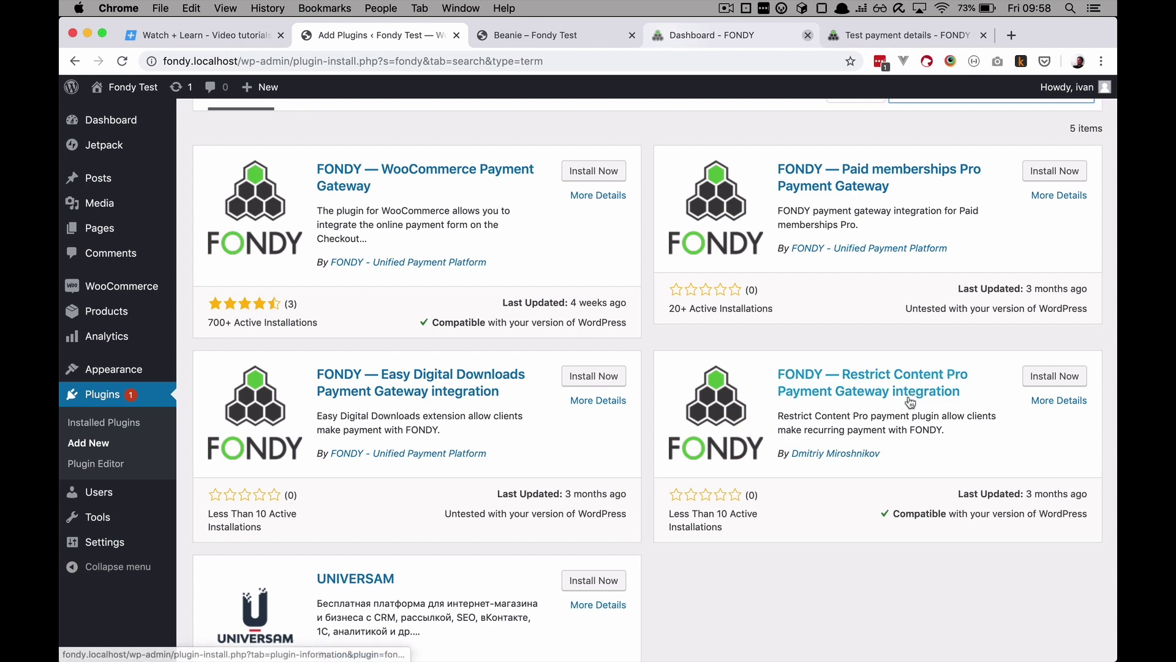
scroll(456, 356, "up", 4)
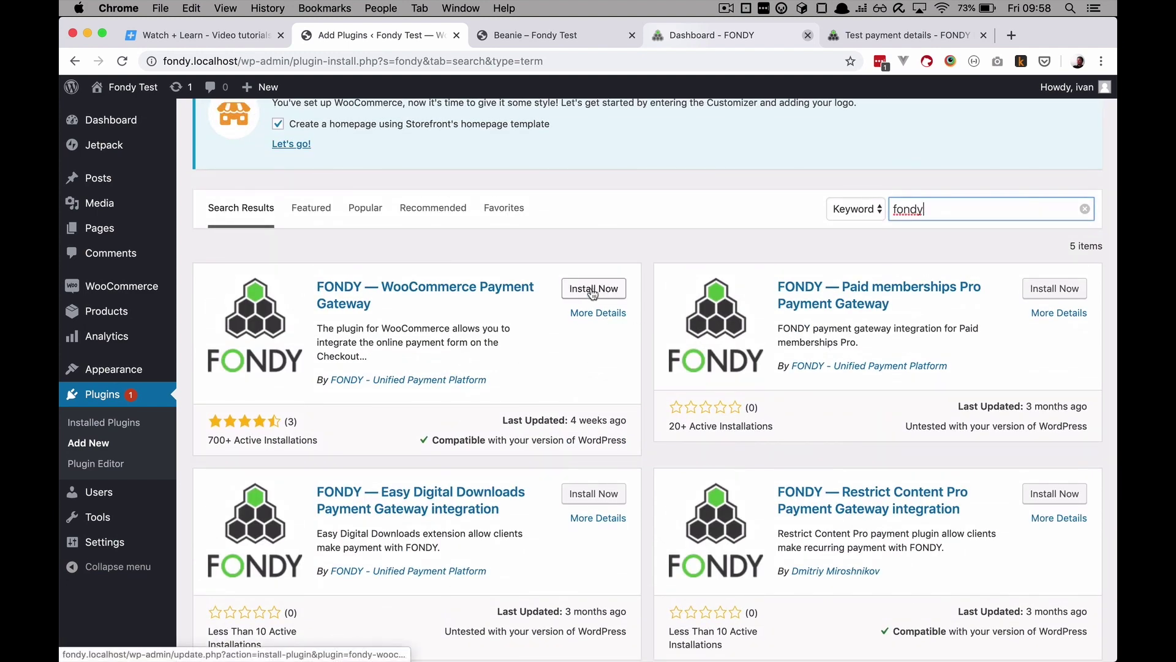
left_click(592, 293)
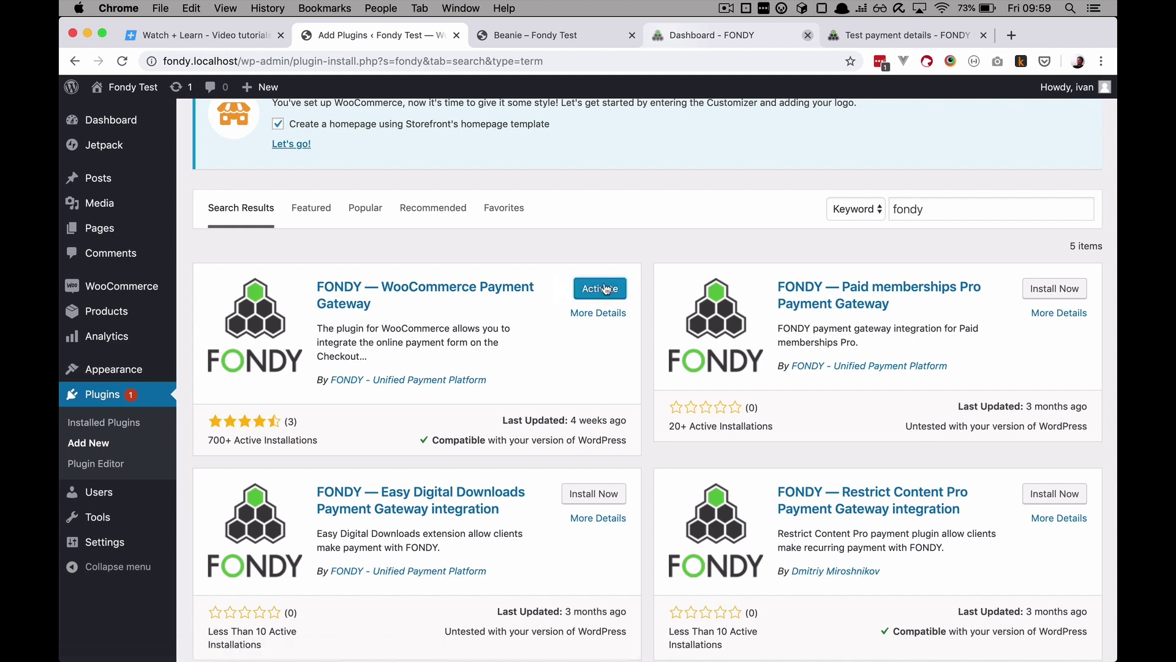
left_click(601, 289)
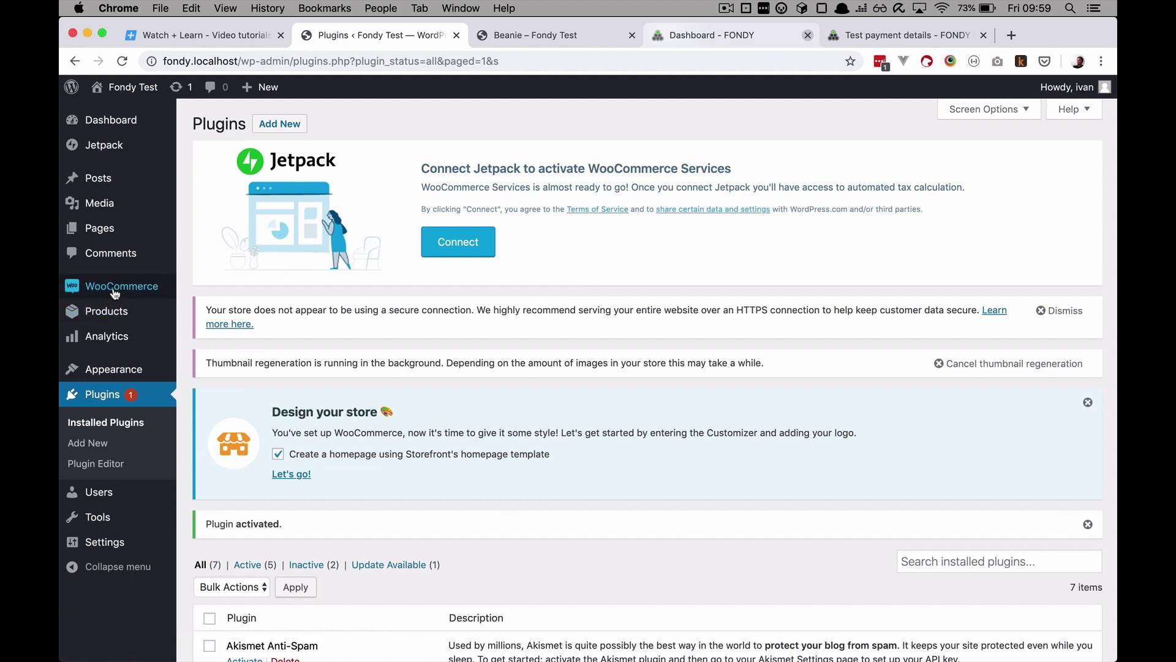
Step: Go to WooCommerce Settings > Payments, where FONDY – Fondy Online Payments is listed
mouse_move(115, 293)
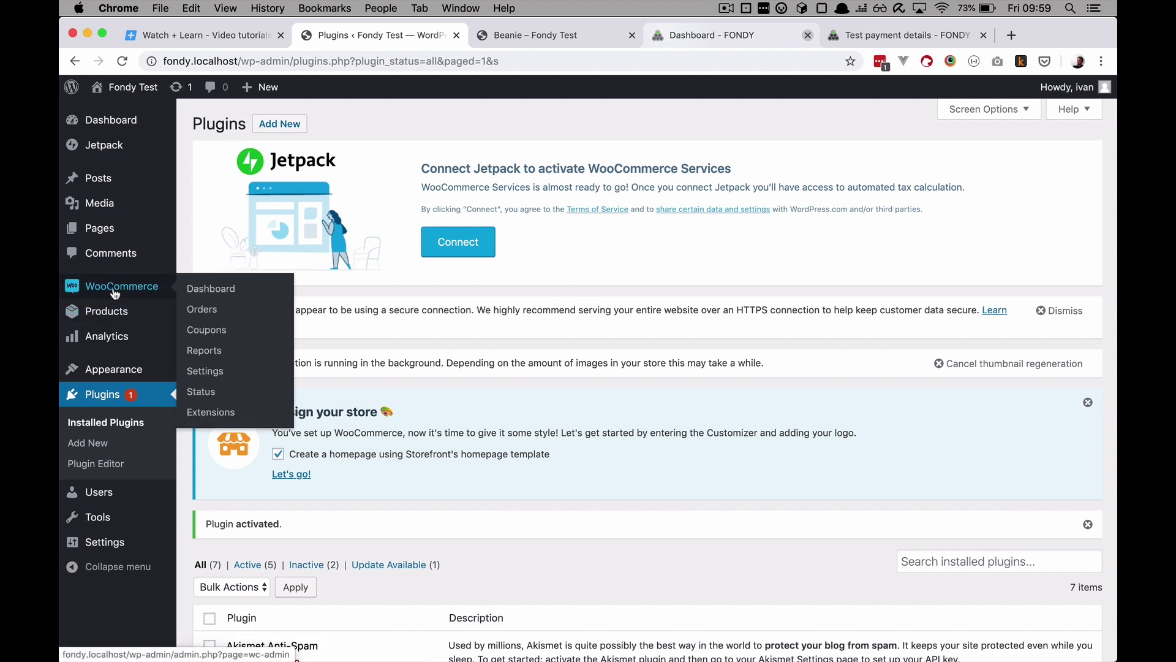
left_click(212, 370)
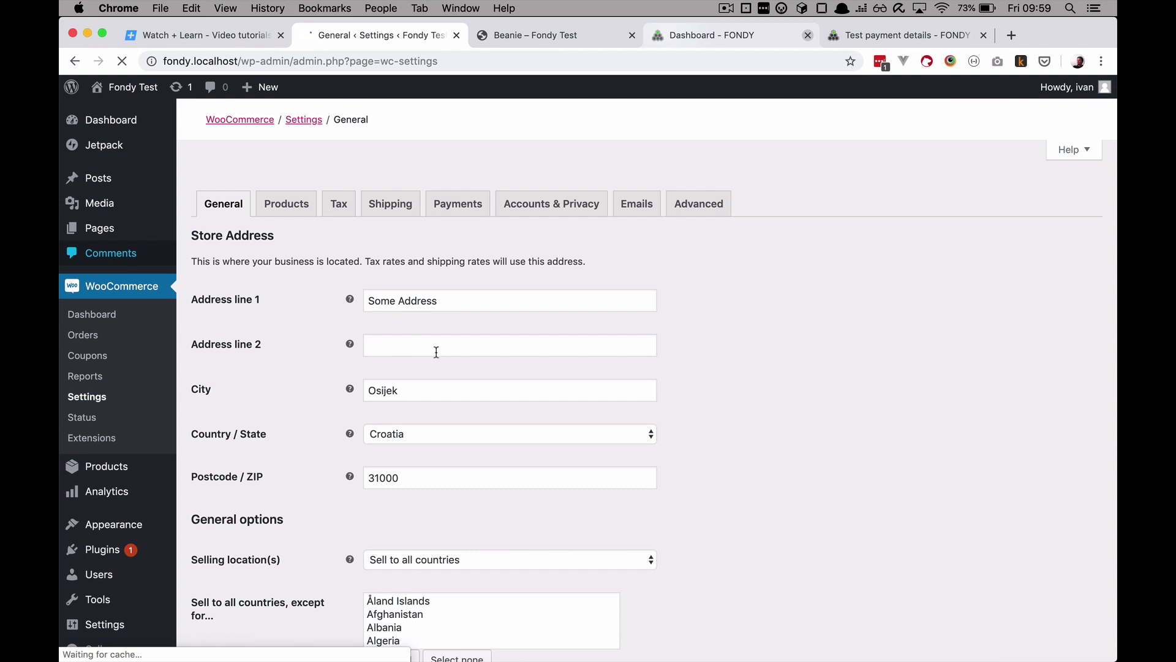
left_click(455, 210)
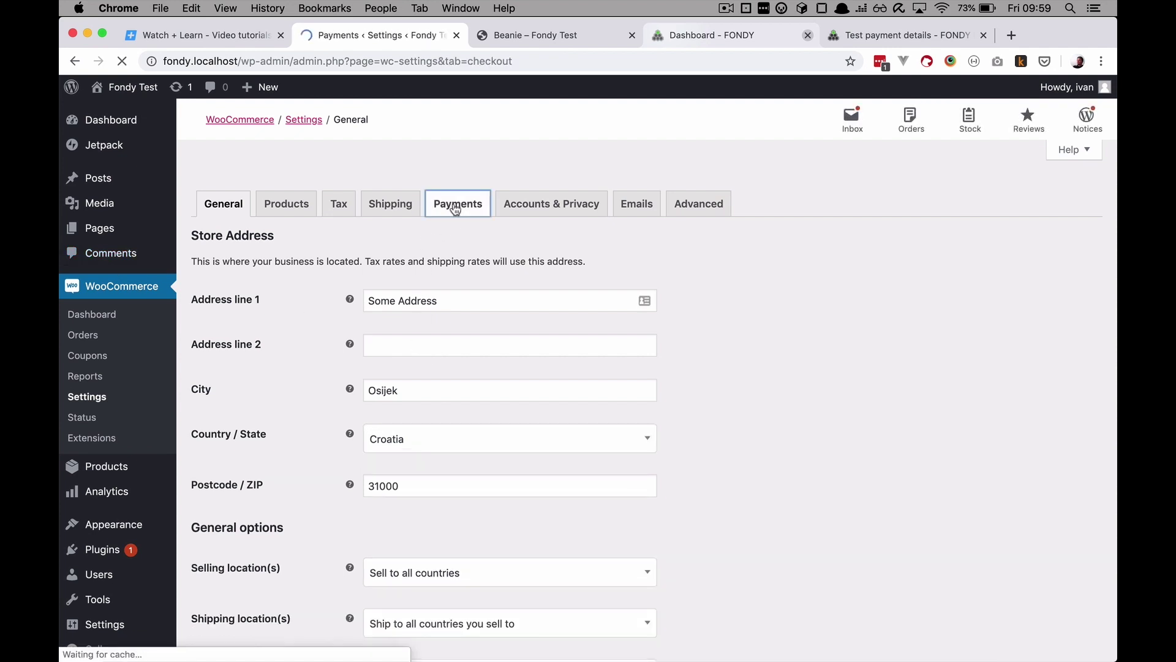
scroll(453, 518, "down", 1)
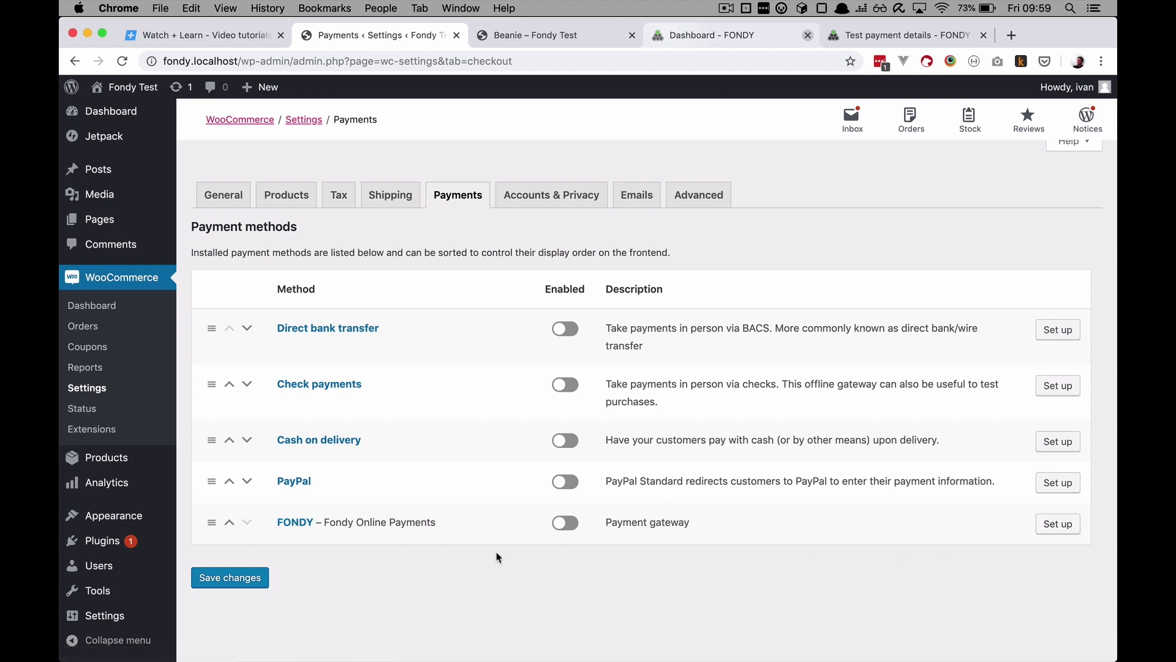
Step: Enable the FONDY payment method with Enable Test Mode ticked, then view the Fondy merchant dashboard
left_click(567, 524)
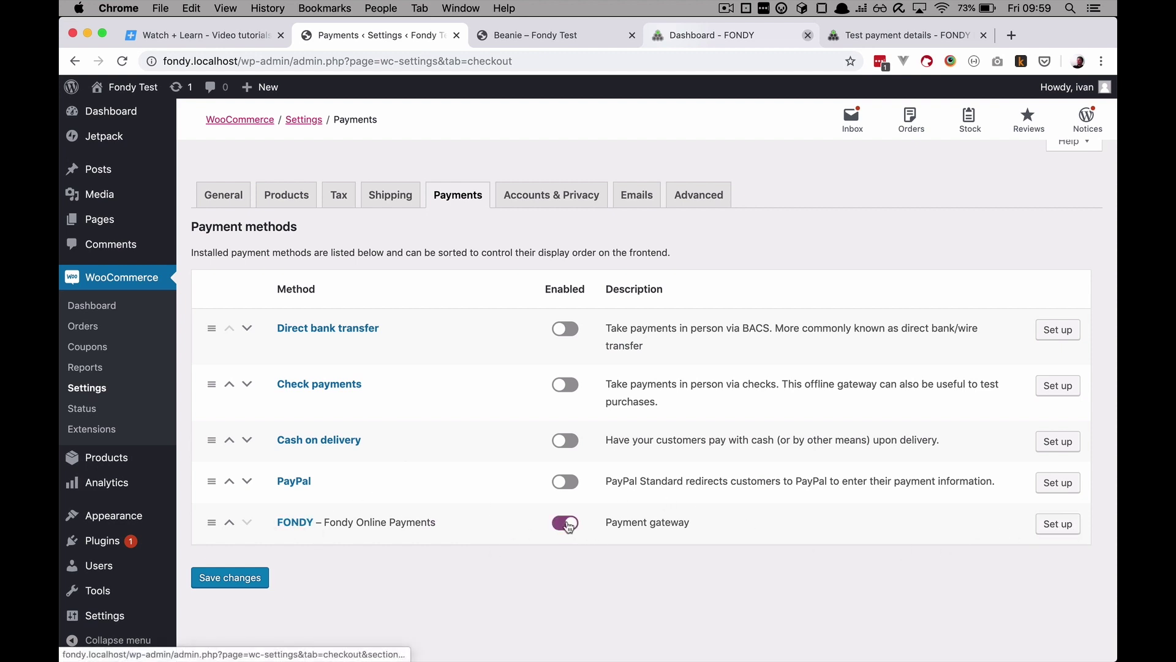
left_click(1060, 524)
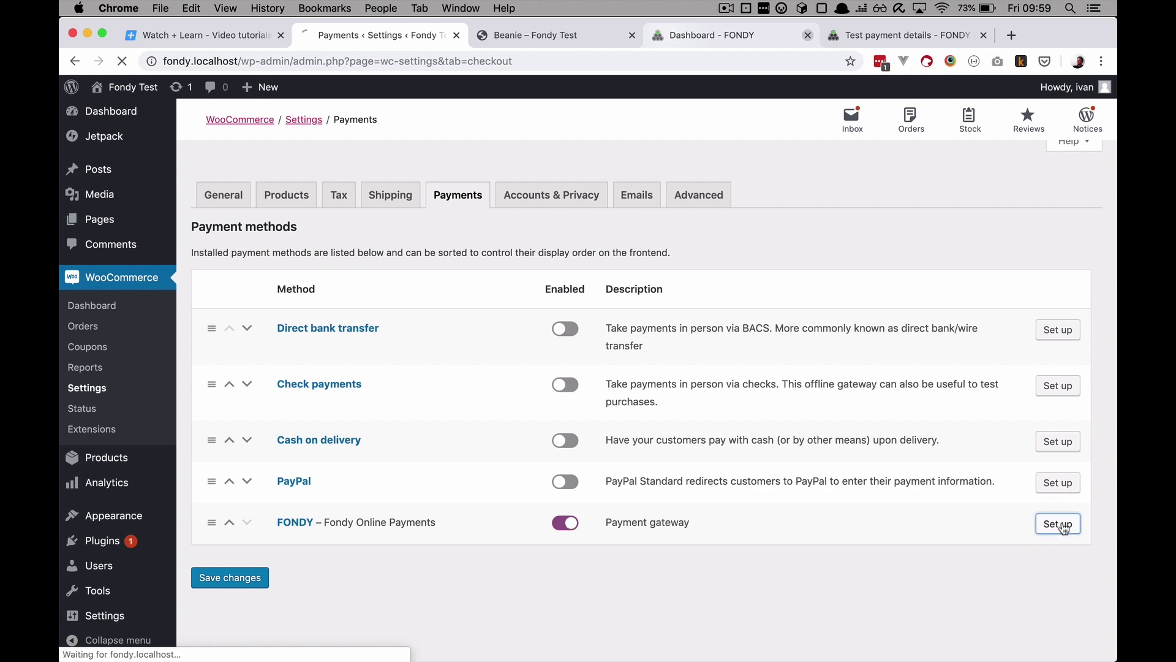
scroll(436, 408, "down", 7)
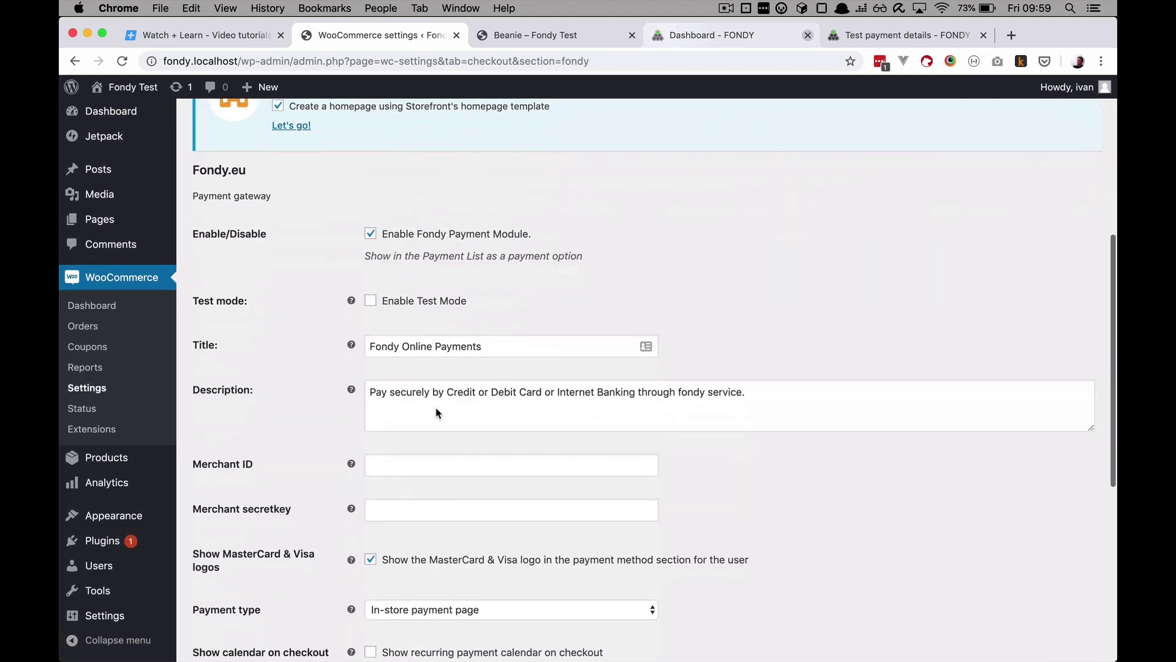
scroll(436, 408, "up", 2)
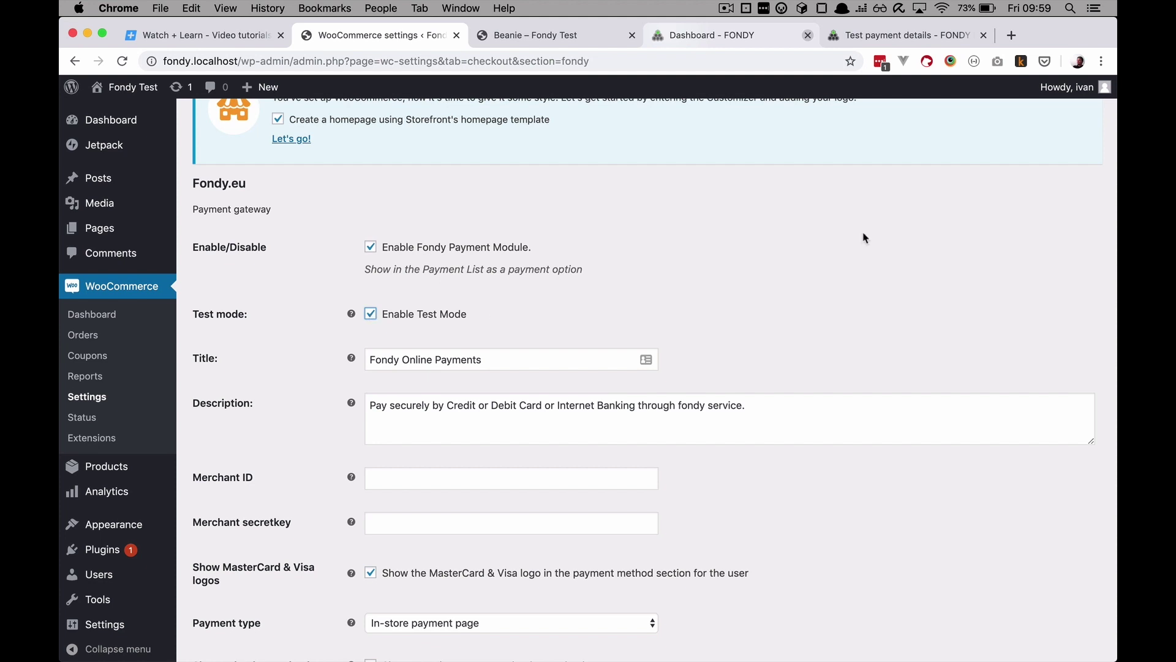
left_click(726, 35)
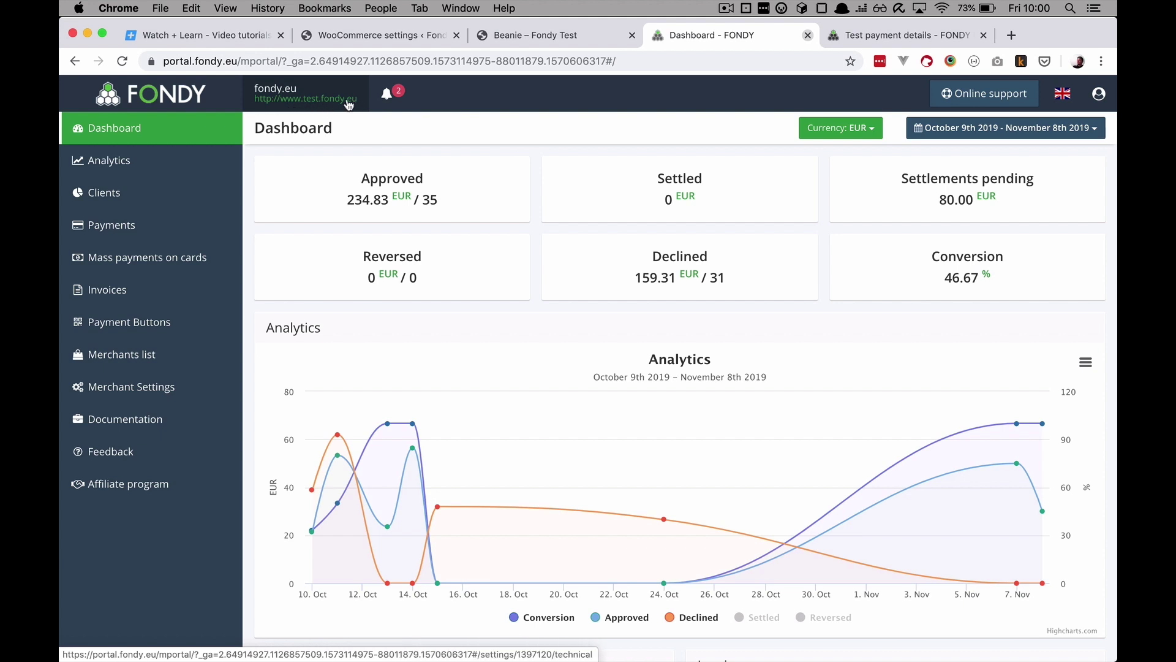
Step: Look up the merchant ID and keys under Fondy's Technical settings, then return to WooCommerce's FONDY configuration
left_click(316, 98)
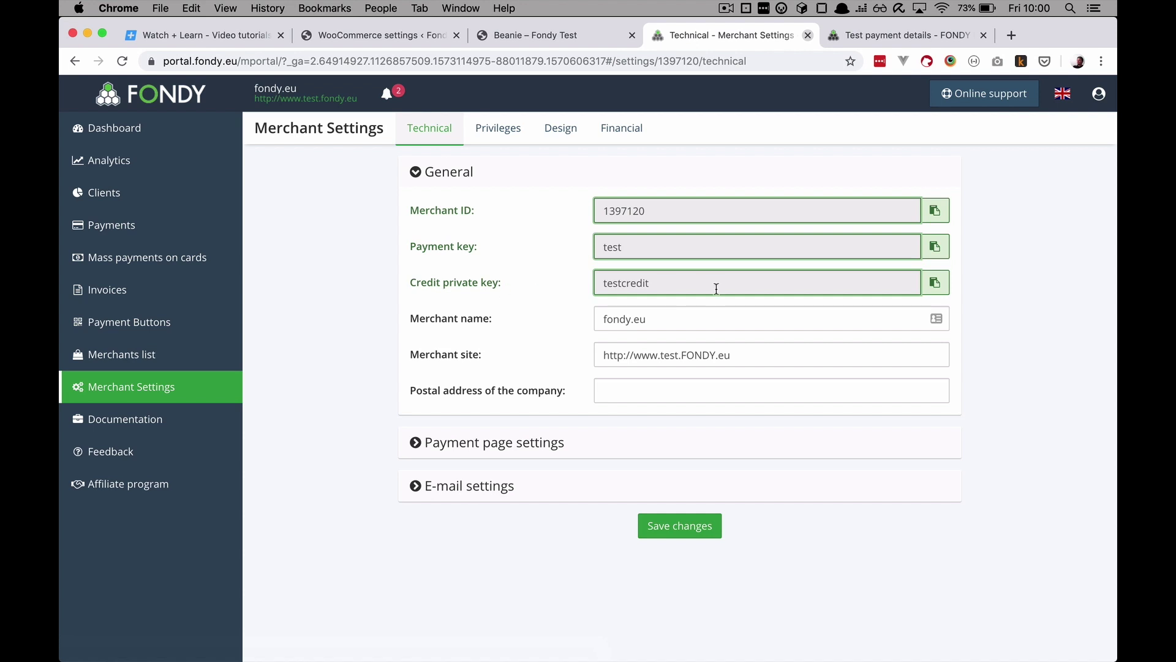
left_click(367, 35)
scroll(471, 538, "down", 5)
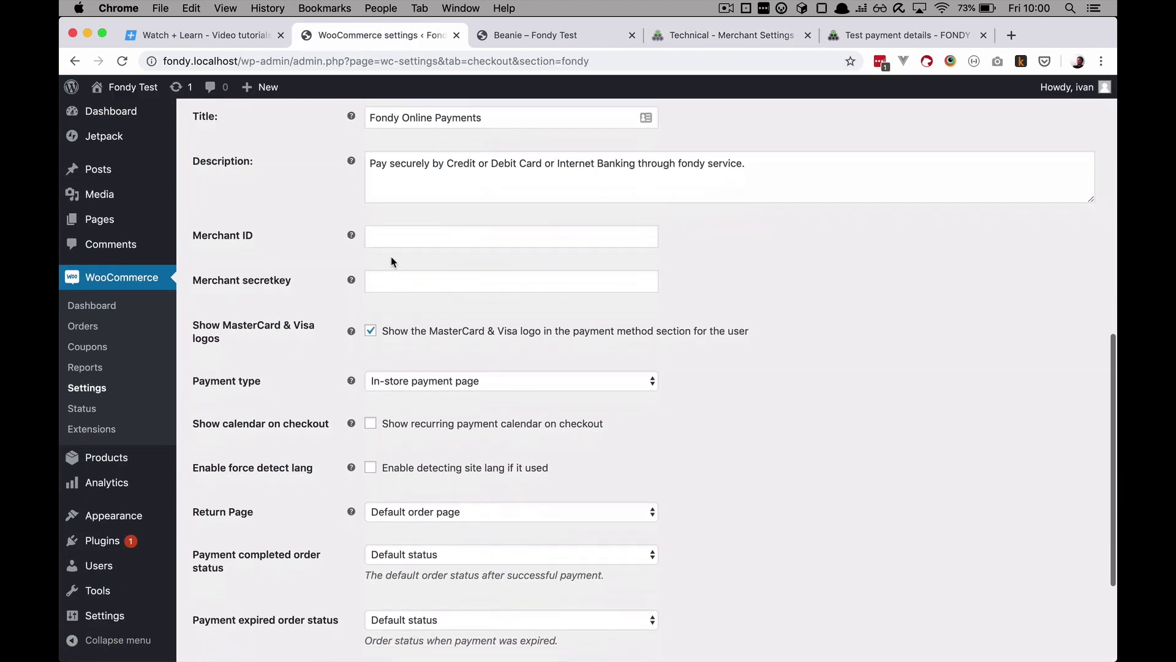
left_click(386, 236)
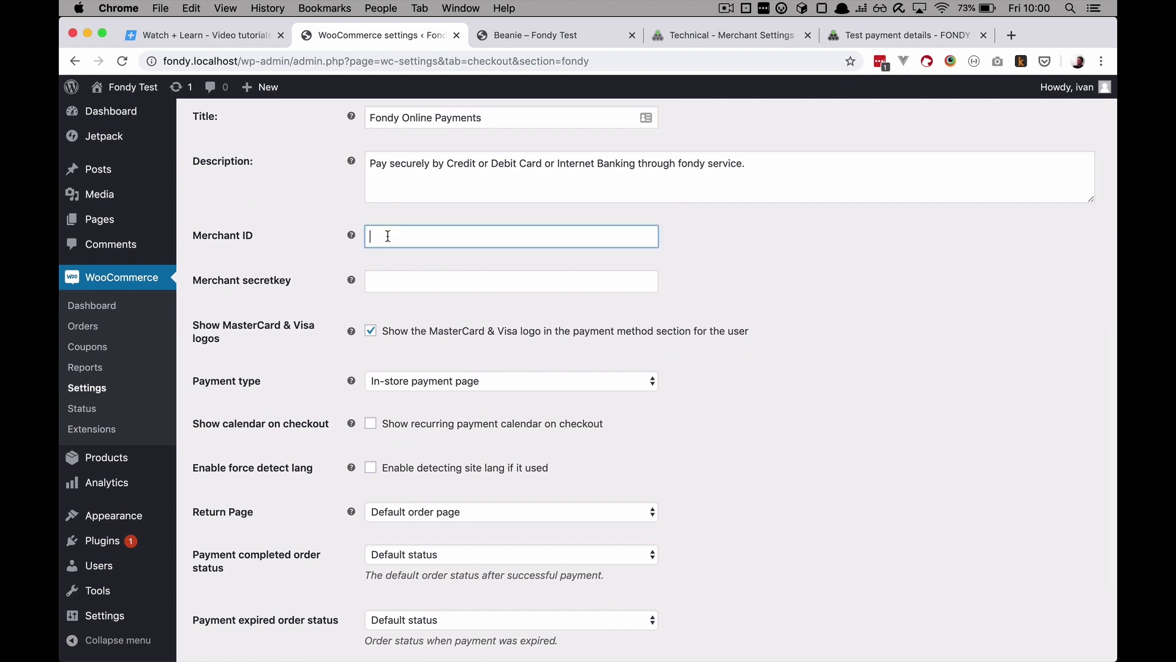
left_click(399, 286)
scroll(522, 421, "up", 2)
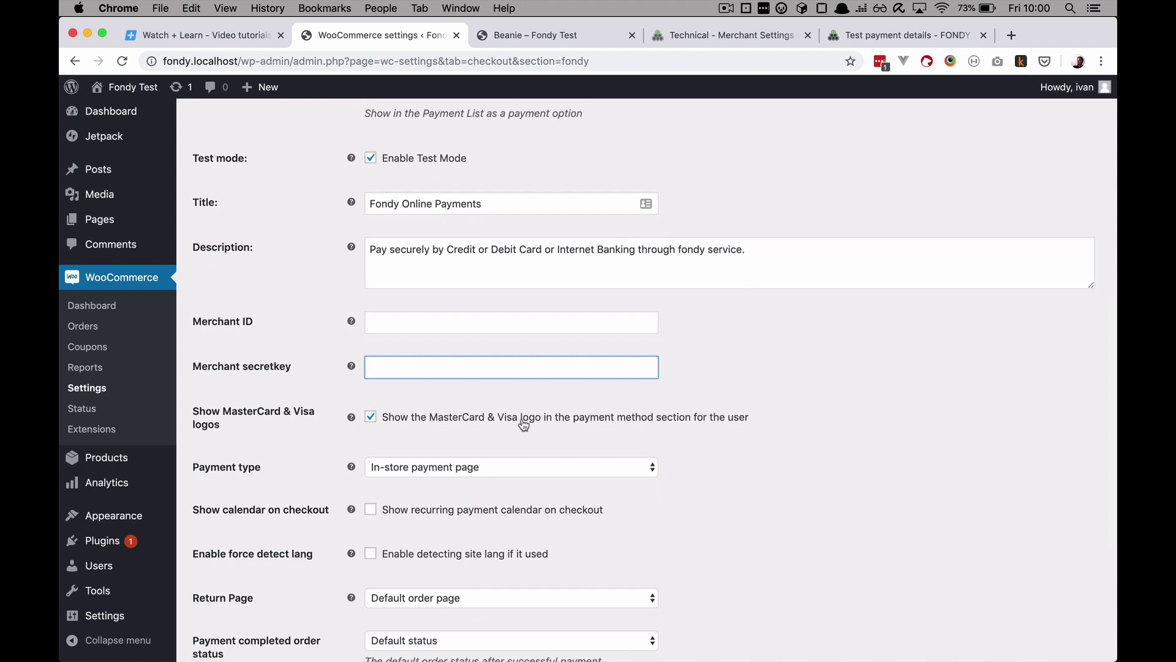
scroll(524, 424, "down", 1)
scroll(502, 368, "down", 3)
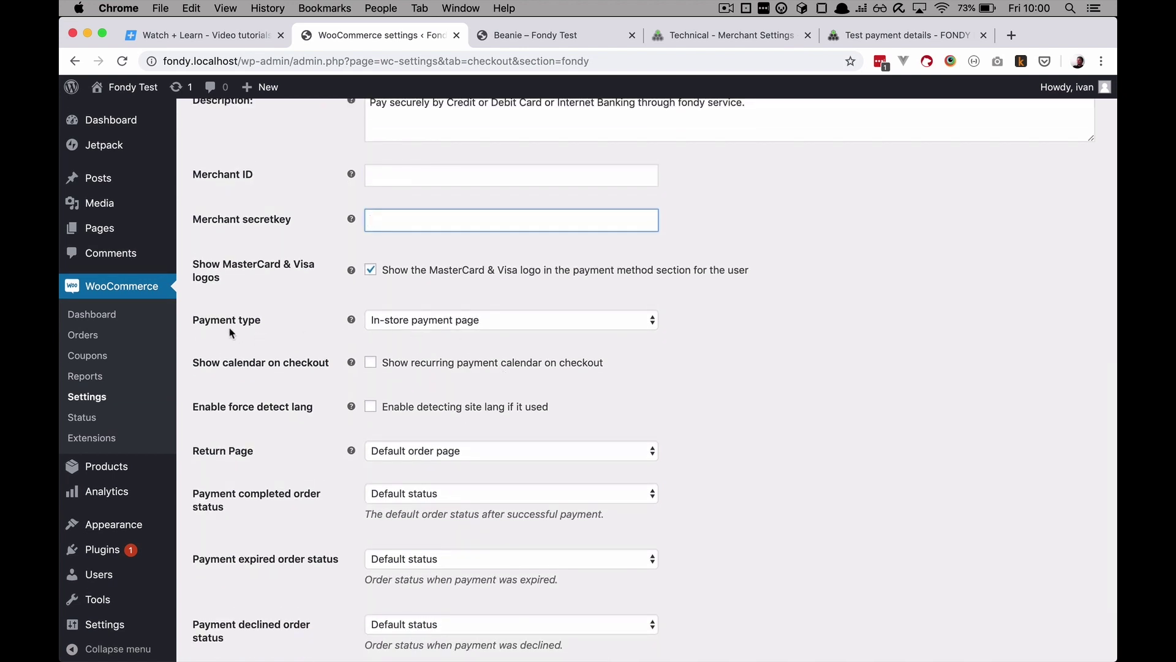
left_click(484, 325)
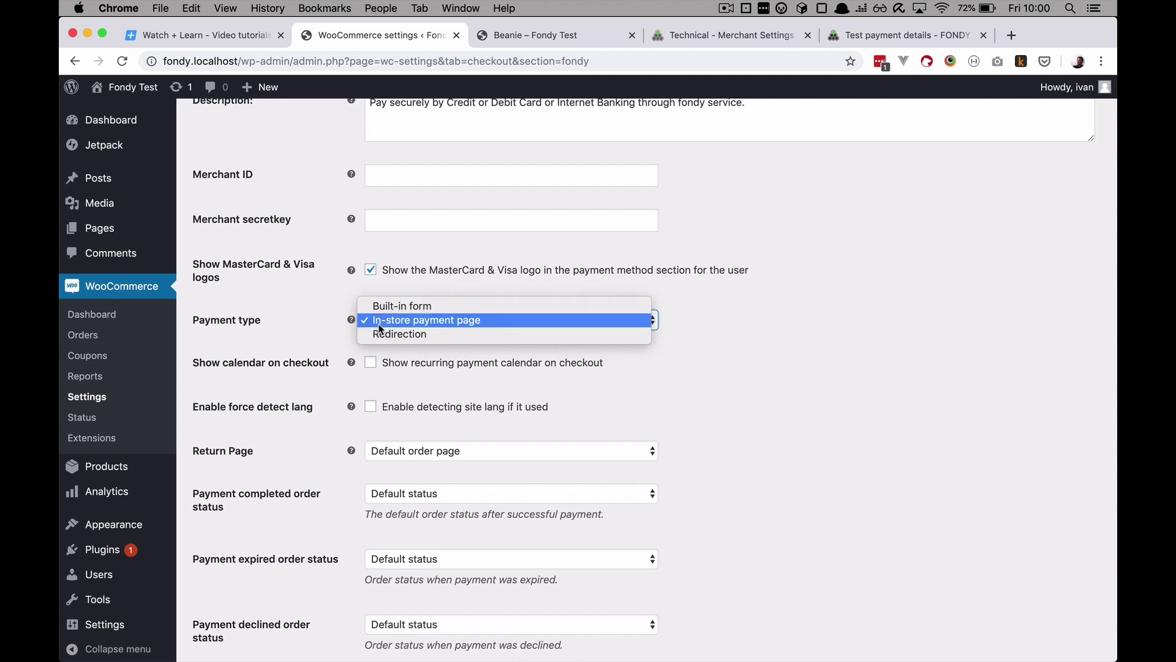
left_click(722, 401)
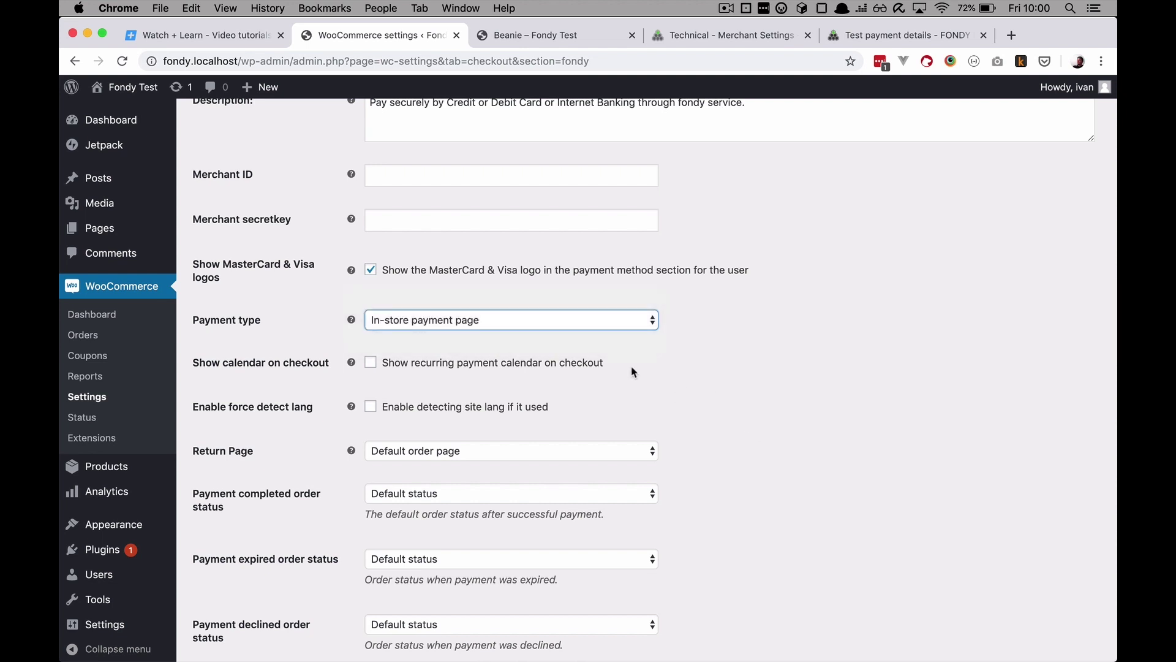
scroll(635, 371, "down", 3)
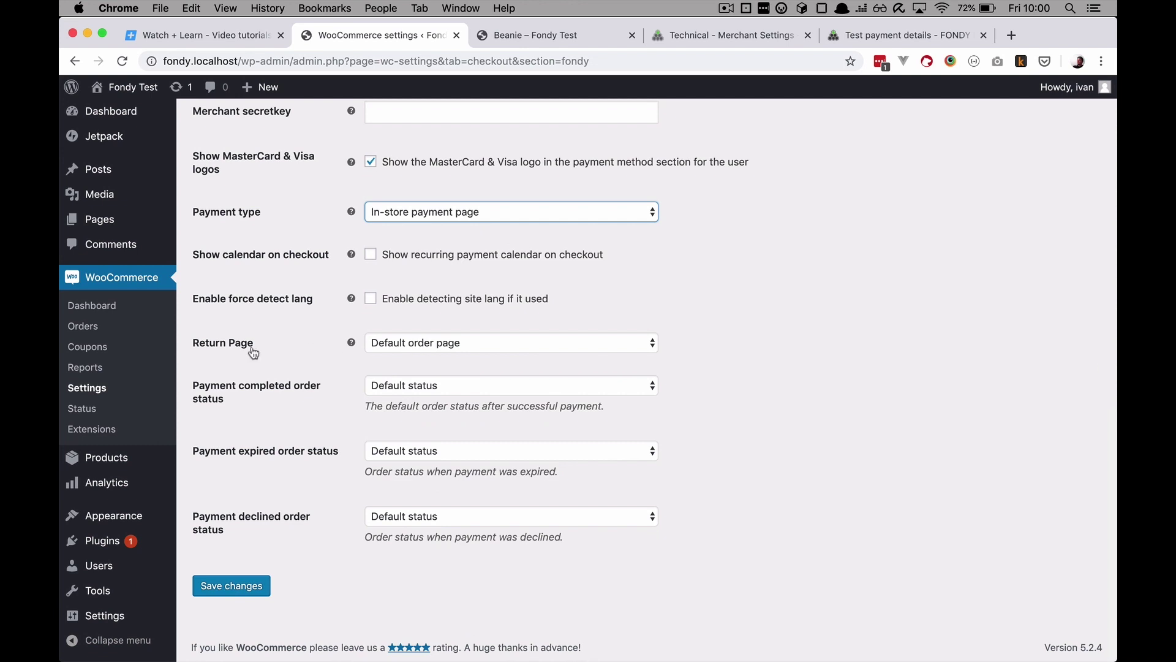
Step: Set the return page to Shop, completed payments to Processing, and expired and declined payments to Cancelled
left_click(516, 347)
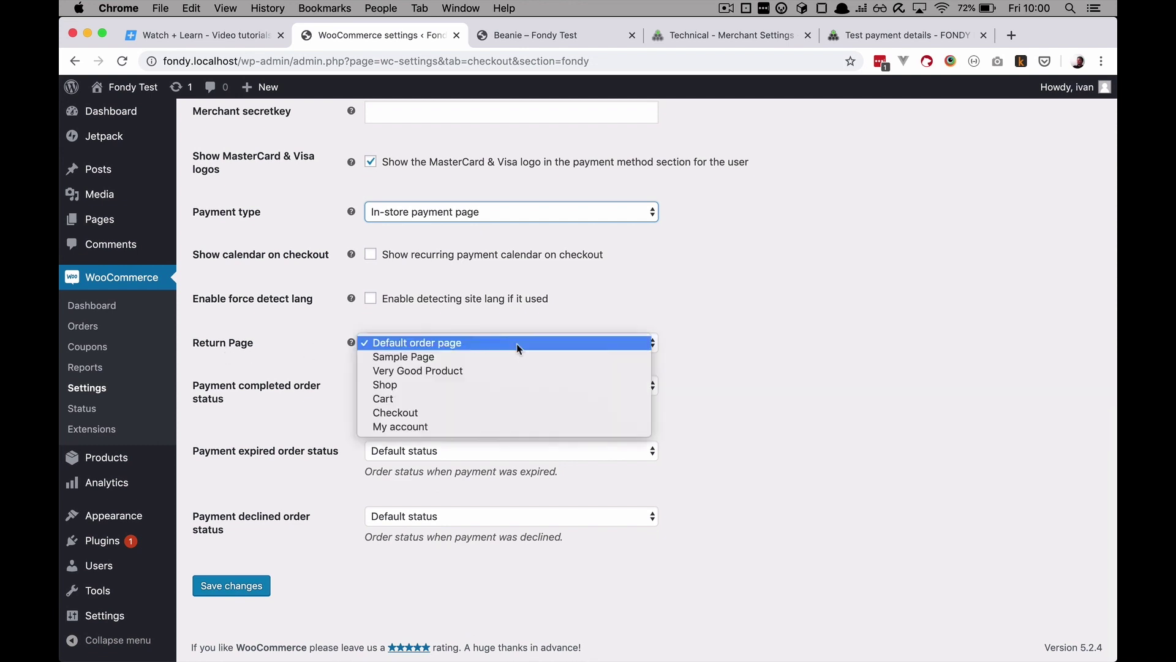
left_click(512, 384)
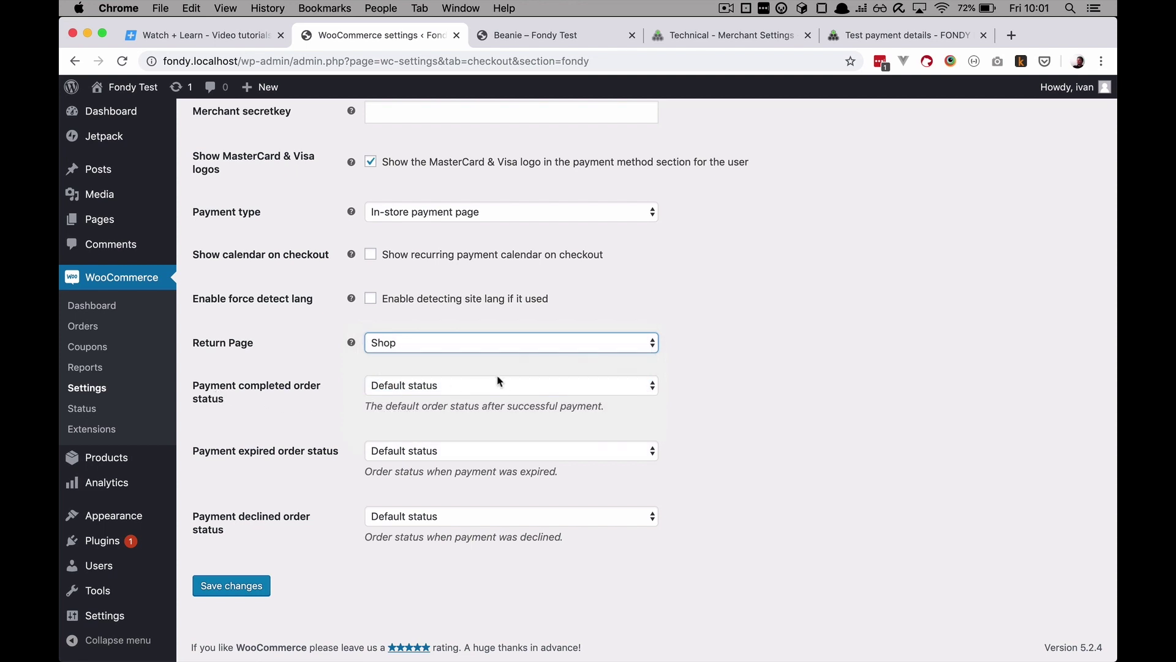
left_click(450, 389)
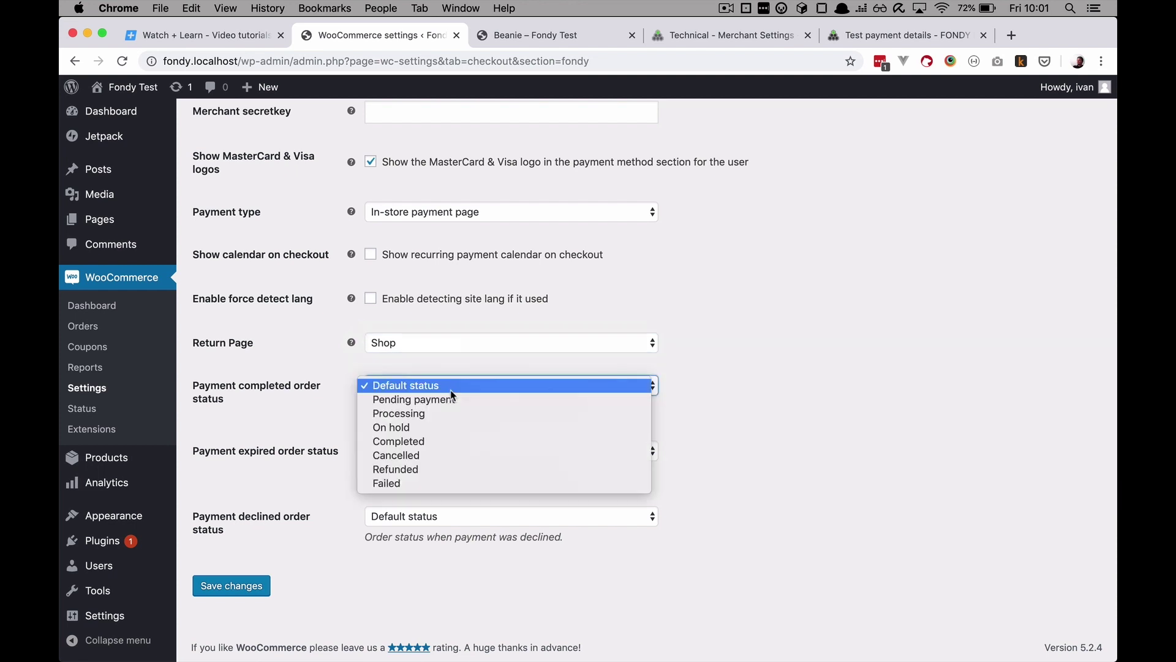
left_click(475, 414)
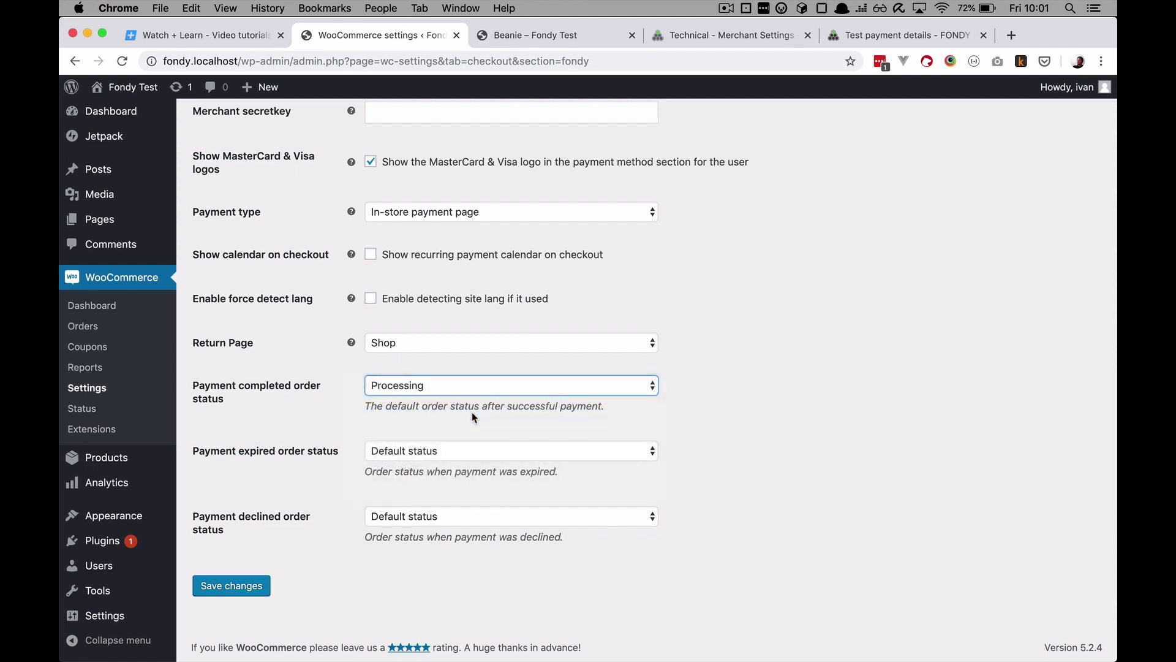
left_click(456, 453)
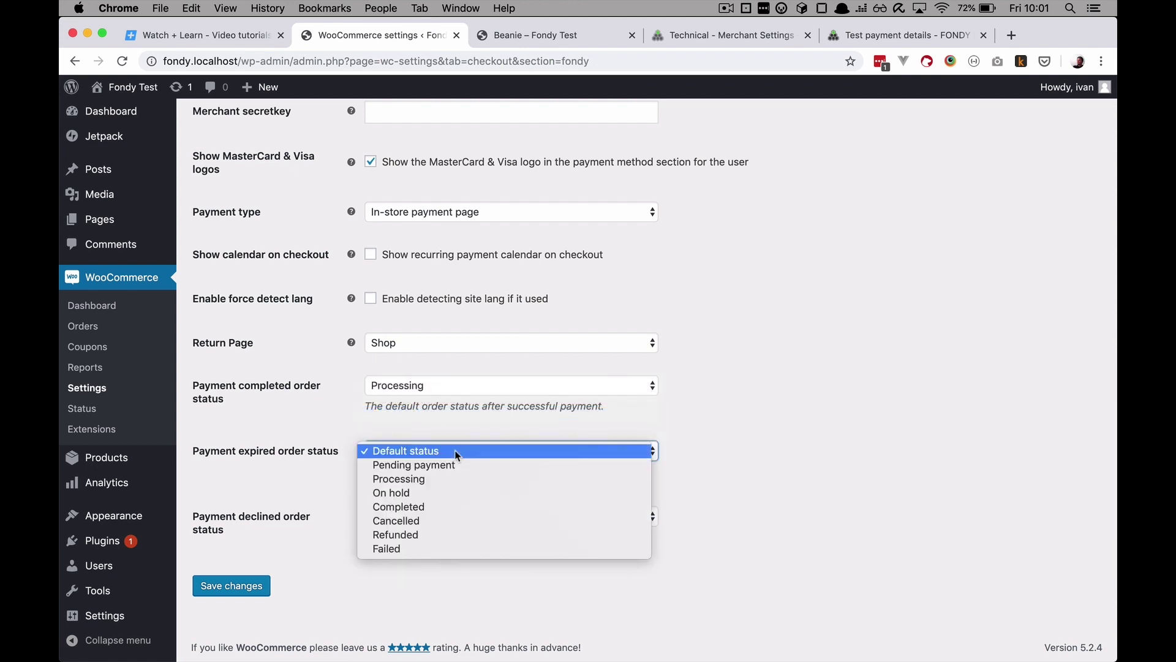
left_click(454, 521)
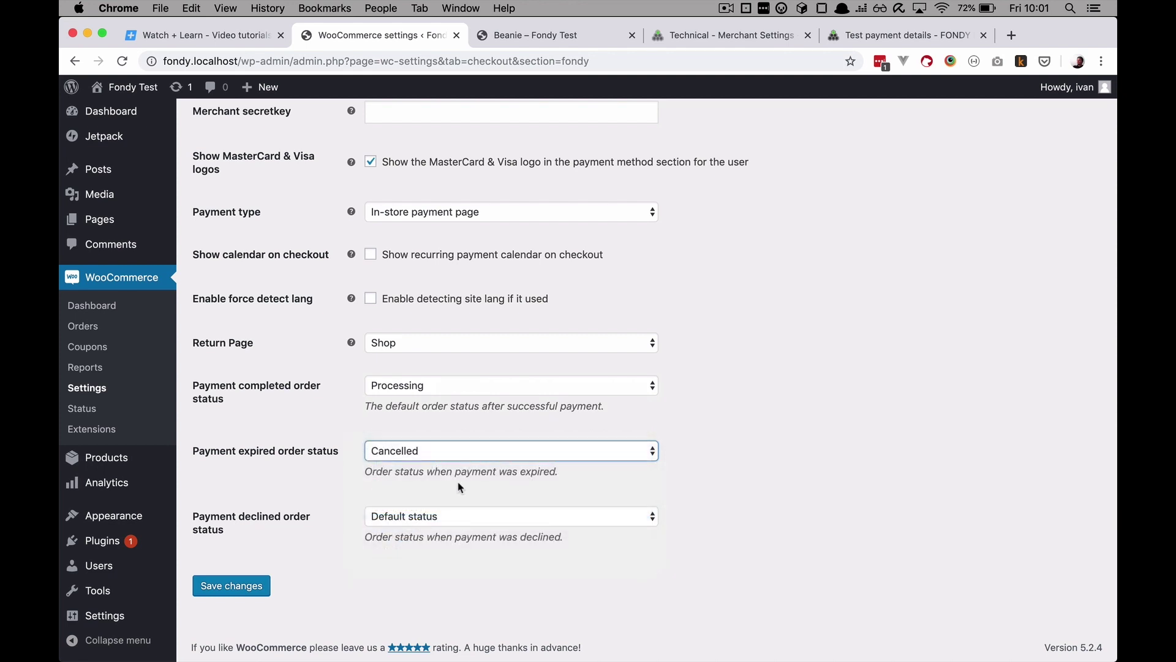
left_click(448, 517)
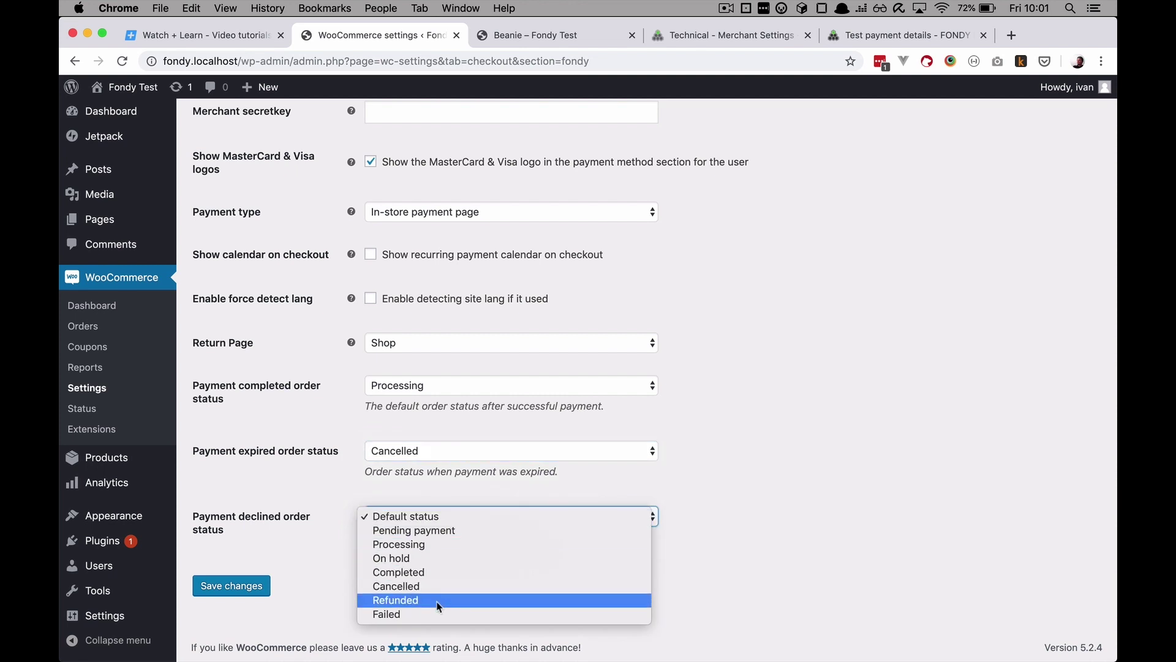
left_click(438, 582)
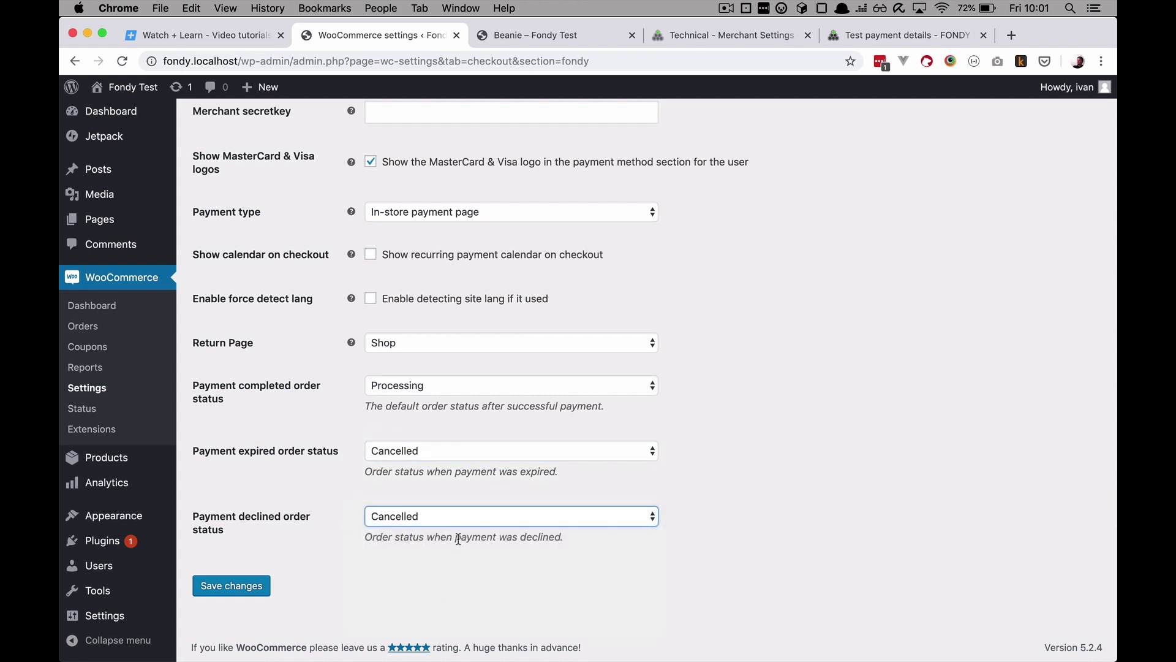
Step: Save the FONDY gateway settings and bring up the Beanie product page
scroll(464, 427, "up", 2)
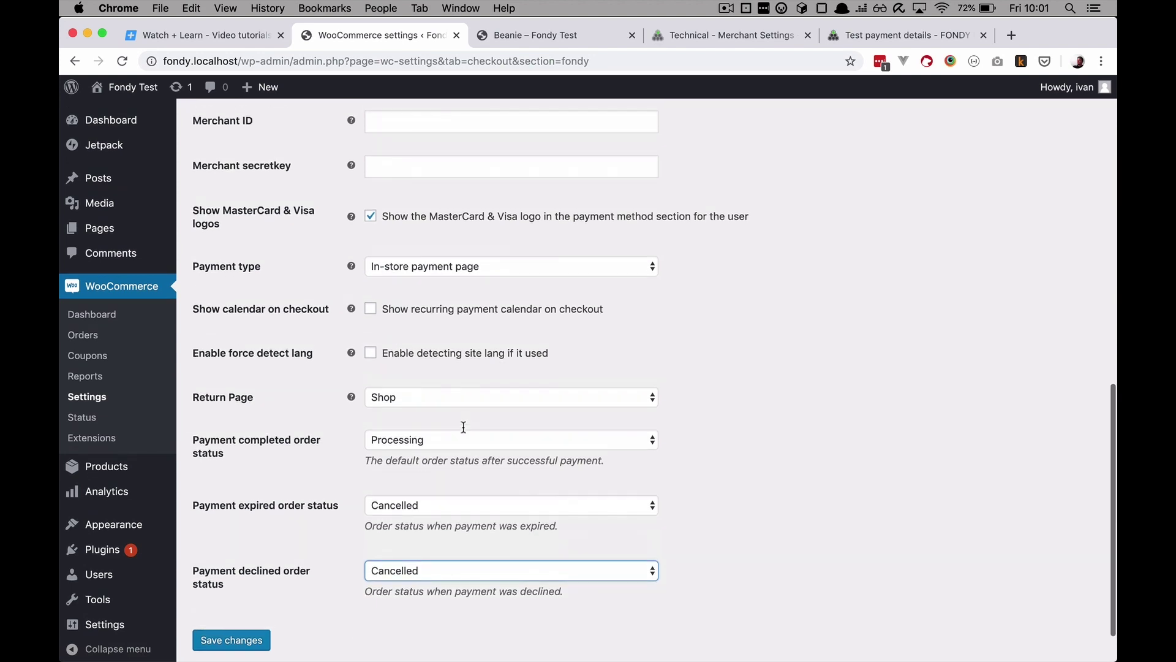
scroll(464, 427, "up", 4)
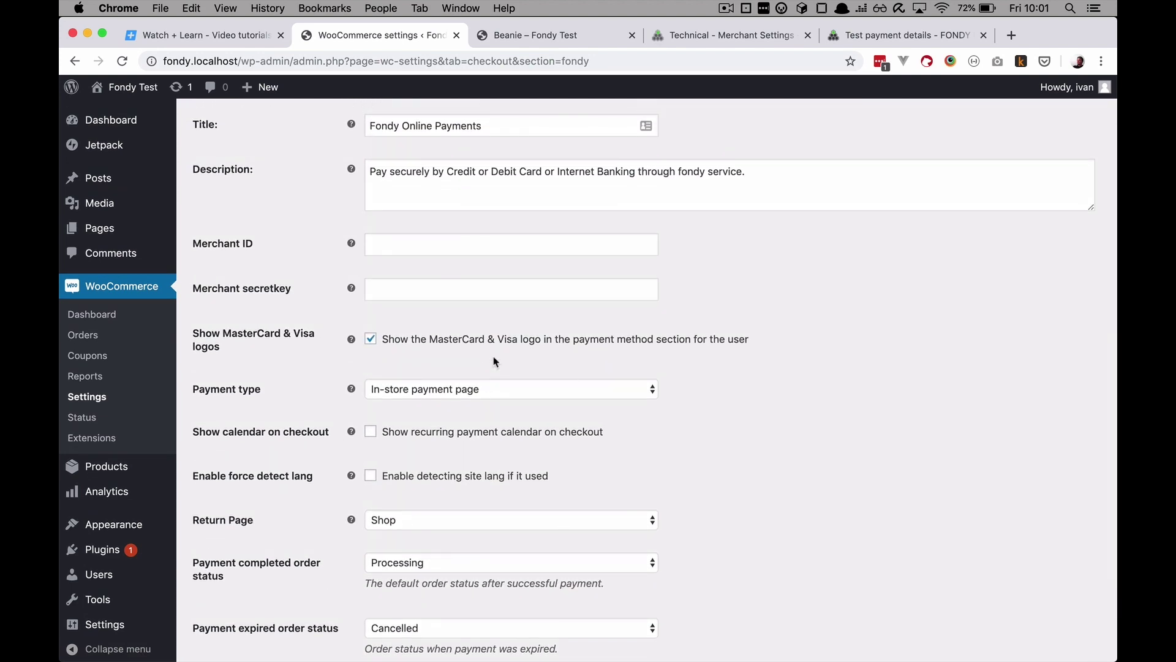
scroll(494, 356, "up", 5)
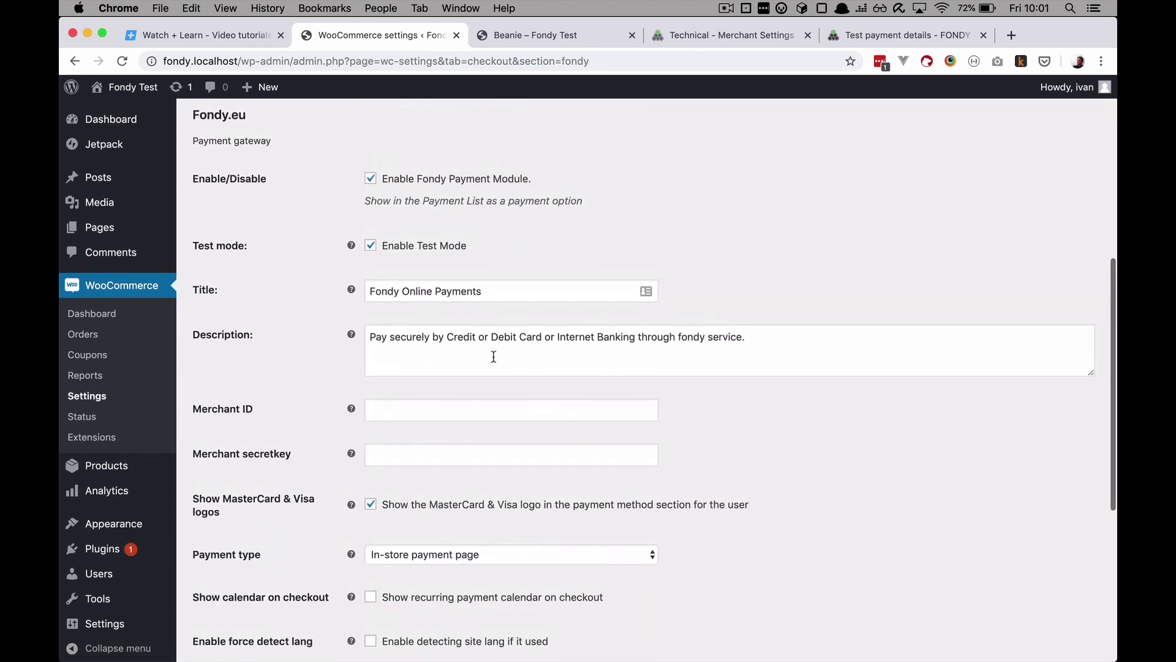
scroll(494, 355, "down", 10)
left_click(244, 587)
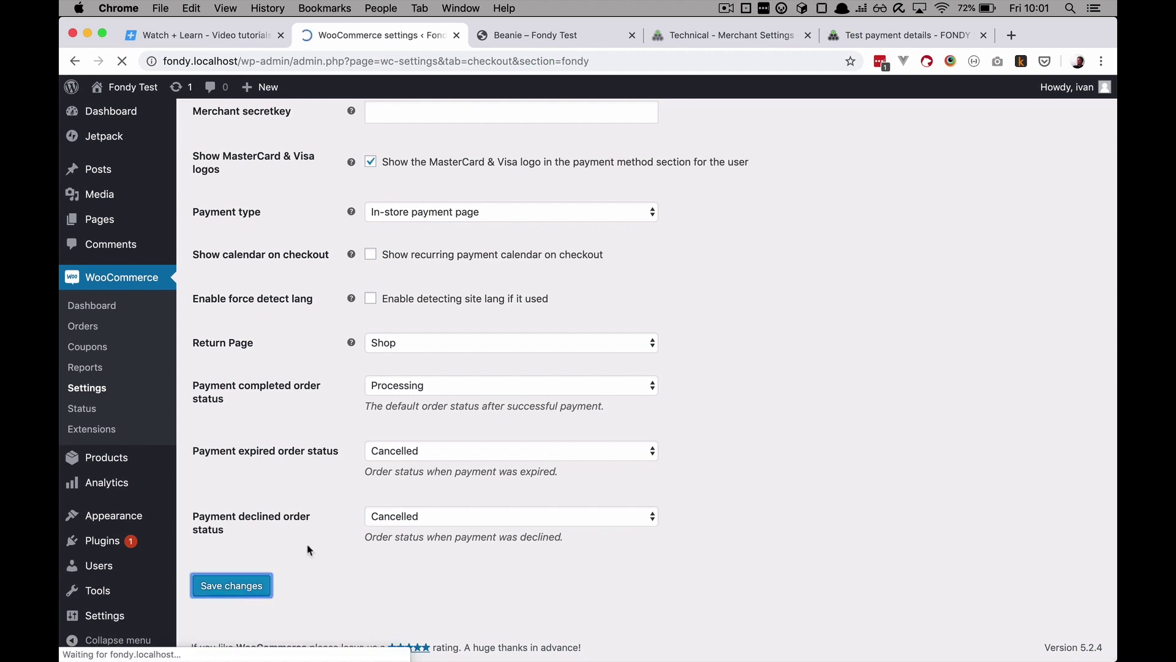
scroll(496, 527, "down", 10)
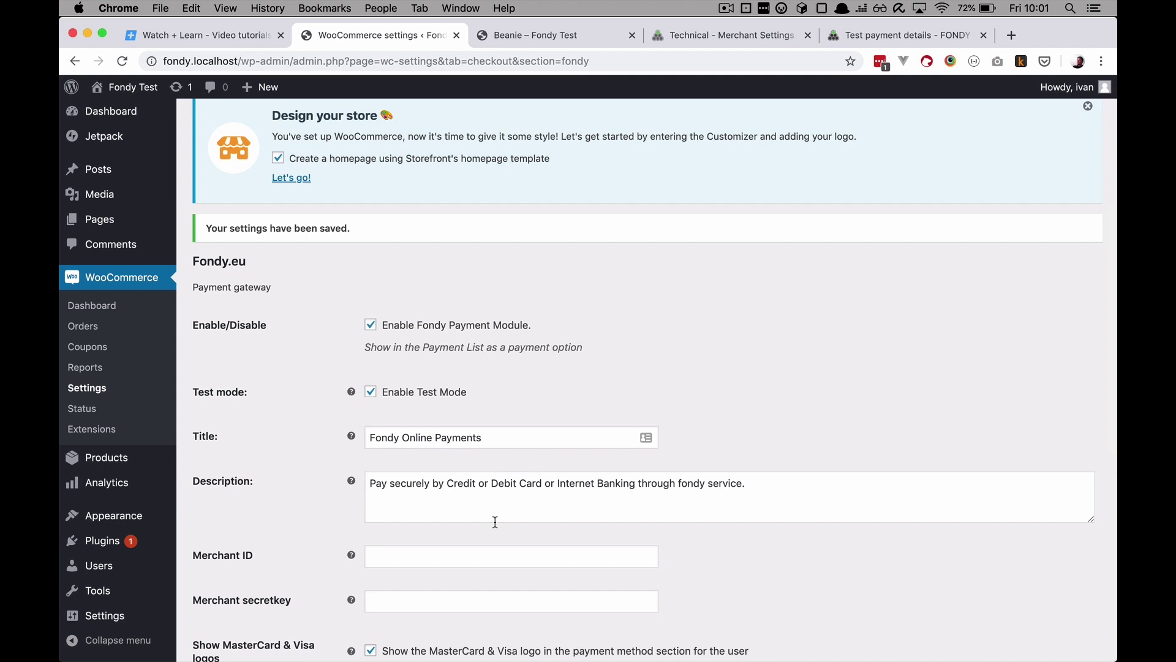
left_click(539, 35)
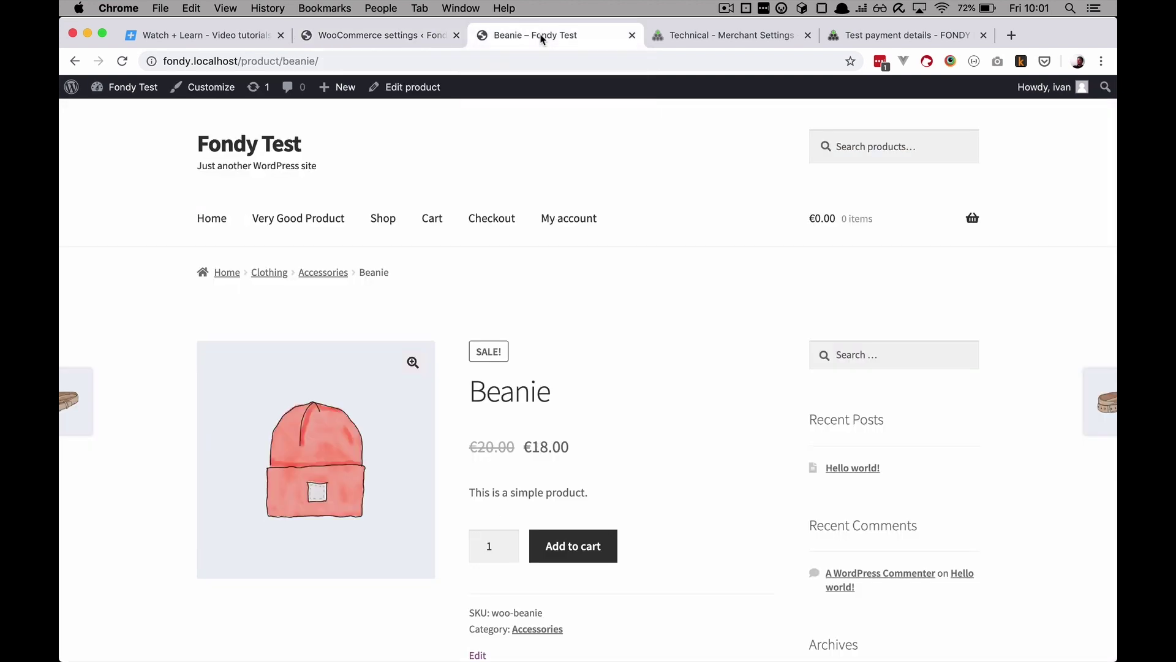
Step: Reload the Beanie page, add it to the cart, and proceed to checkout for the €28.00 total
left_click(118, 61)
scroll(559, 447, "down", 3)
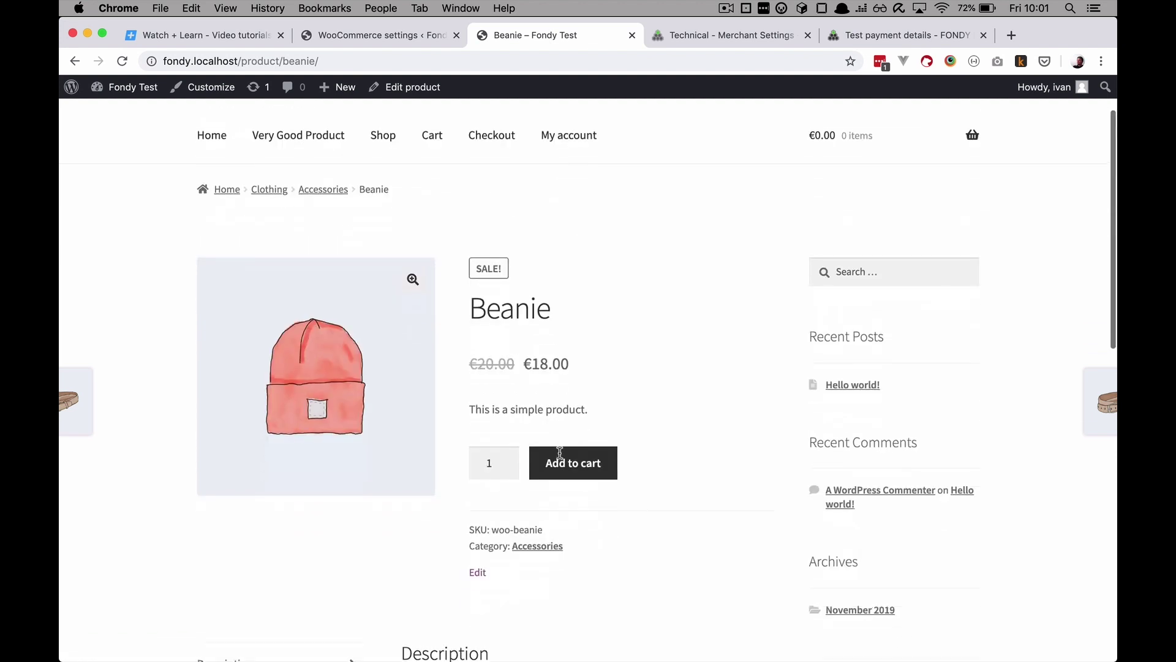
left_click(560, 458)
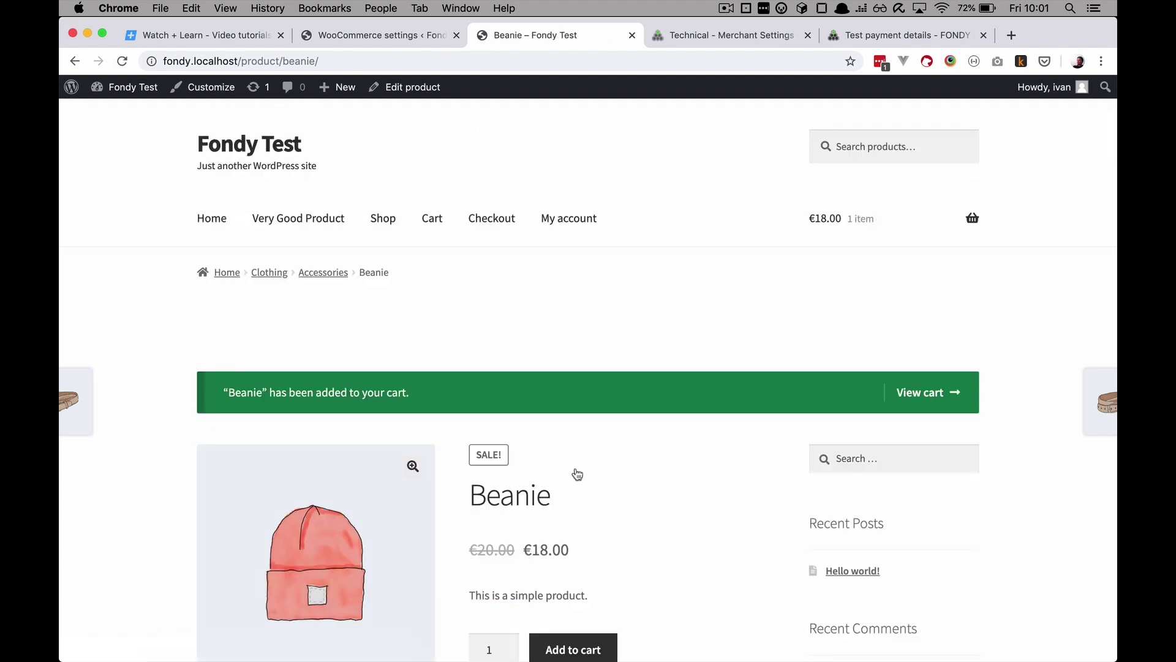
left_click(929, 398)
scroll(551, 453, "down", 3)
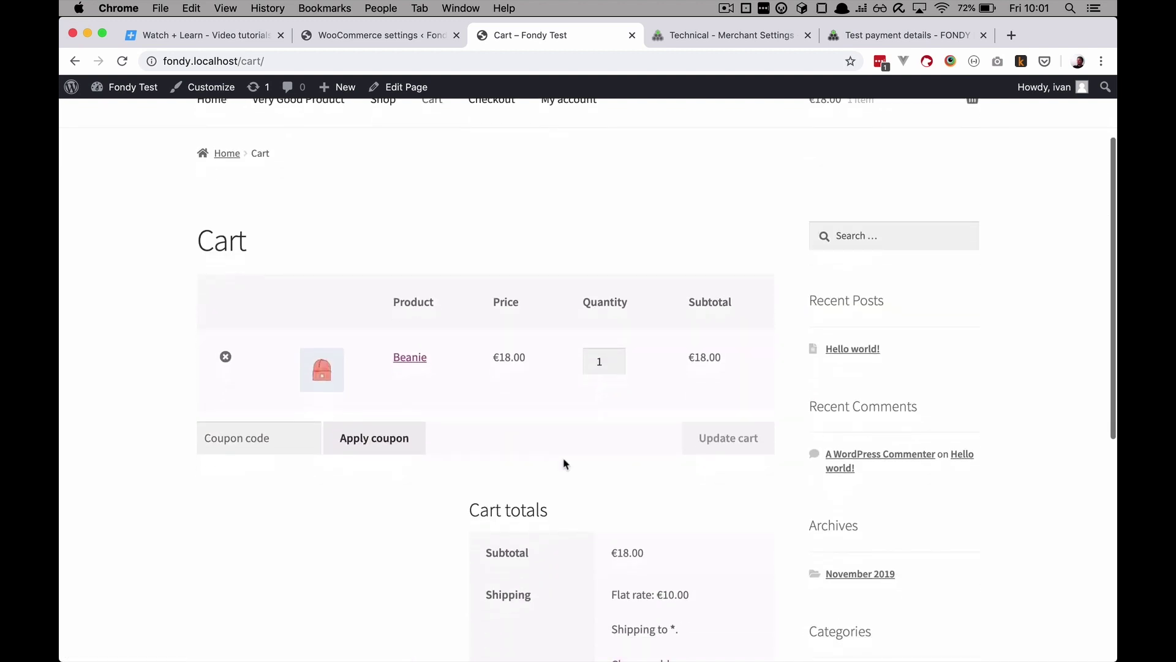
scroll(690, 518, "down", 6)
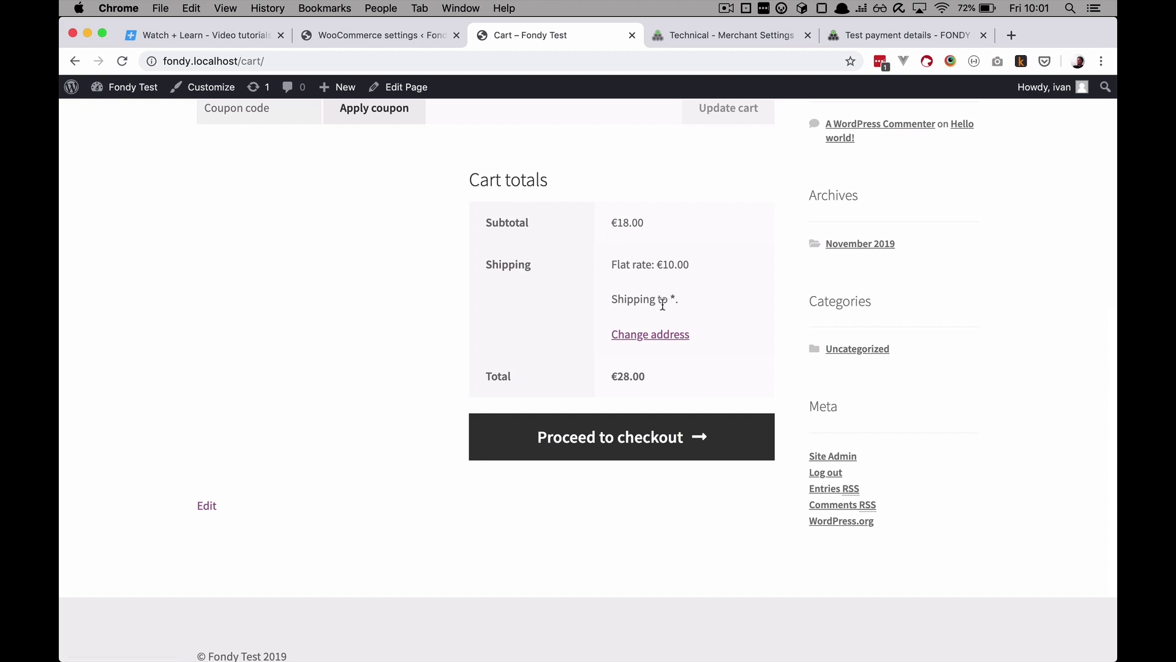
left_click_drag(612, 377, 705, 381)
left_click(585, 441)
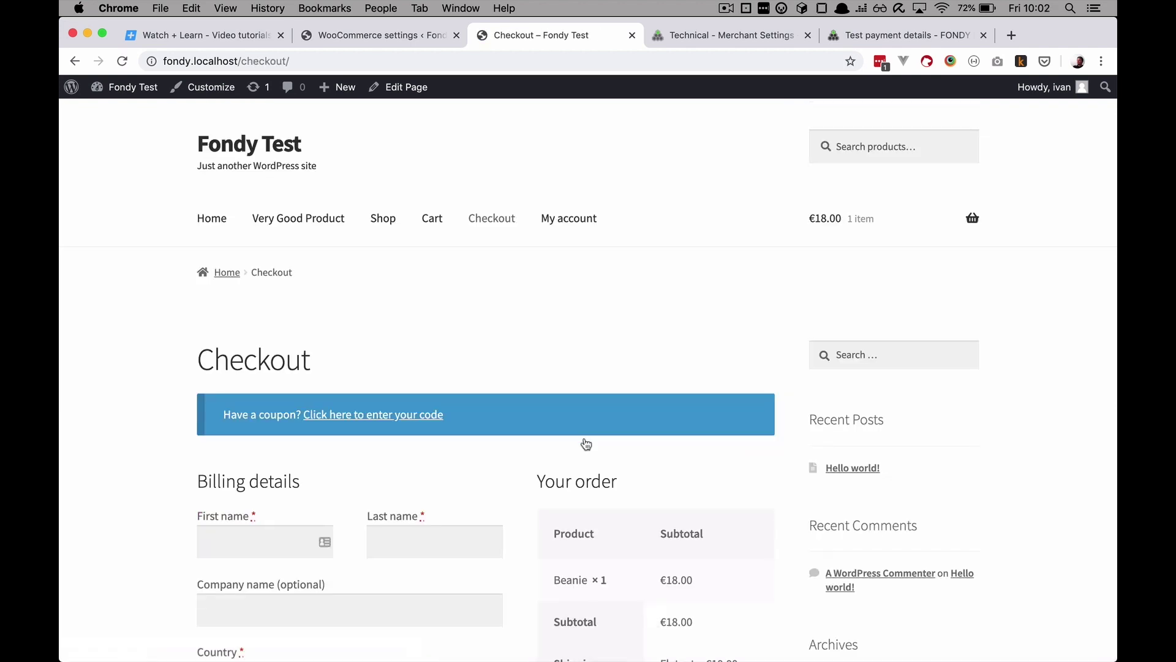
scroll(439, 534, "down", 8)
scroll(438, 540, "up", 4)
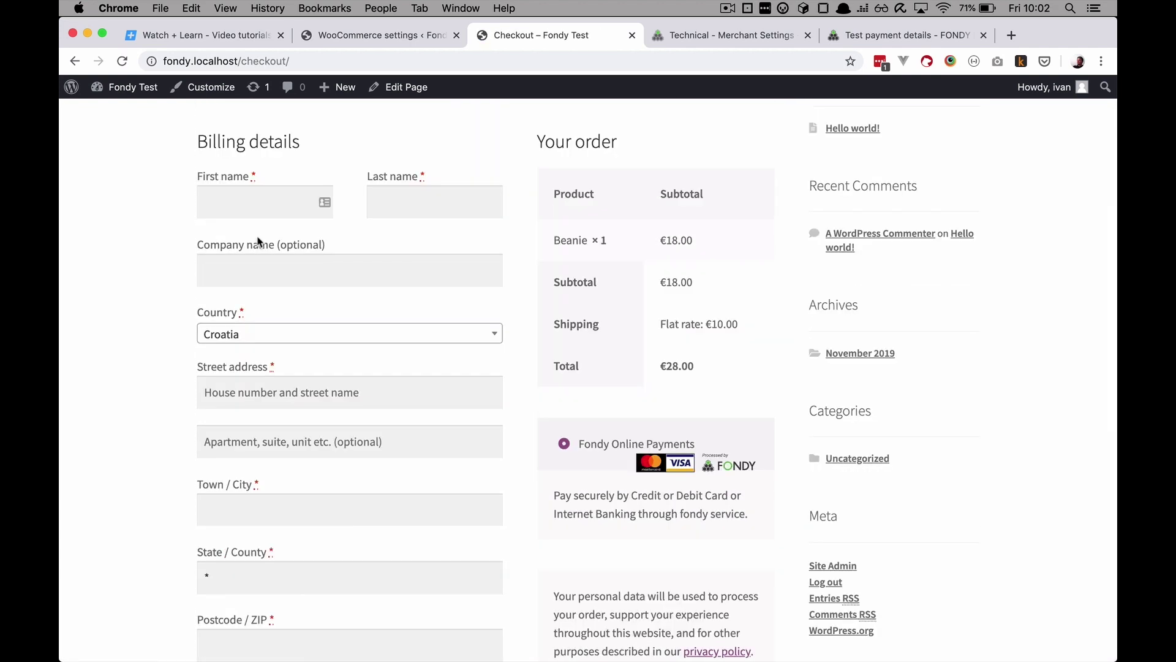
Step: Fill in the billing first and last name, street 'Some street', city Osijek, postcode 31000 and phone number
left_click(259, 204)
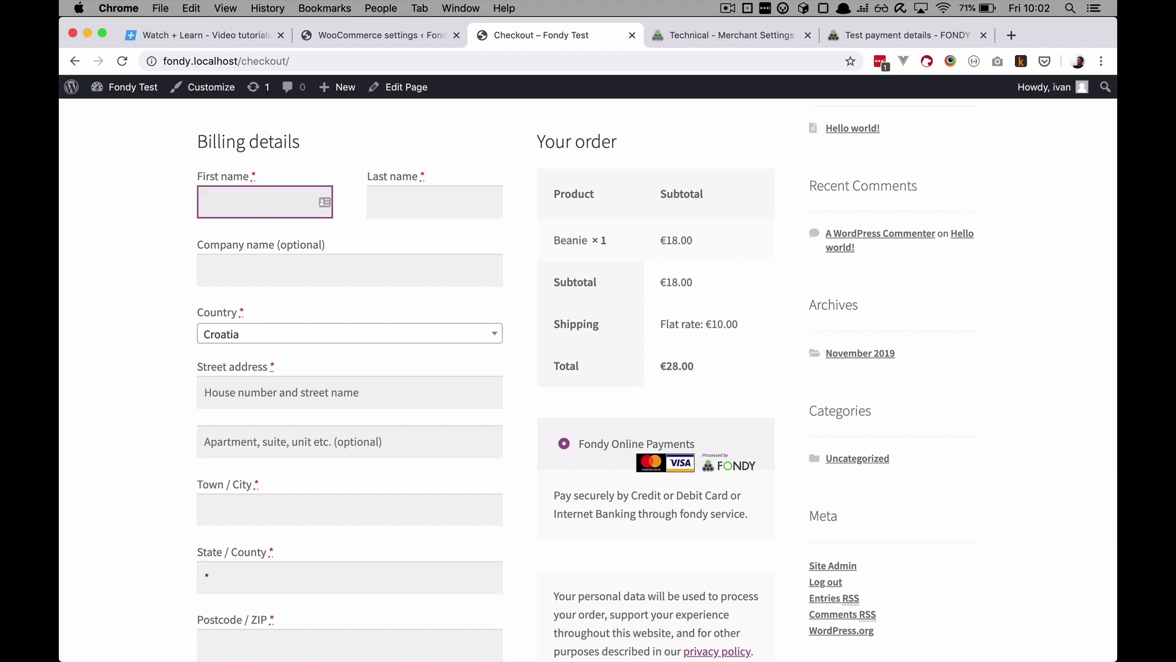
key("Tab")
key("Tab")
key("Tab")
key("Tab")
type("Some street")
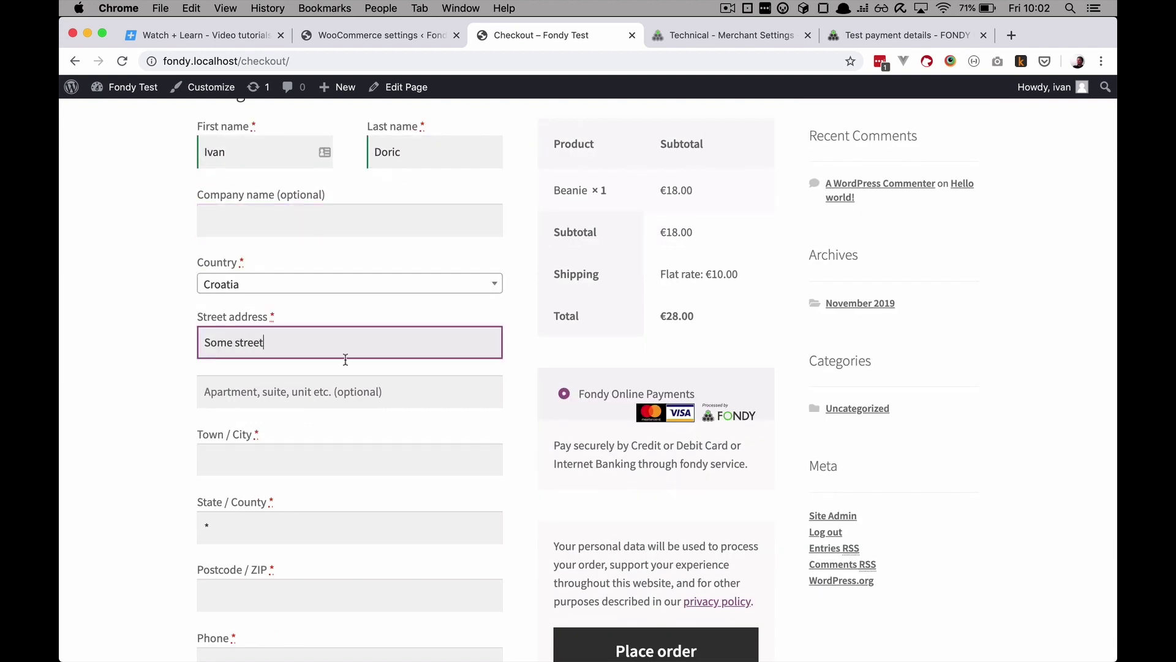
key("Tab")
key("Tab")
type("Osijek")
key("Tab")
key("Tab")
type("31000")
key("Tab")
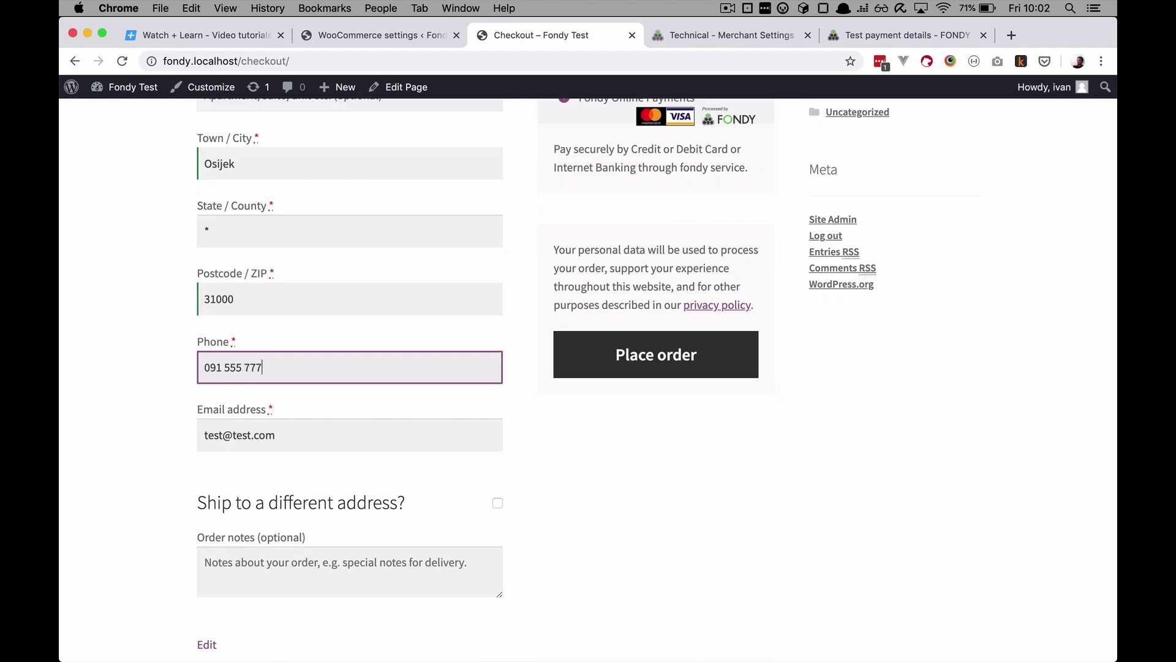
Step: Place the order using Fondy Online Payments
scroll(333, 428, "down", 3)
scroll(333, 428, "up", 8)
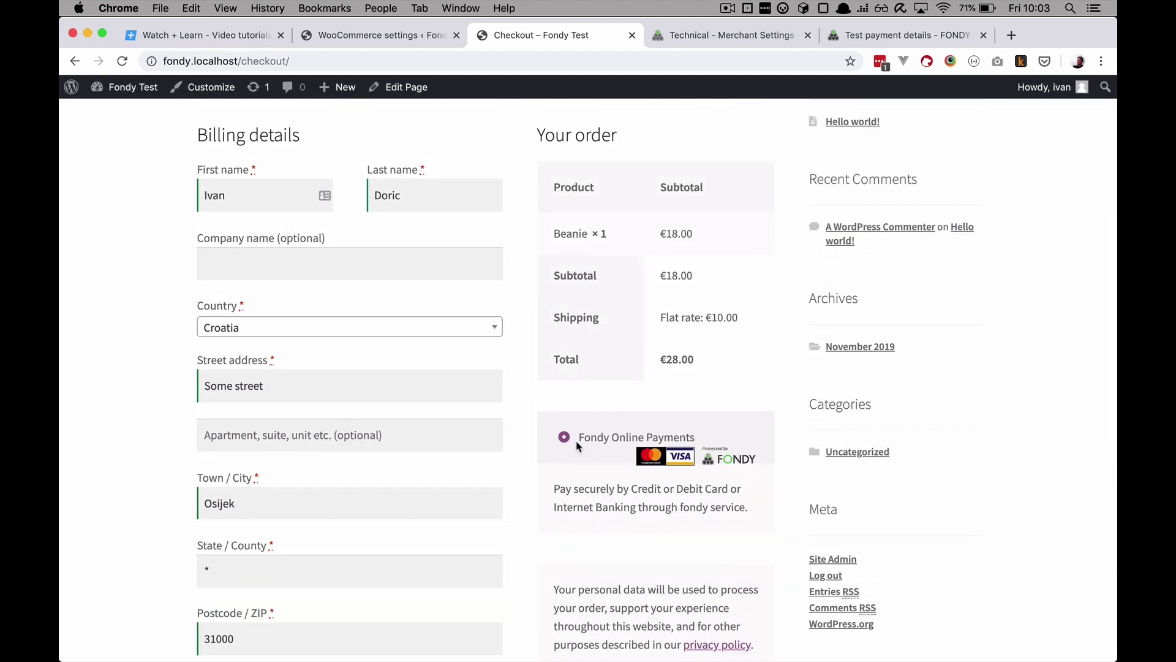
scroll(613, 465, "down", 3)
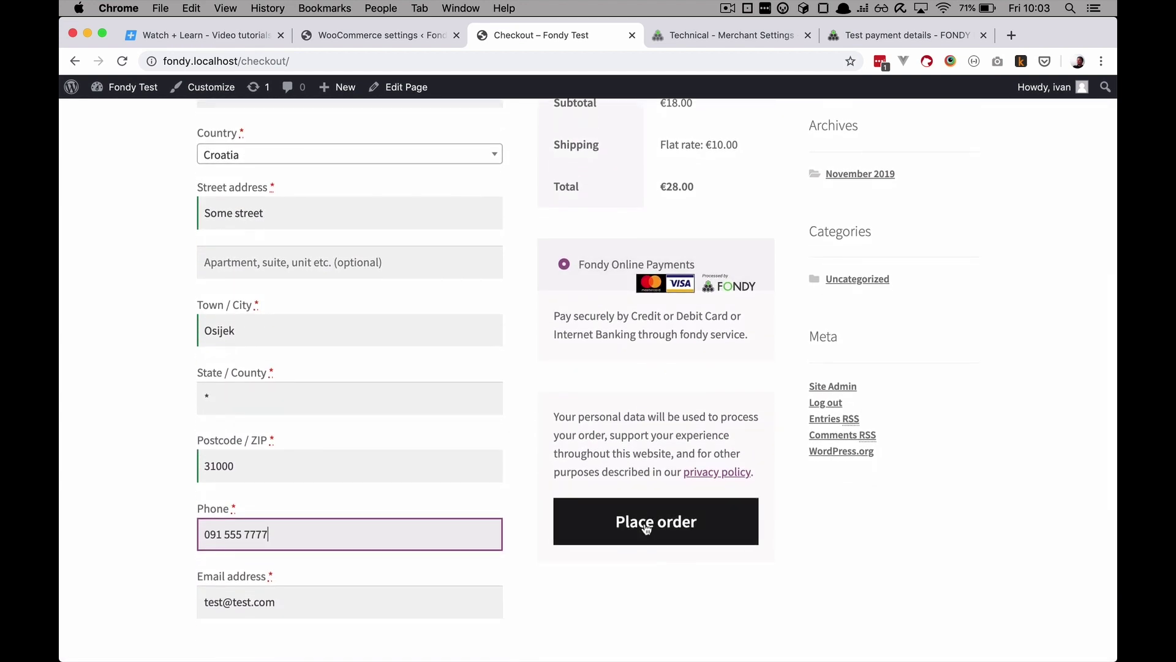
left_click(647, 525)
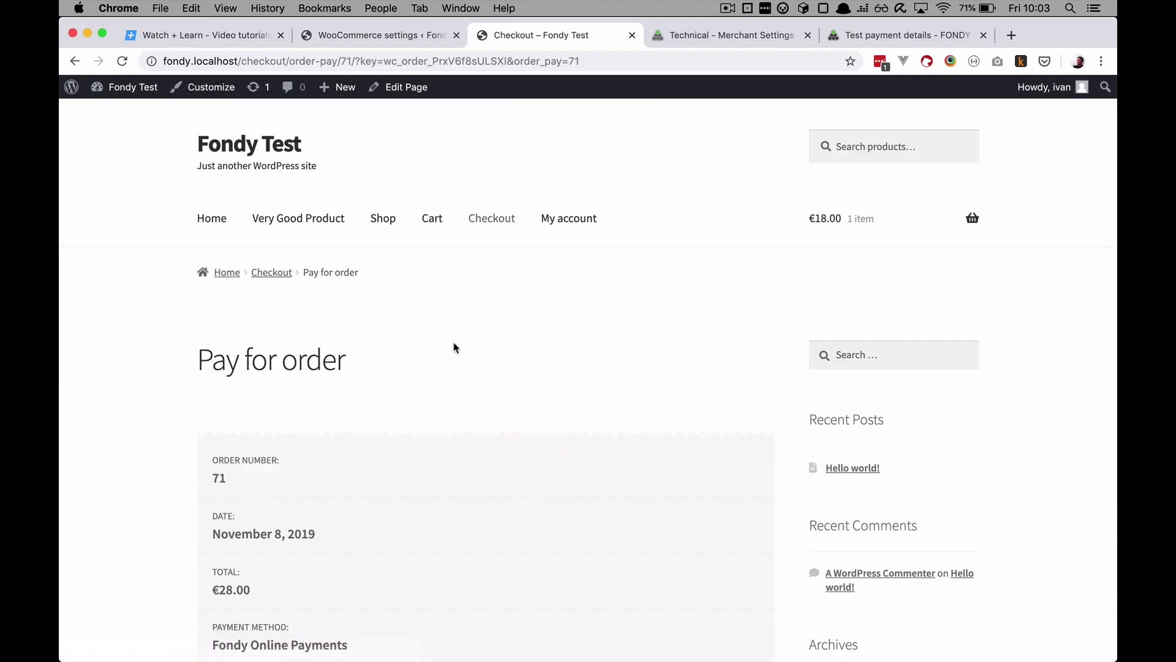
Step: Scroll to Fondy's 28 EUR card form for Order 71 and copy the first approving test card number
scroll(454, 348, "down", 6)
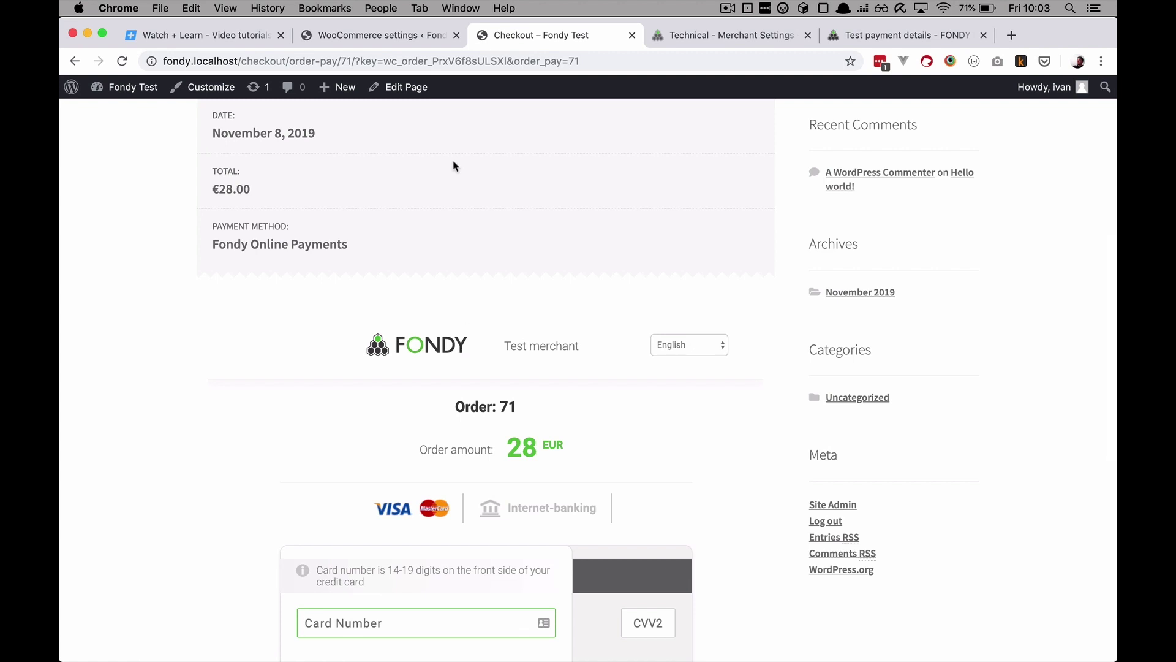
scroll(500, 449, "down", 5)
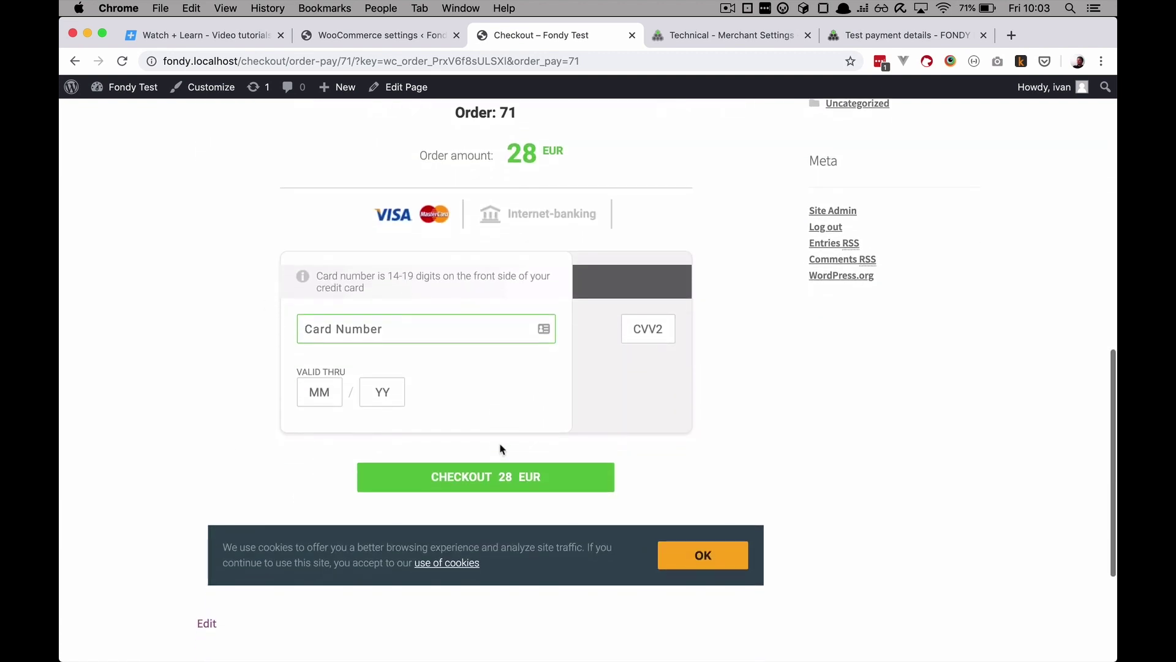
scroll(500, 449, "up", 12)
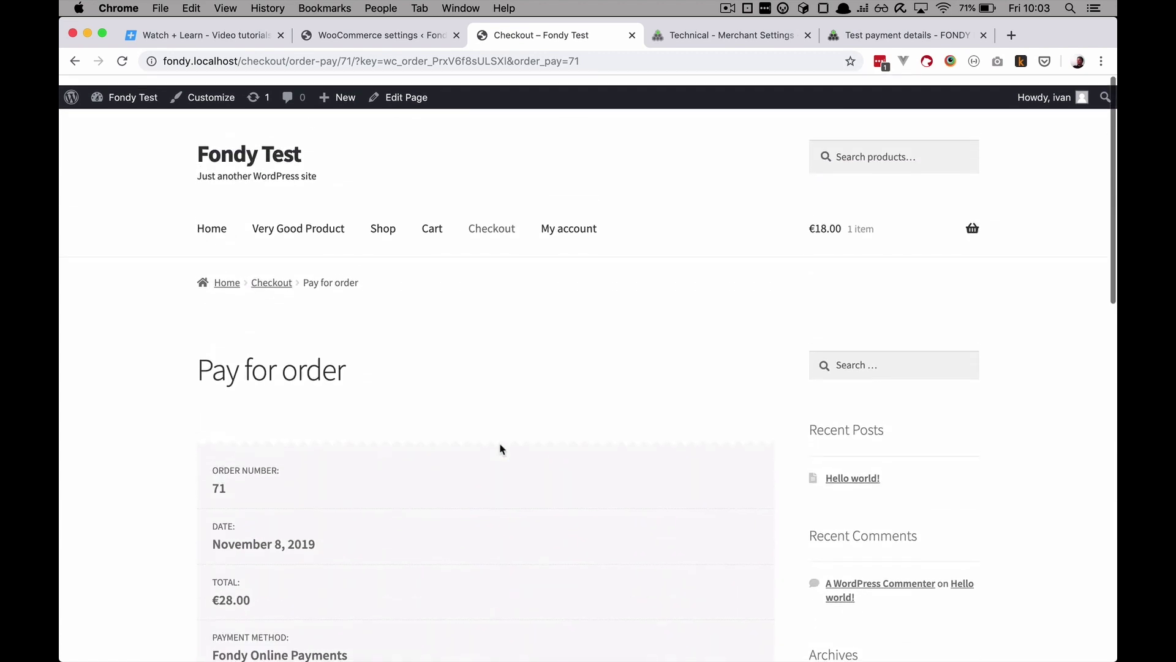
scroll(500, 449, "down", 1)
scroll(500, 449, "down", 12)
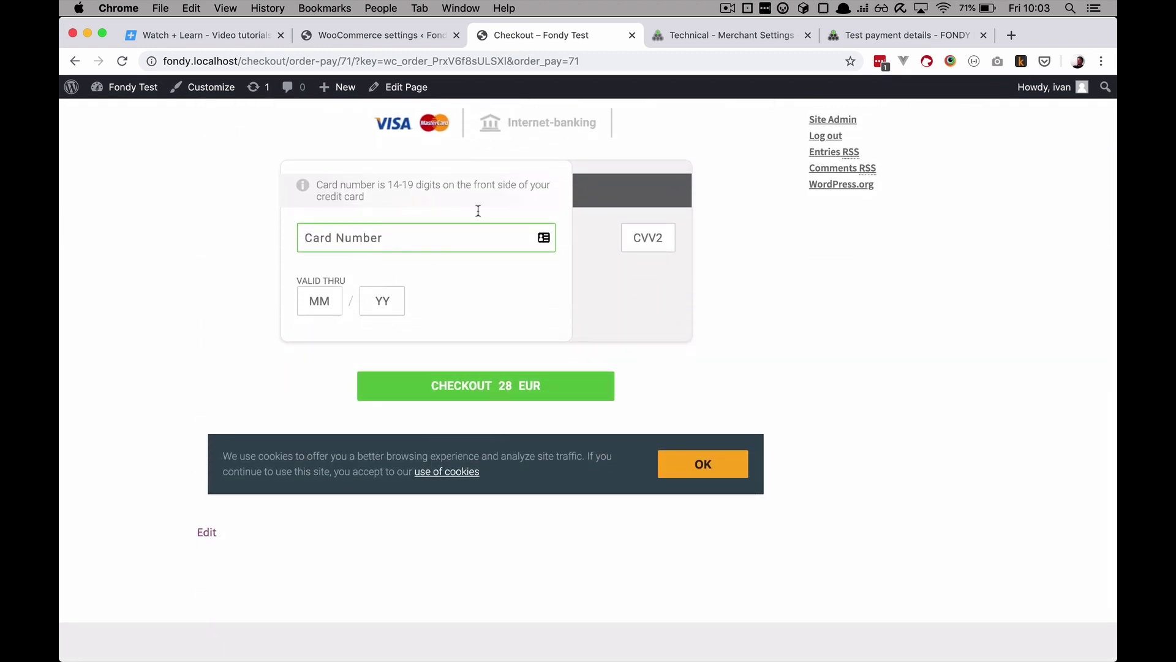
left_click(858, 36)
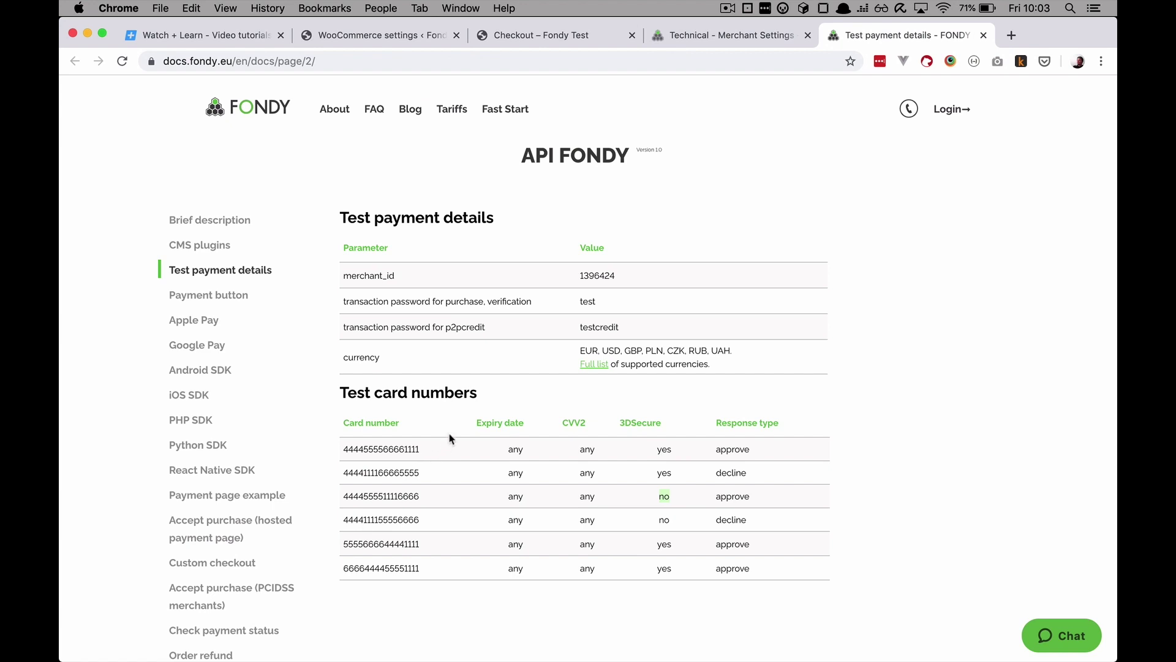
left_click_drag(422, 449, 342, 451)
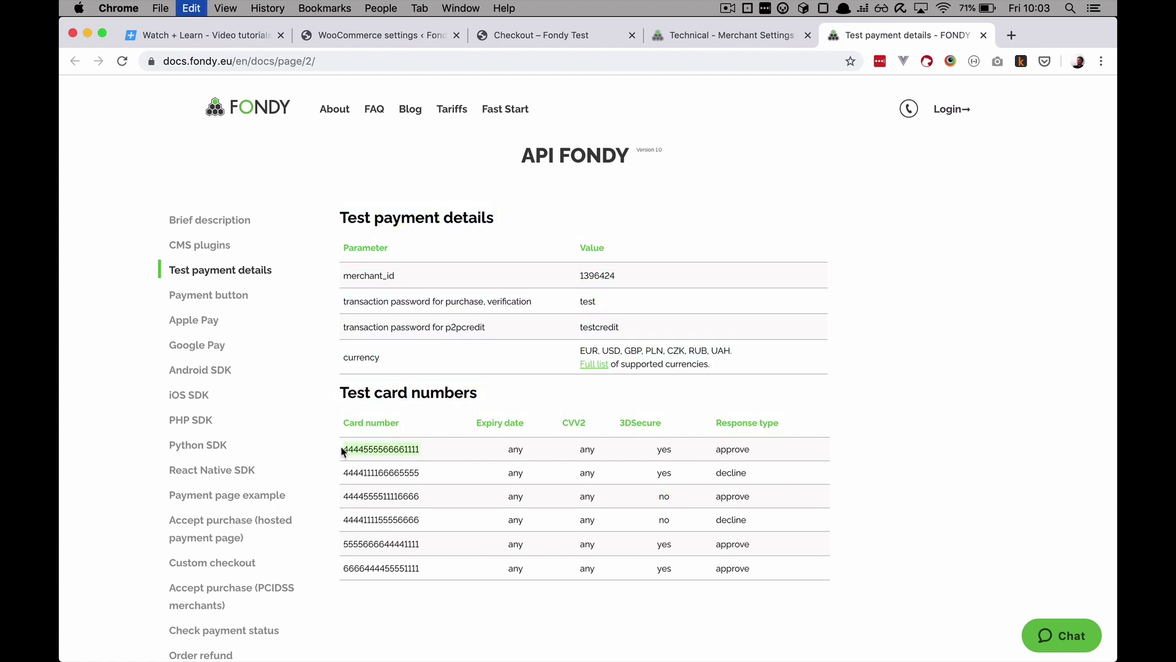
left_click(557, 36)
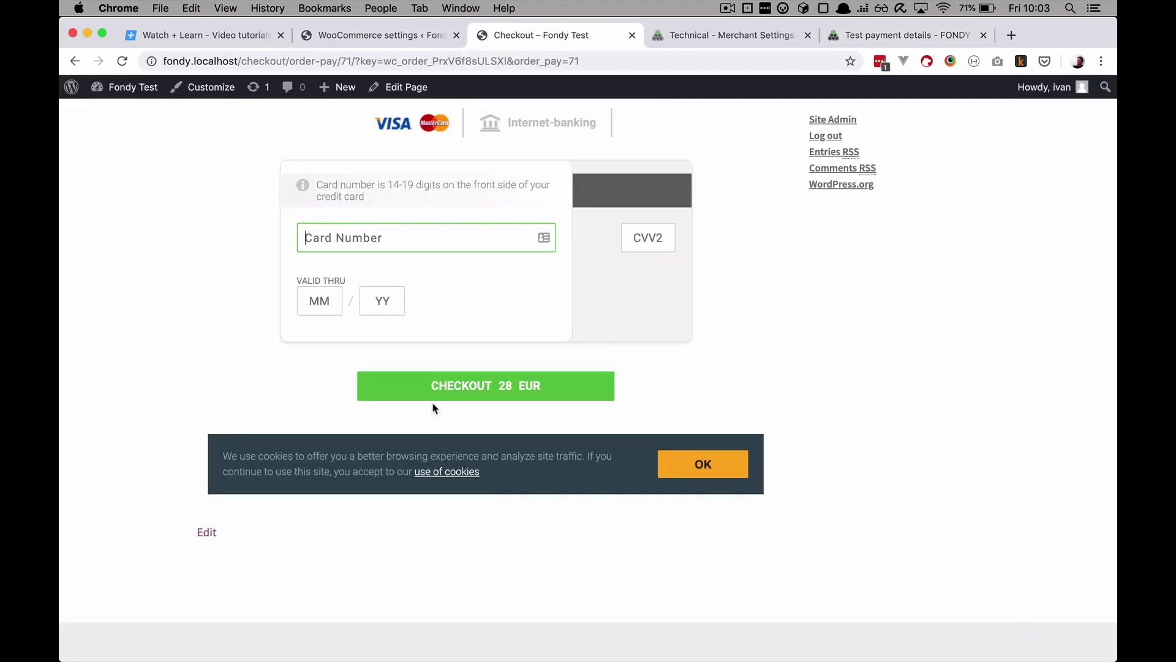
Step: Pay 28 EUR with the pasted test card, expiry 02/20 and a CVV2, passing the 3-D Secure check
key("super+v")
left_click(337, 296)
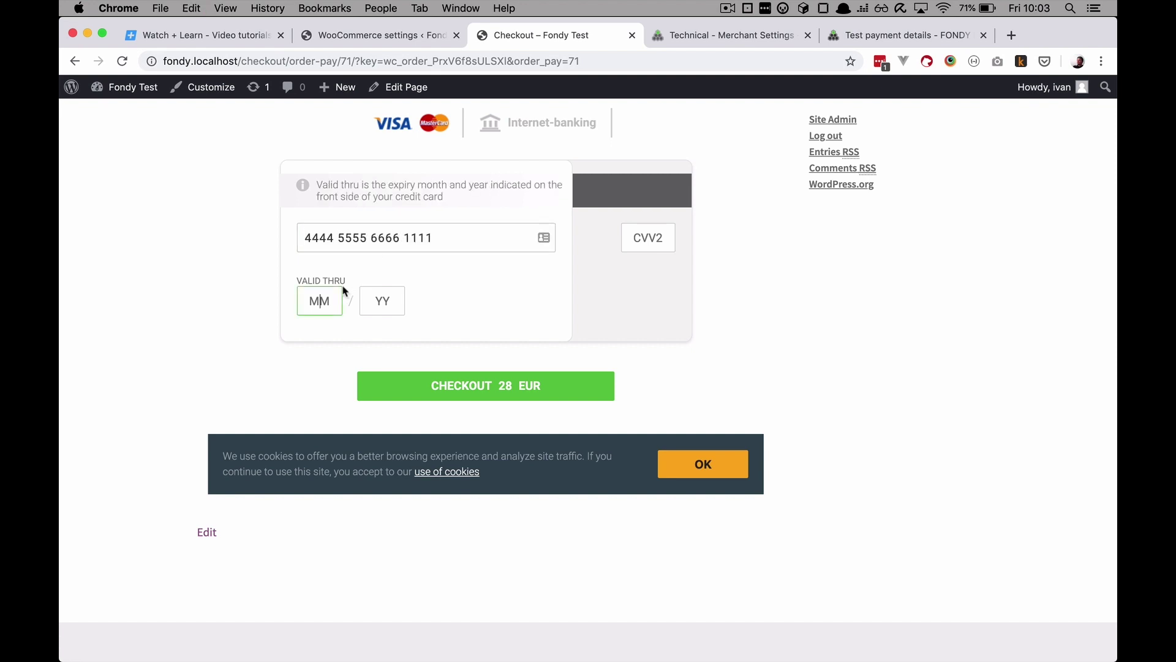
type("02")
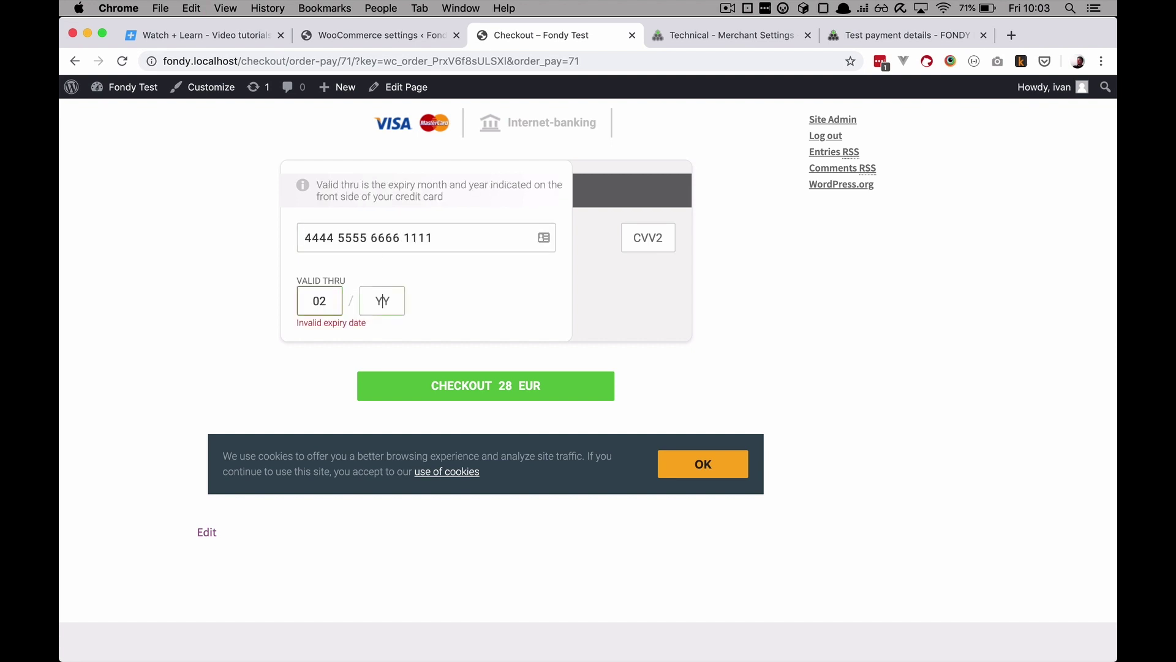
type("20")
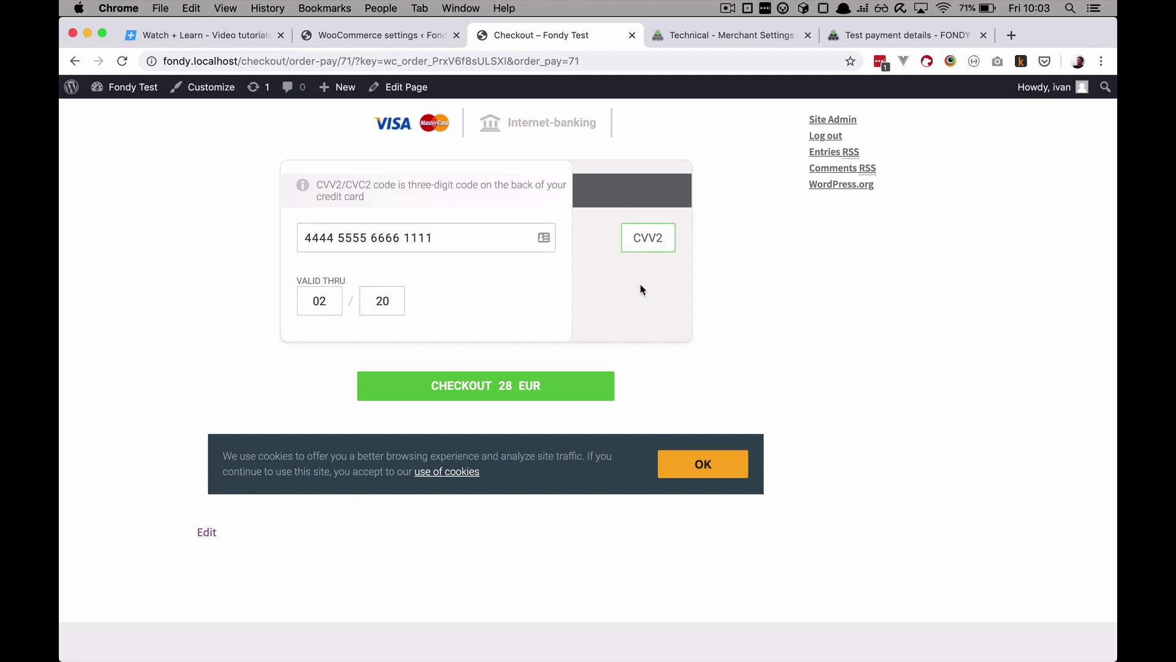
type("123")
left_click(483, 392)
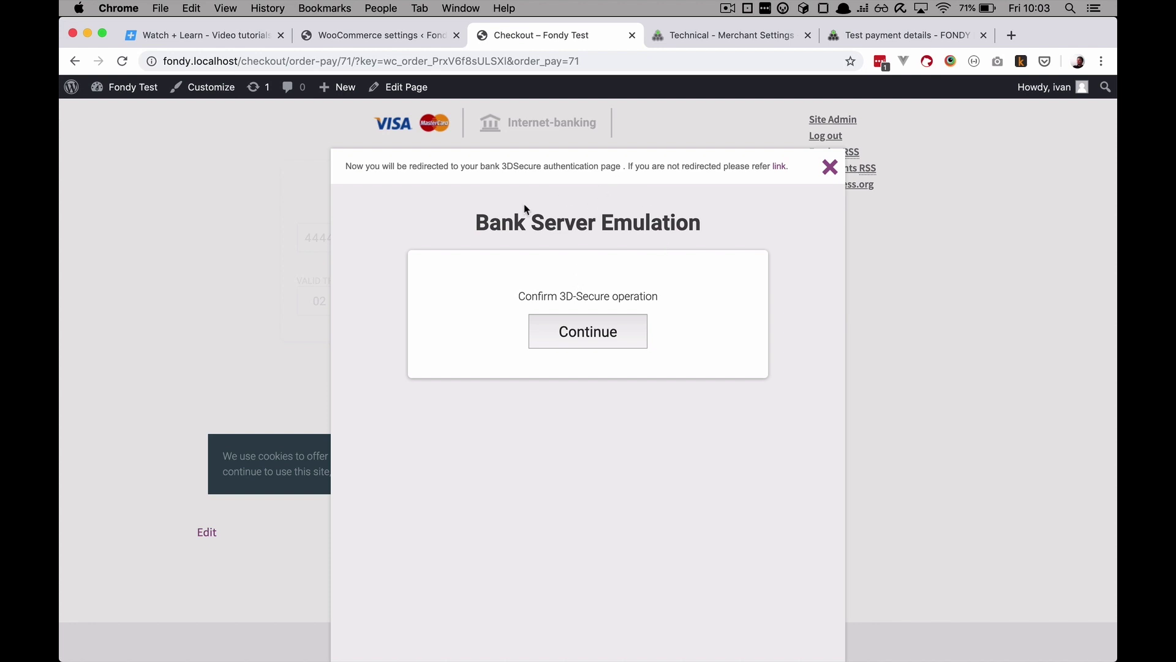
left_click(581, 332)
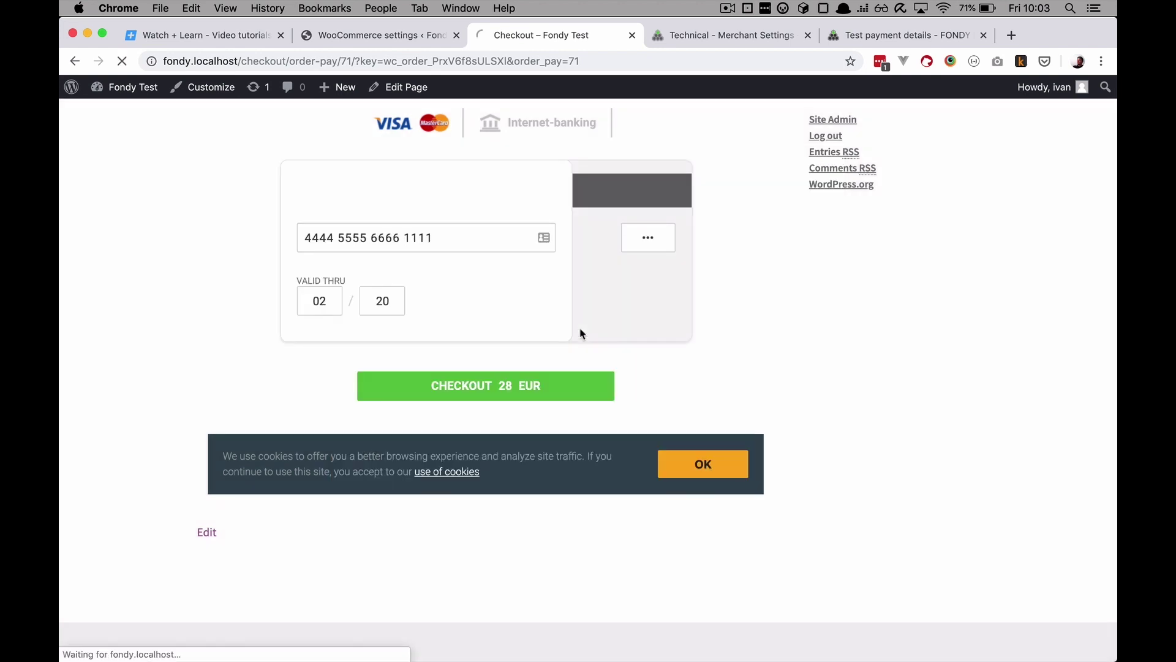
Step: Go back to WooCommerce's FONDY gateway settings and scroll down to the Payment type field
scroll(514, 385, "down", 1)
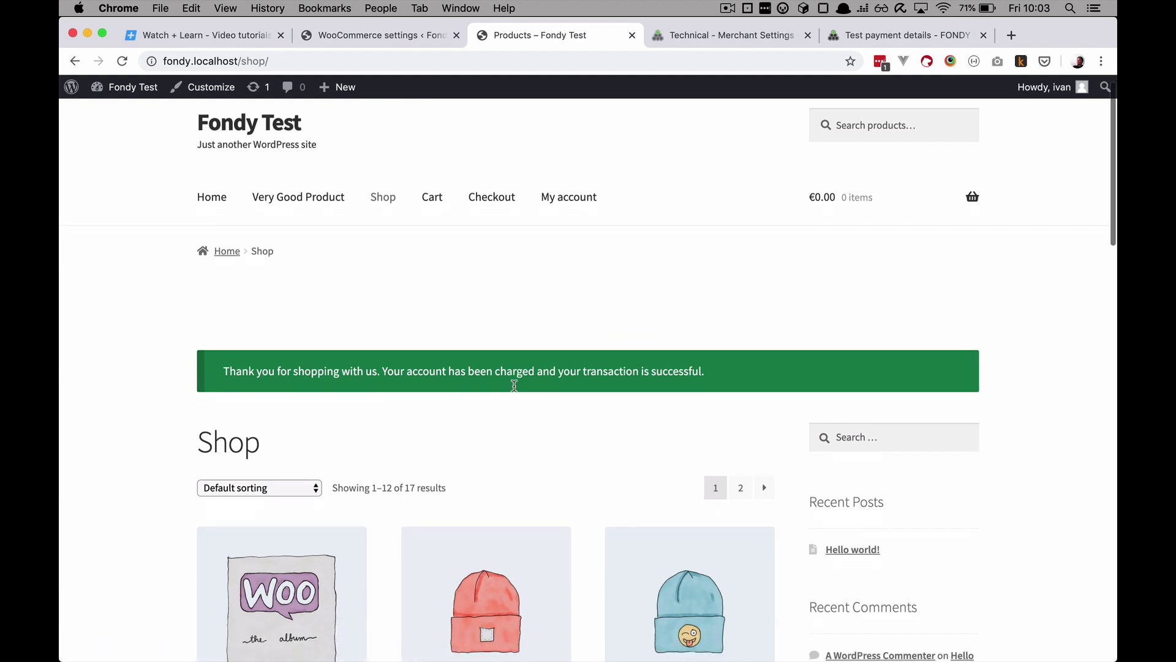
scroll(514, 385, "down", 1)
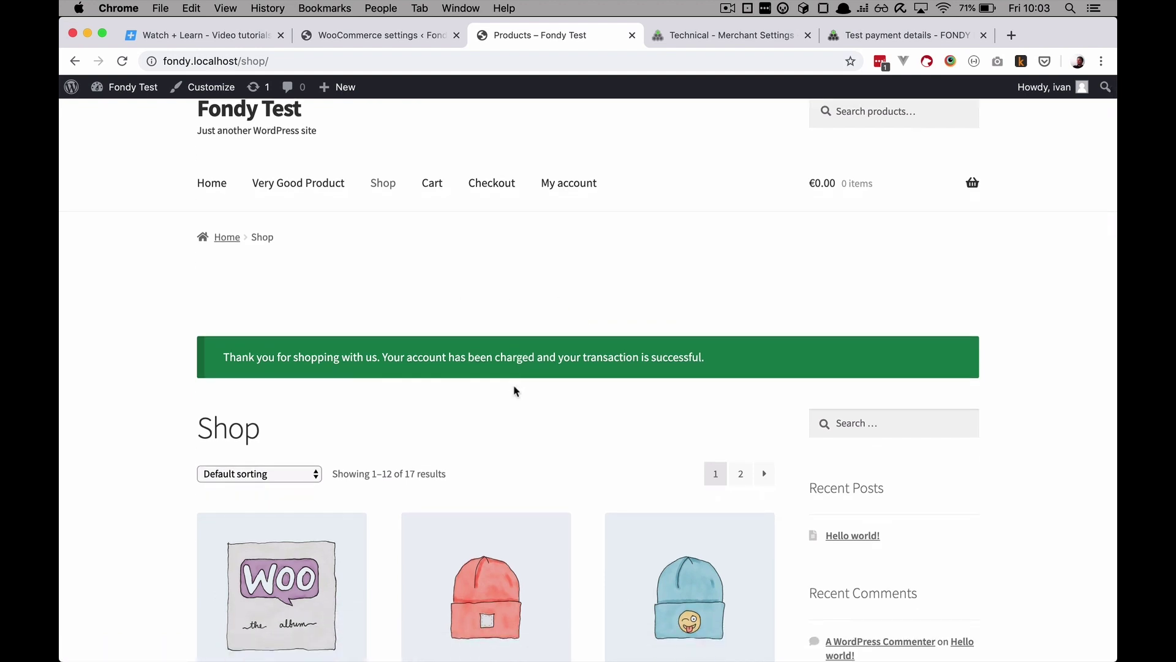
scroll(514, 390, "down", 1)
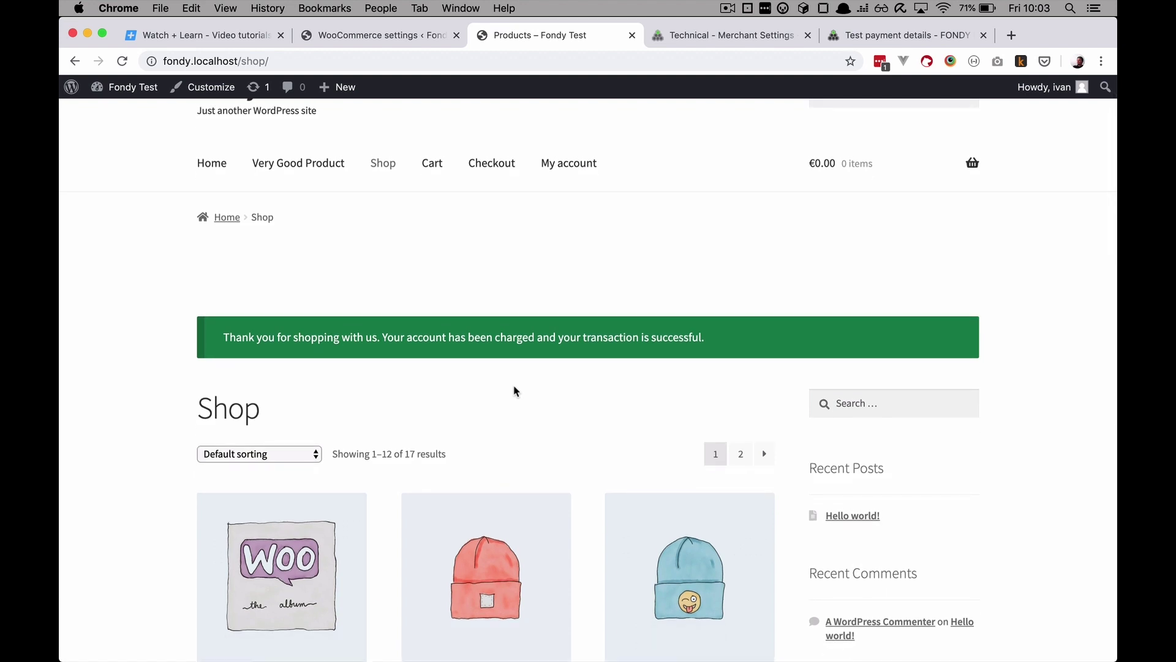
left_click(360, 38)
scroll(481, 403, "down", 15)
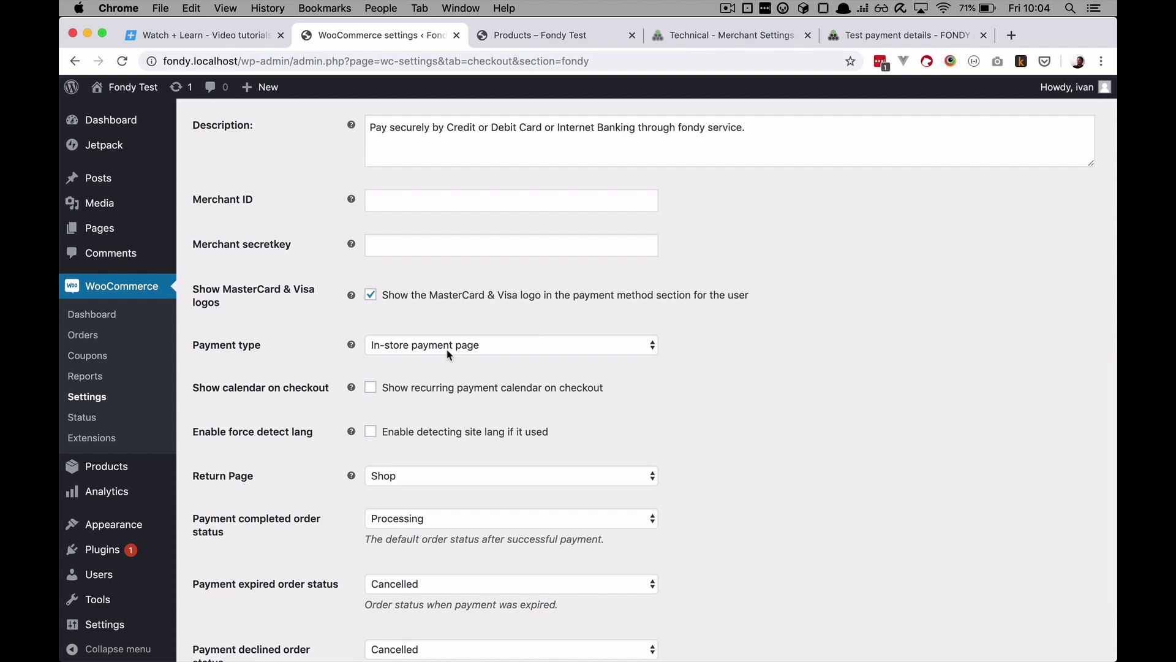
Step: Set FONDY's Payment type to Built-in form, save the settings, and return to the Shop page
left_click(484, 347)
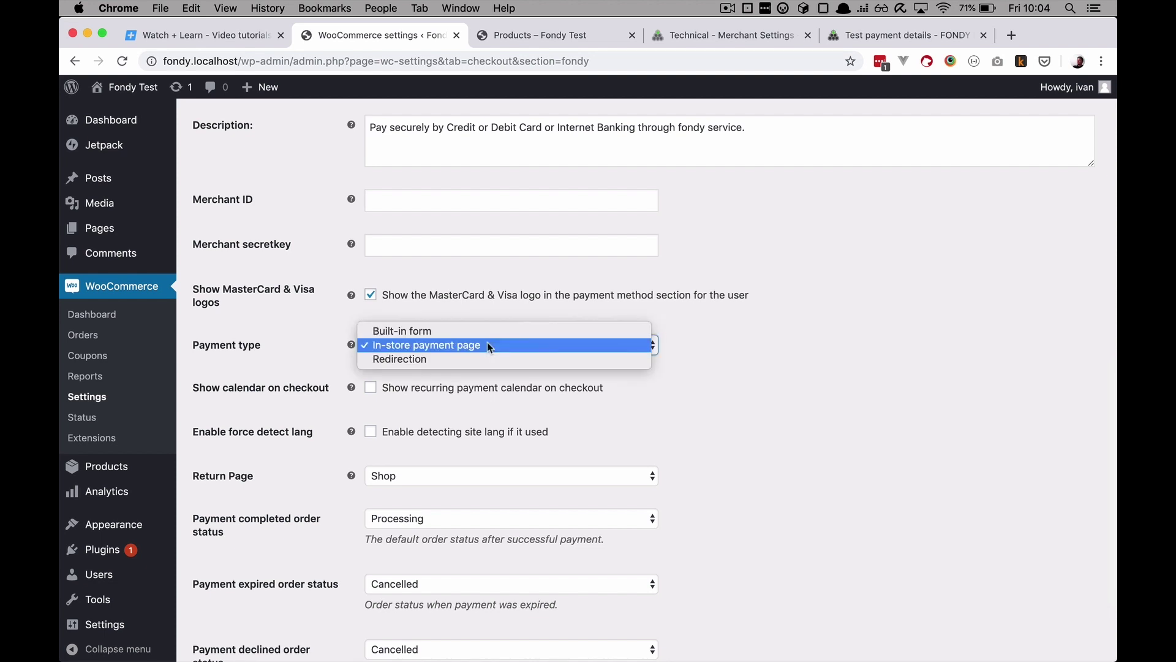
left_click(480, 334)
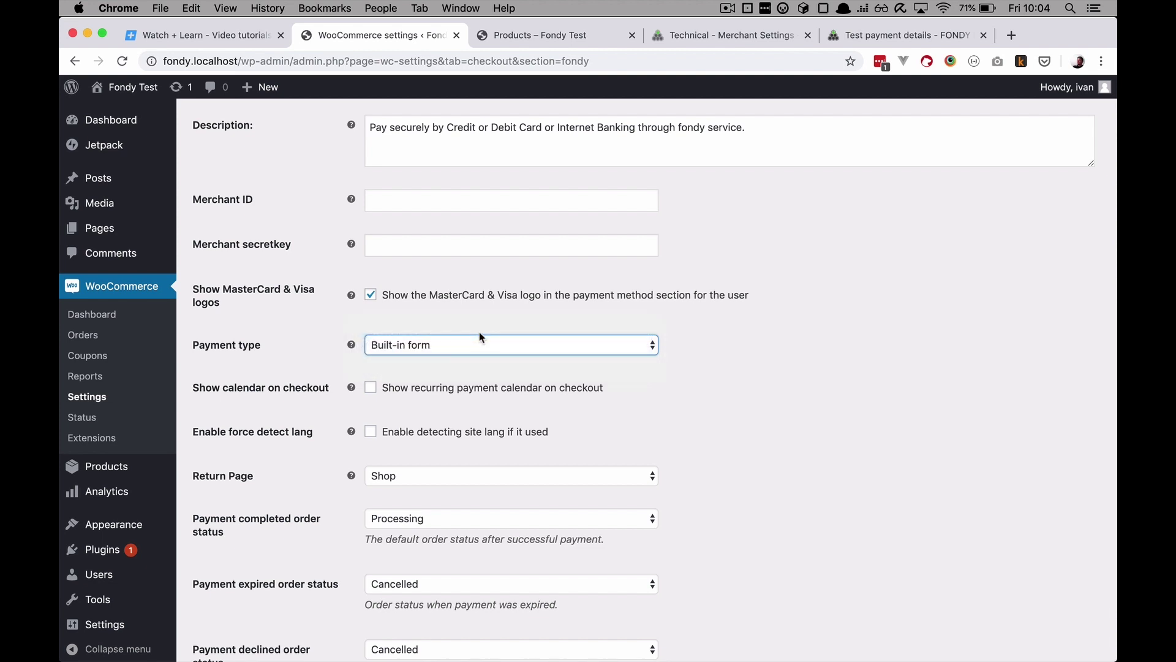
scroll(479, 449, "down", 3)
left_click(239, 592)
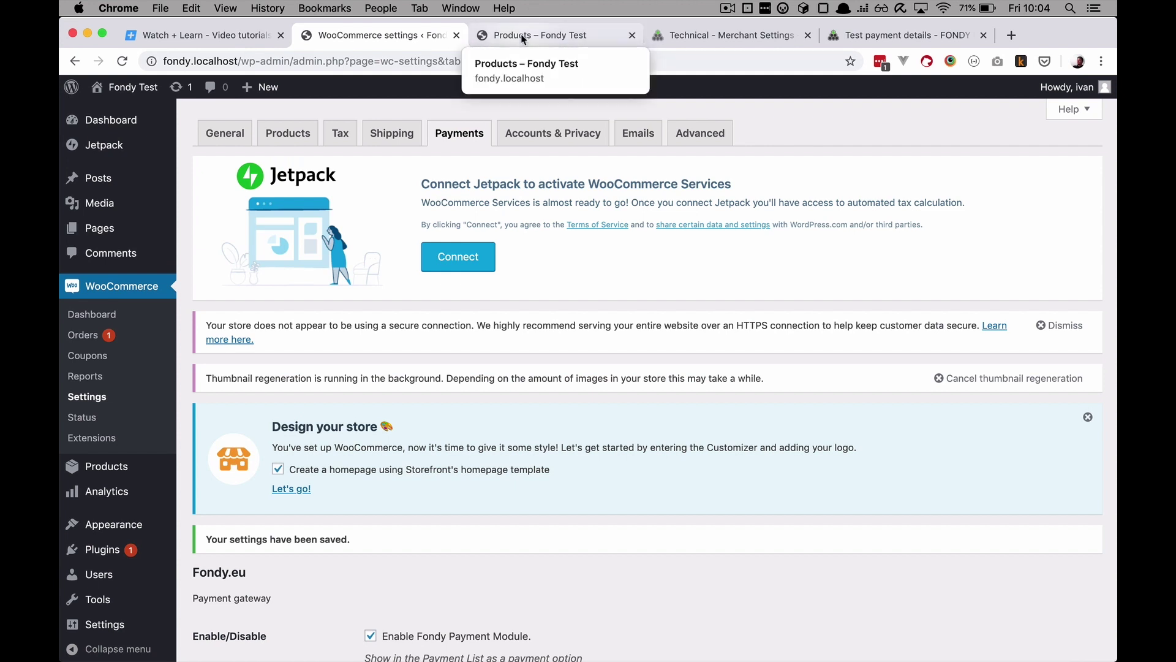
left_click(523, 37)
Step: Add the Album to the cart and go to checkout
scroll(479, 349, "down", 4)
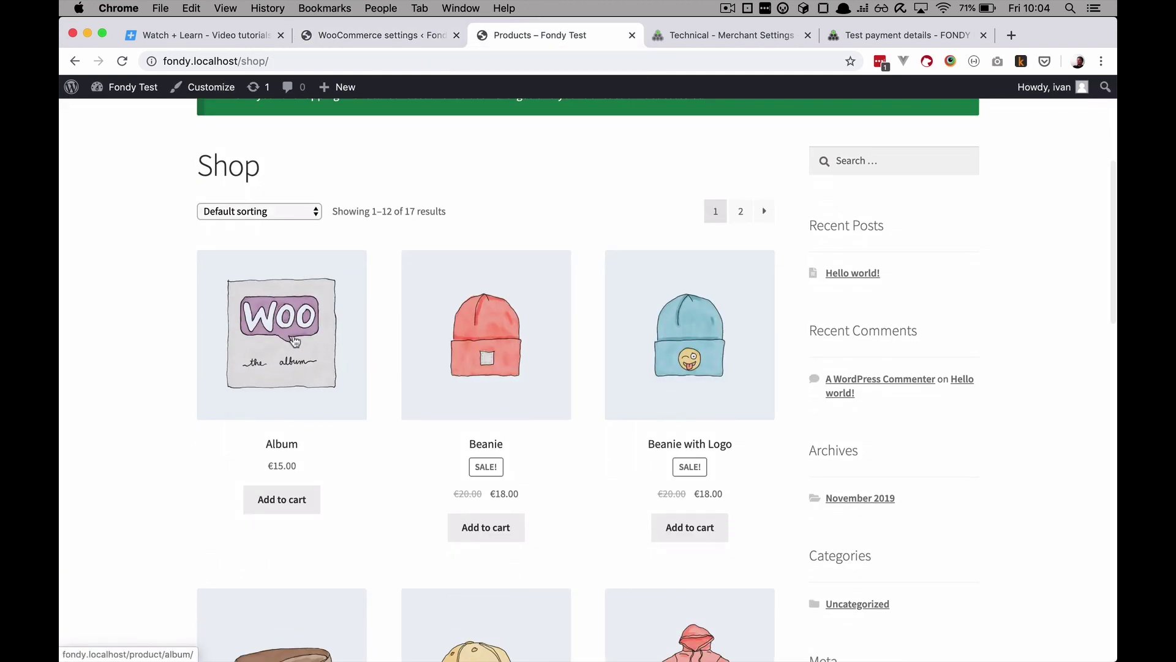
left_click(297, 368)
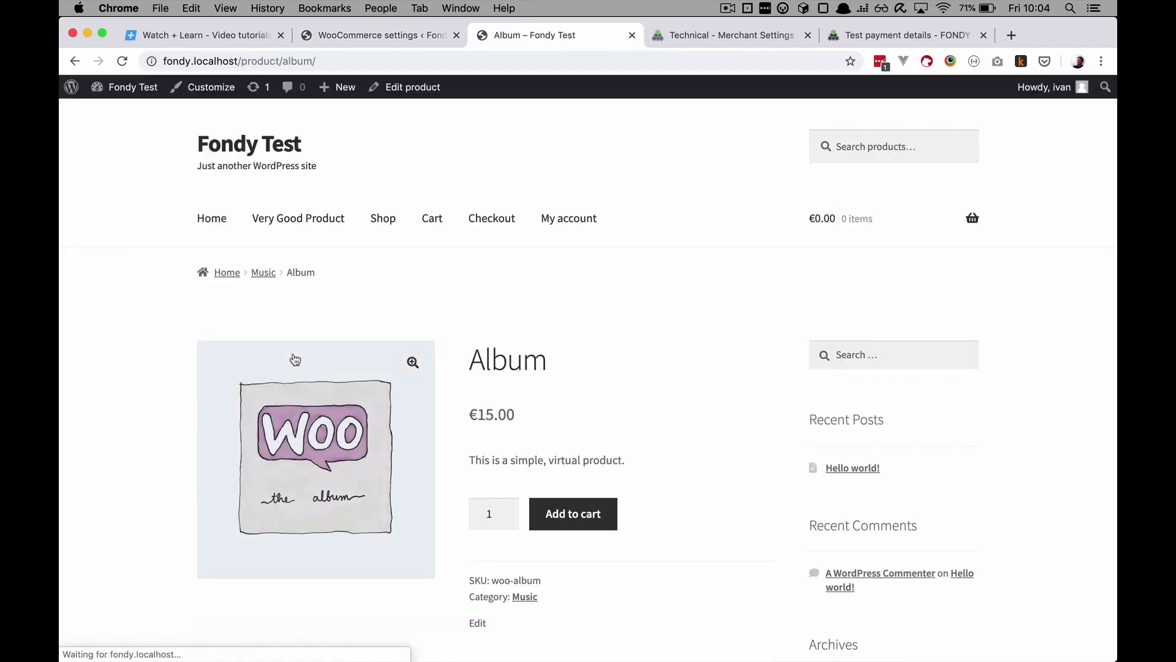
scroll(606, 463, "down", 1)
left_click(572, 470)
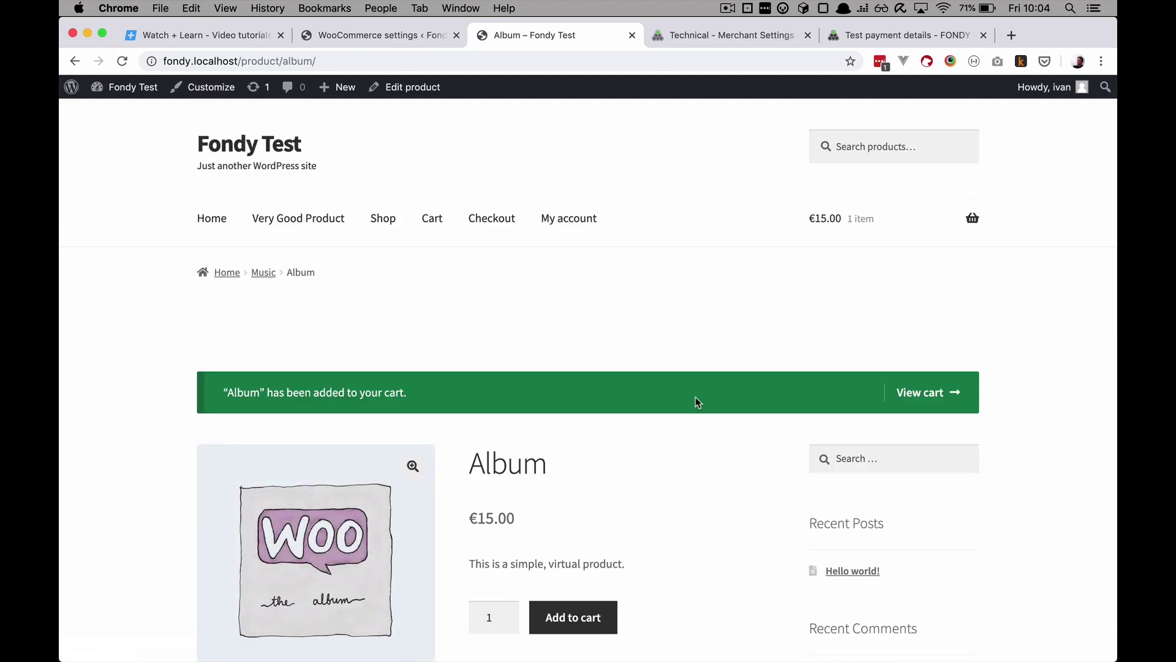
mouse_move(973, 219)
left_click(904, 399)
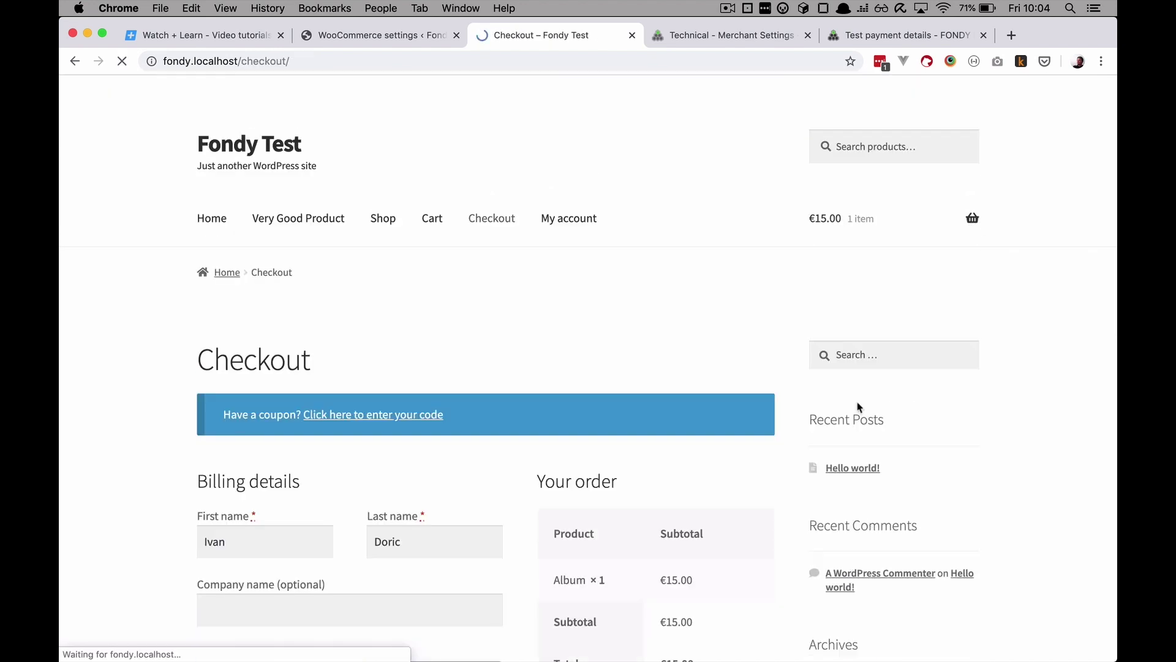
scroll(588, 402, "down", 10)
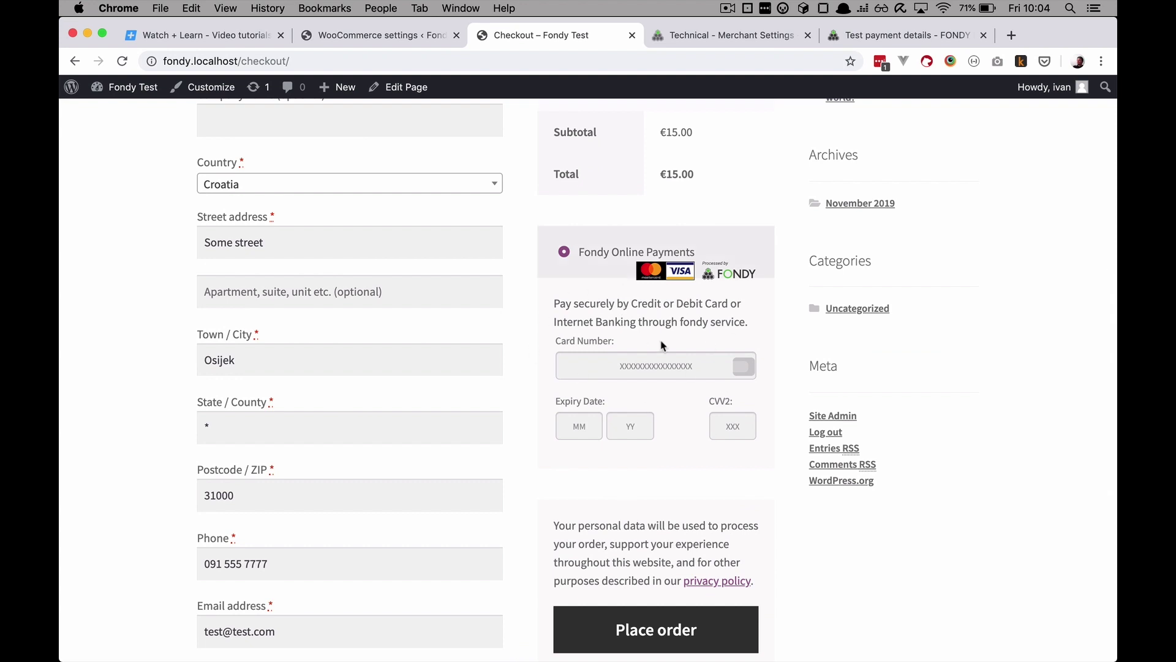
Step: Enter the test card number, expiry 12/20 and a CVV2 into Fondy's built-in card form
left_click(657, 366)
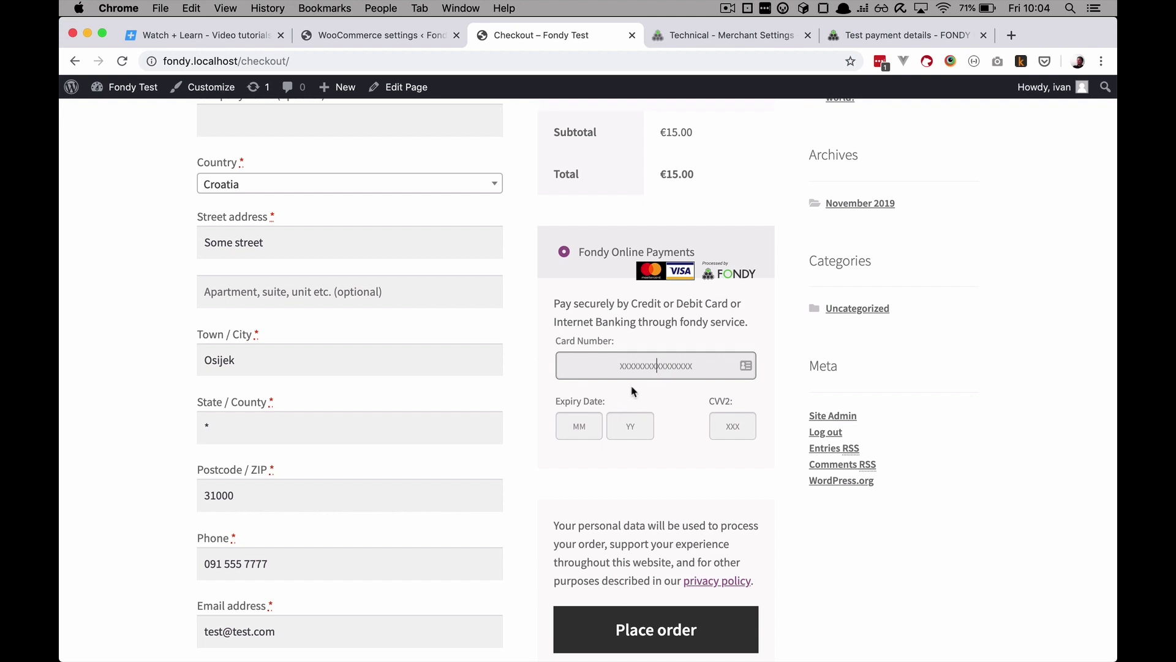
key("super+v")
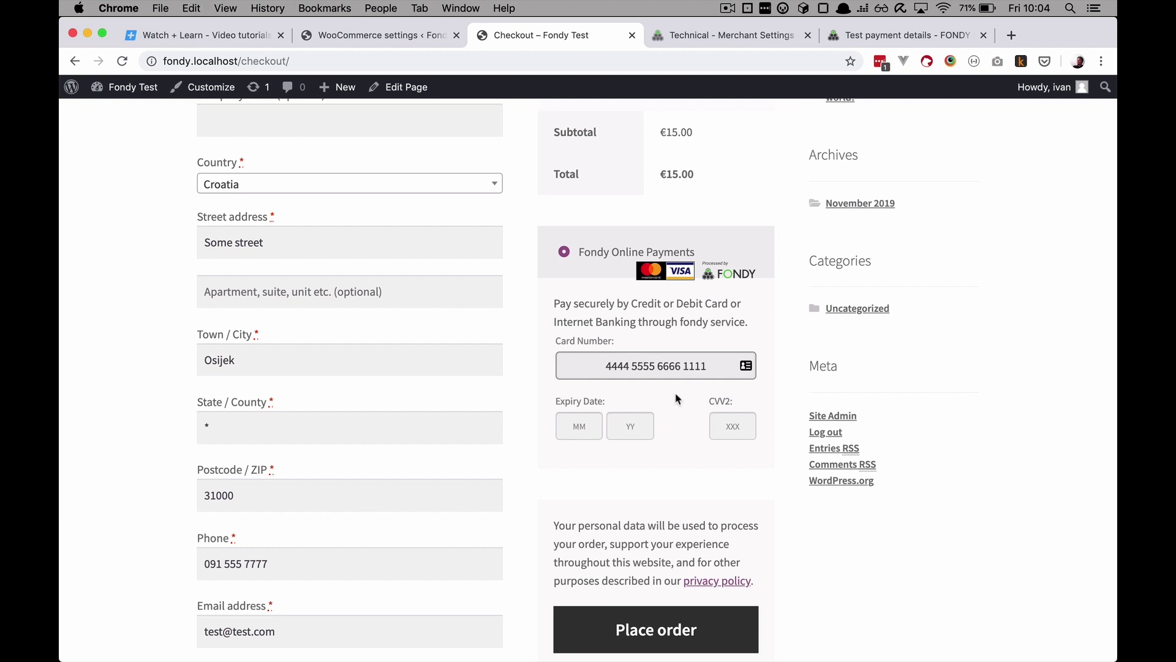
left_click(581, 429)
type("12")
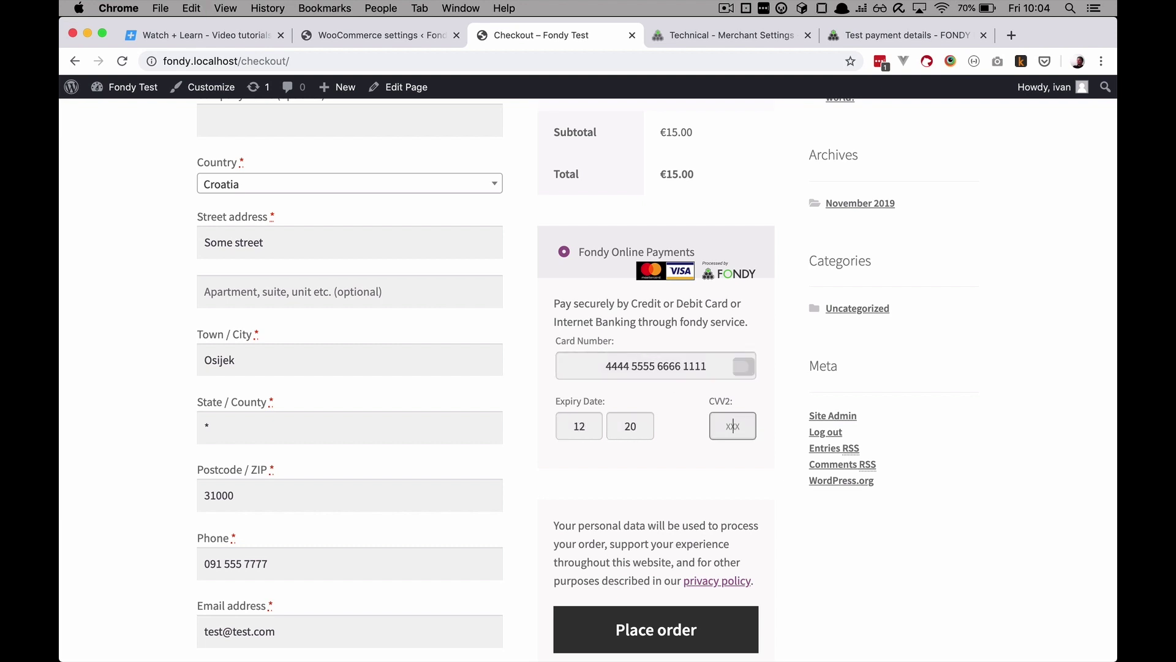
type("207777")
scroll(690, 460, "down", 5)
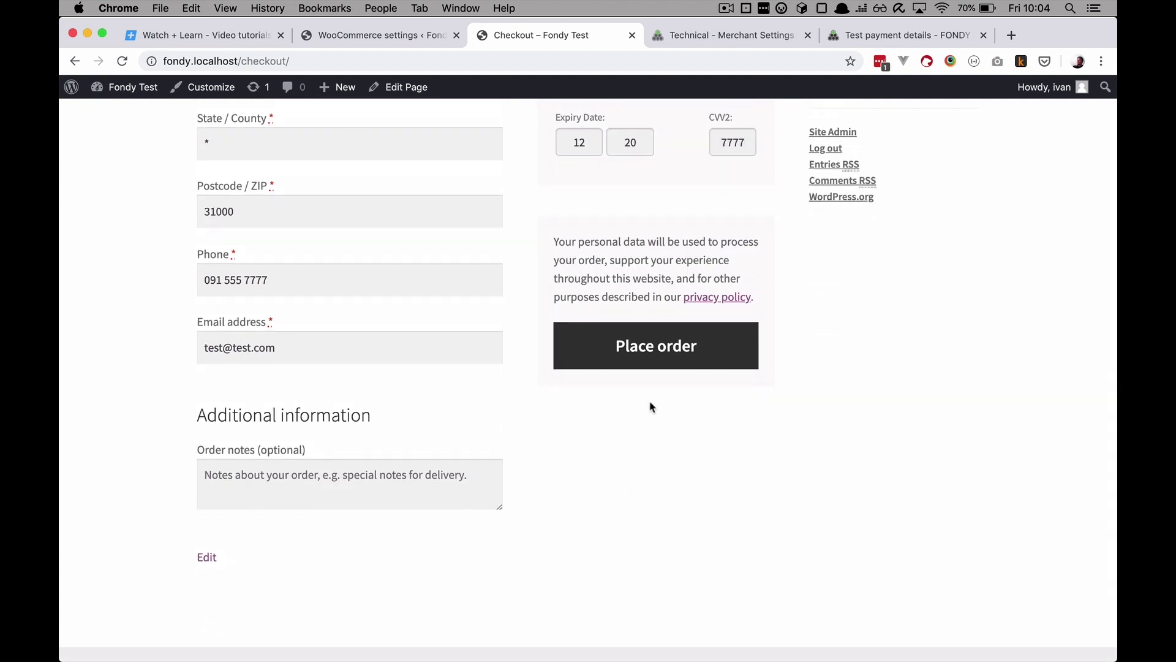
scroll(499, 448, "up", 6)
Step: Trim the CVV2 to three digits, place the €15.00 Album order and confirm the test 3D-Secure payment
left_click(649, 360)
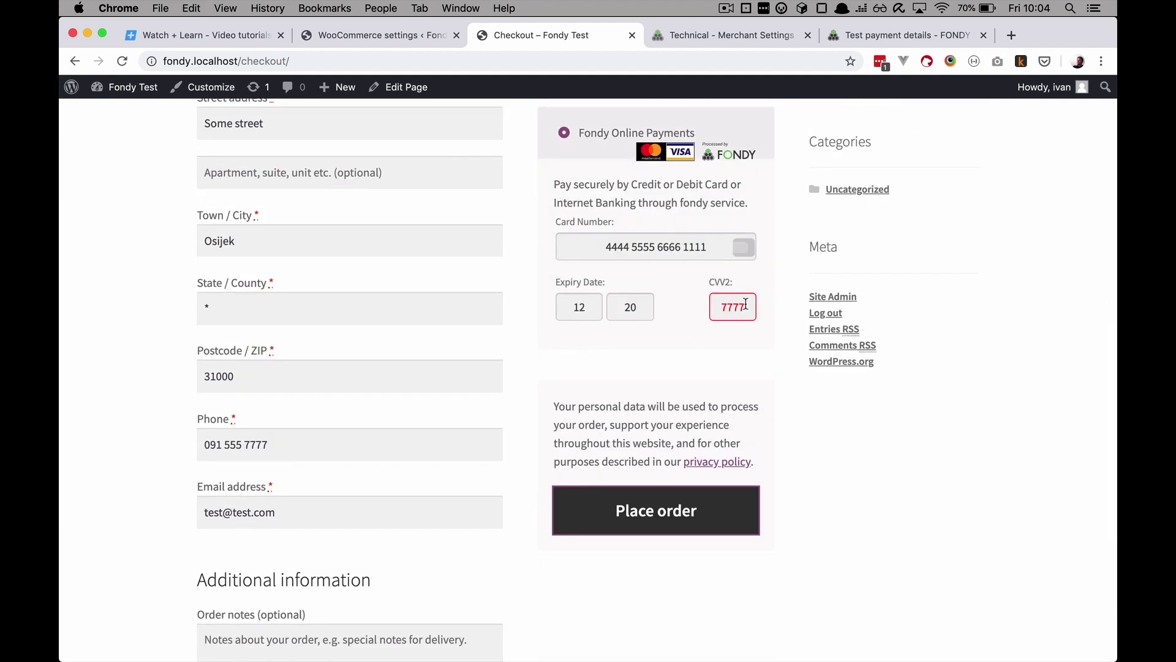
left_click(746, 304)
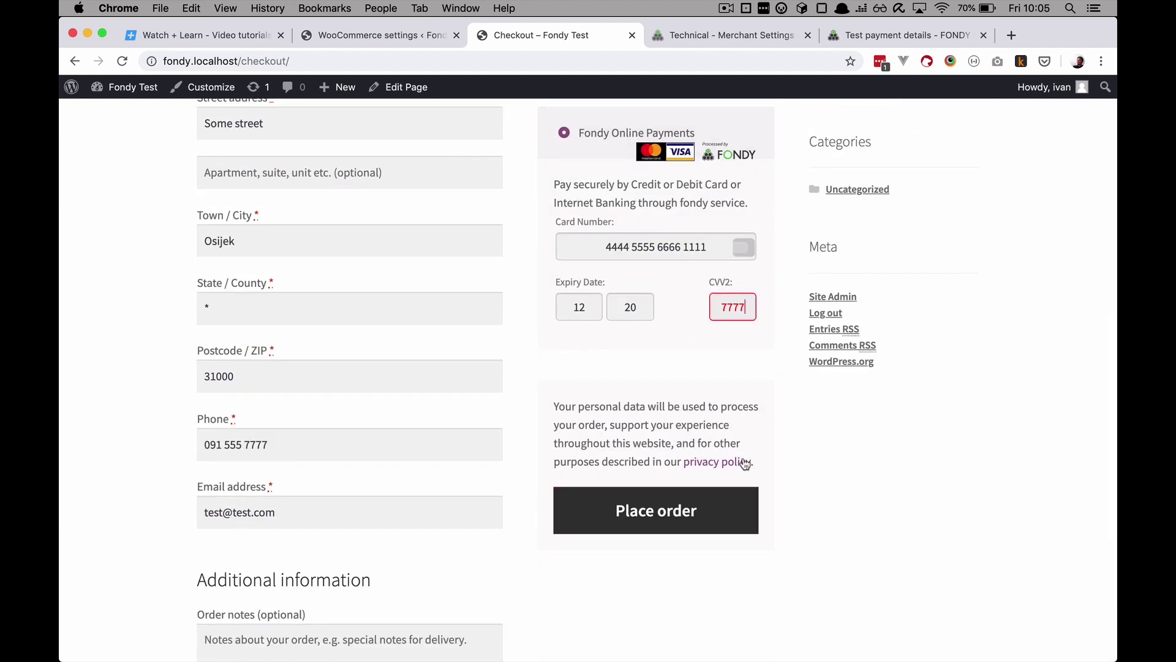
key("BackSpace")
left_click(657, 512)
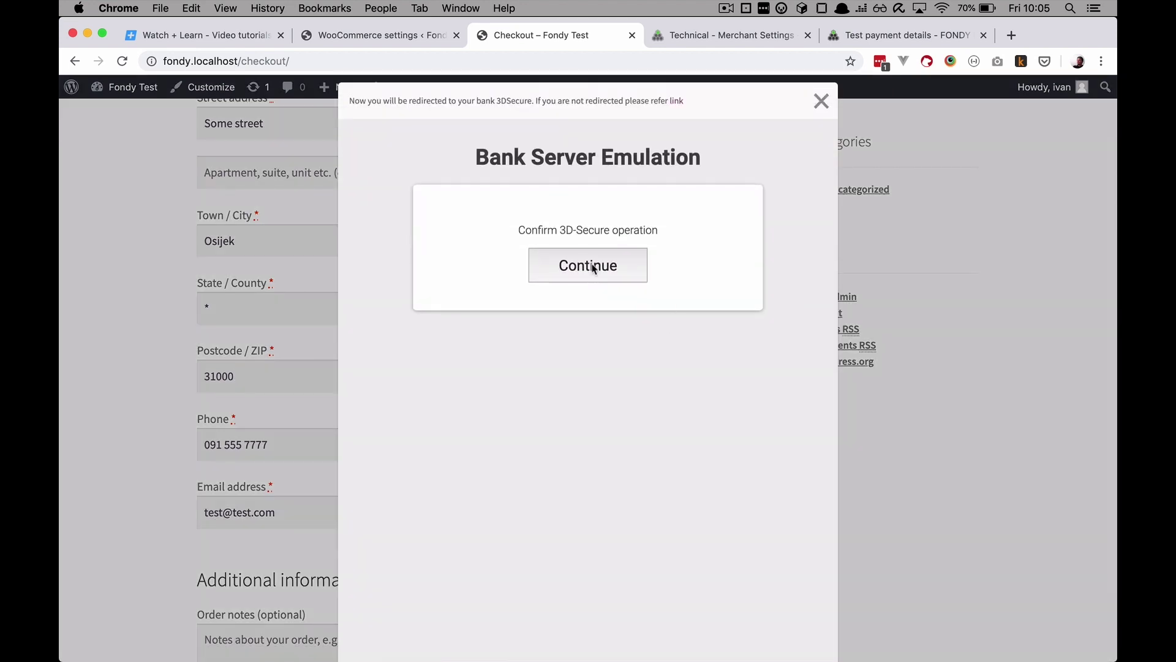
left_click(590, 267)
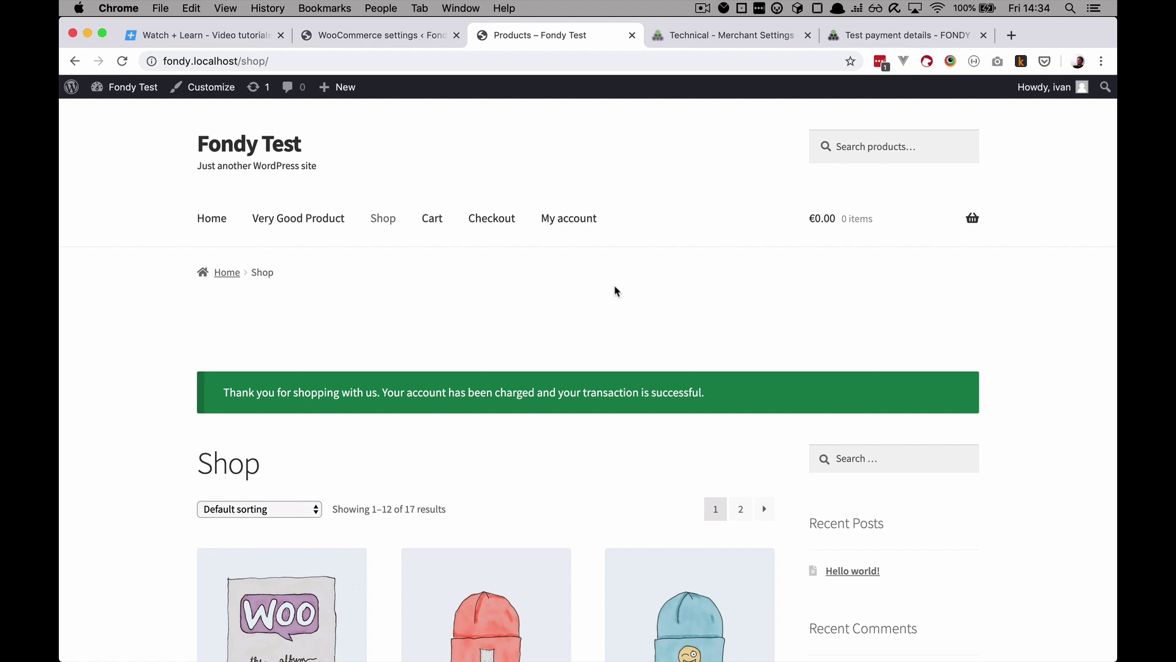
Step: In the store admin, view the WooCommerce Orders list with its three Processing orders and open order #75
left_click(386, 35)
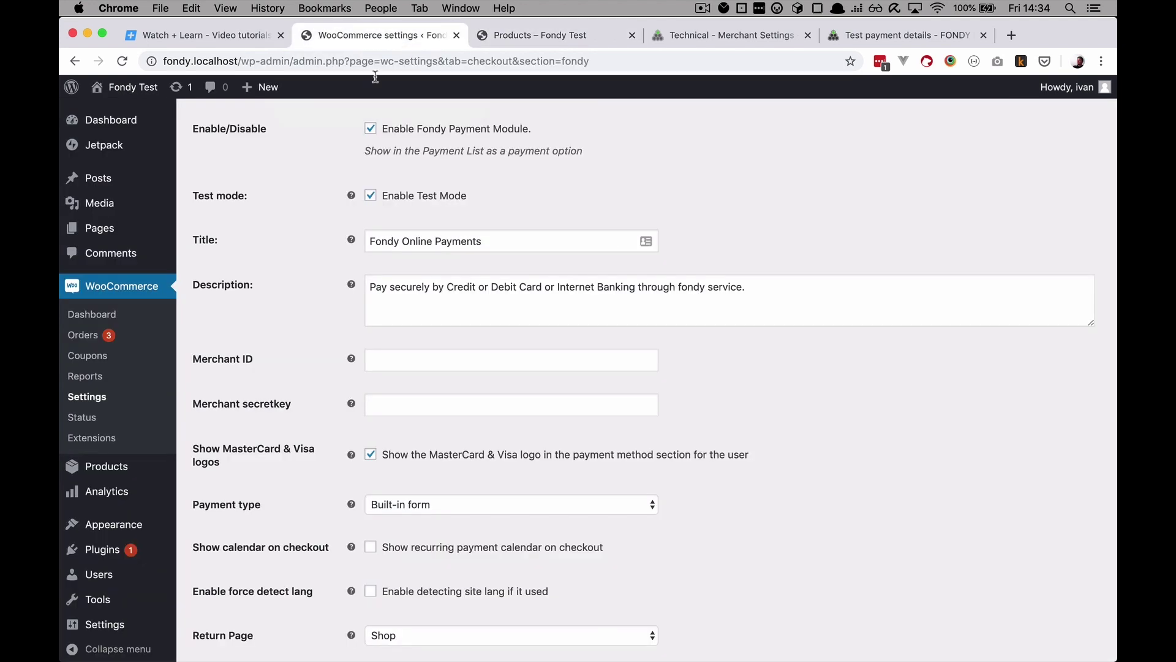
scroll(202, 328, "down", 2)
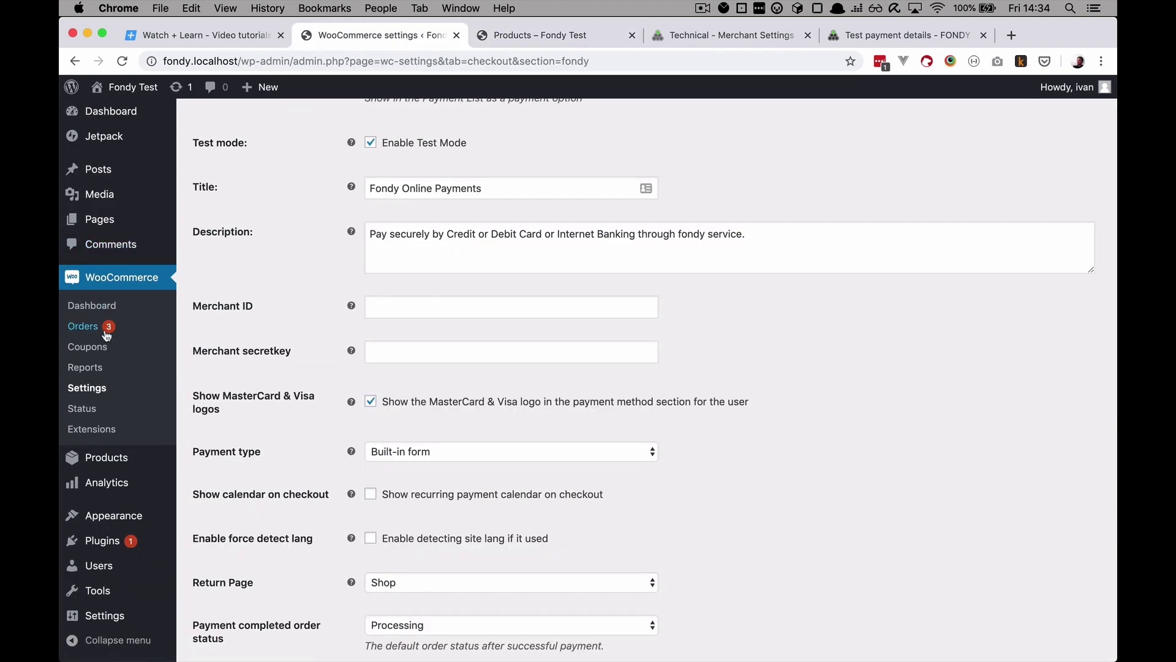
left_click(95, 331)
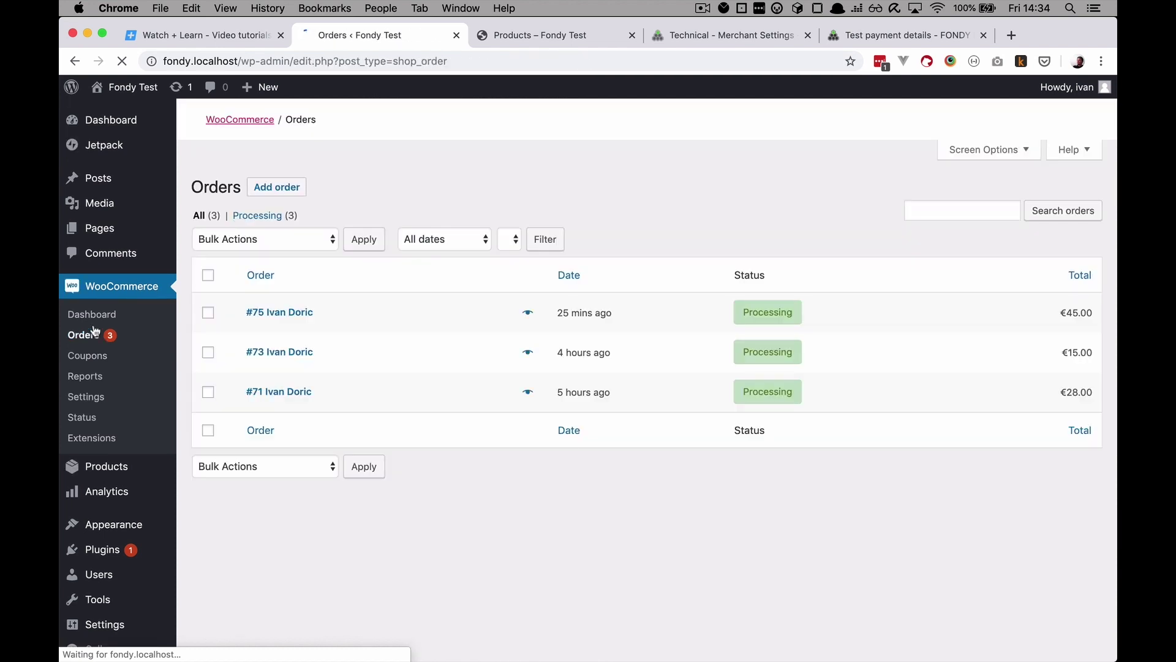
scroll(672, 510, "down", 1)
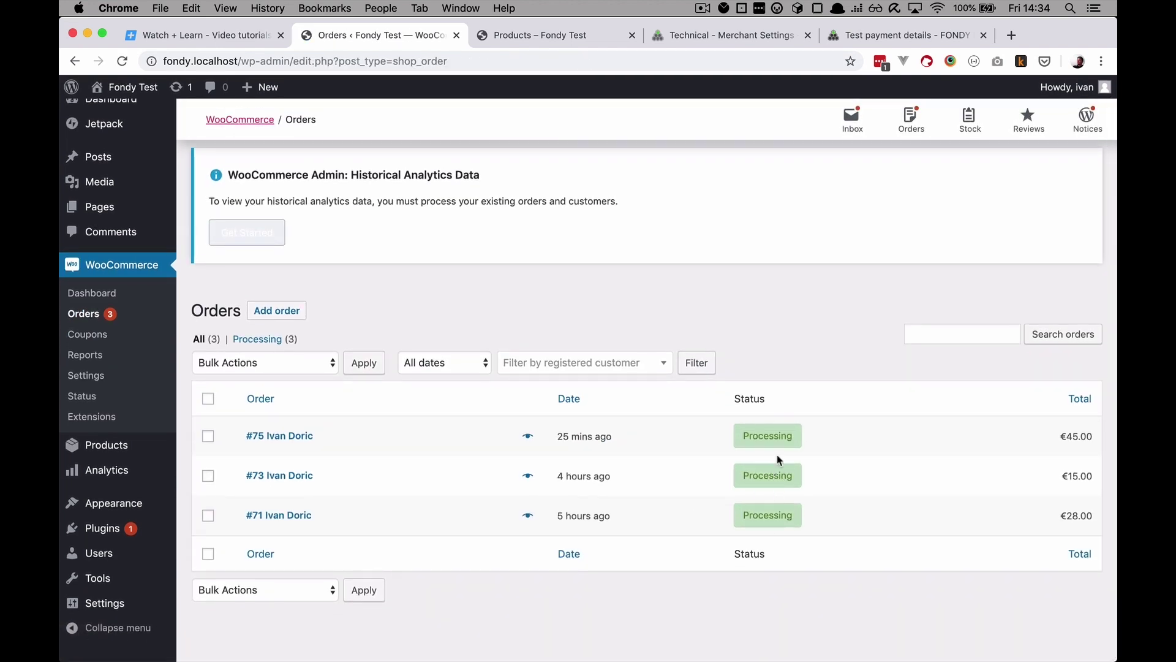
left_click(768, 440)
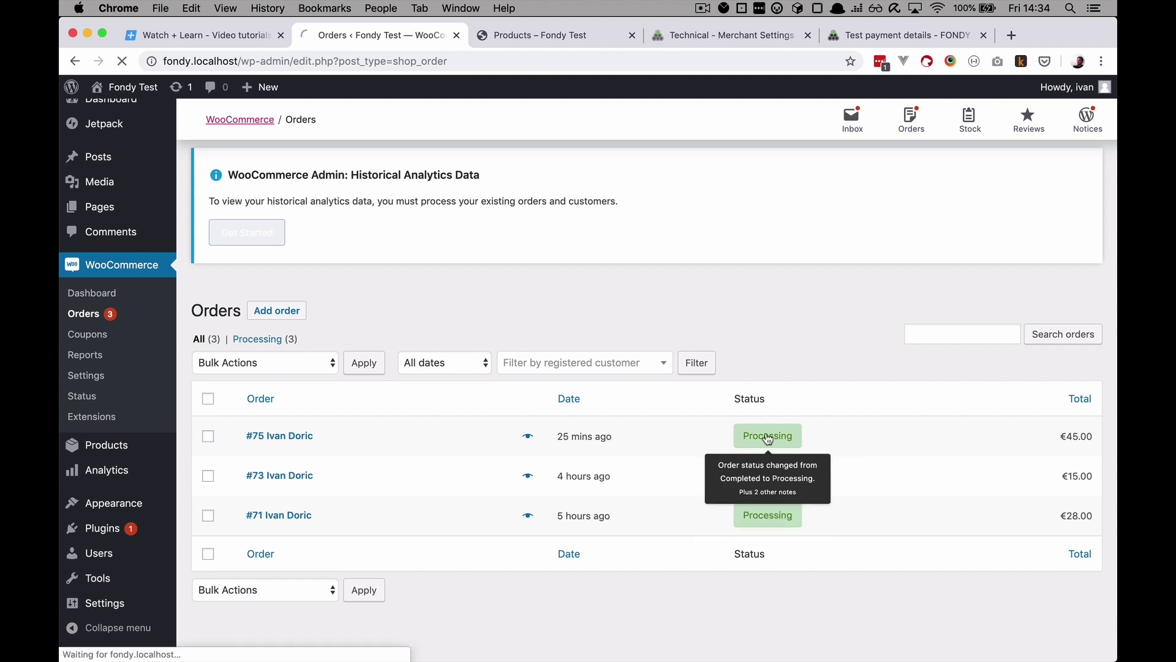
Step: Scroll through order #75 to review its Processing status, Fondy payment method and successful-payment note
scroll(562, 421, "down", 3)
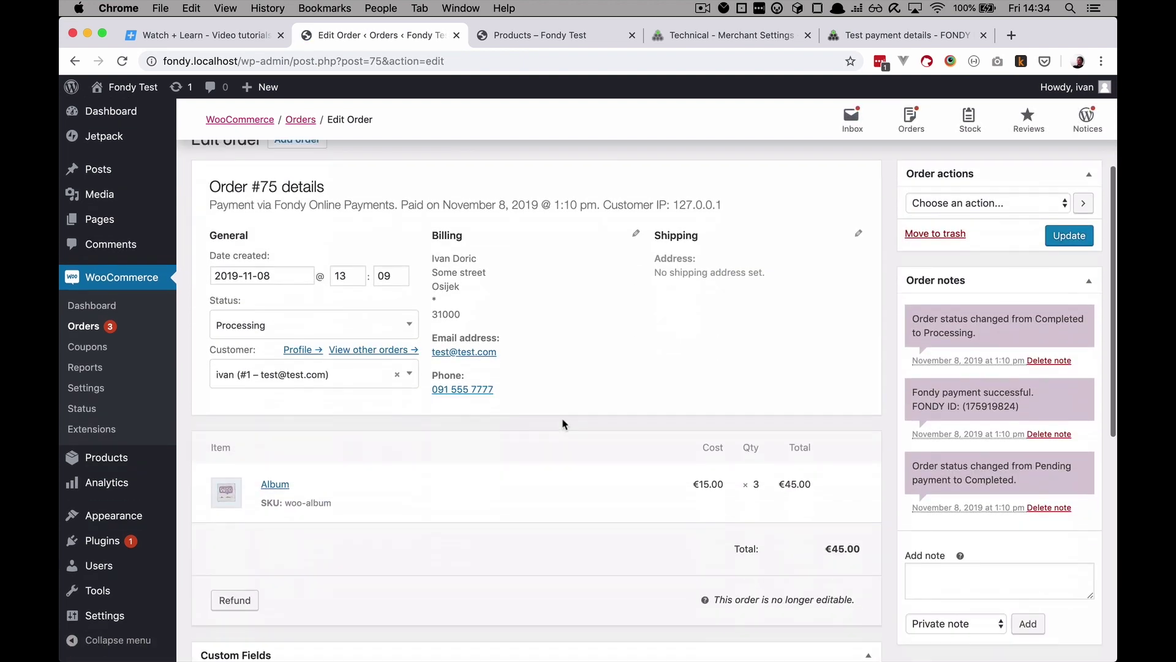